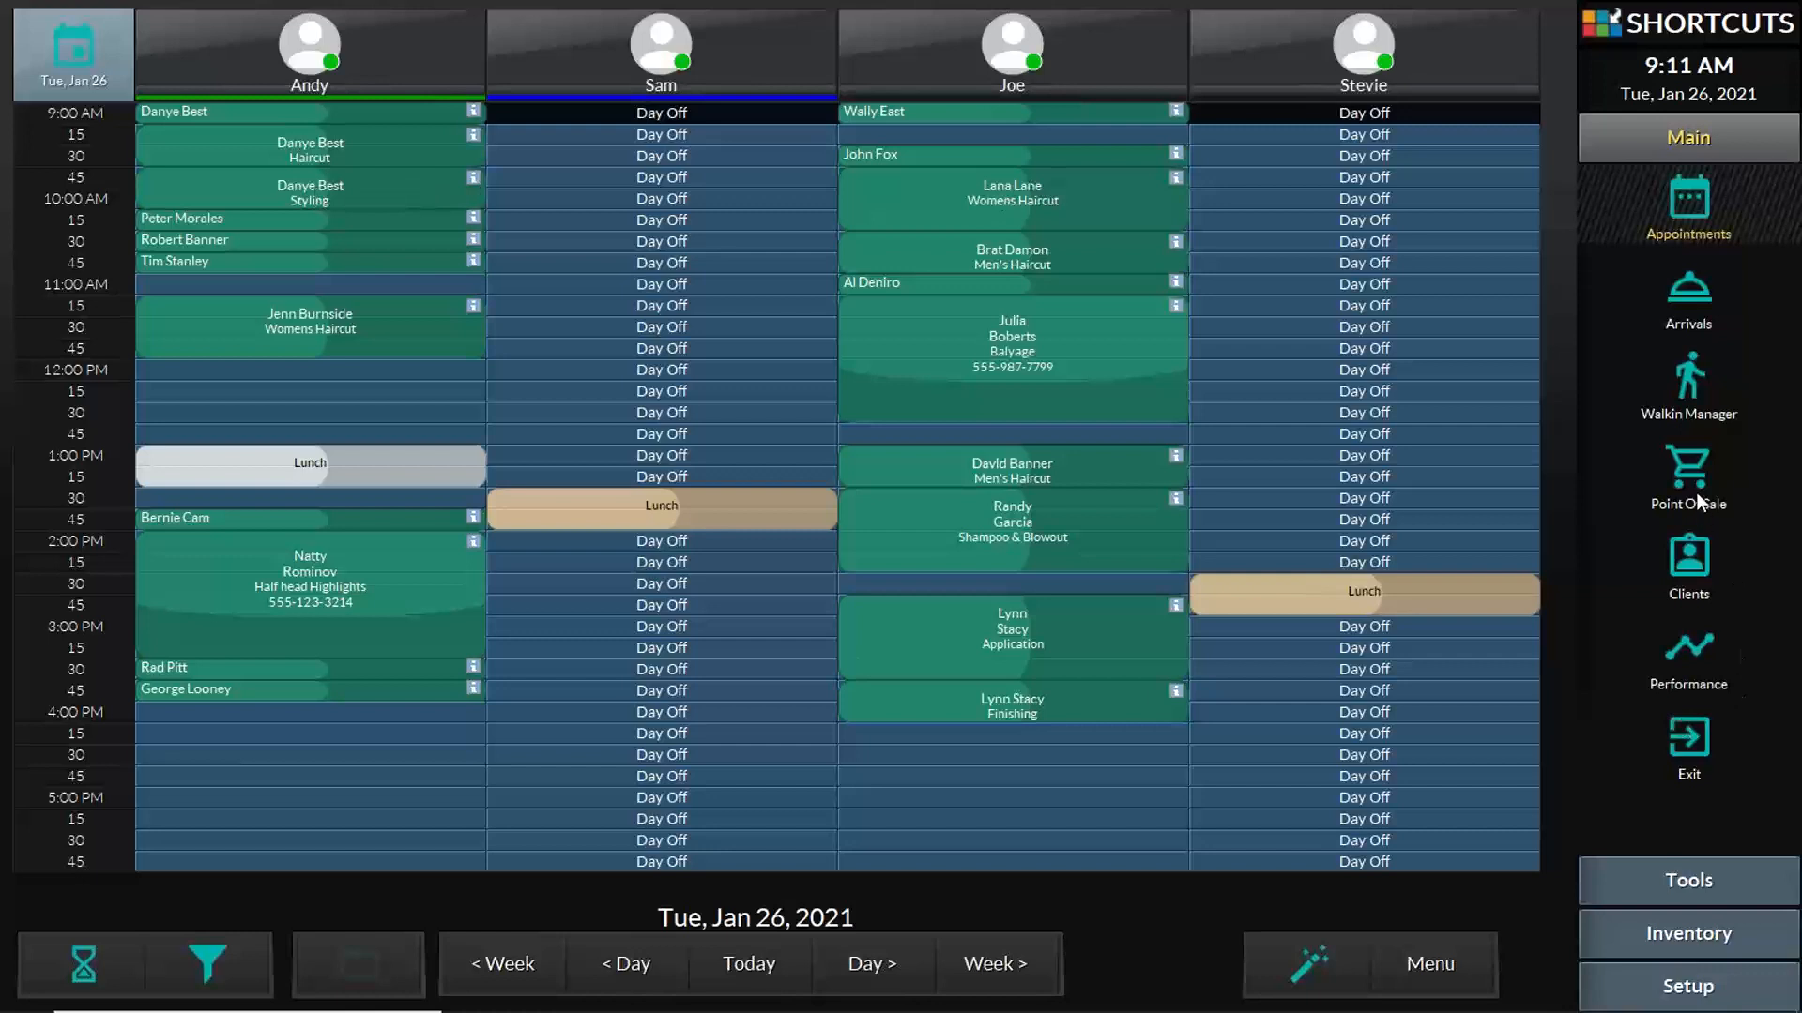
- Start the day's trading session for this register with 250 as the starting cash in drawer
left_click(1687, 465)
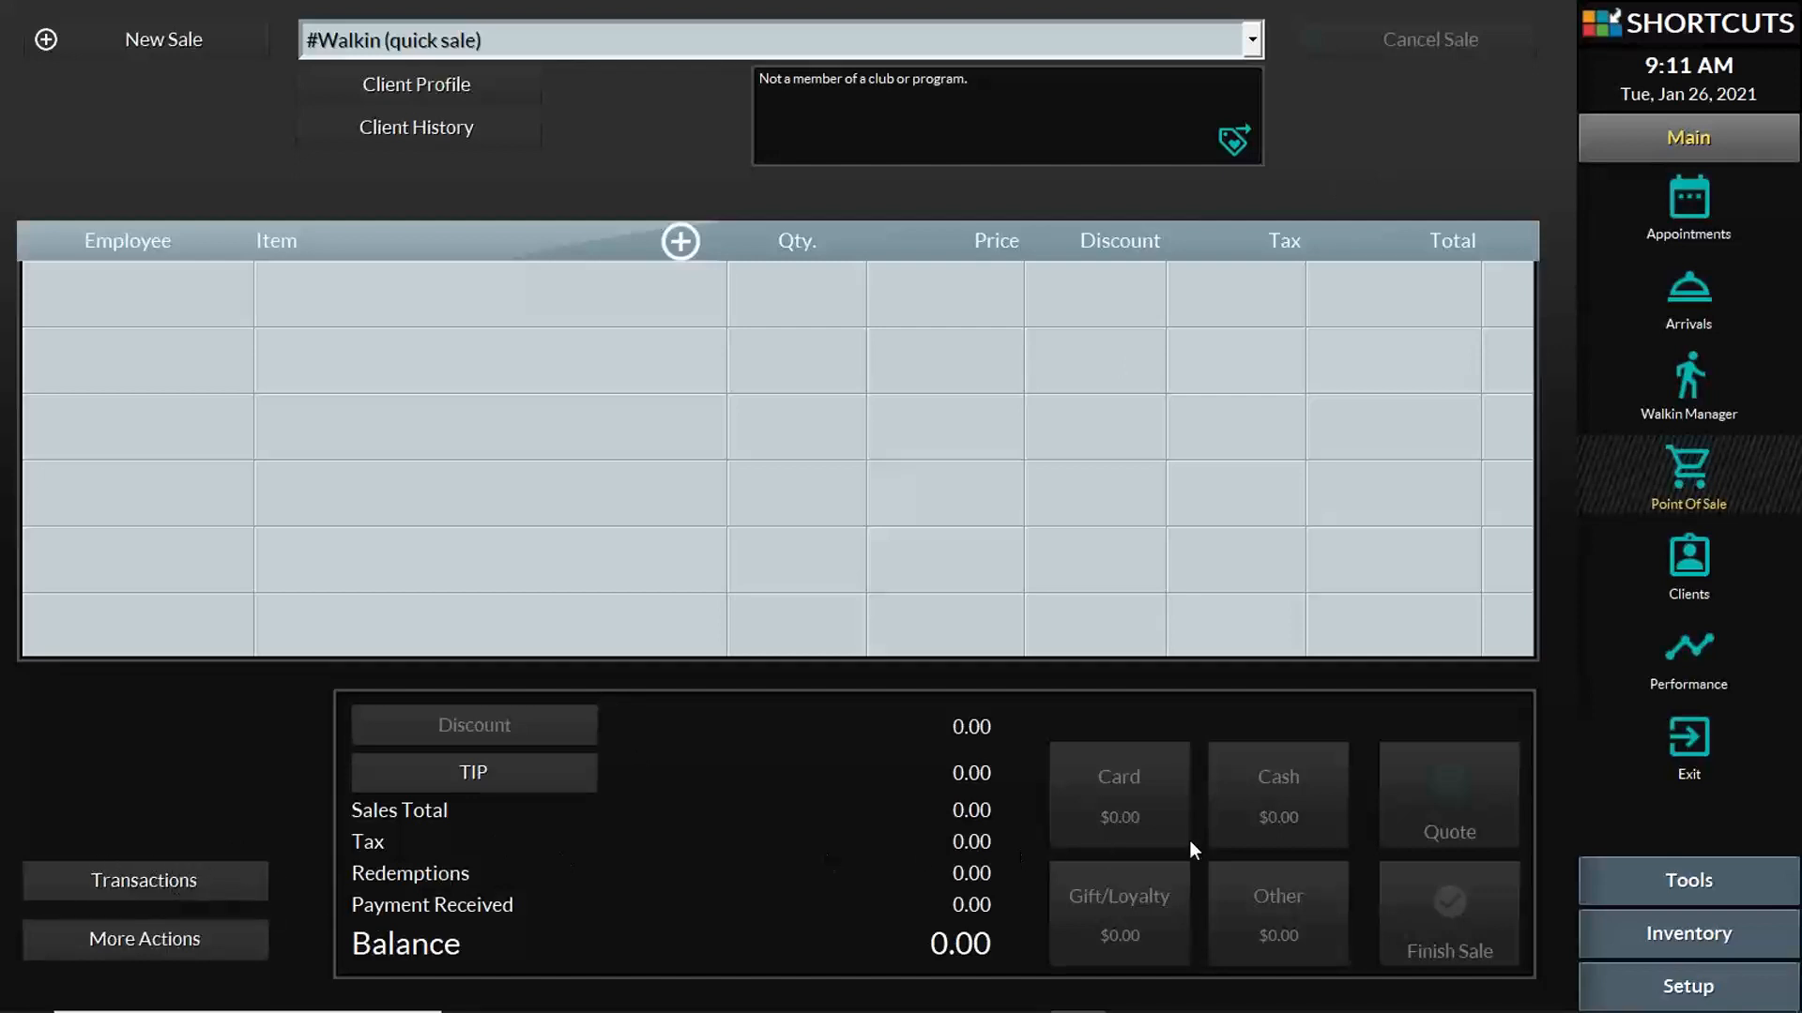
left_click(238, 880)
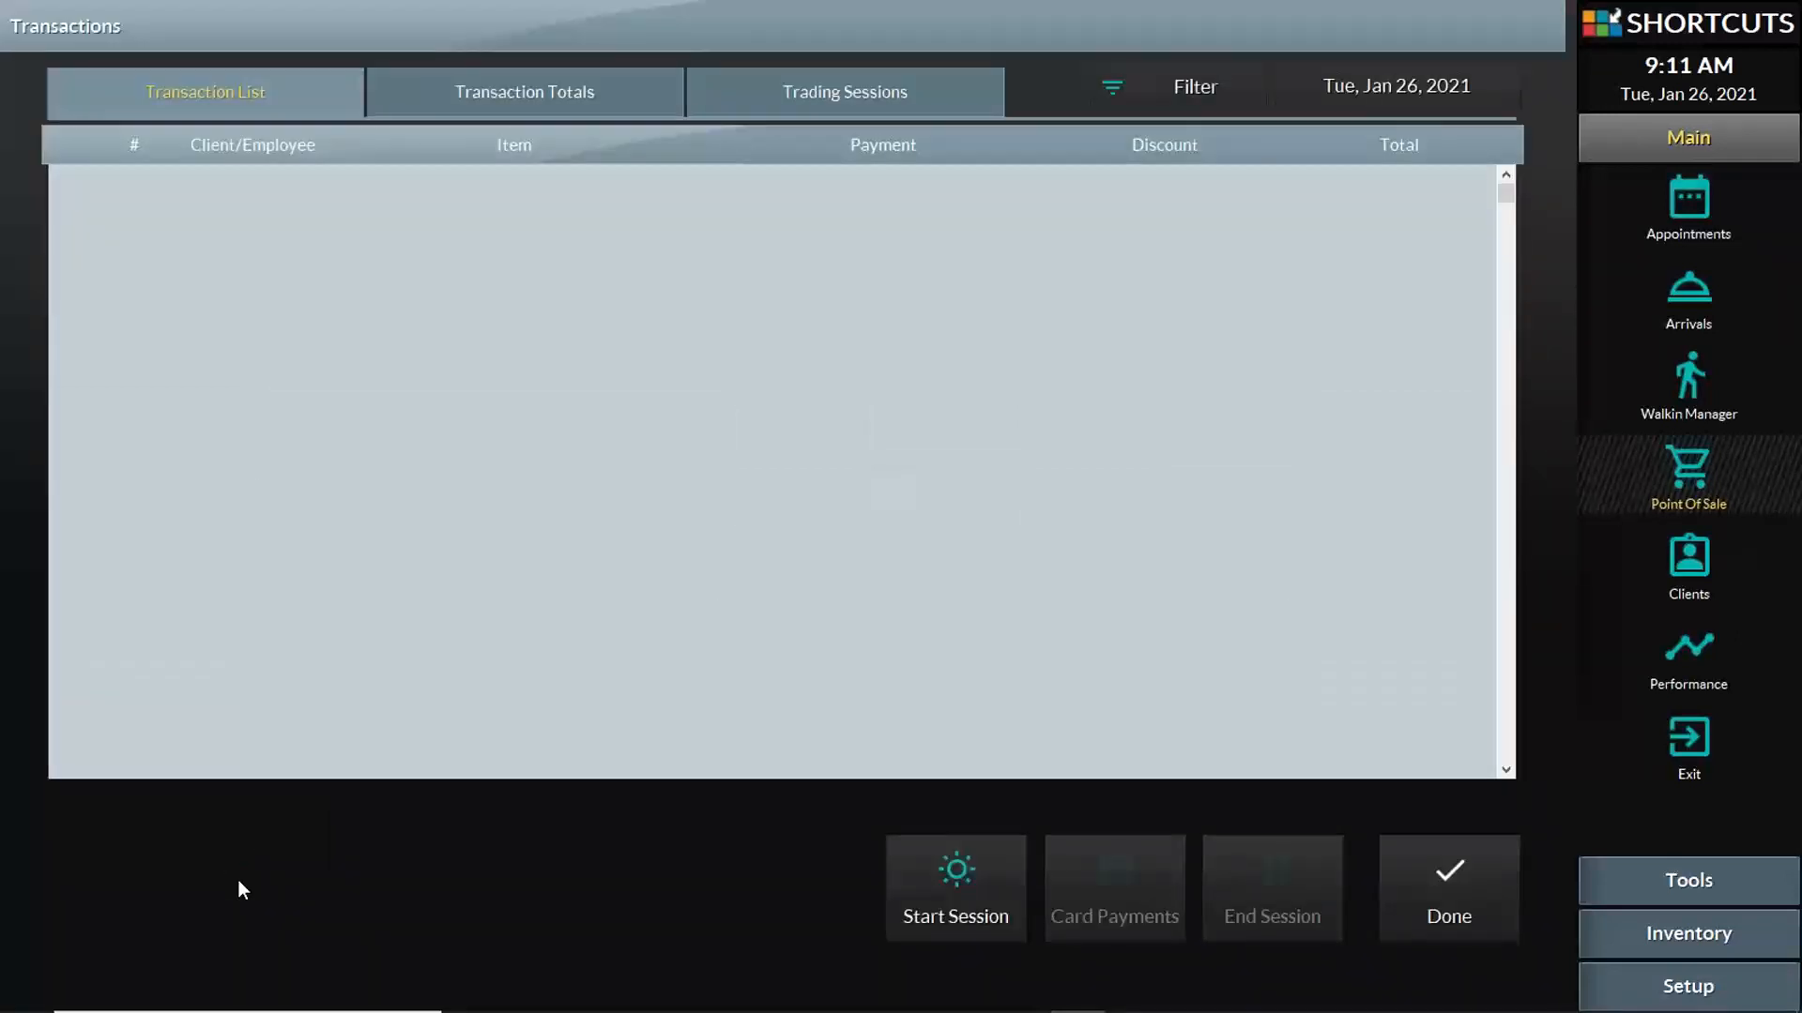
left_click(966, 871)
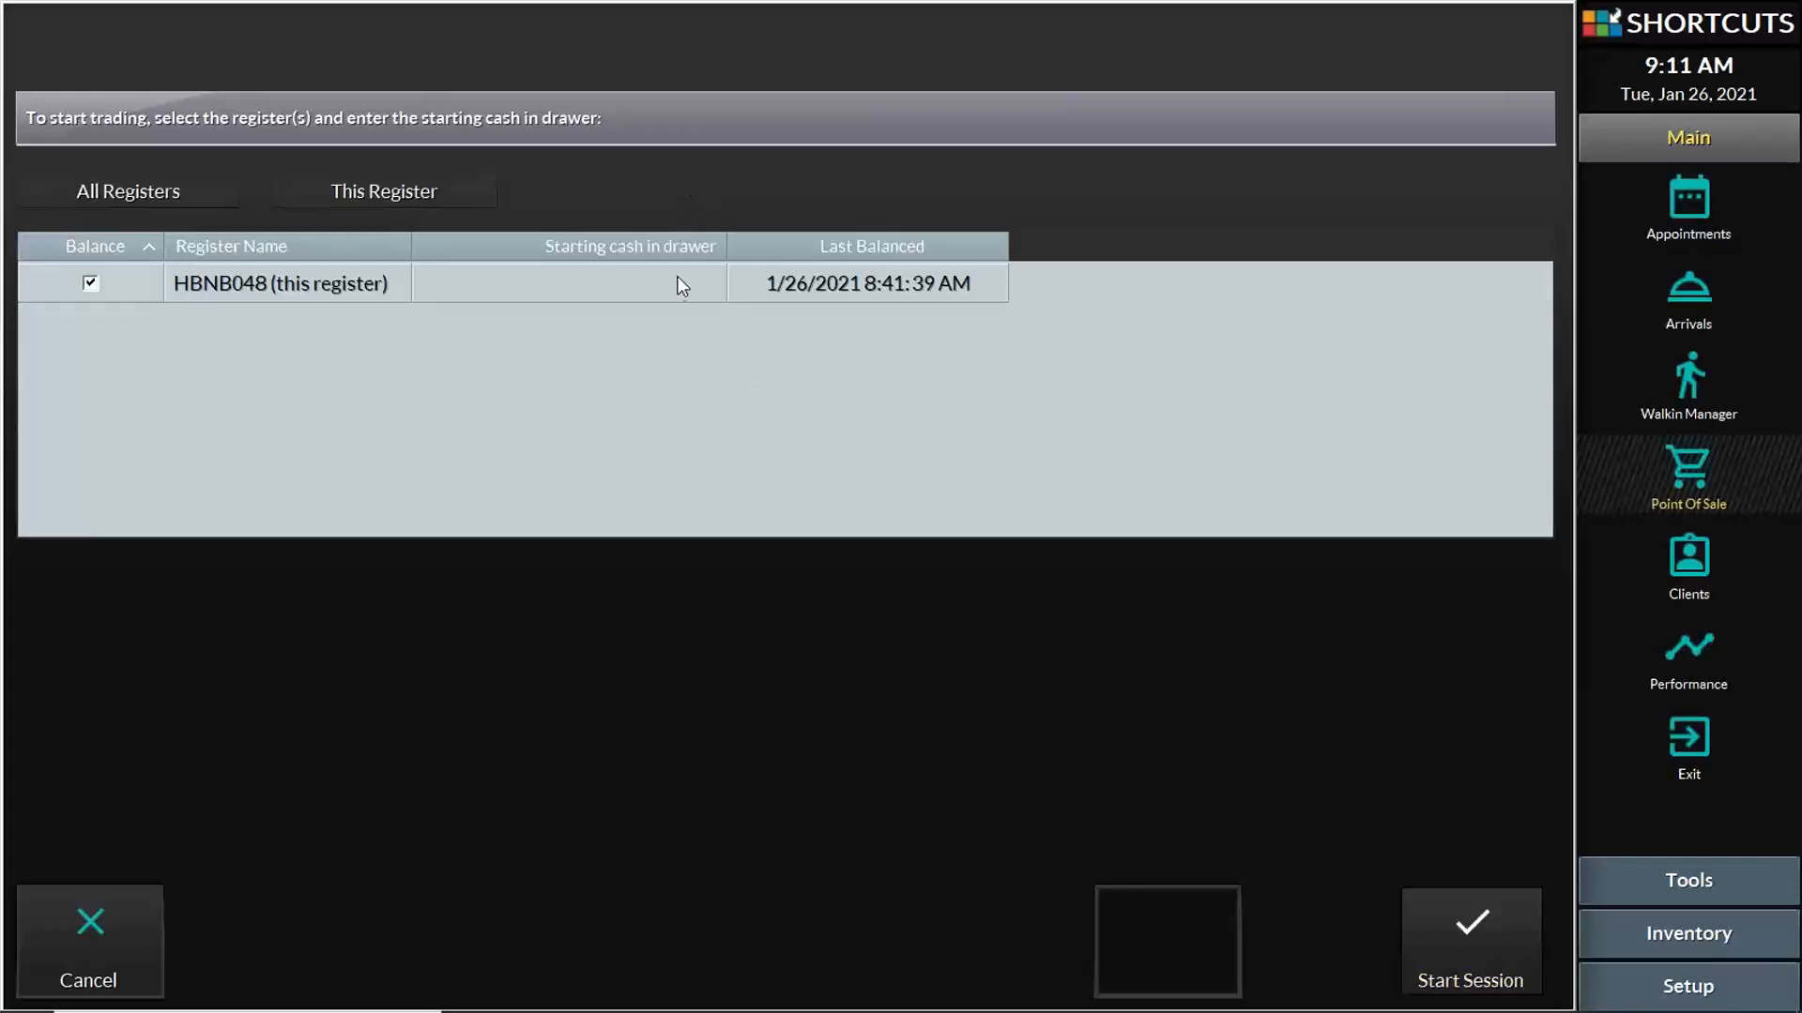
left_click(657, 289)
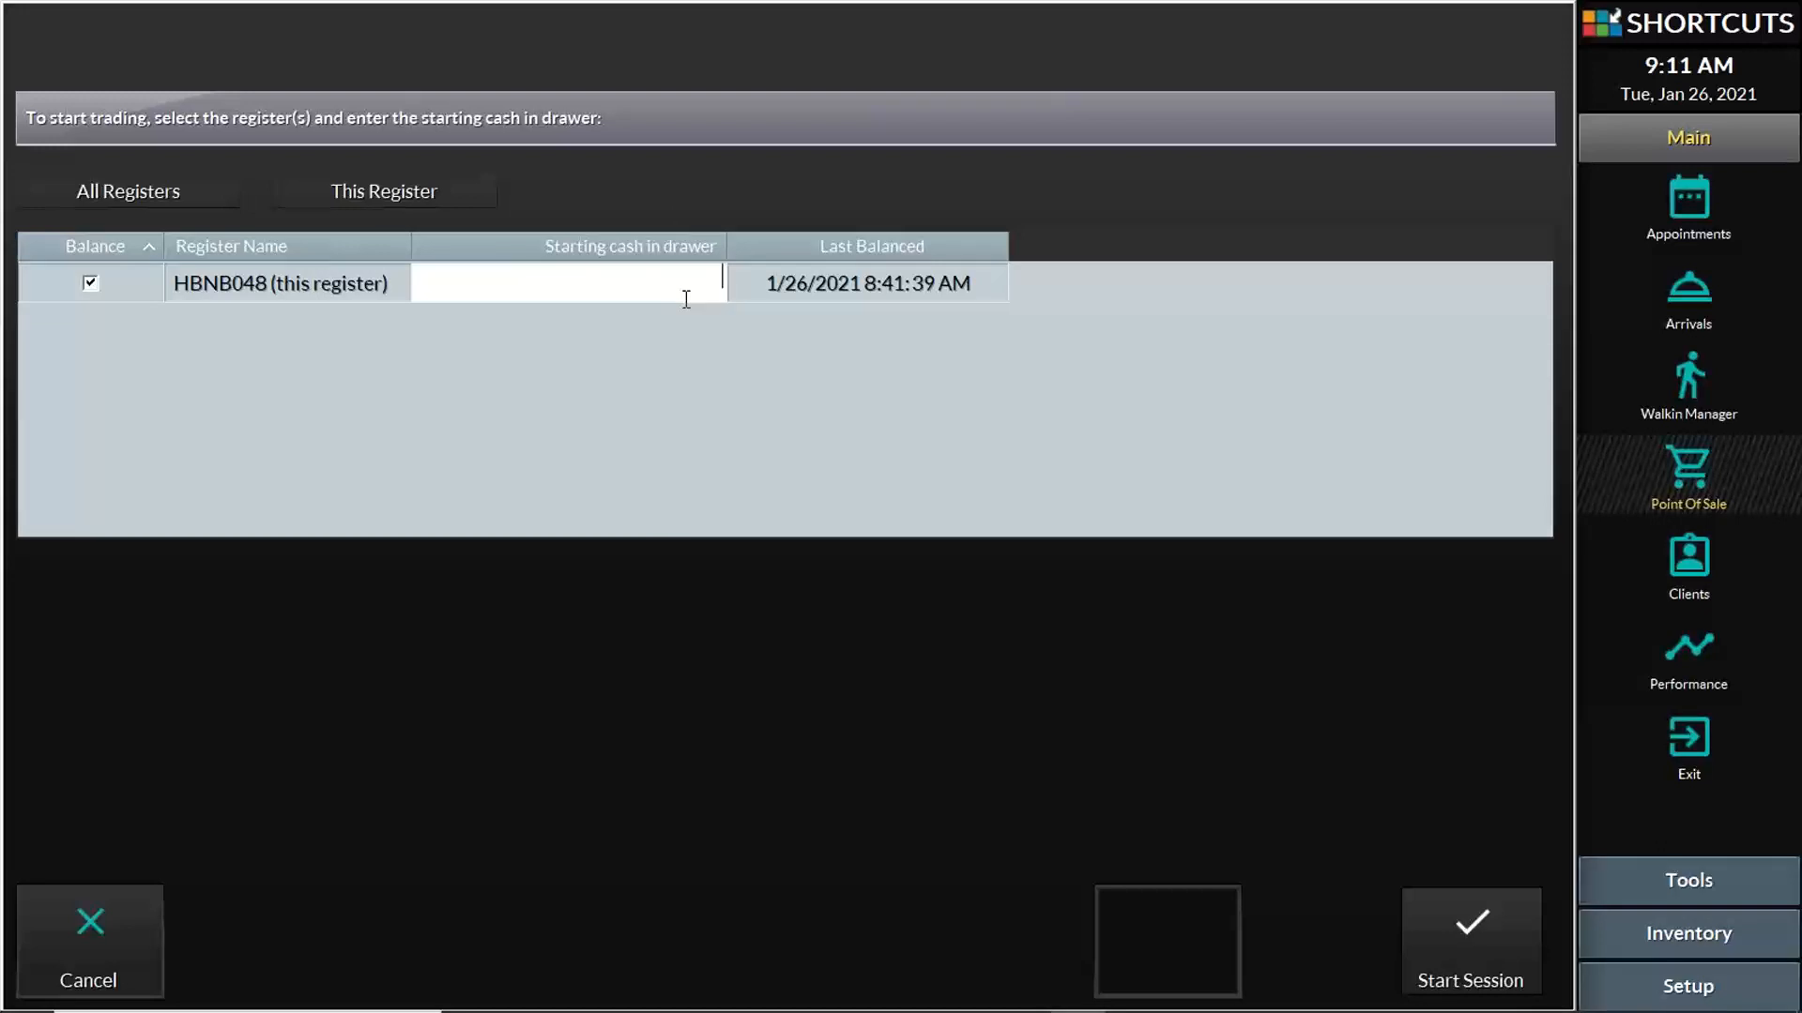
type("250")
left_click(1451, 935)
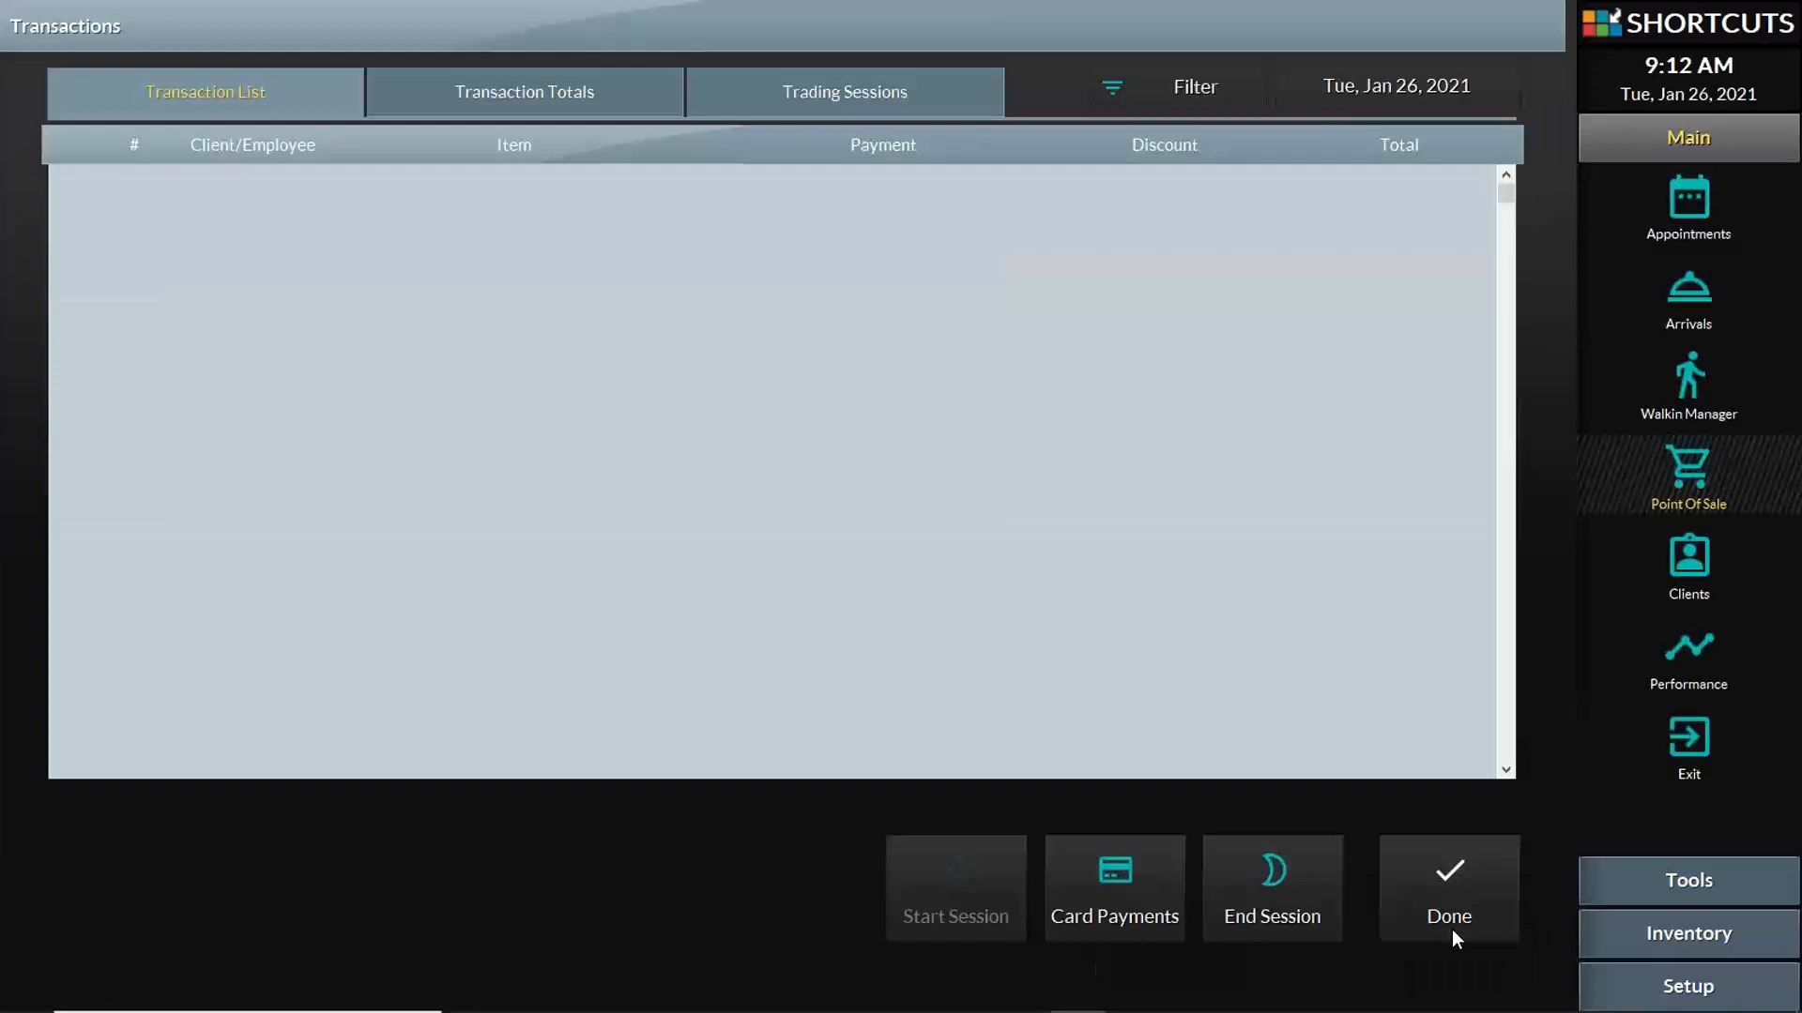
left_click(1445, 883)
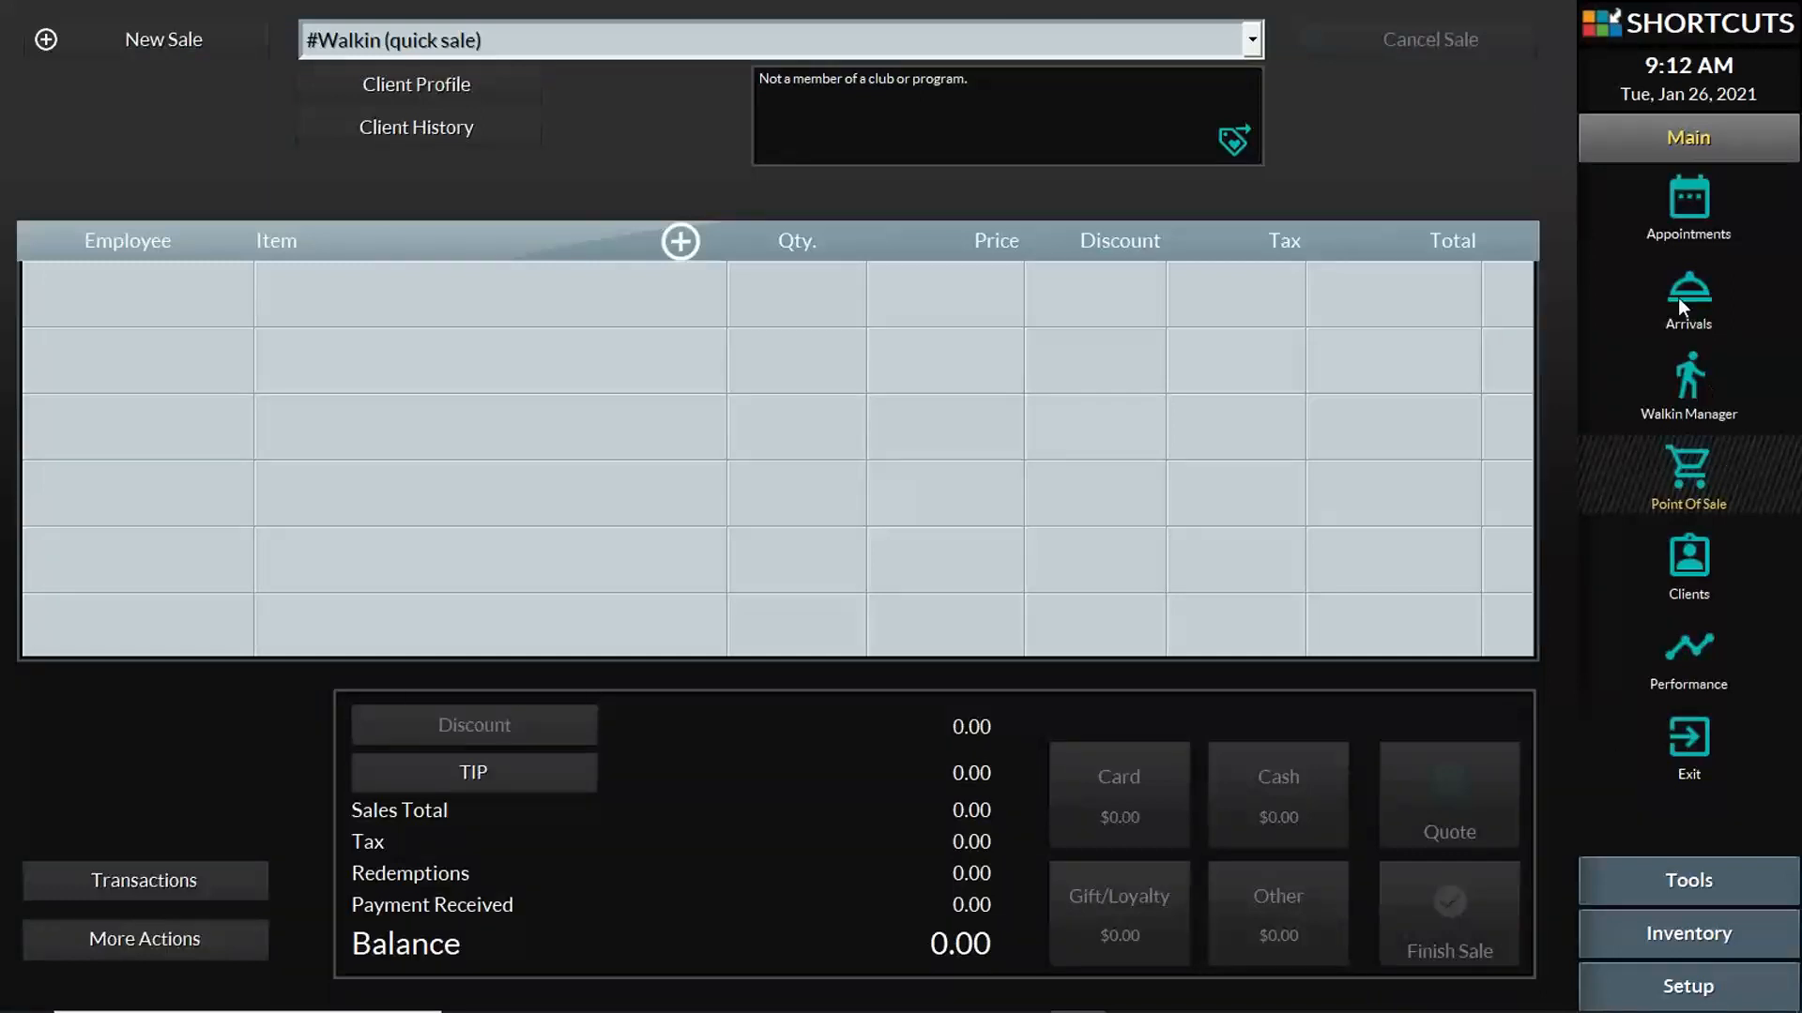
- Decline the incoming call and check out the 9:00 AM appointment in the third stylist's column of the appointment book
left_click(1672, 199)
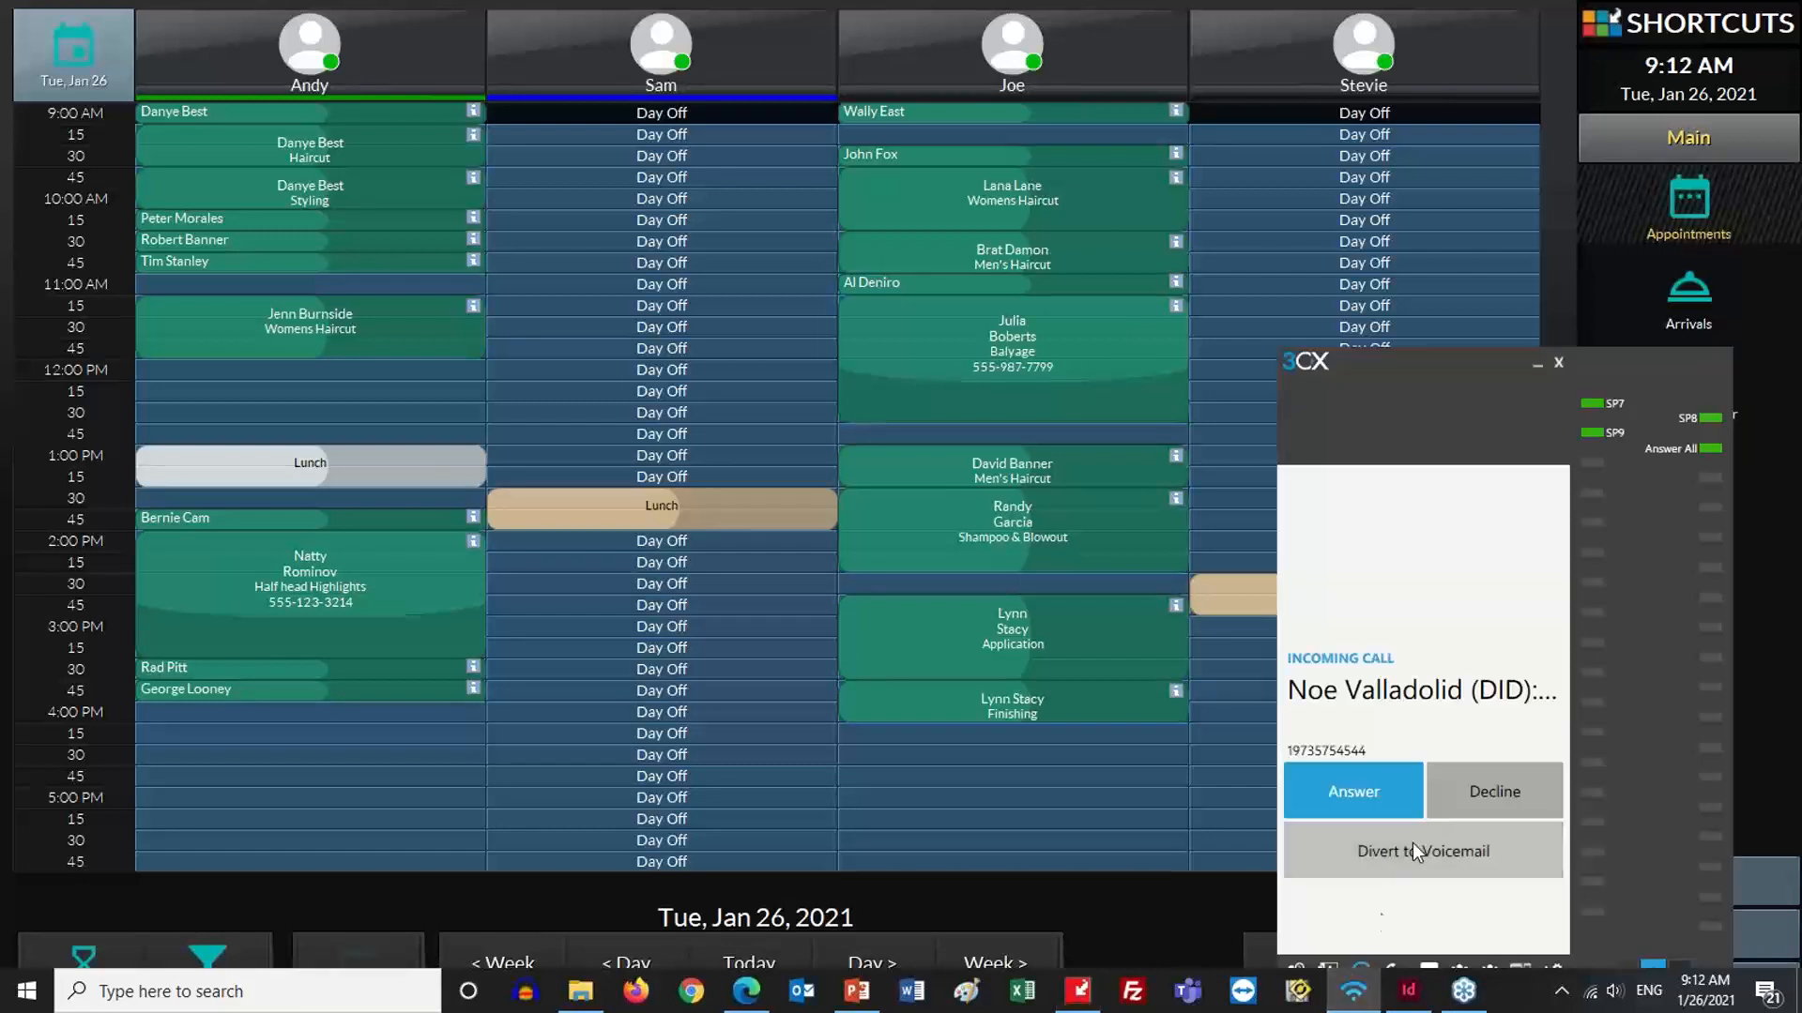
left_click(1476, 784)
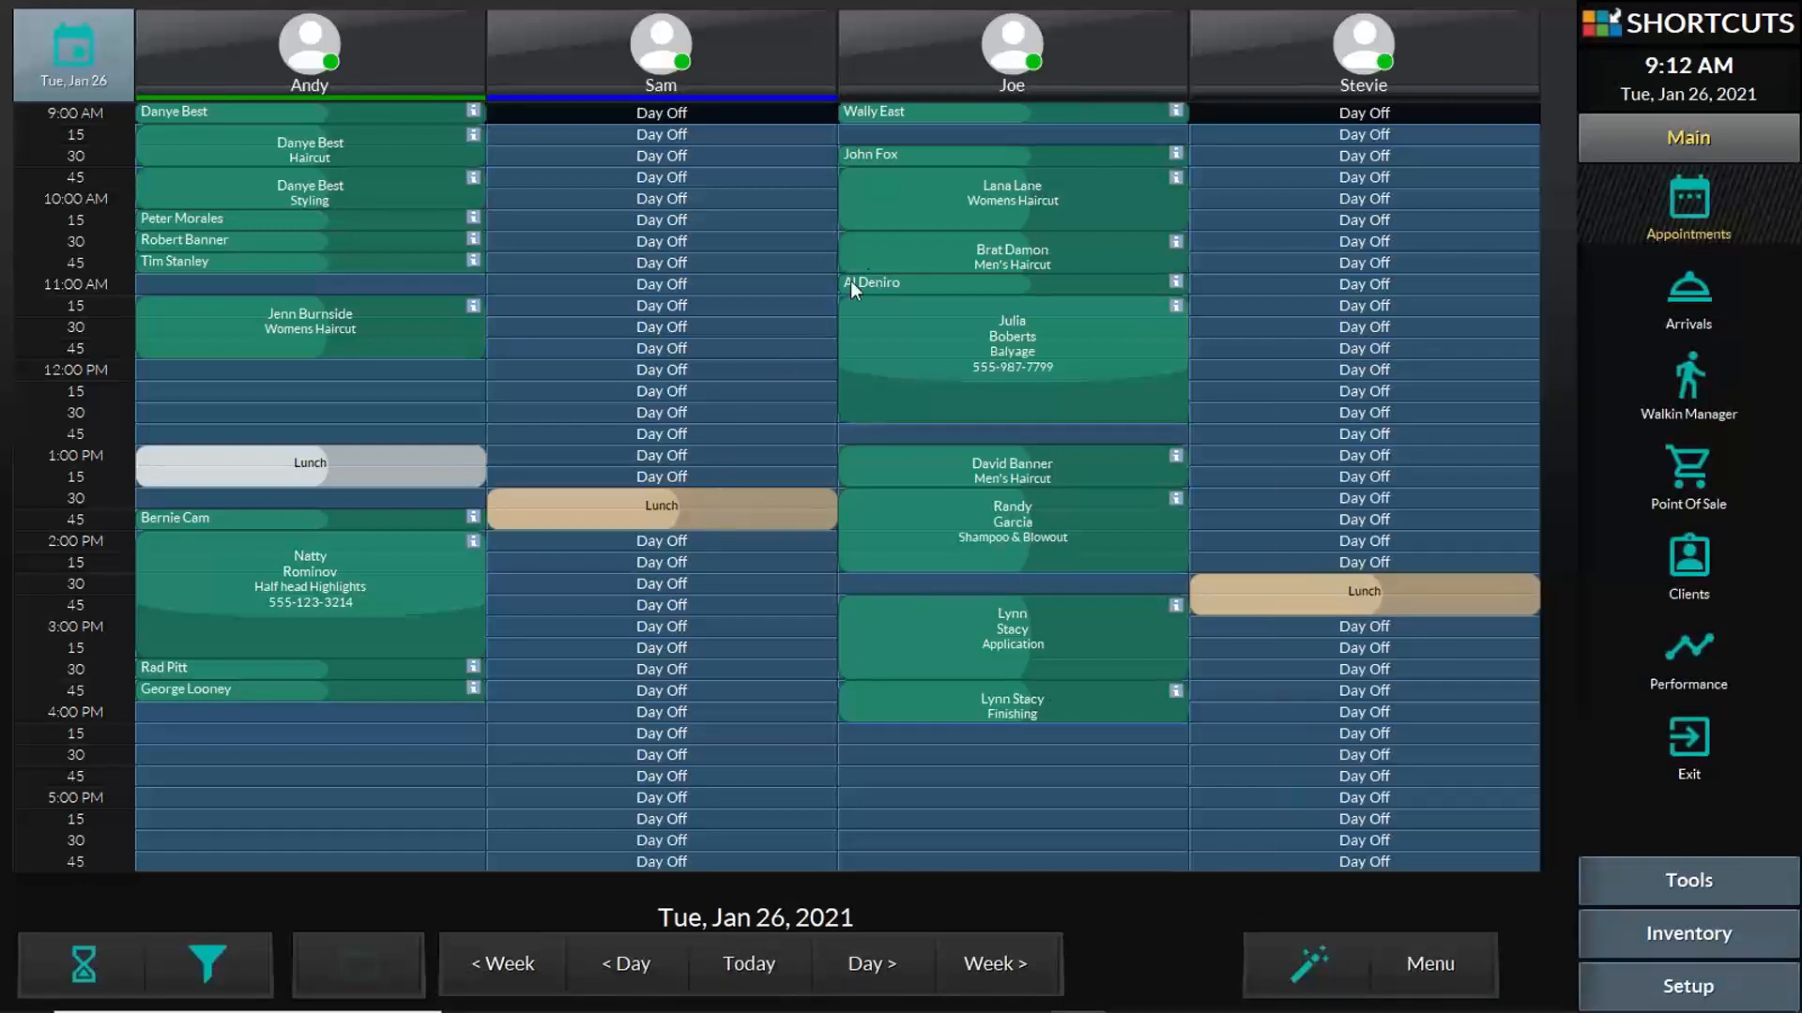
left_click(890, 110)
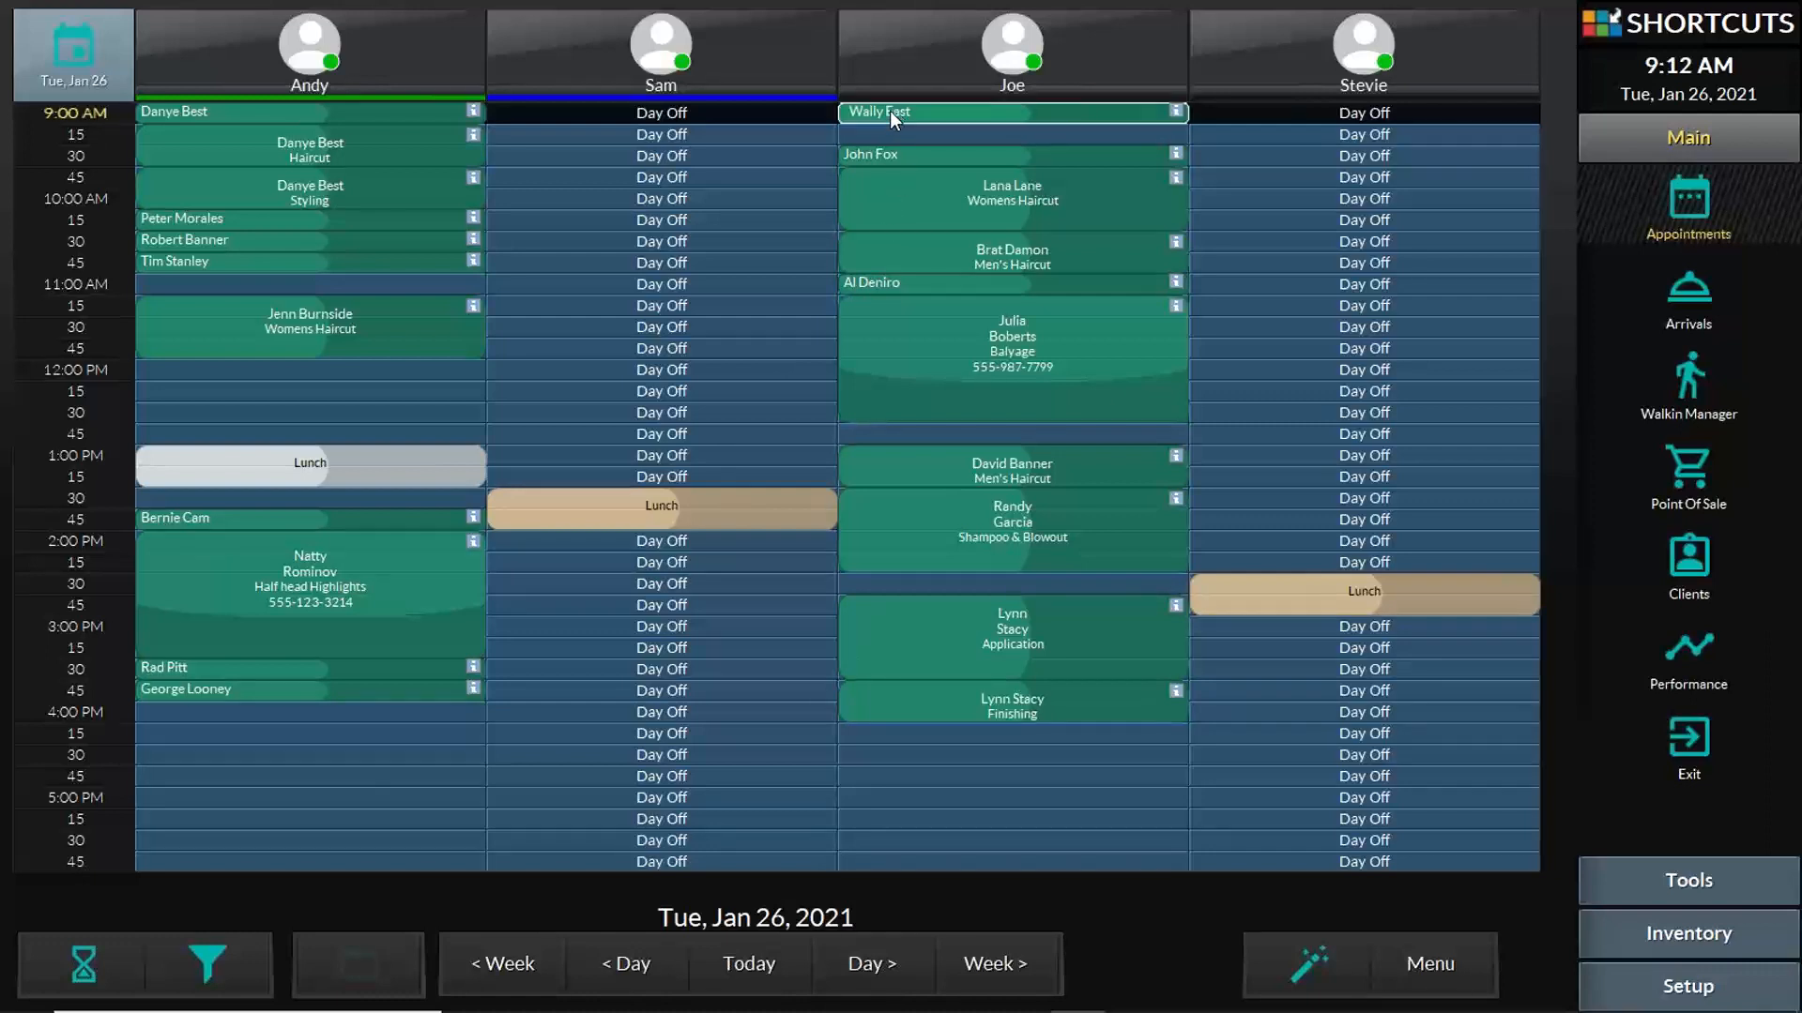
right_click(890, 111)
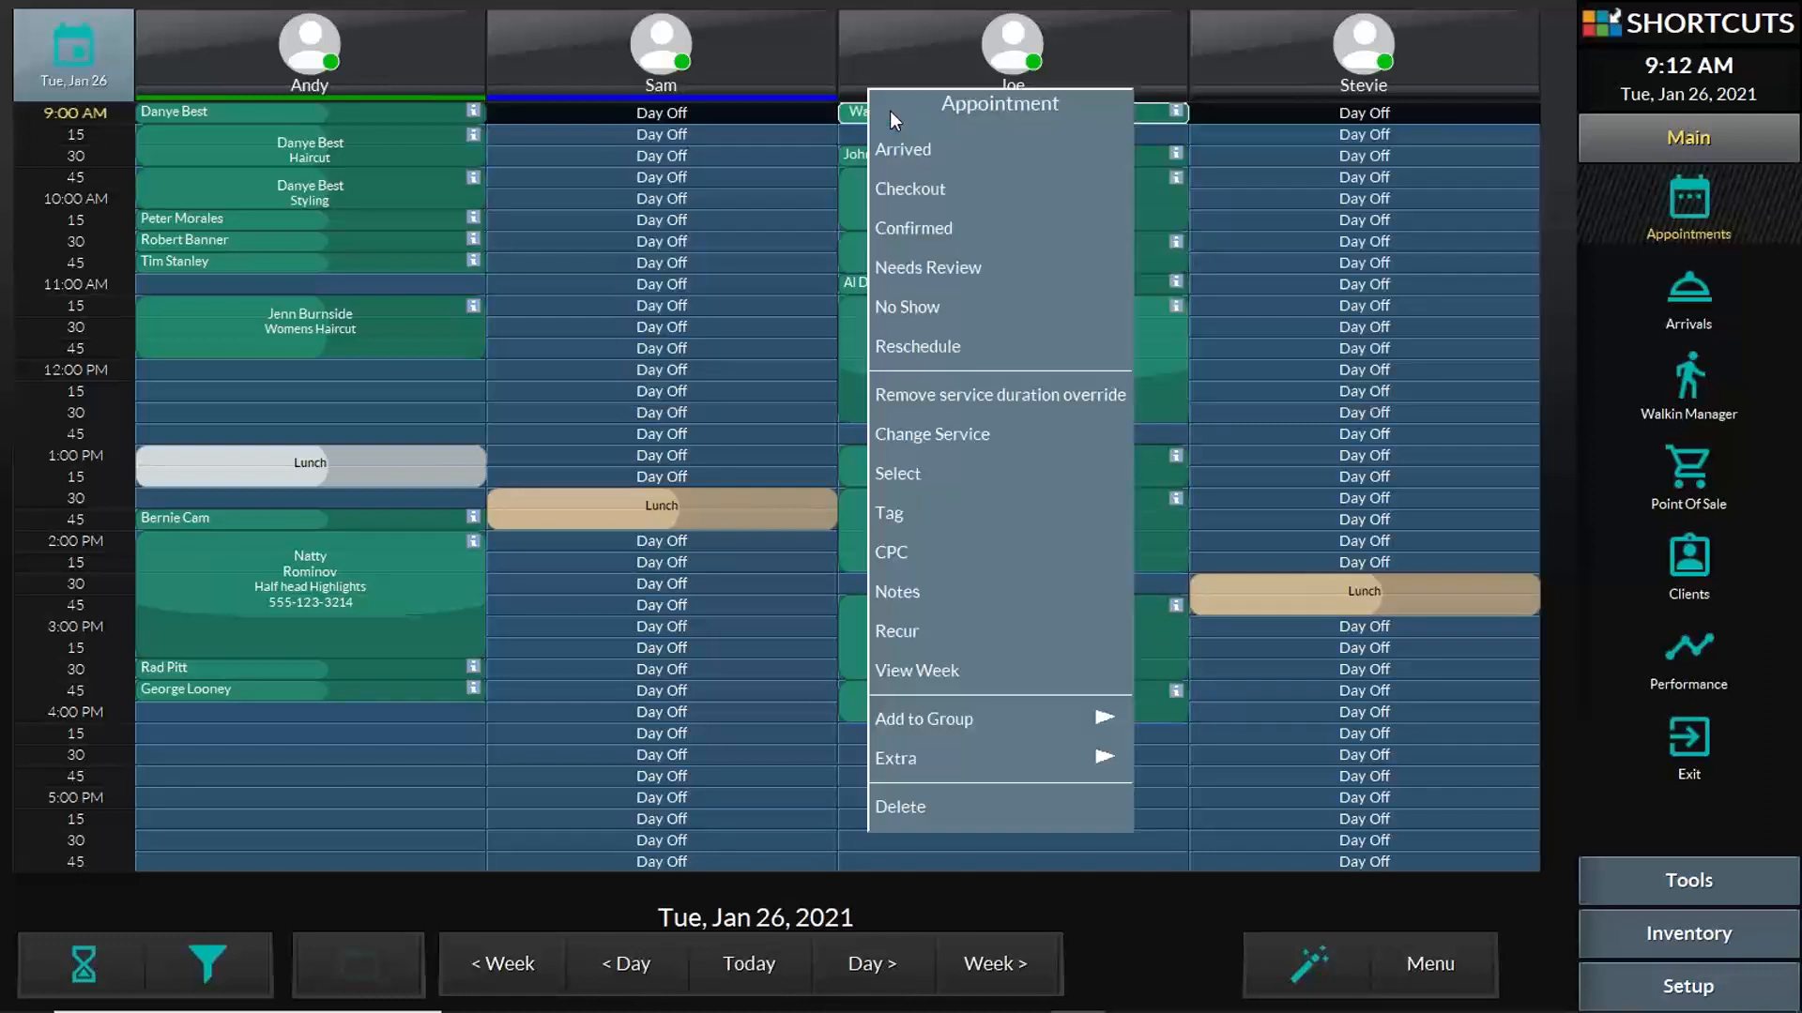
left_click(929, 189)
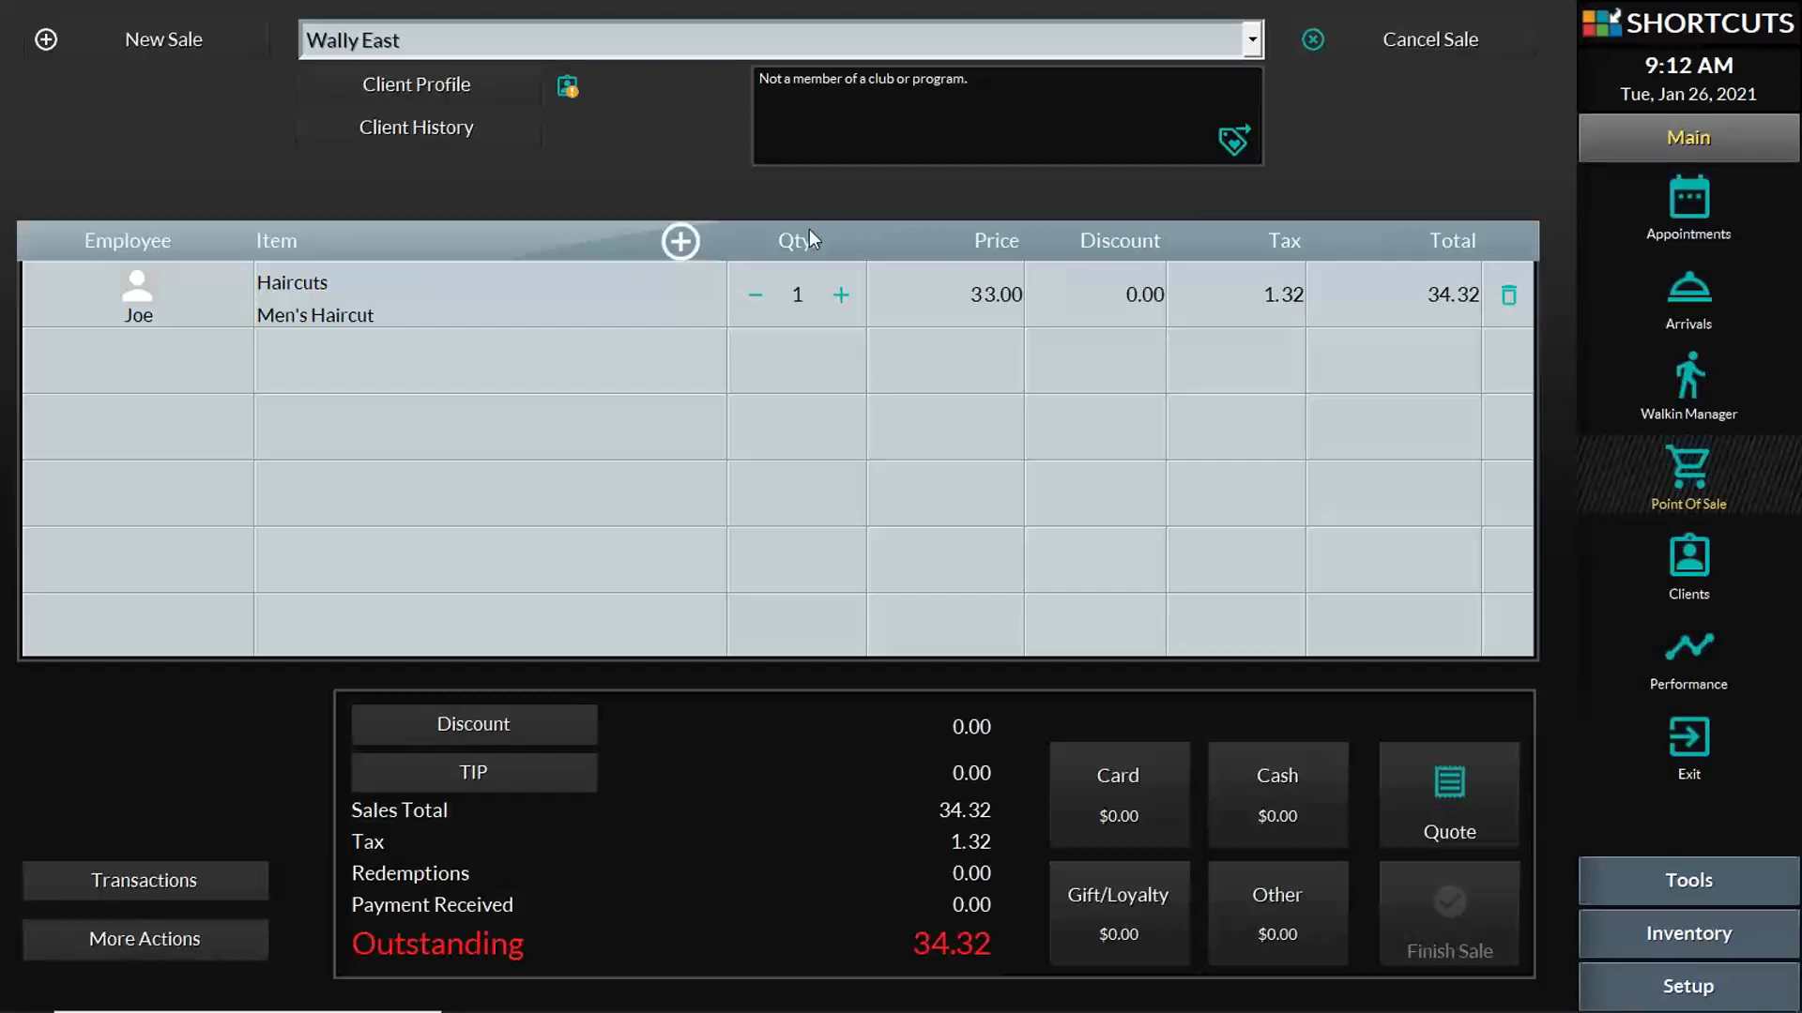
- Add one COLOR VITALITY HOLIDAY 18 product from the KMS PROMOTION line to the sale, credited to the same stylist as the haircut
left_click_drag(668, 363, 695, 274)
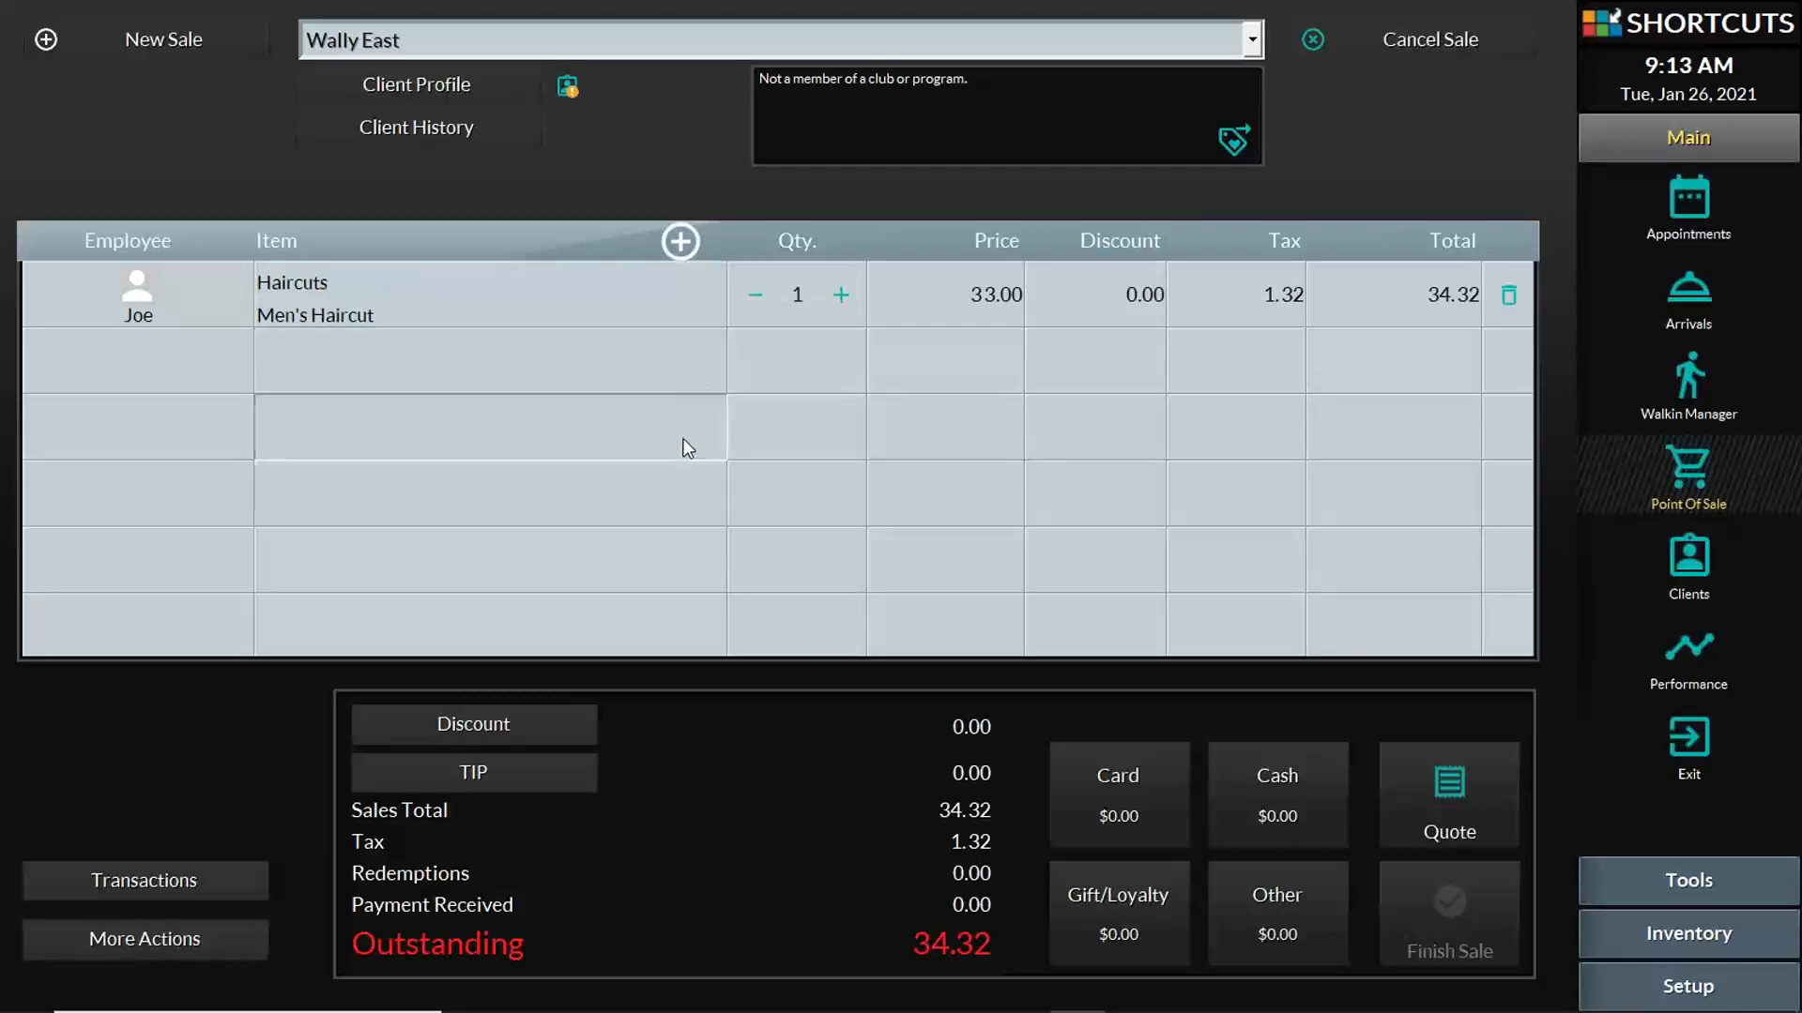
left_click(683, 362)
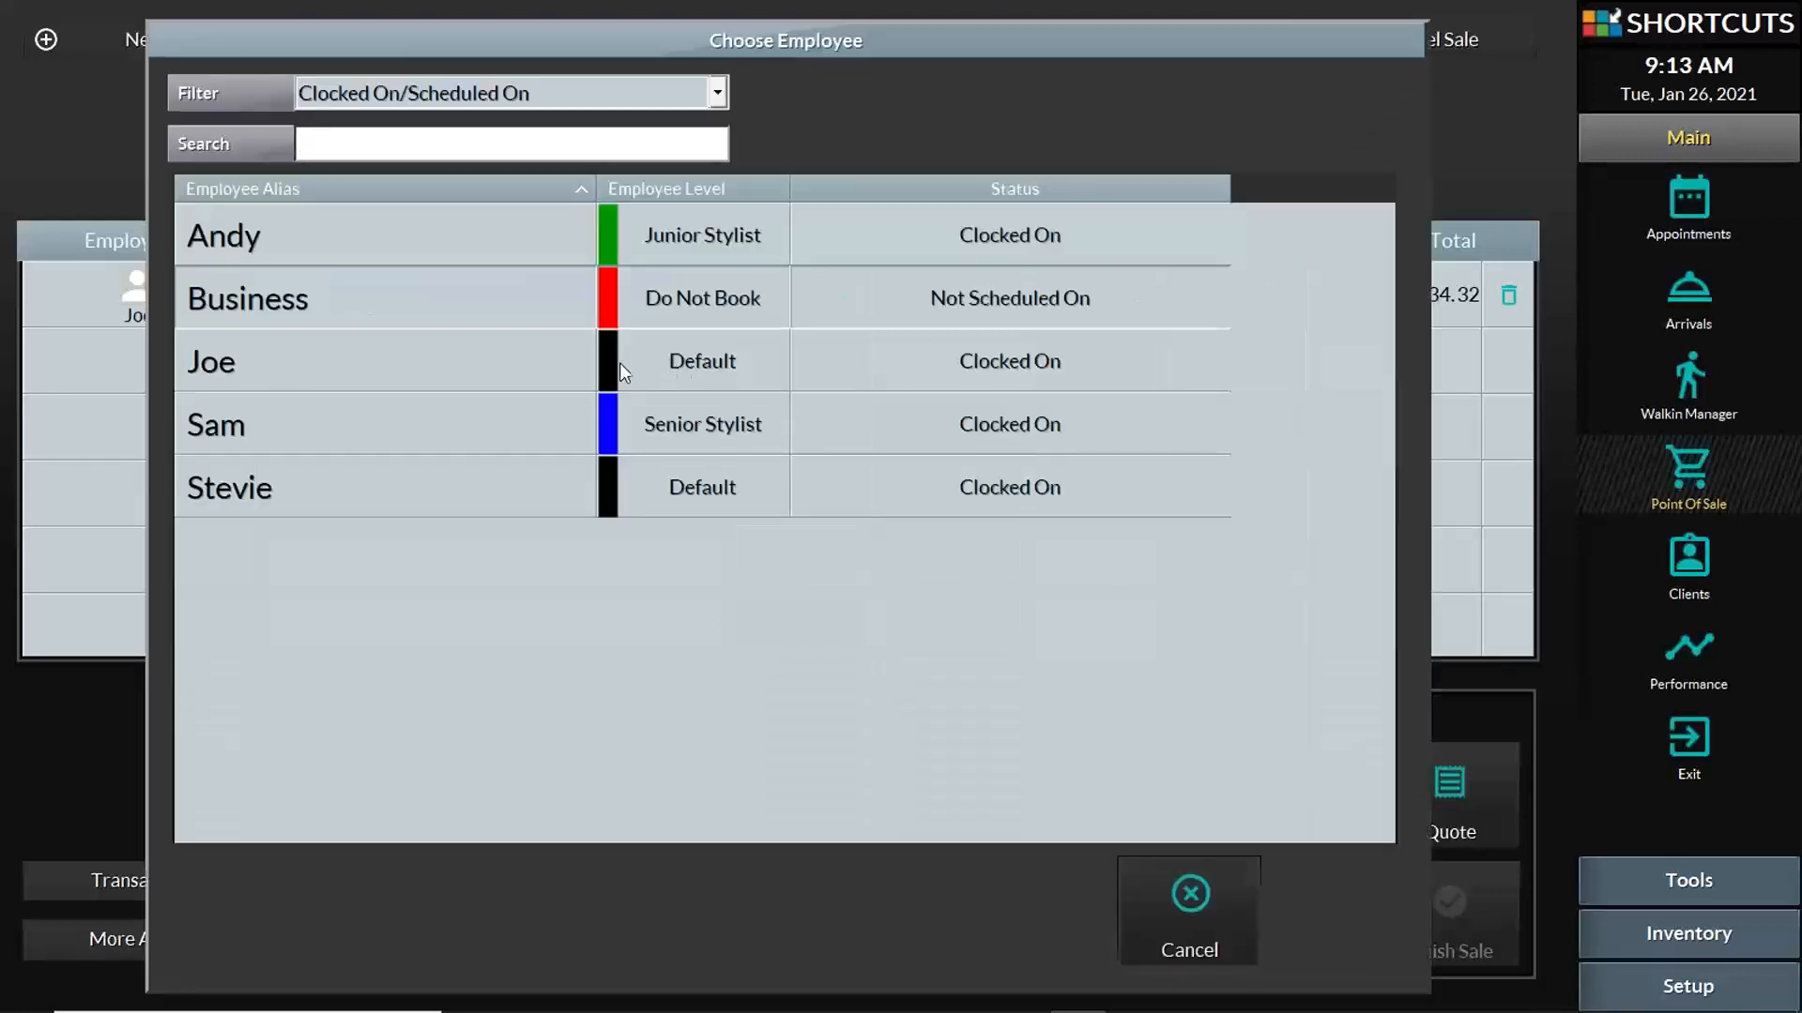
left_click(219, 370)
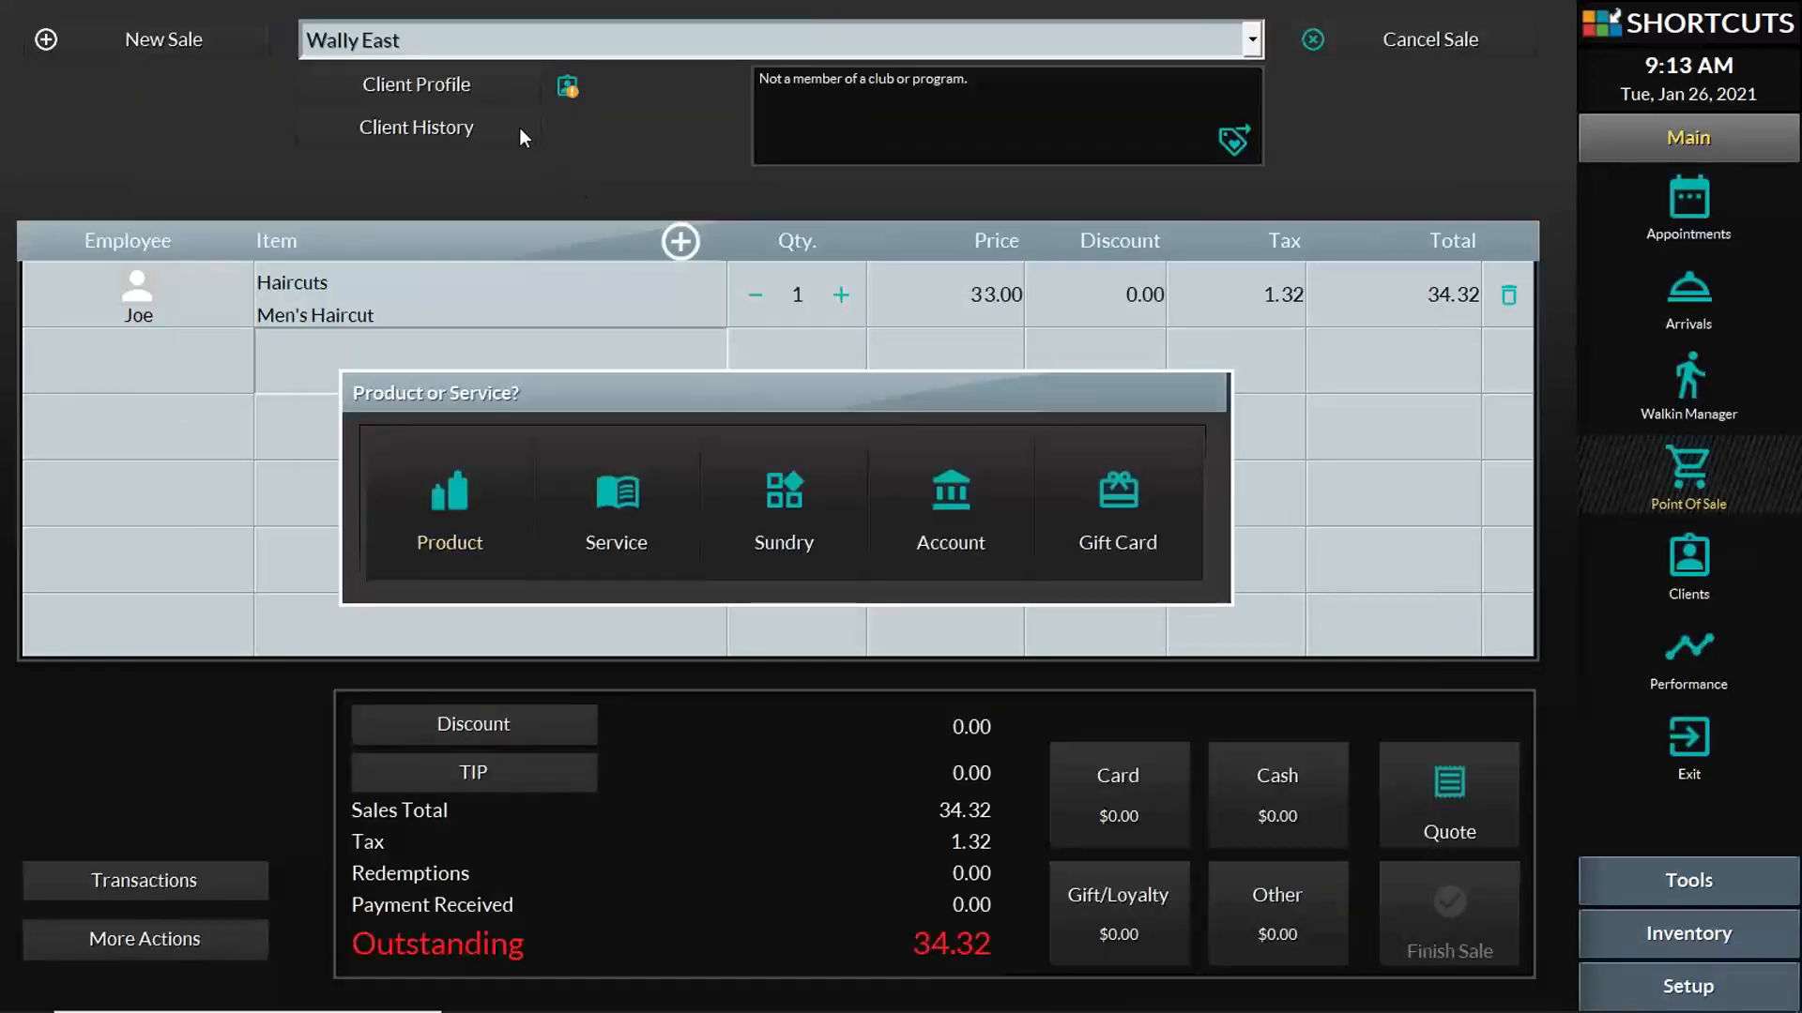
left_click(459, 510)
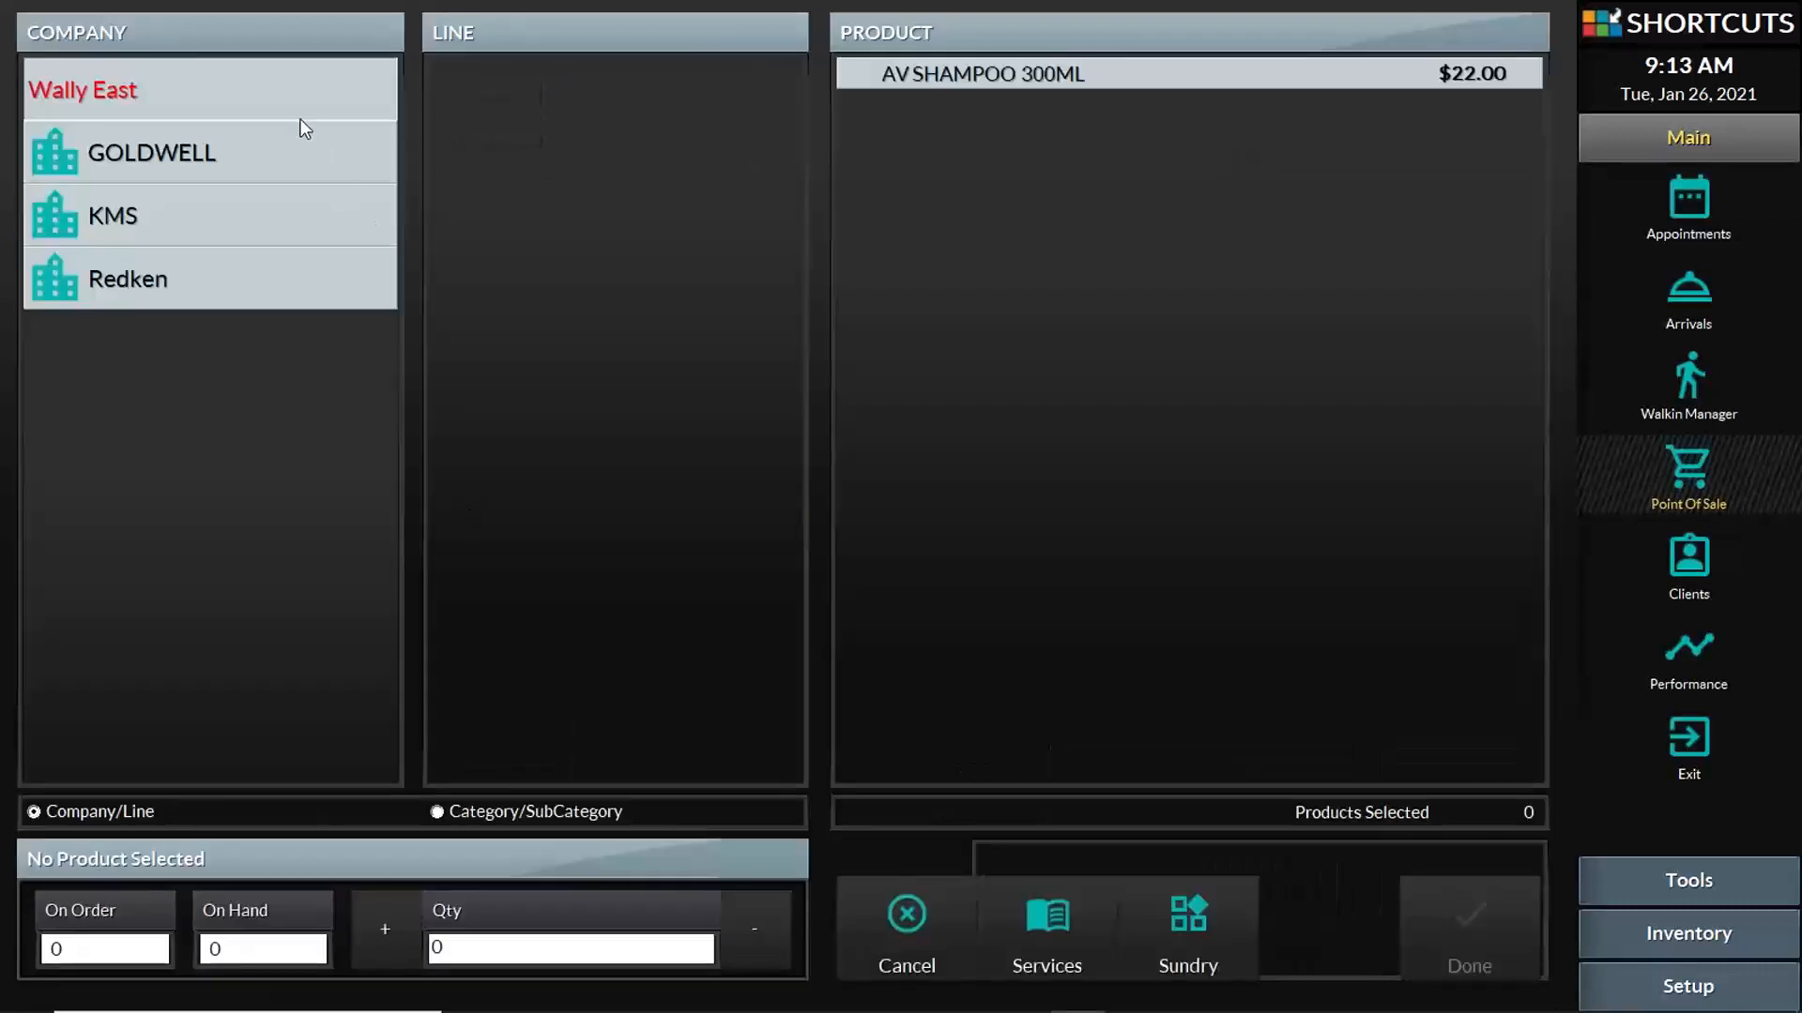
left_click(162, 203)
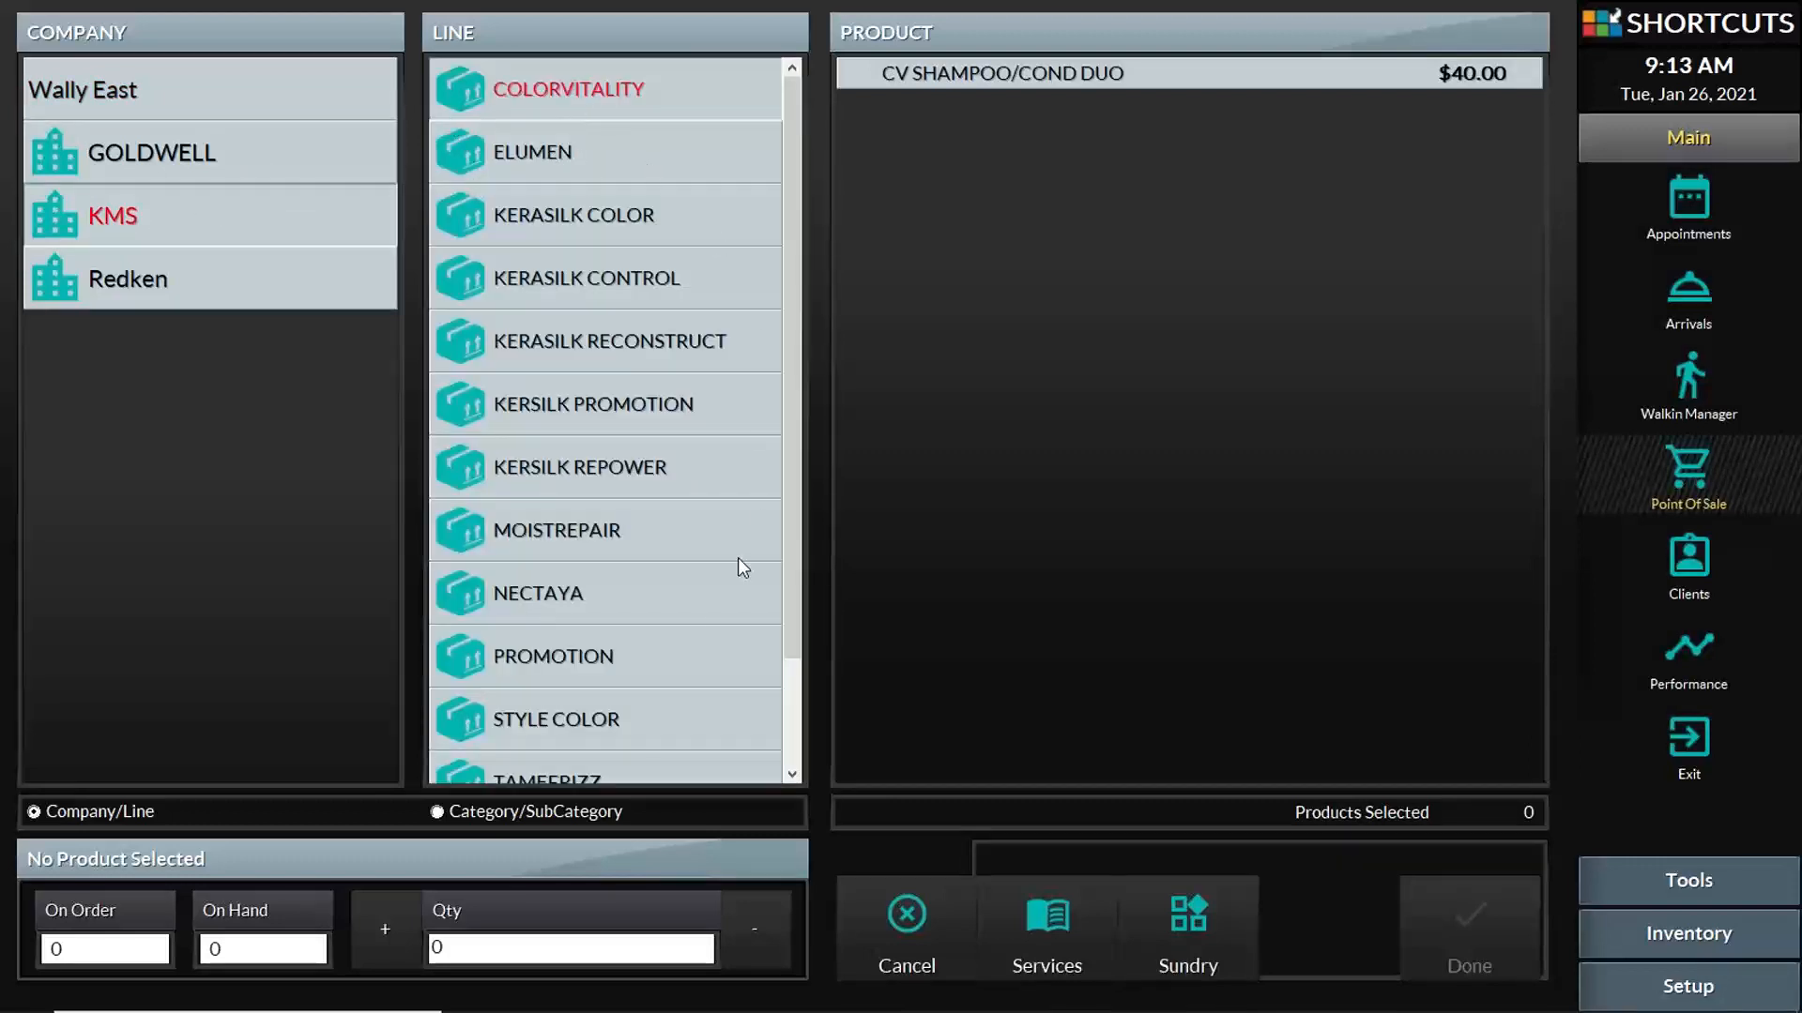
left_click(654, 667)
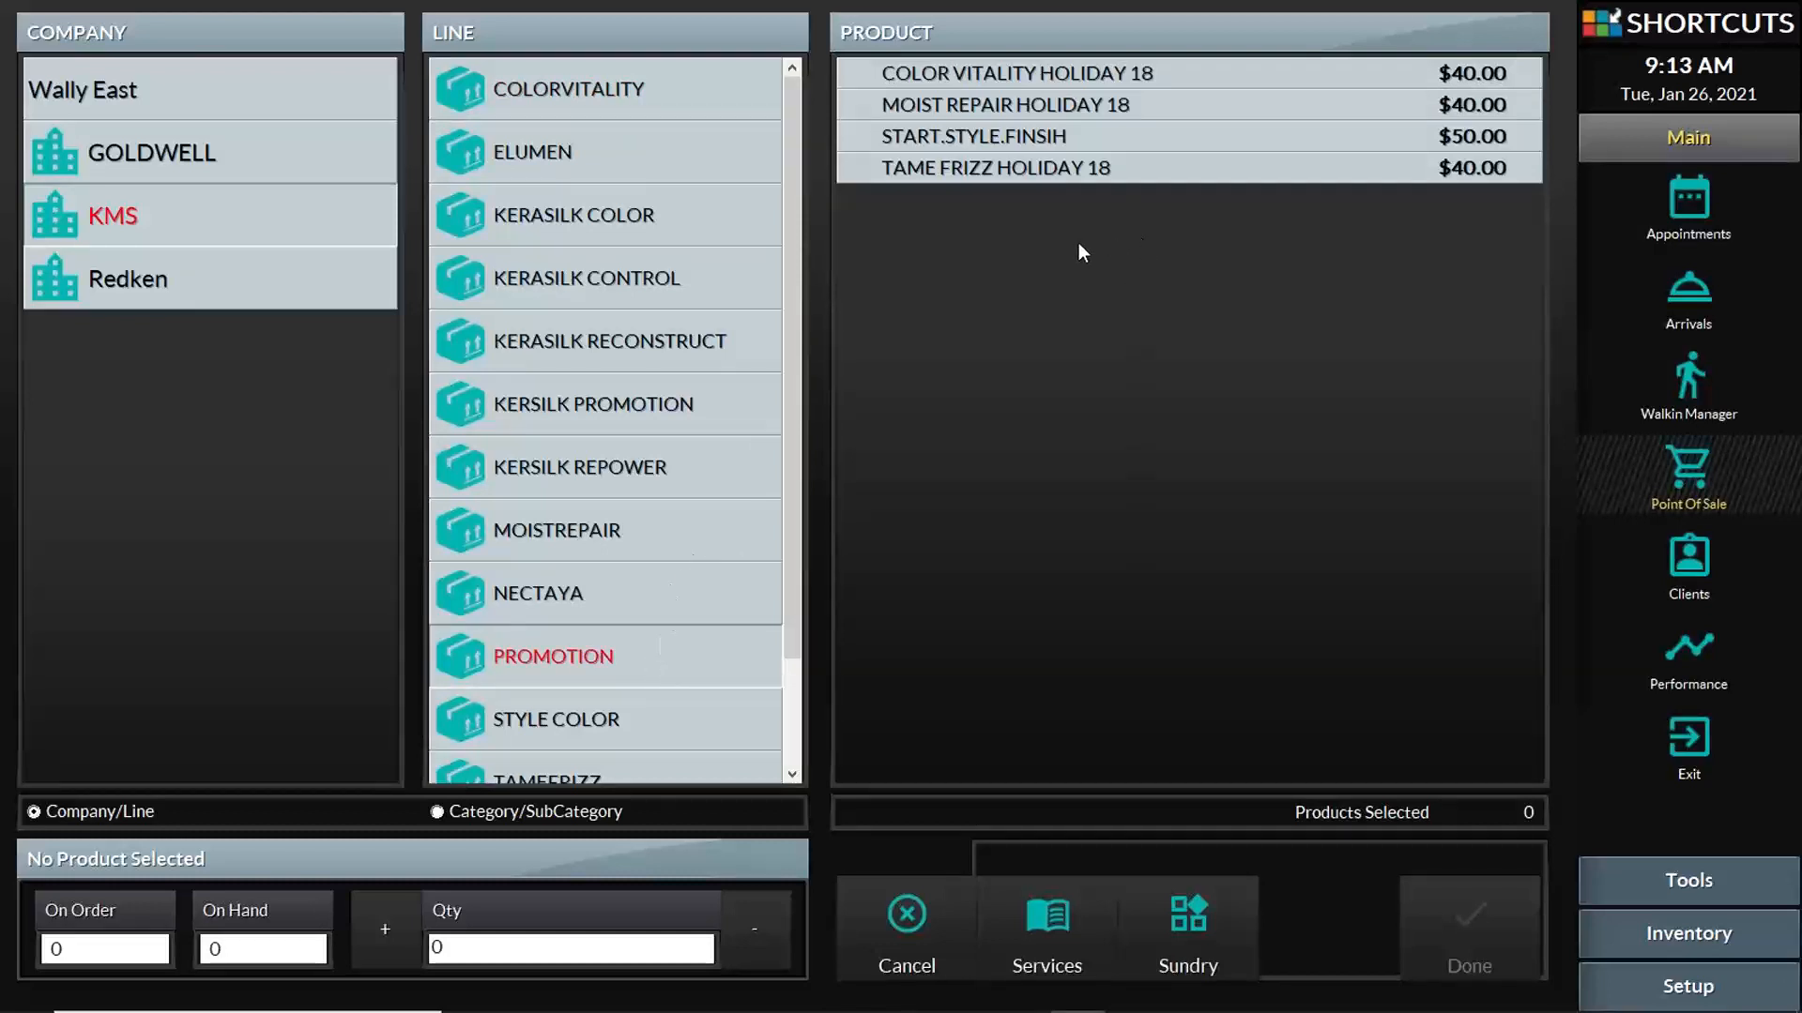
left_click(1070, 79)
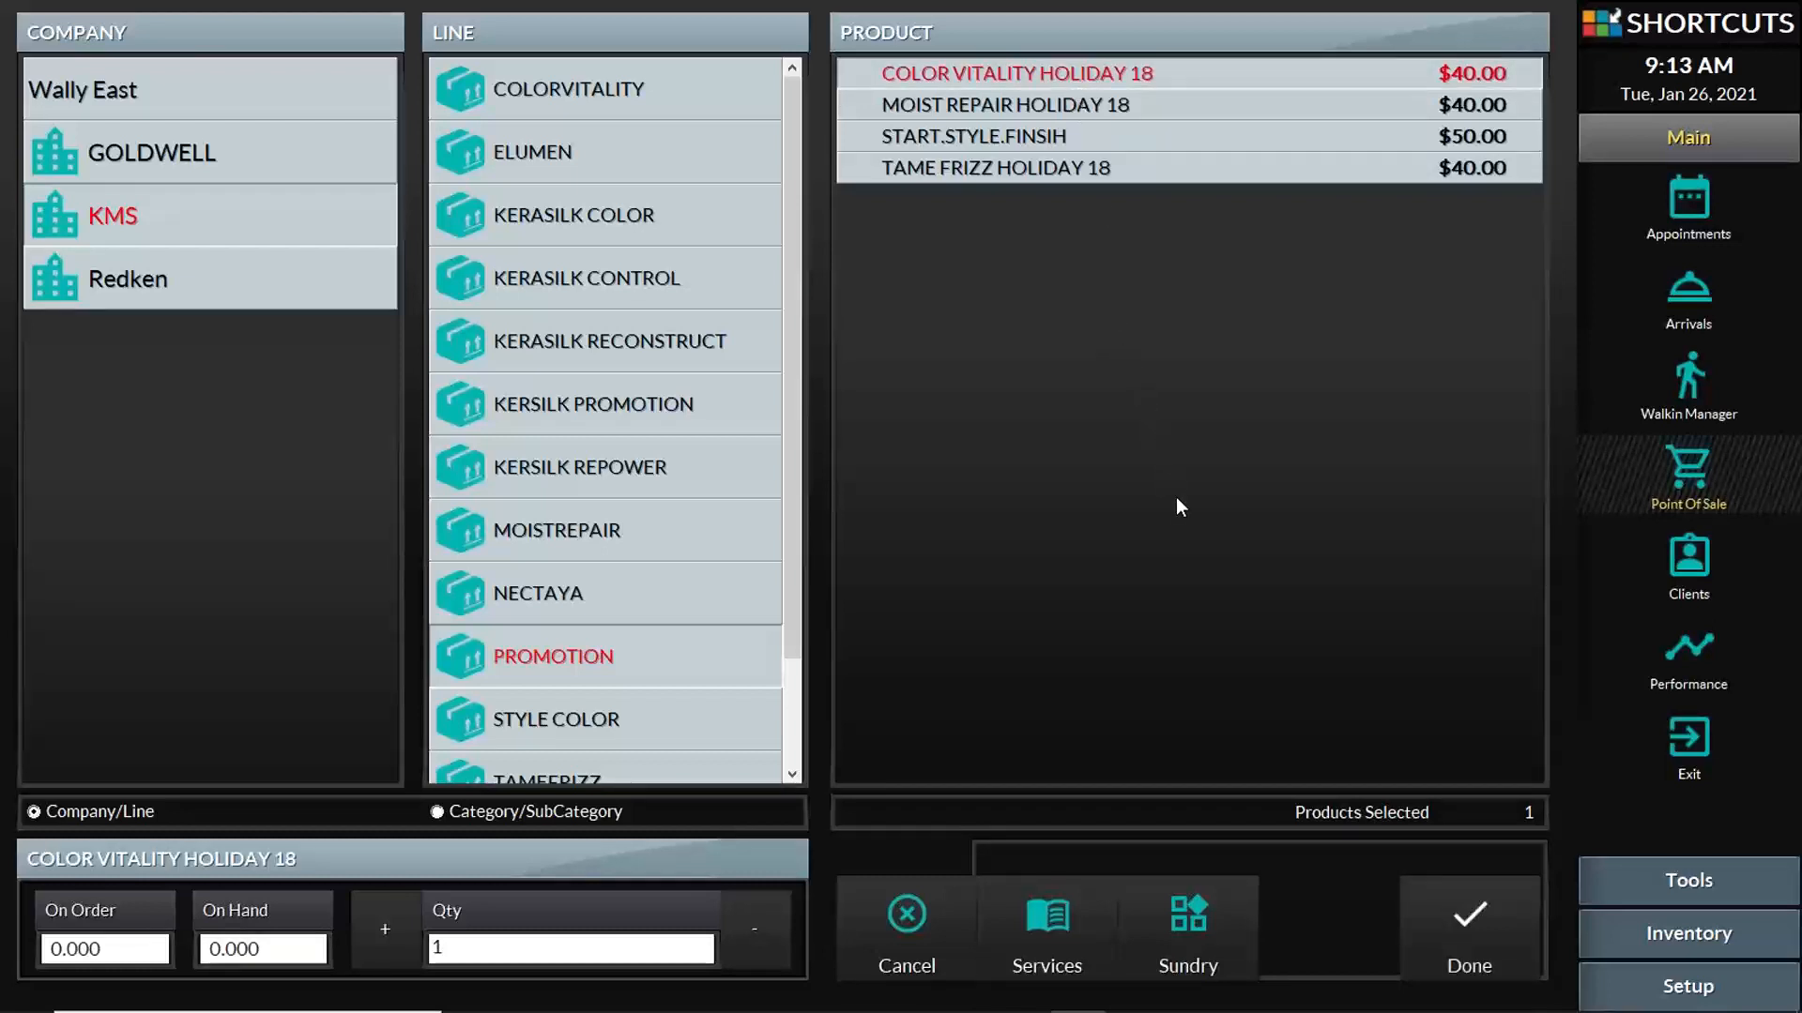
left_click(1475, 922)
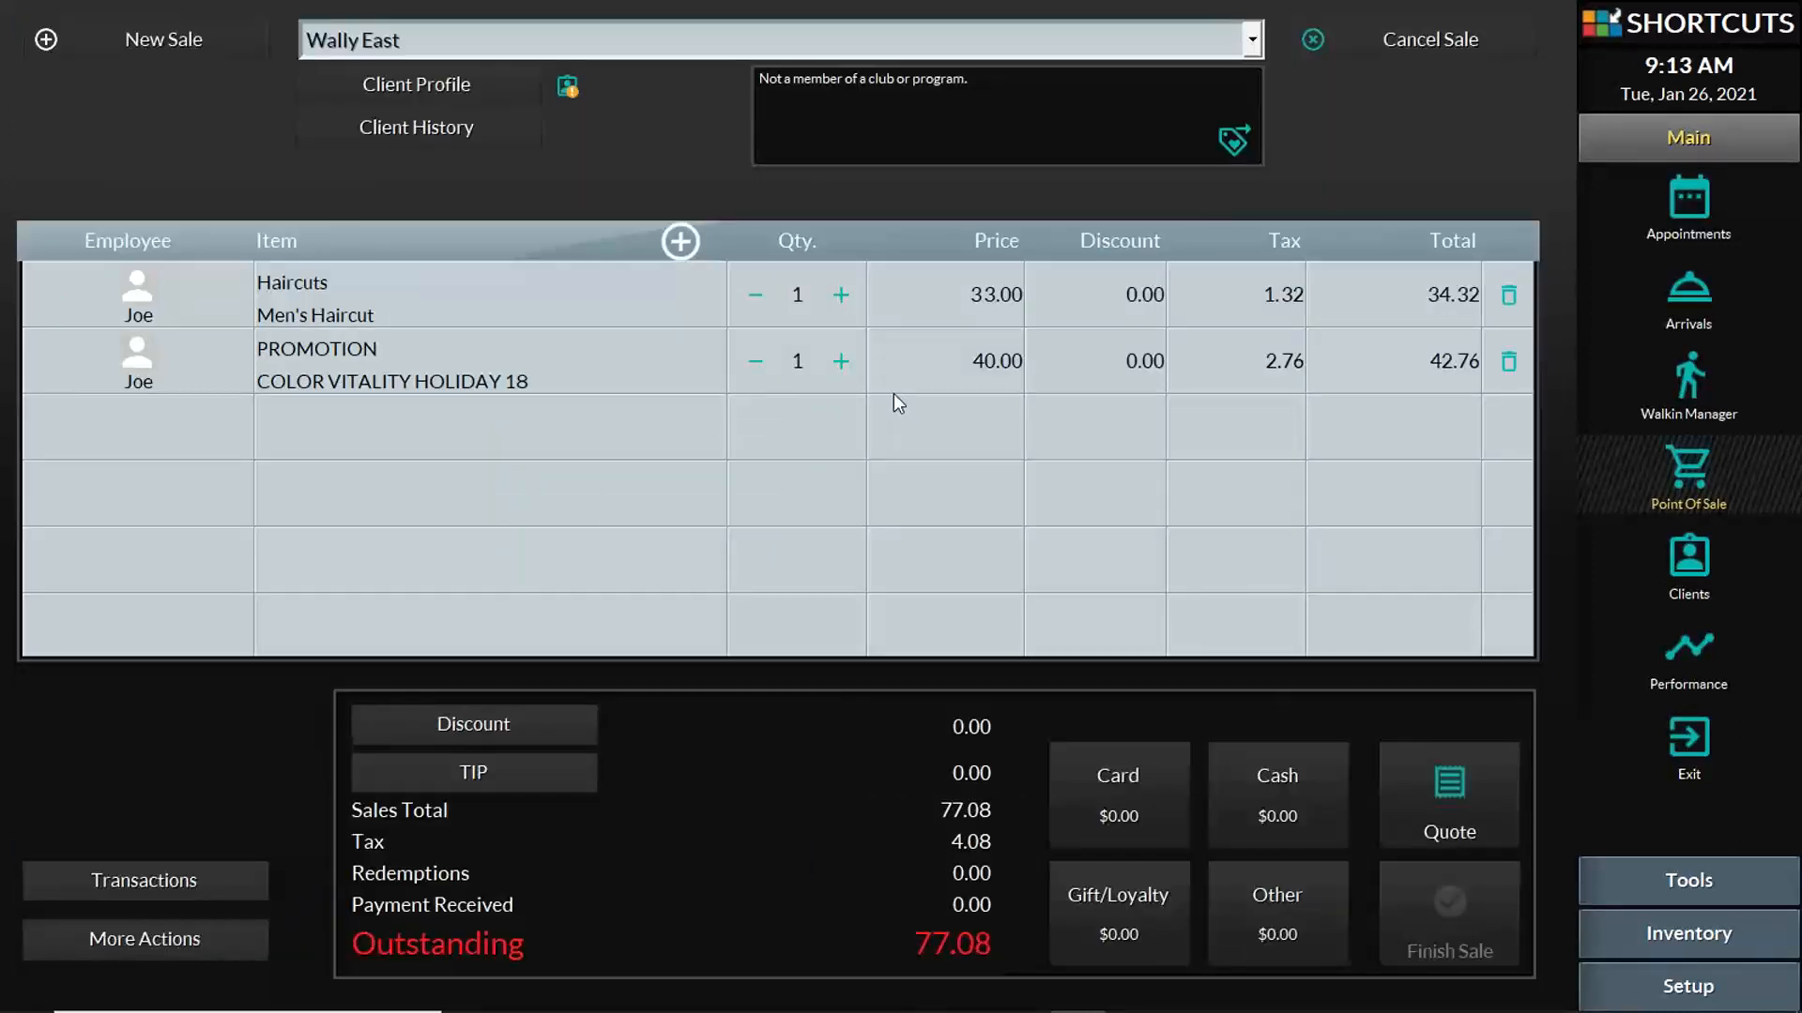
- Set the price of the Men's Haircut line in the sale to 34
left_click(996, 294)
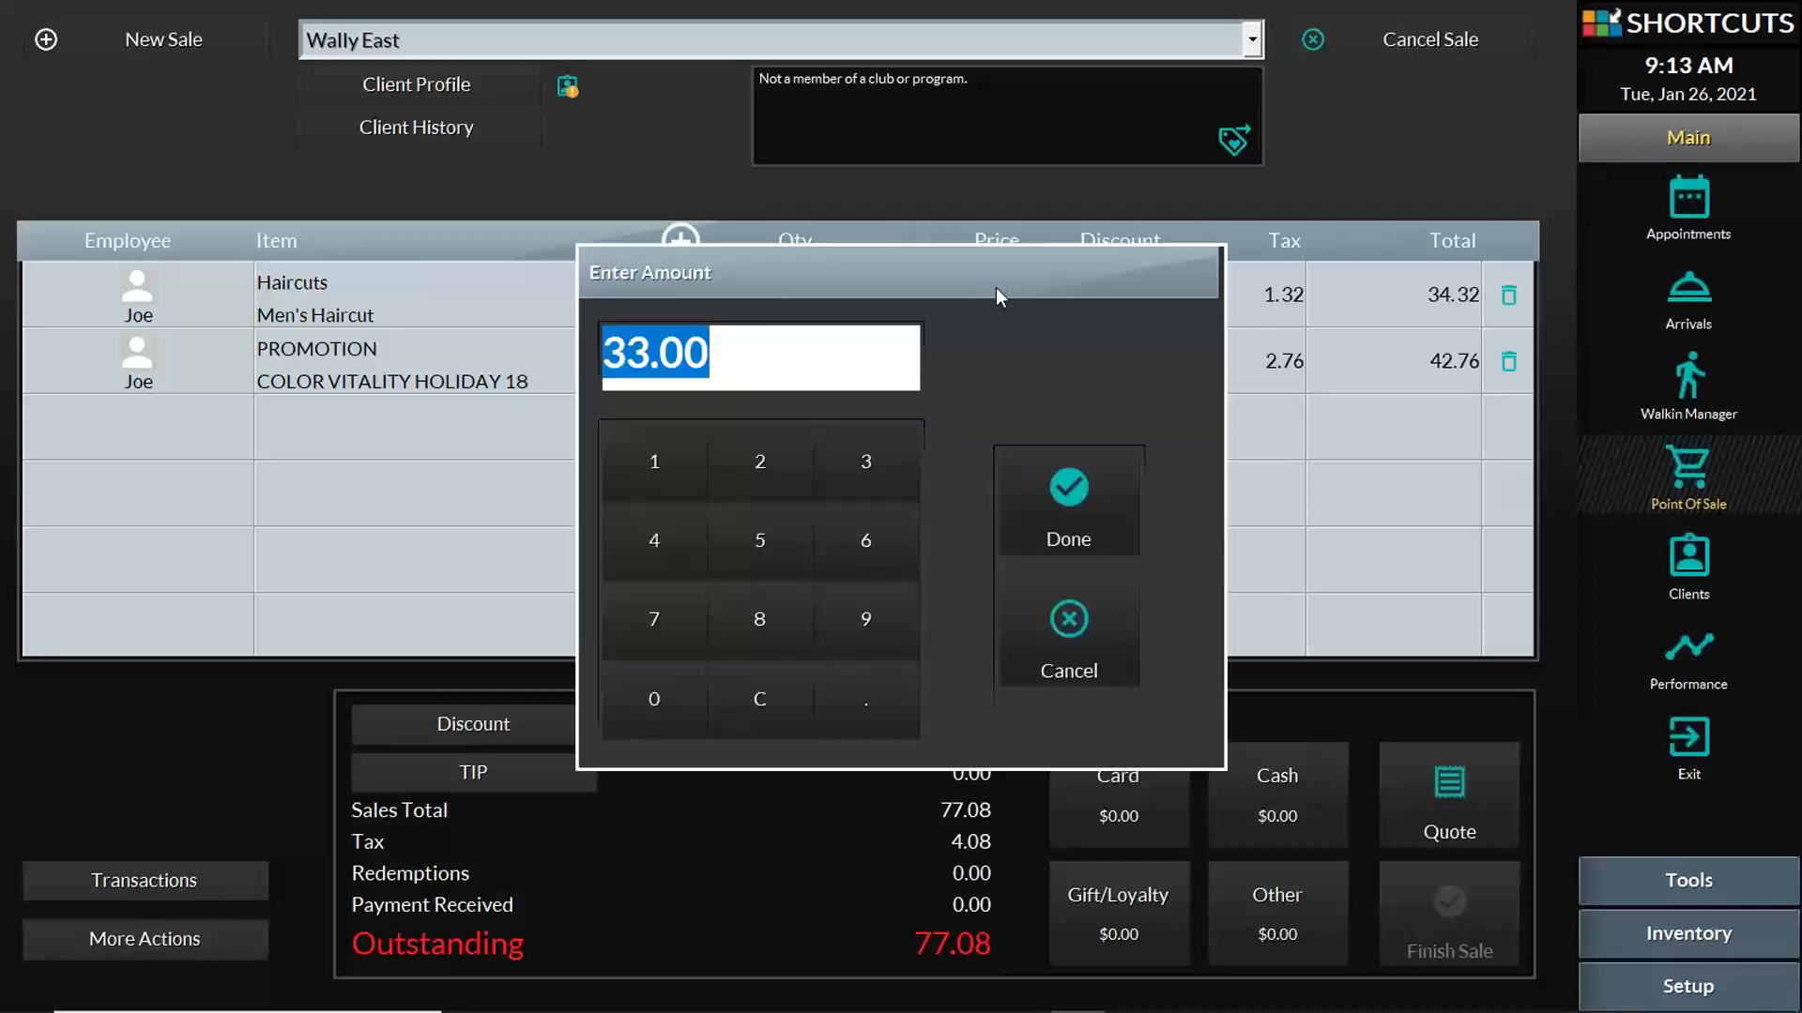
type("3")
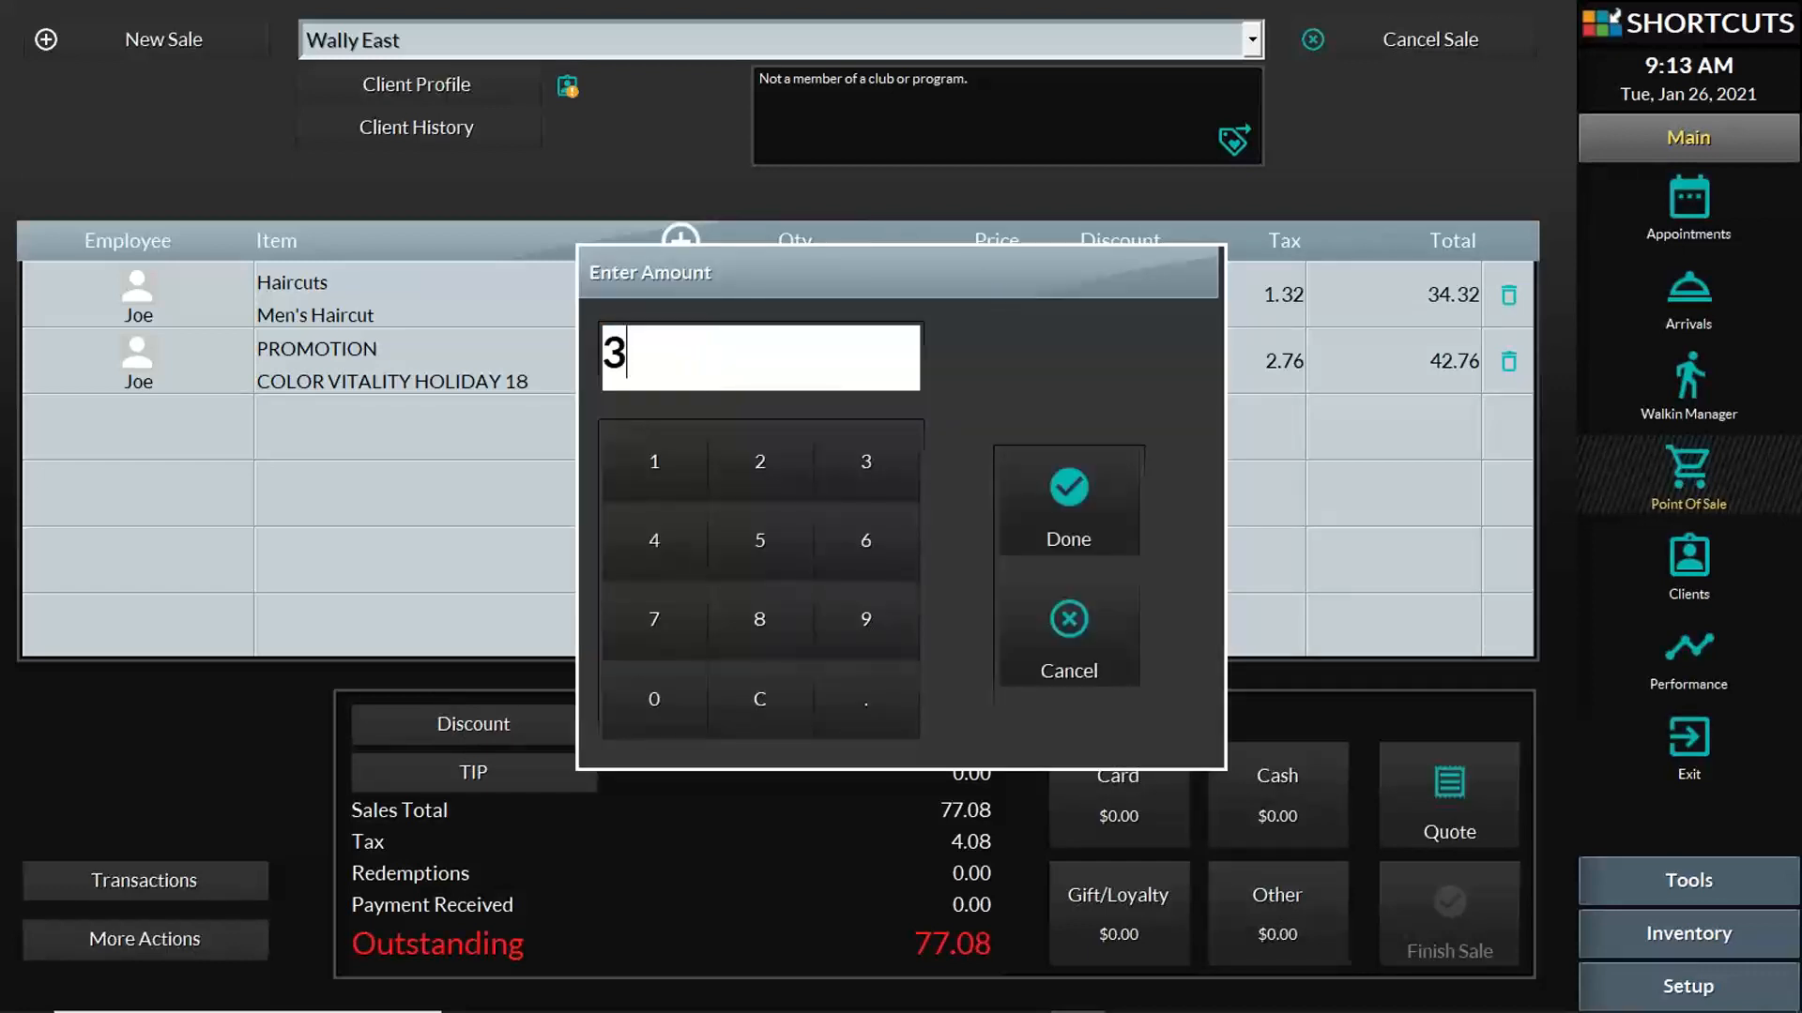
type("4")
left_click(1071, 503)
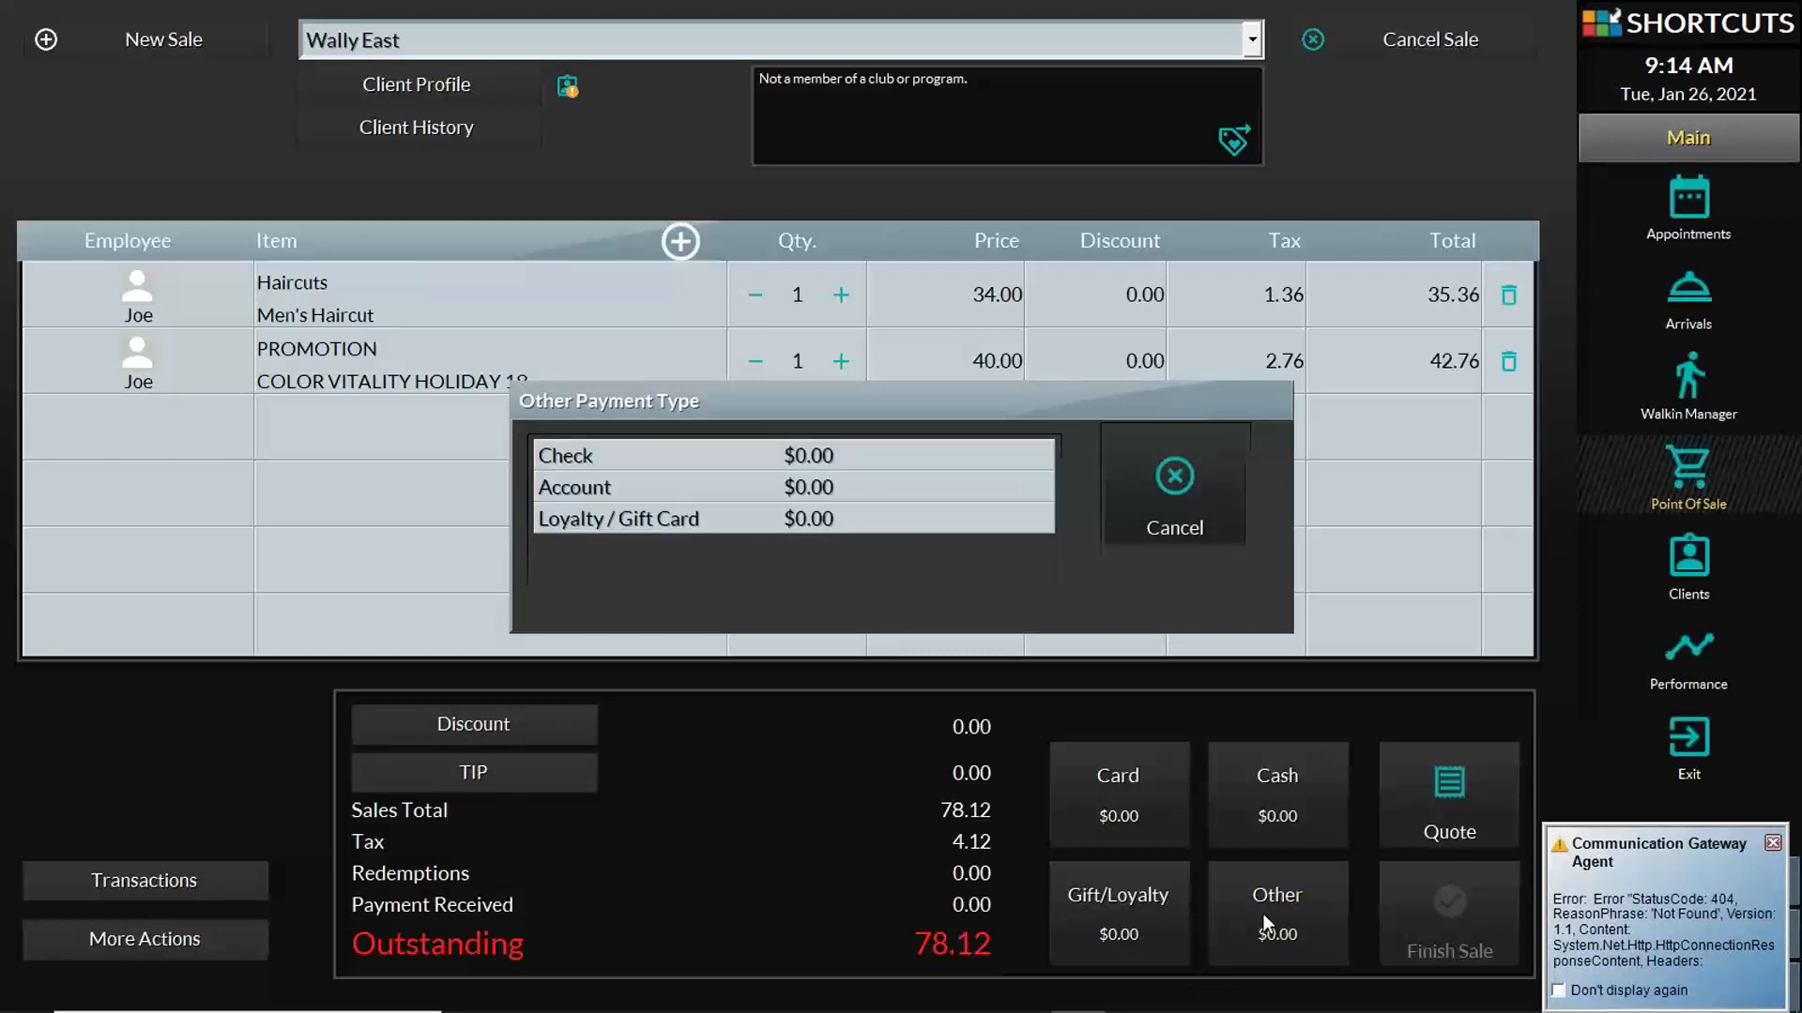
- Pay the full outstanding balance by Visa and finish the sale without a receipt
left_click(1191, 484)
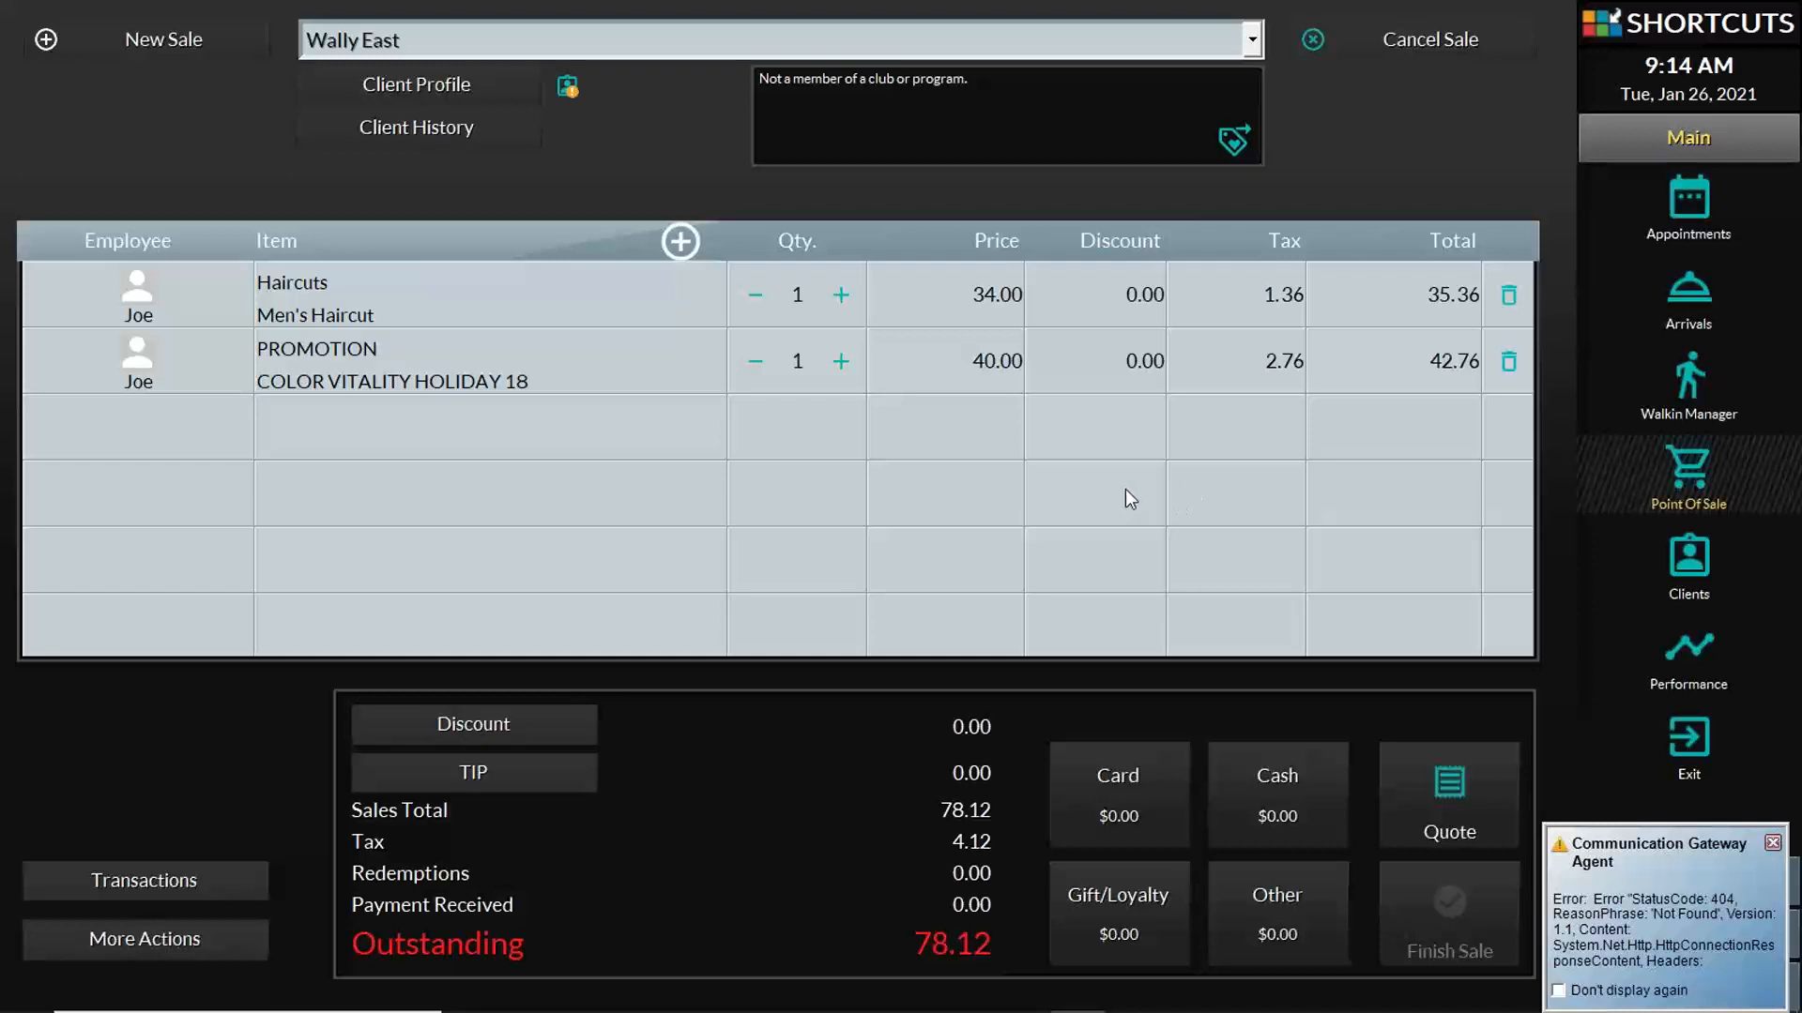
left_click(1107, 777)
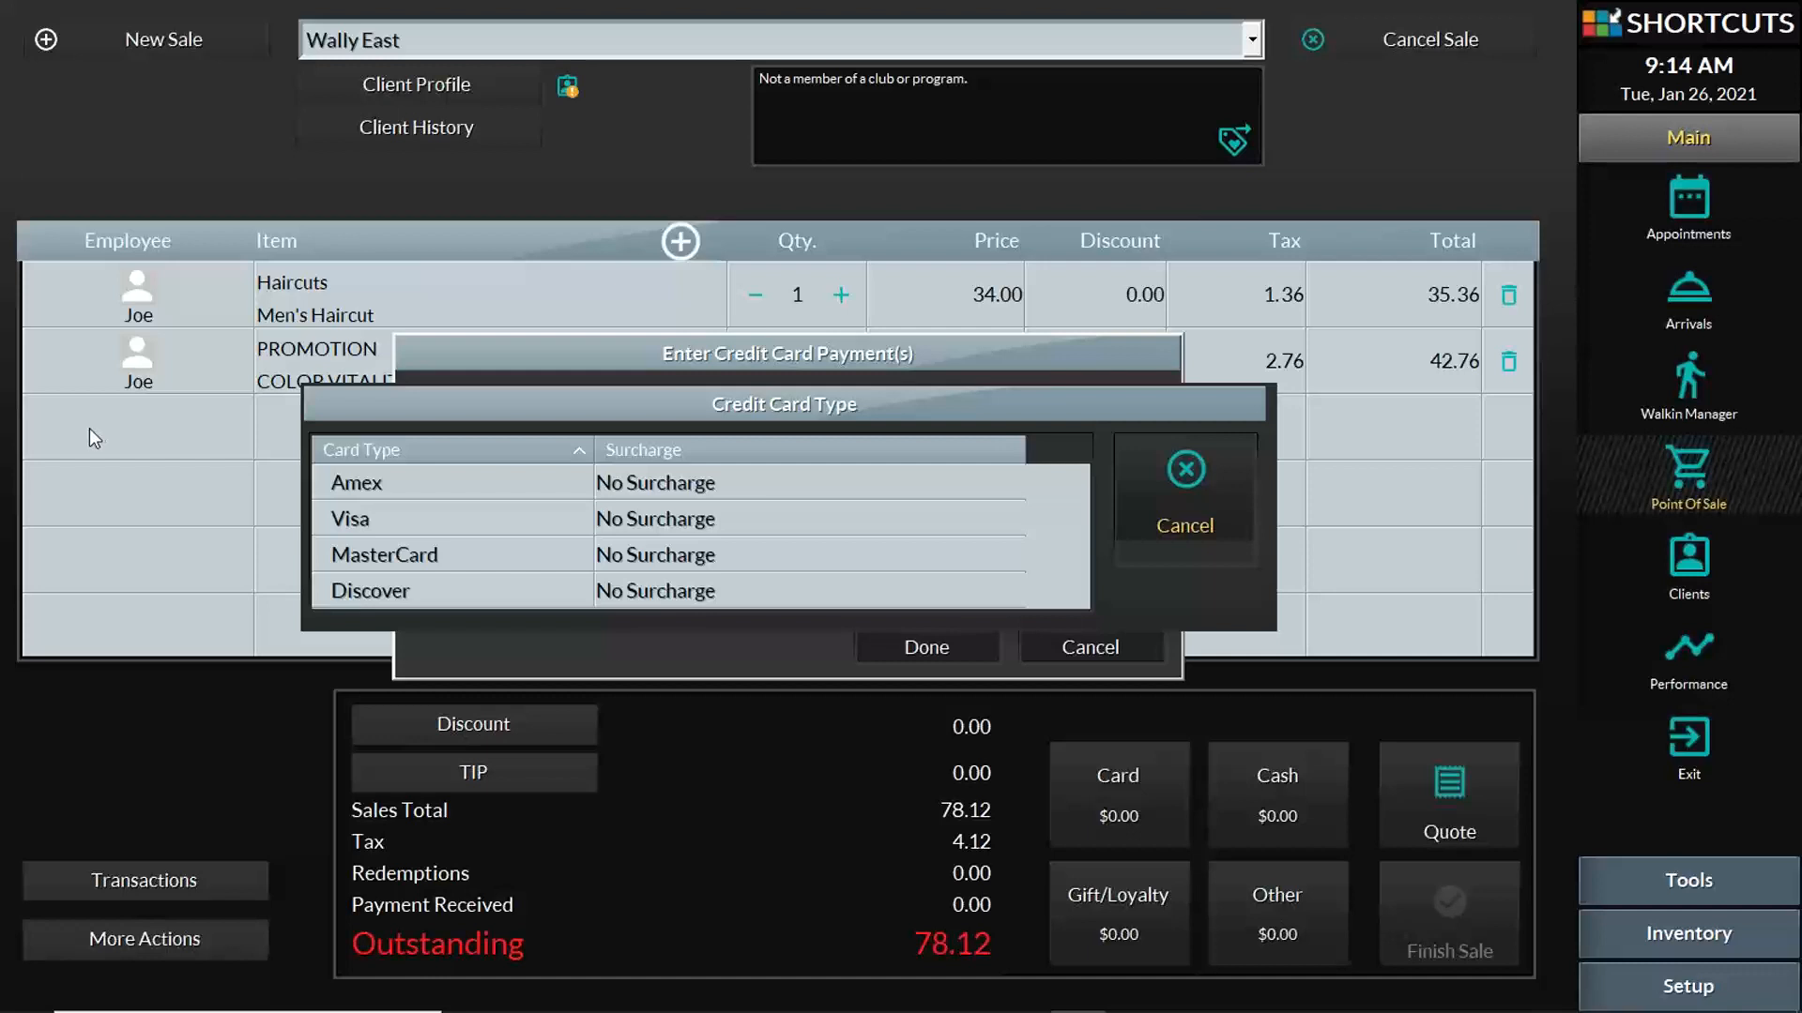
left_click(482, 522)
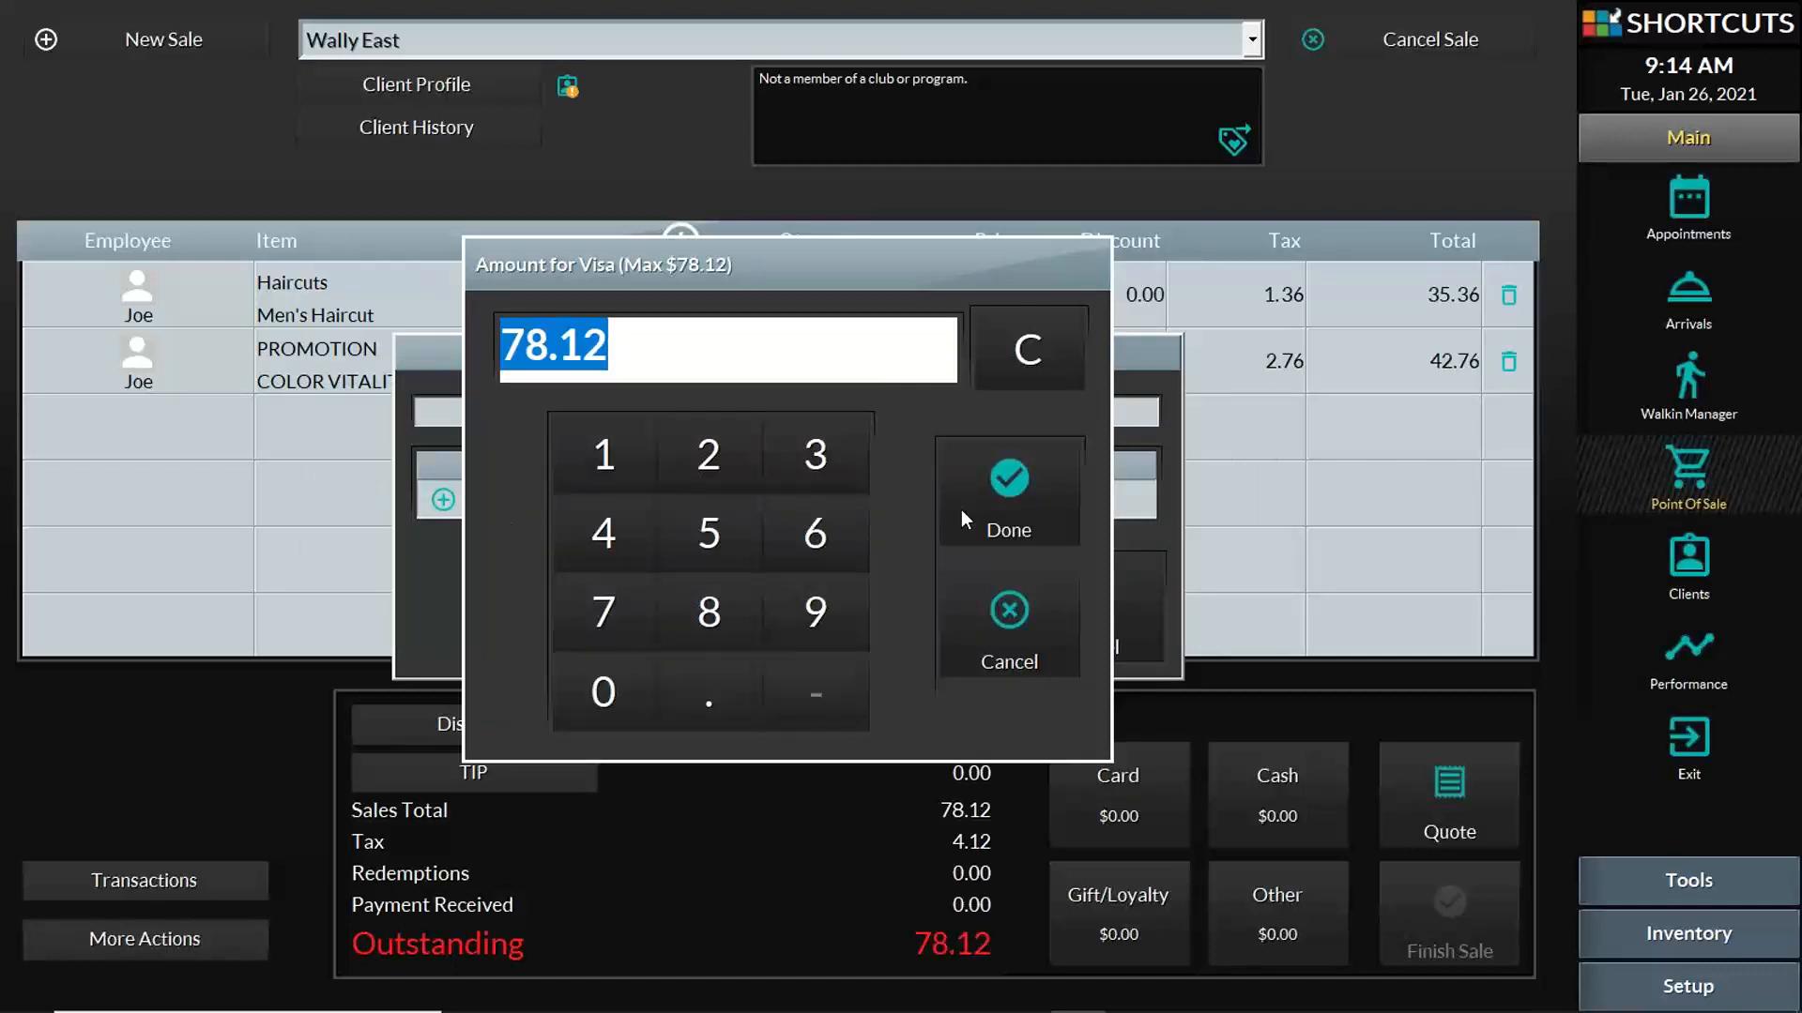
left_click(1012, 501)
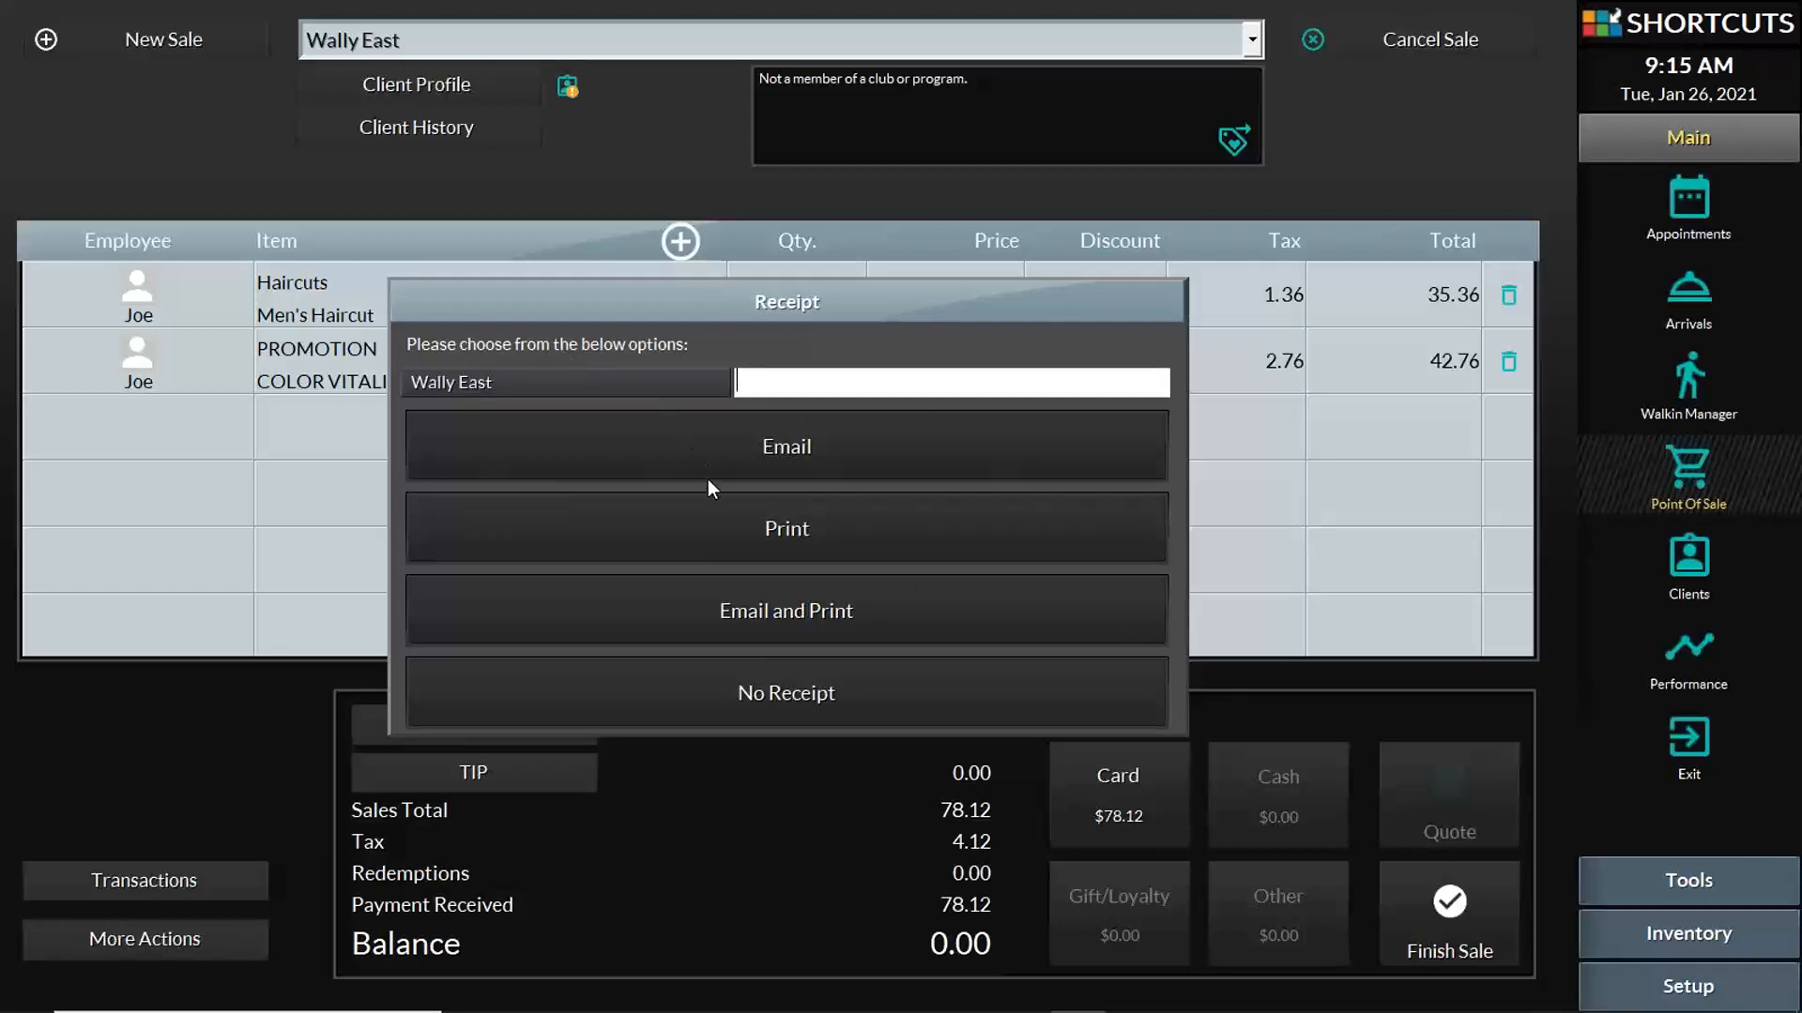
left_click(885, 705)
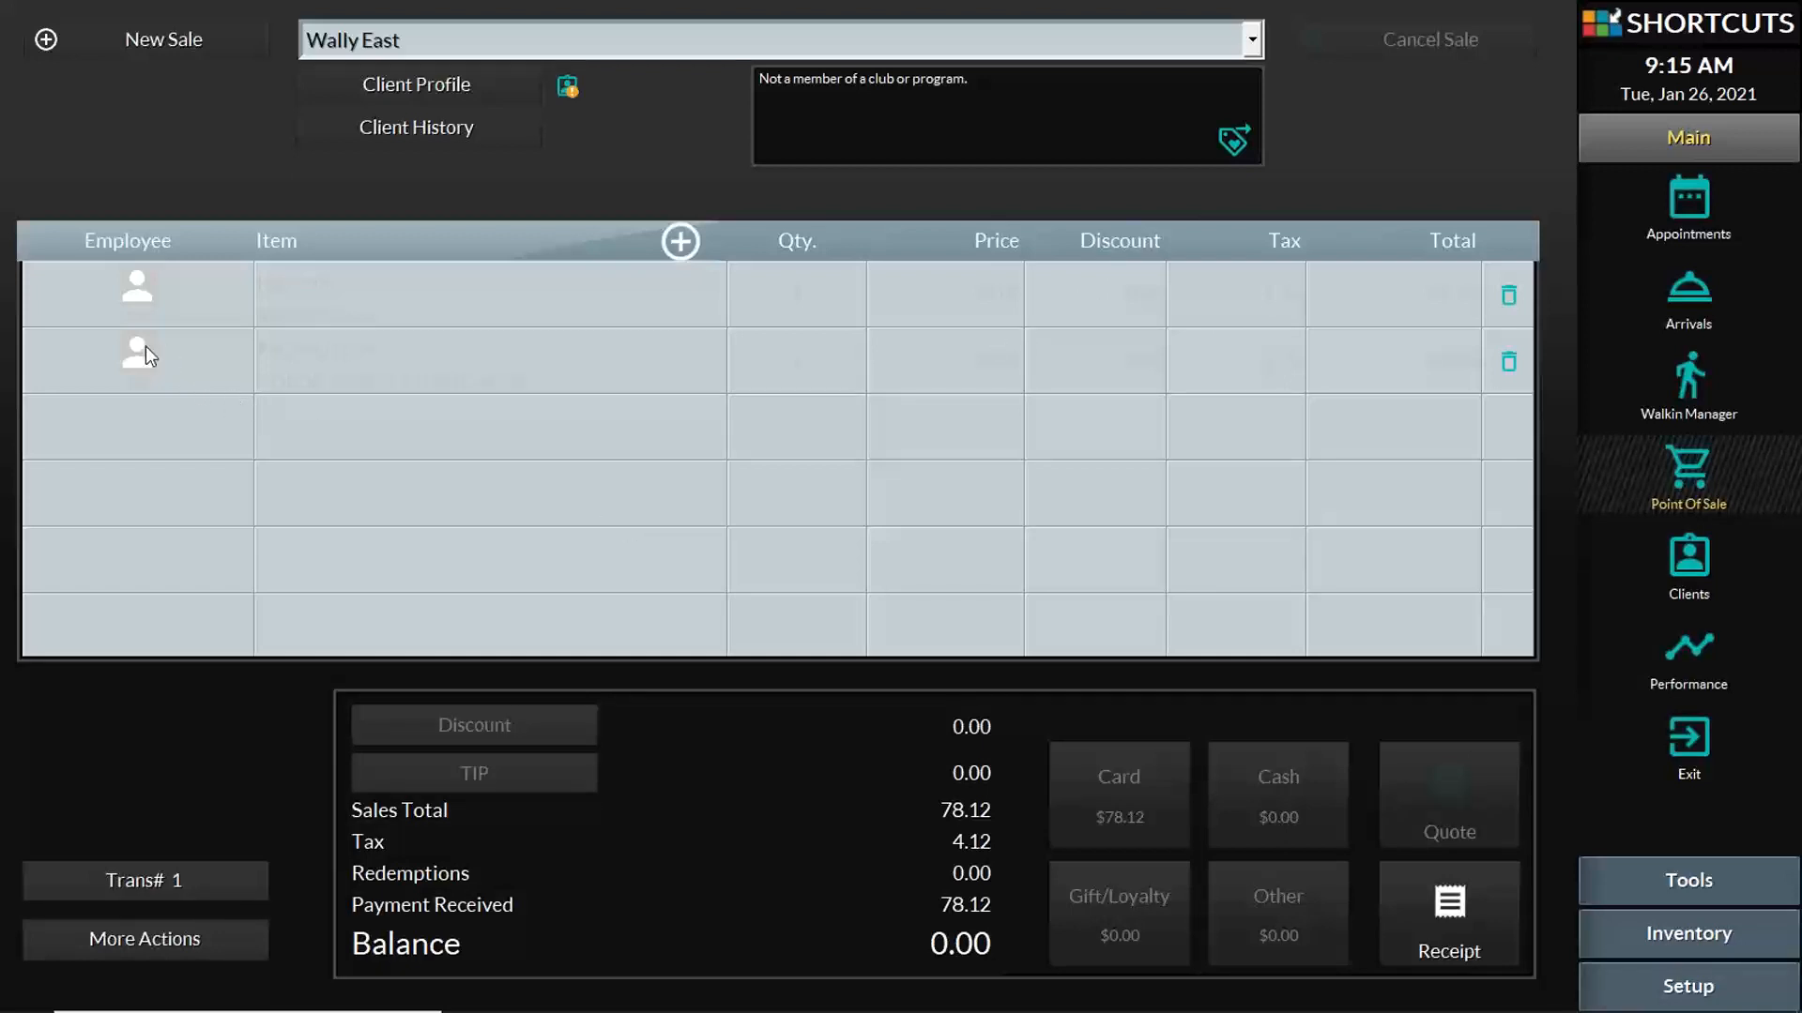
- Switch to PowerPoint and start the slide show at the "Check out a client" slide
key("alt+Tab")
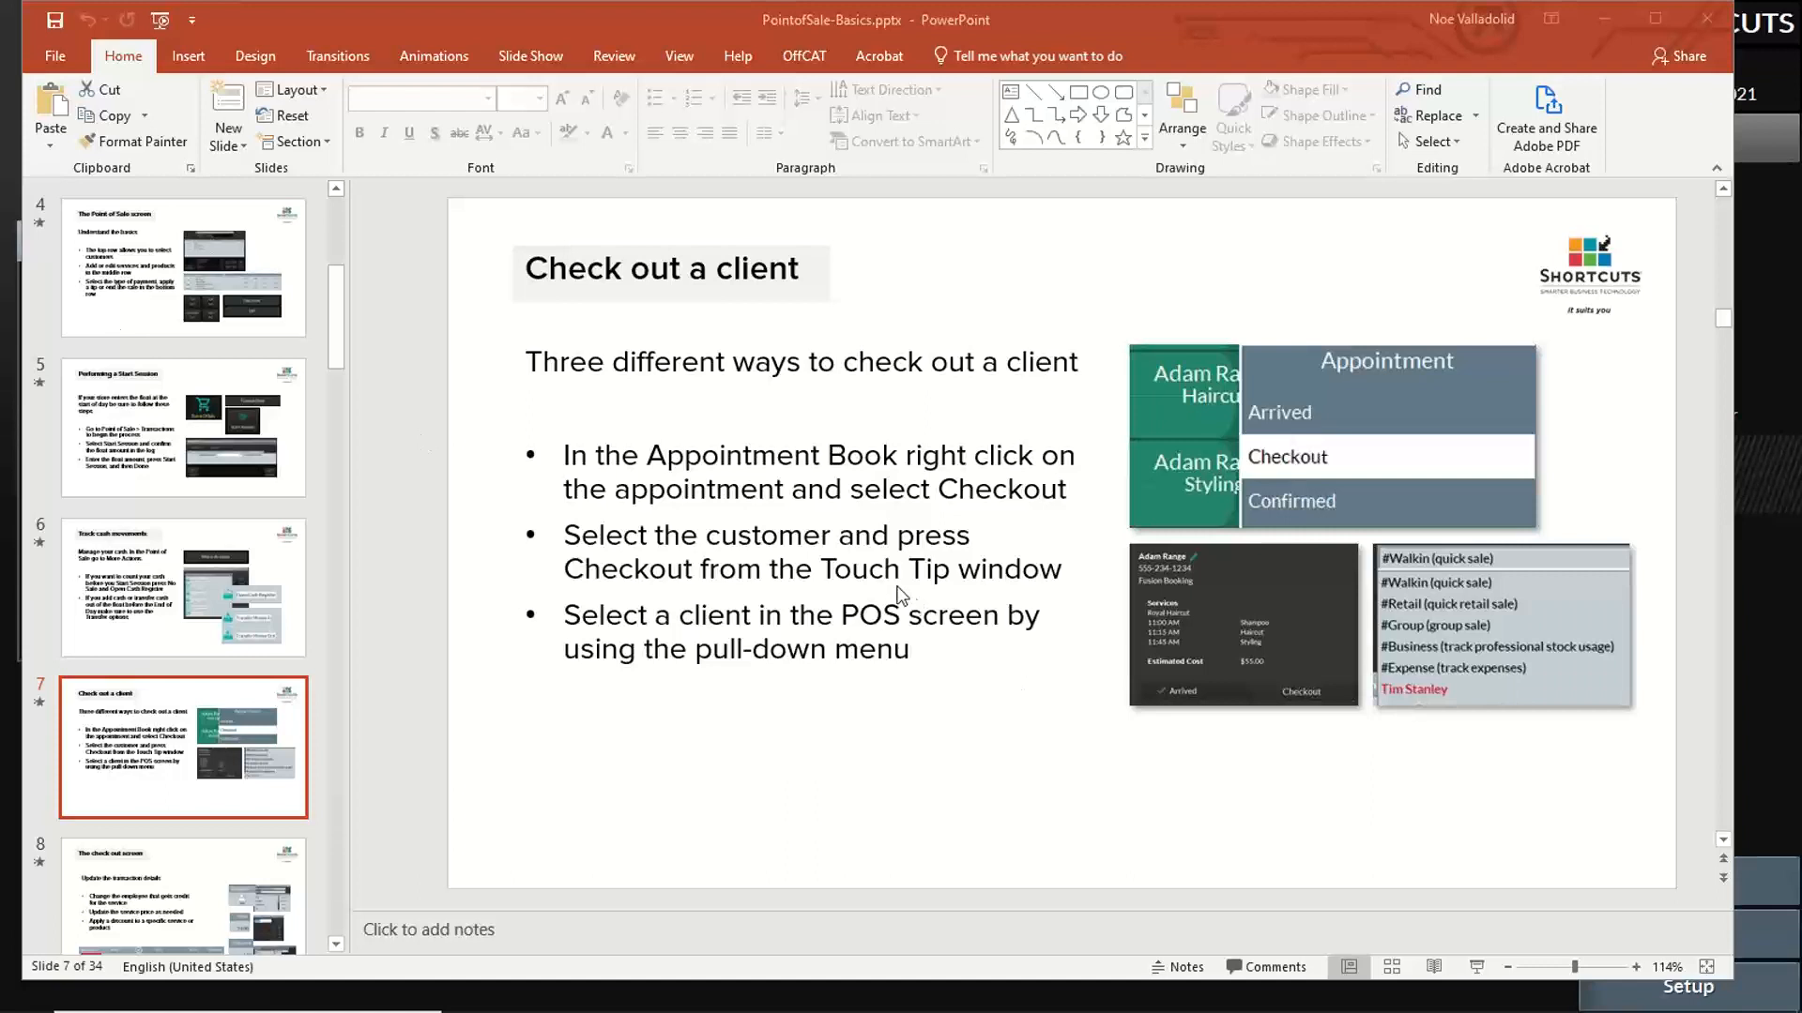
left_click(1476, 967)
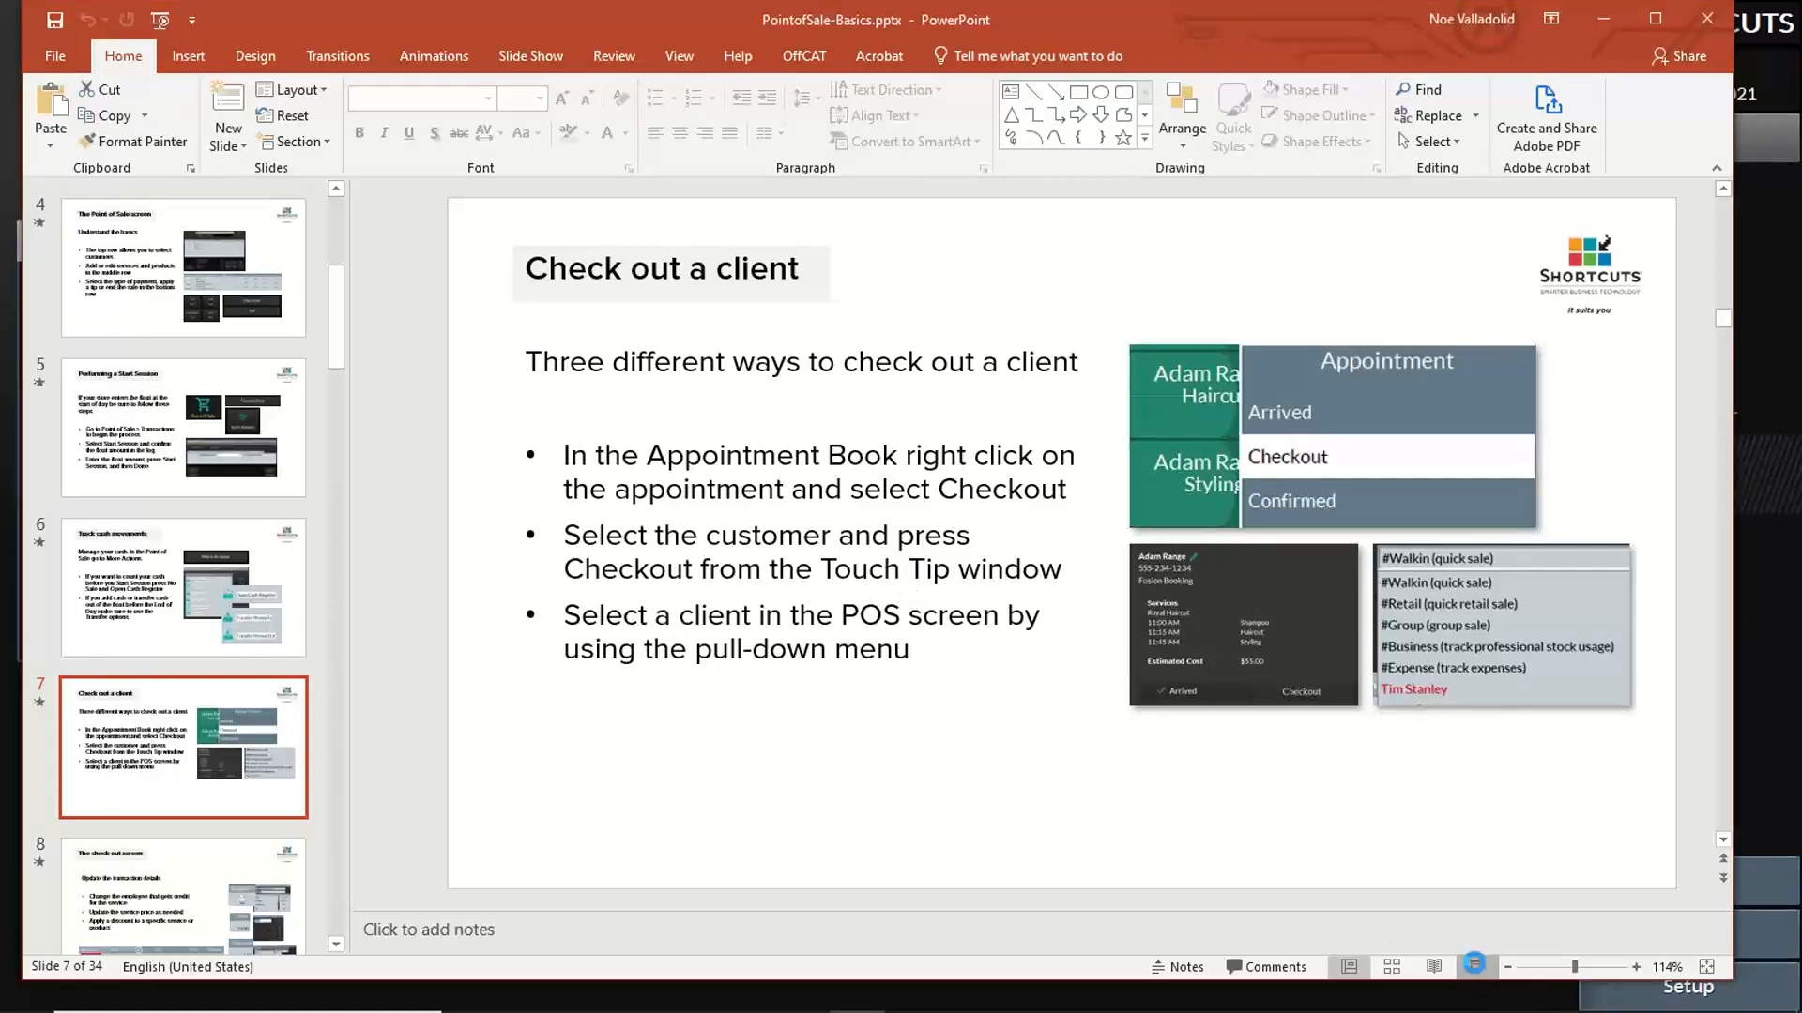
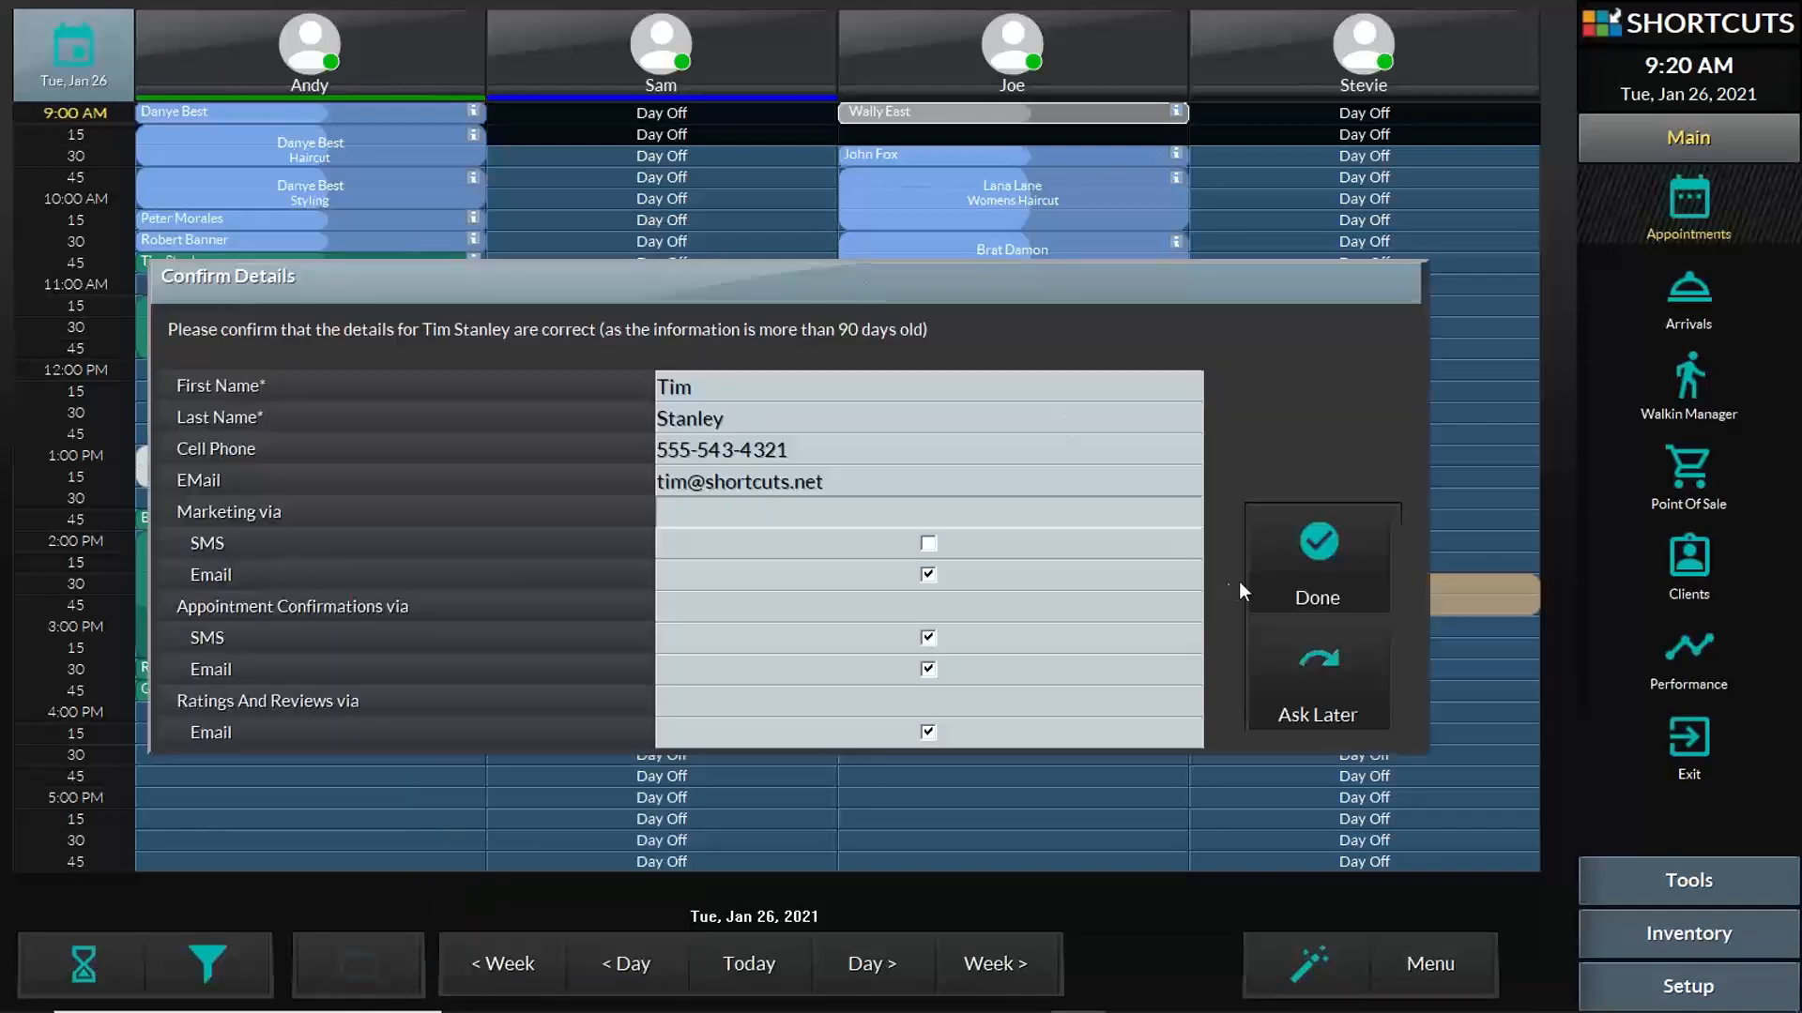
- Postpone the client details check and mark the 11:00 AM appointment in the third stylist's column as Confirmed
left_click(1316, 673)
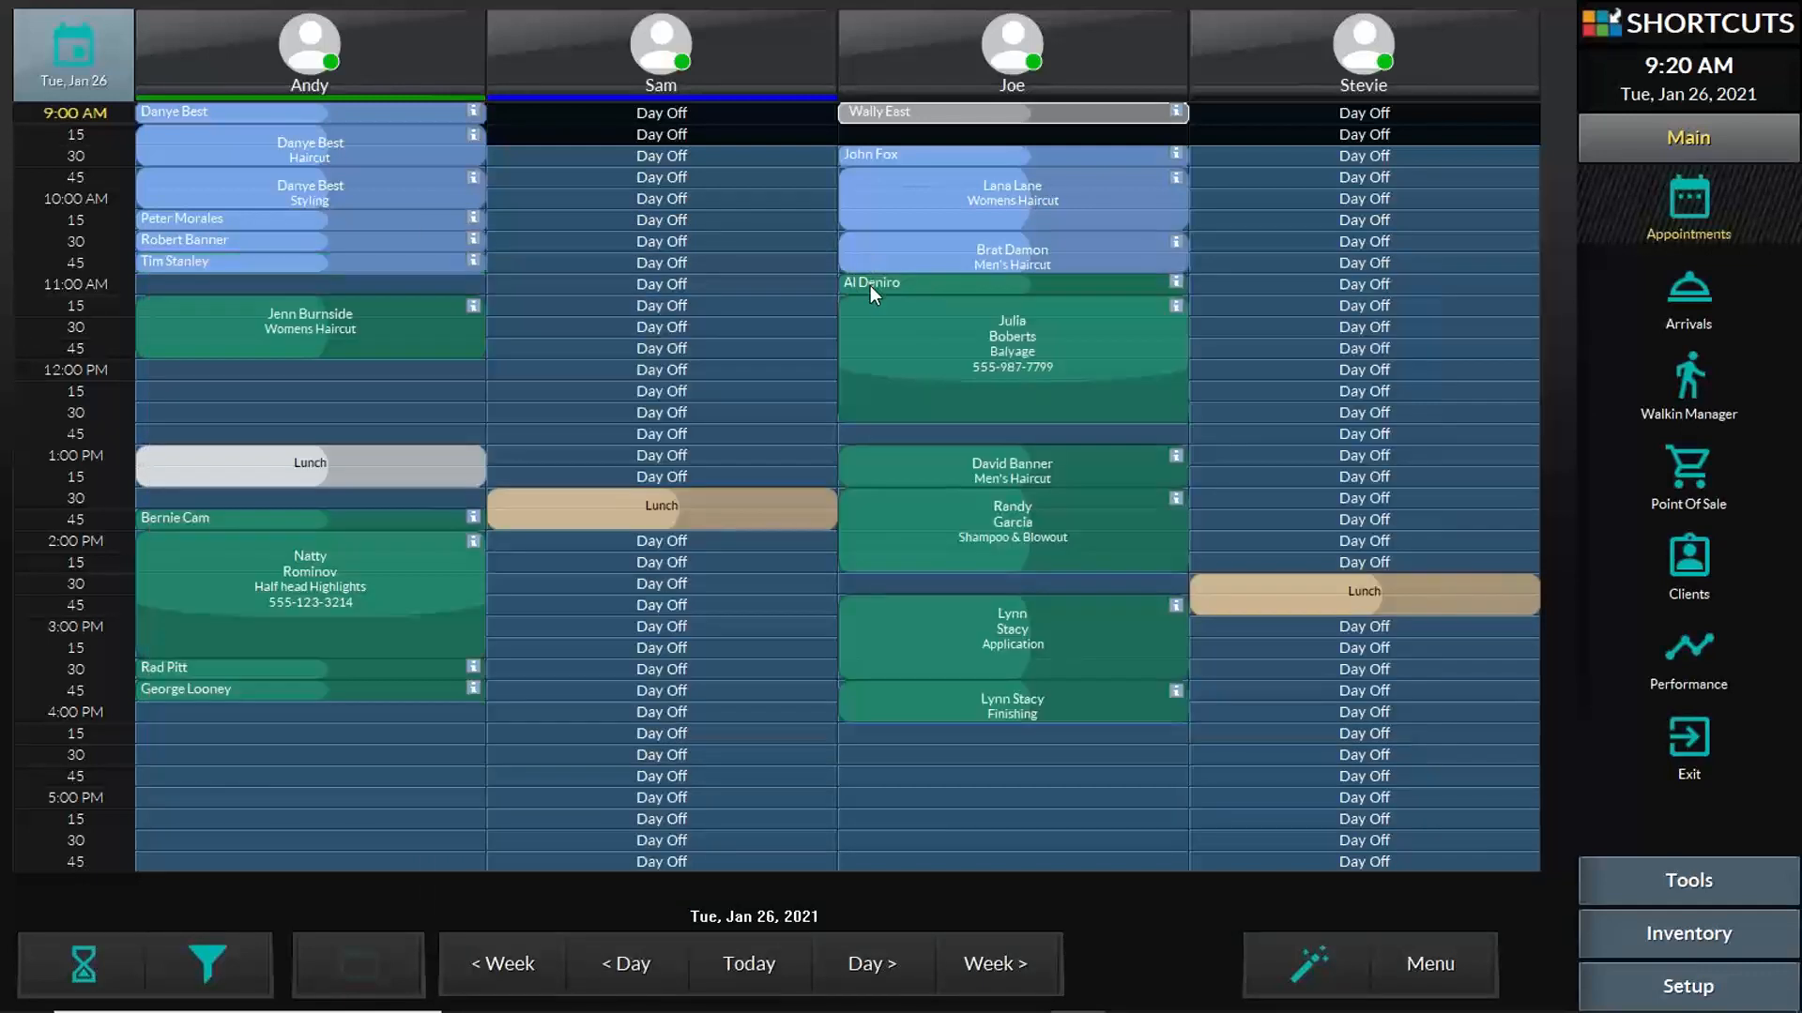
left_click(869, 285)
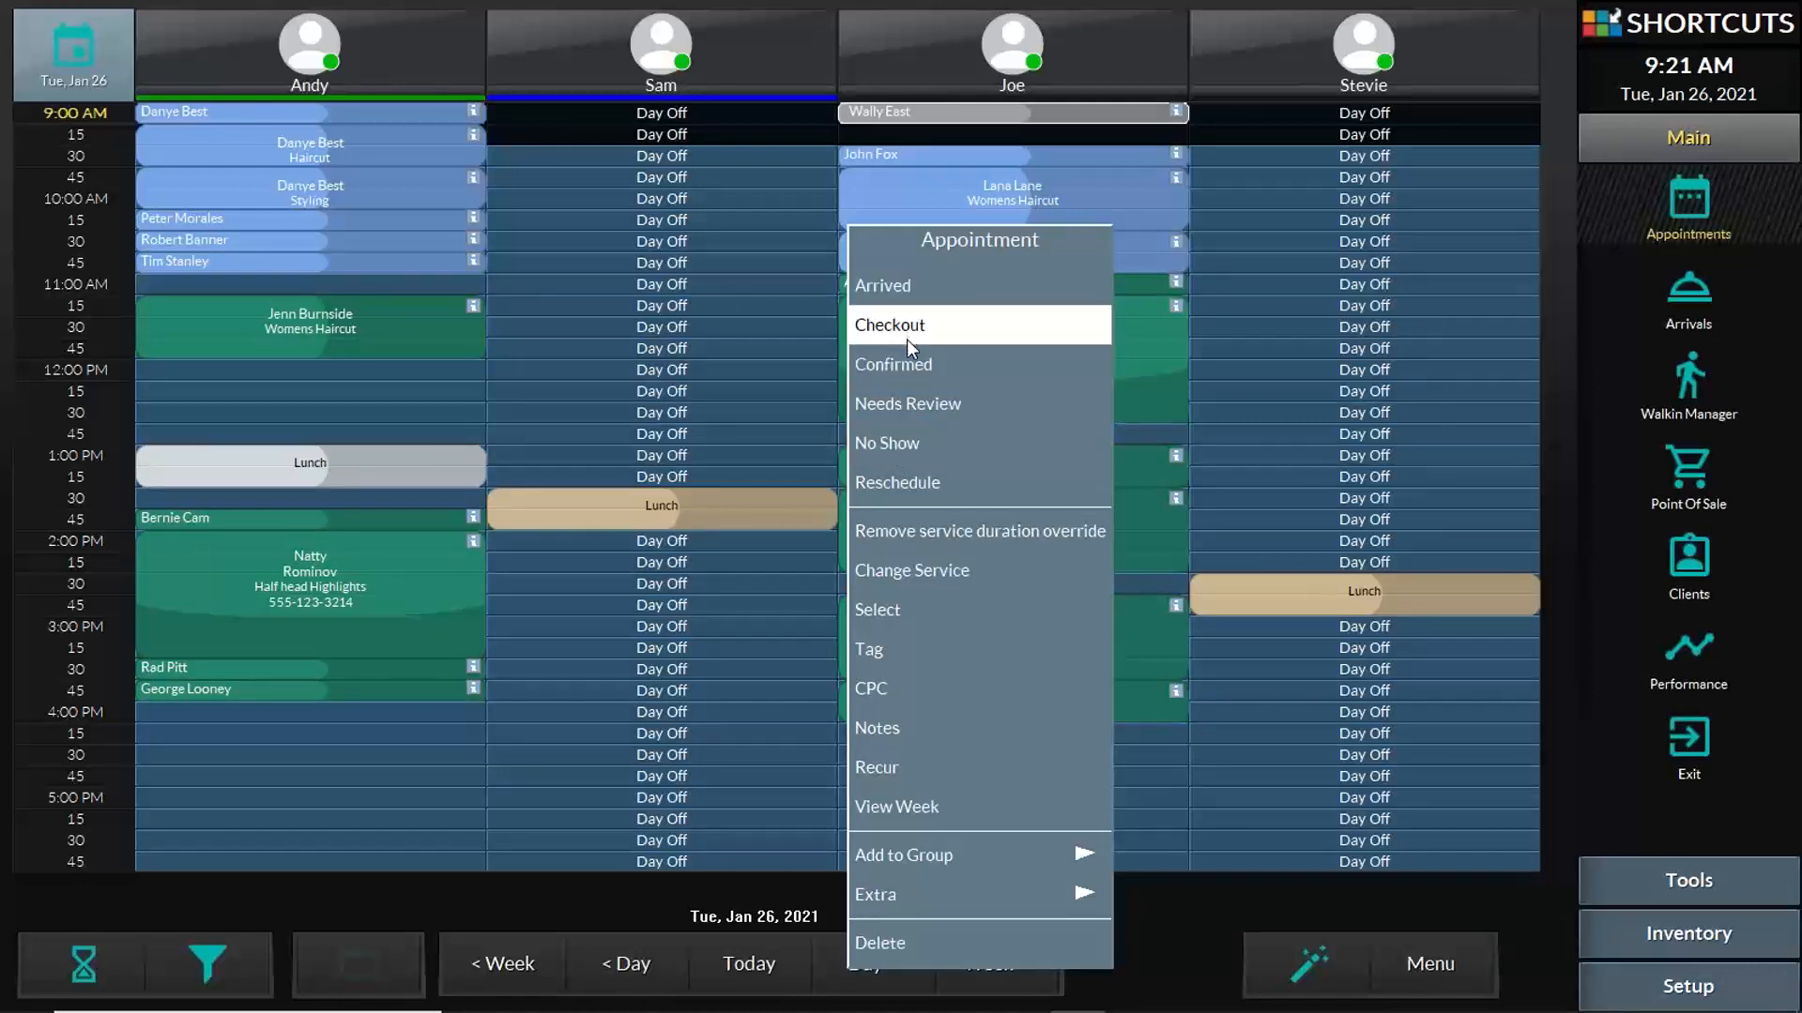
left_click(950, 366)
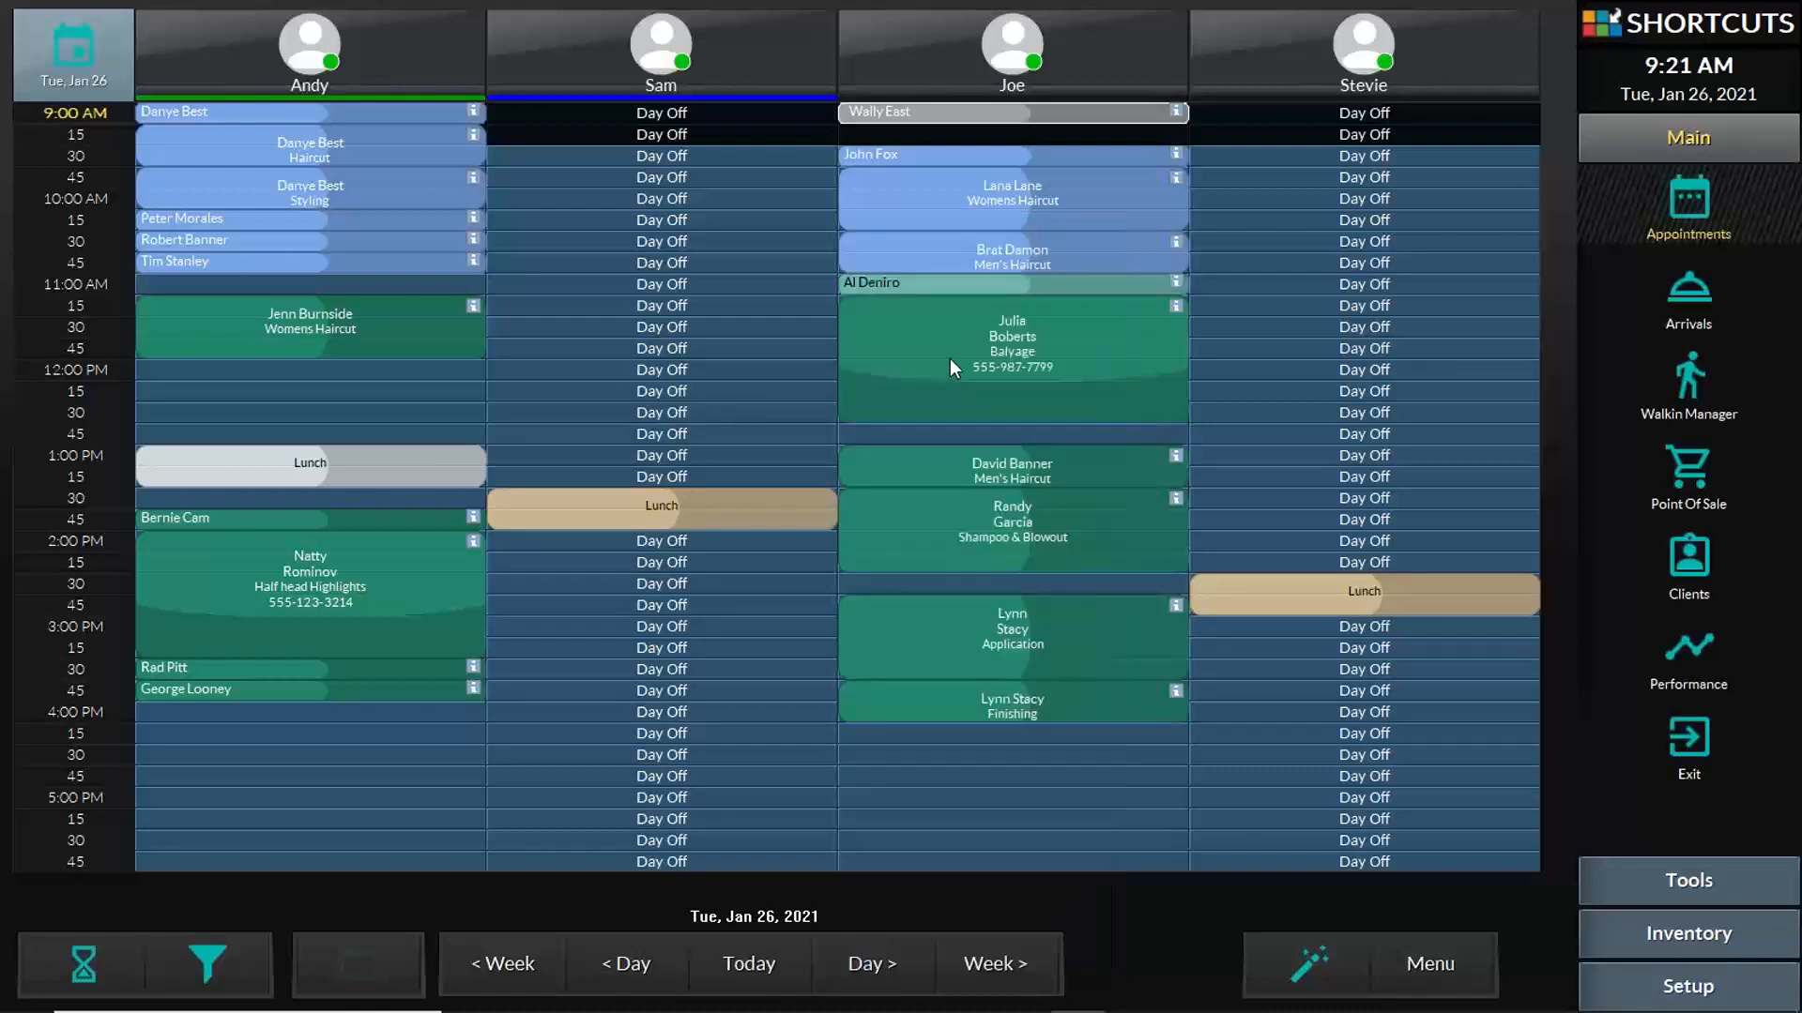
- Mark the 11:15 AM Balayage appointment in the third stylist's column as Needs Review
left_click(903, 319)
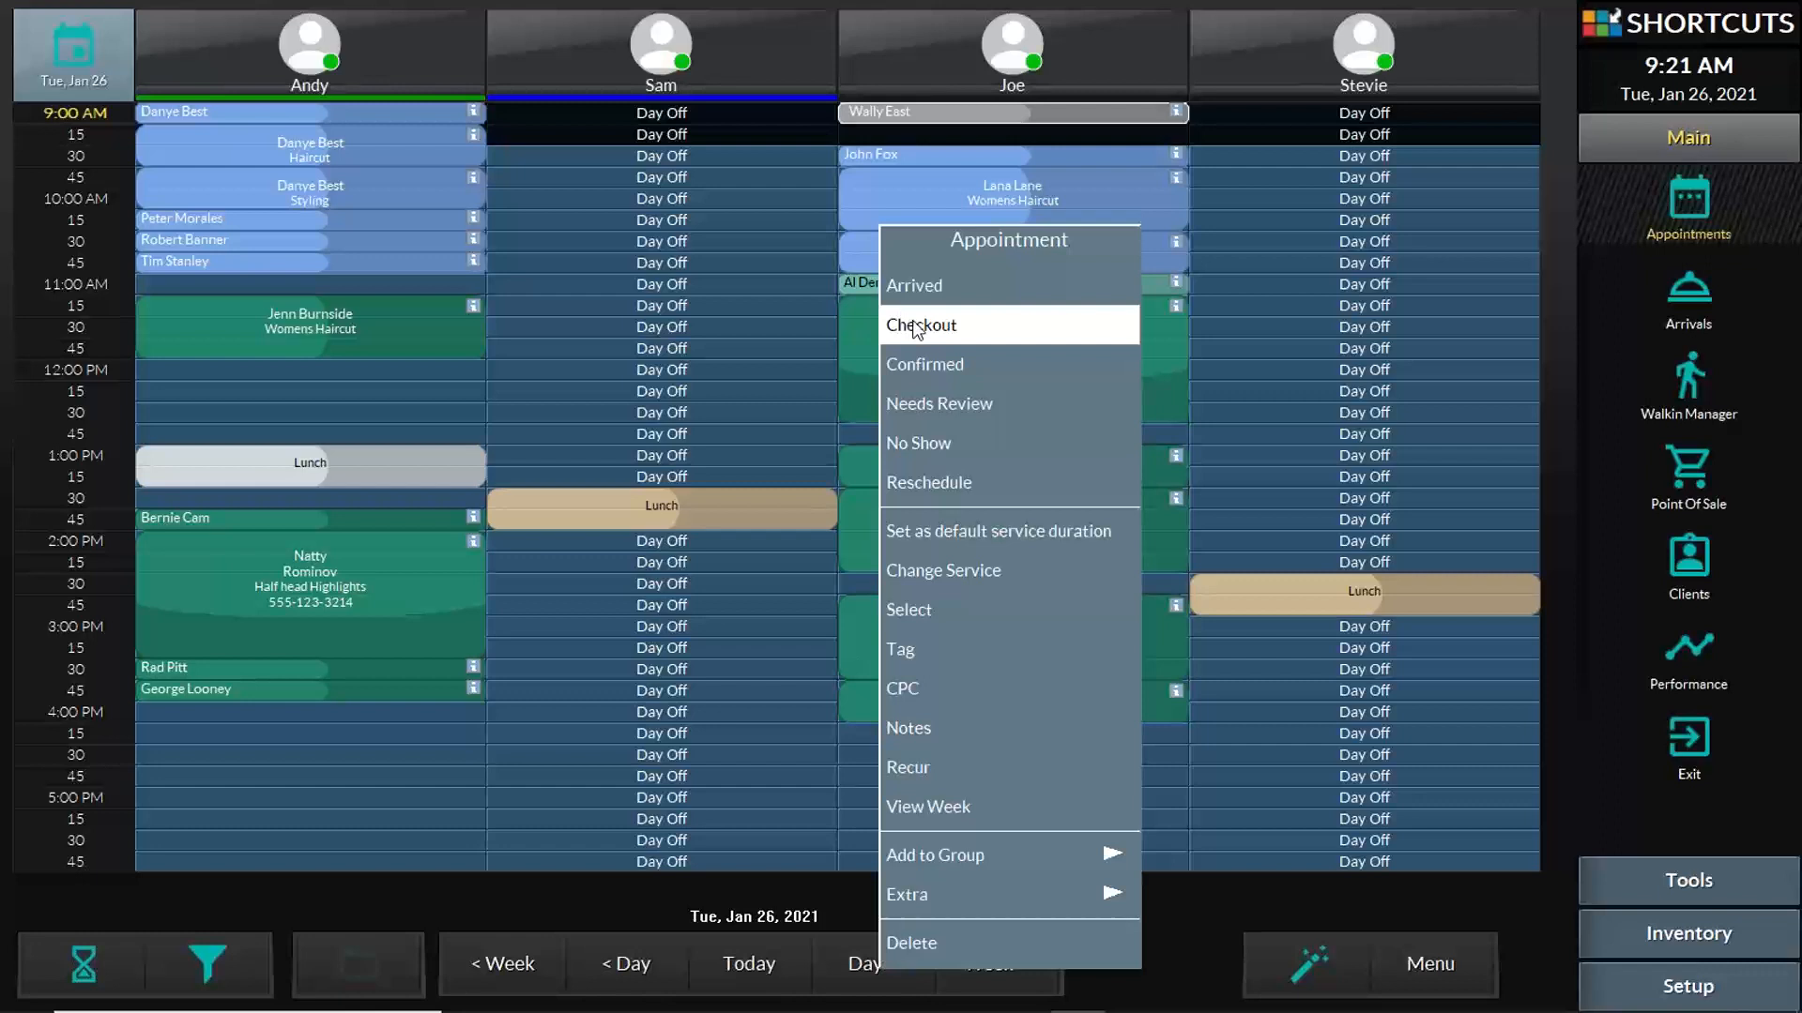
left_click(957, 406)
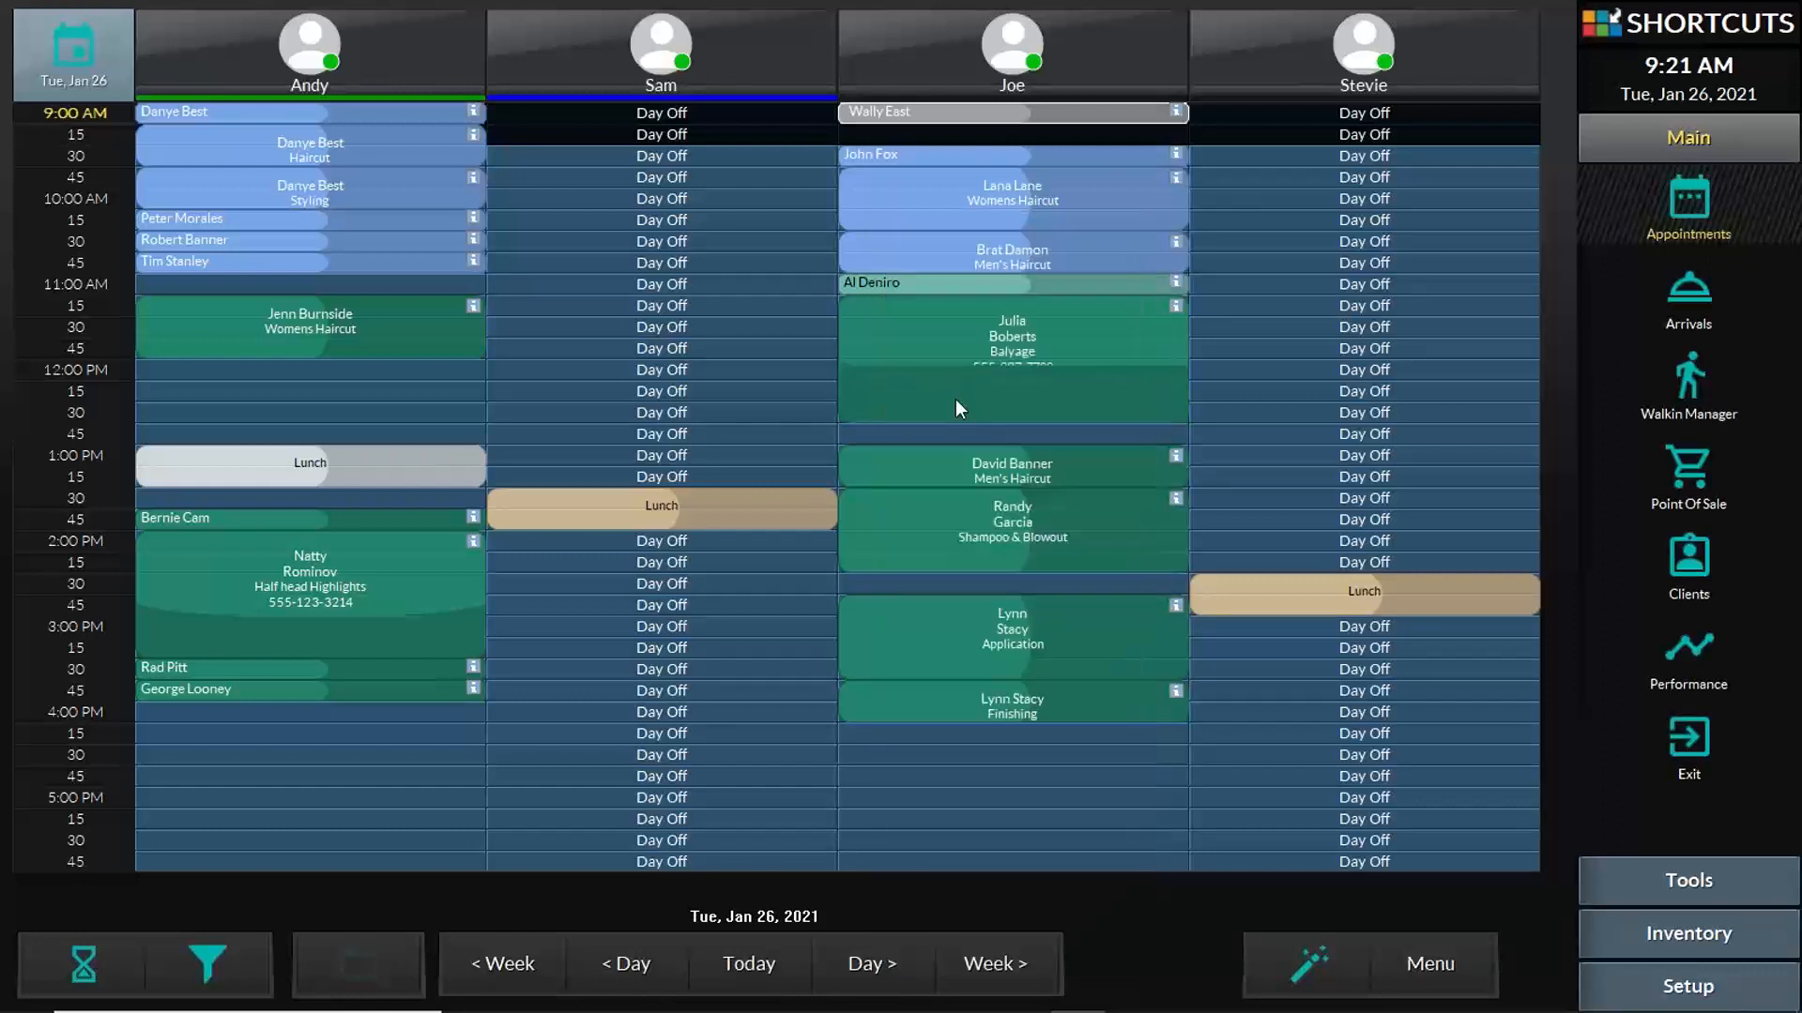
left_click(434, 321)
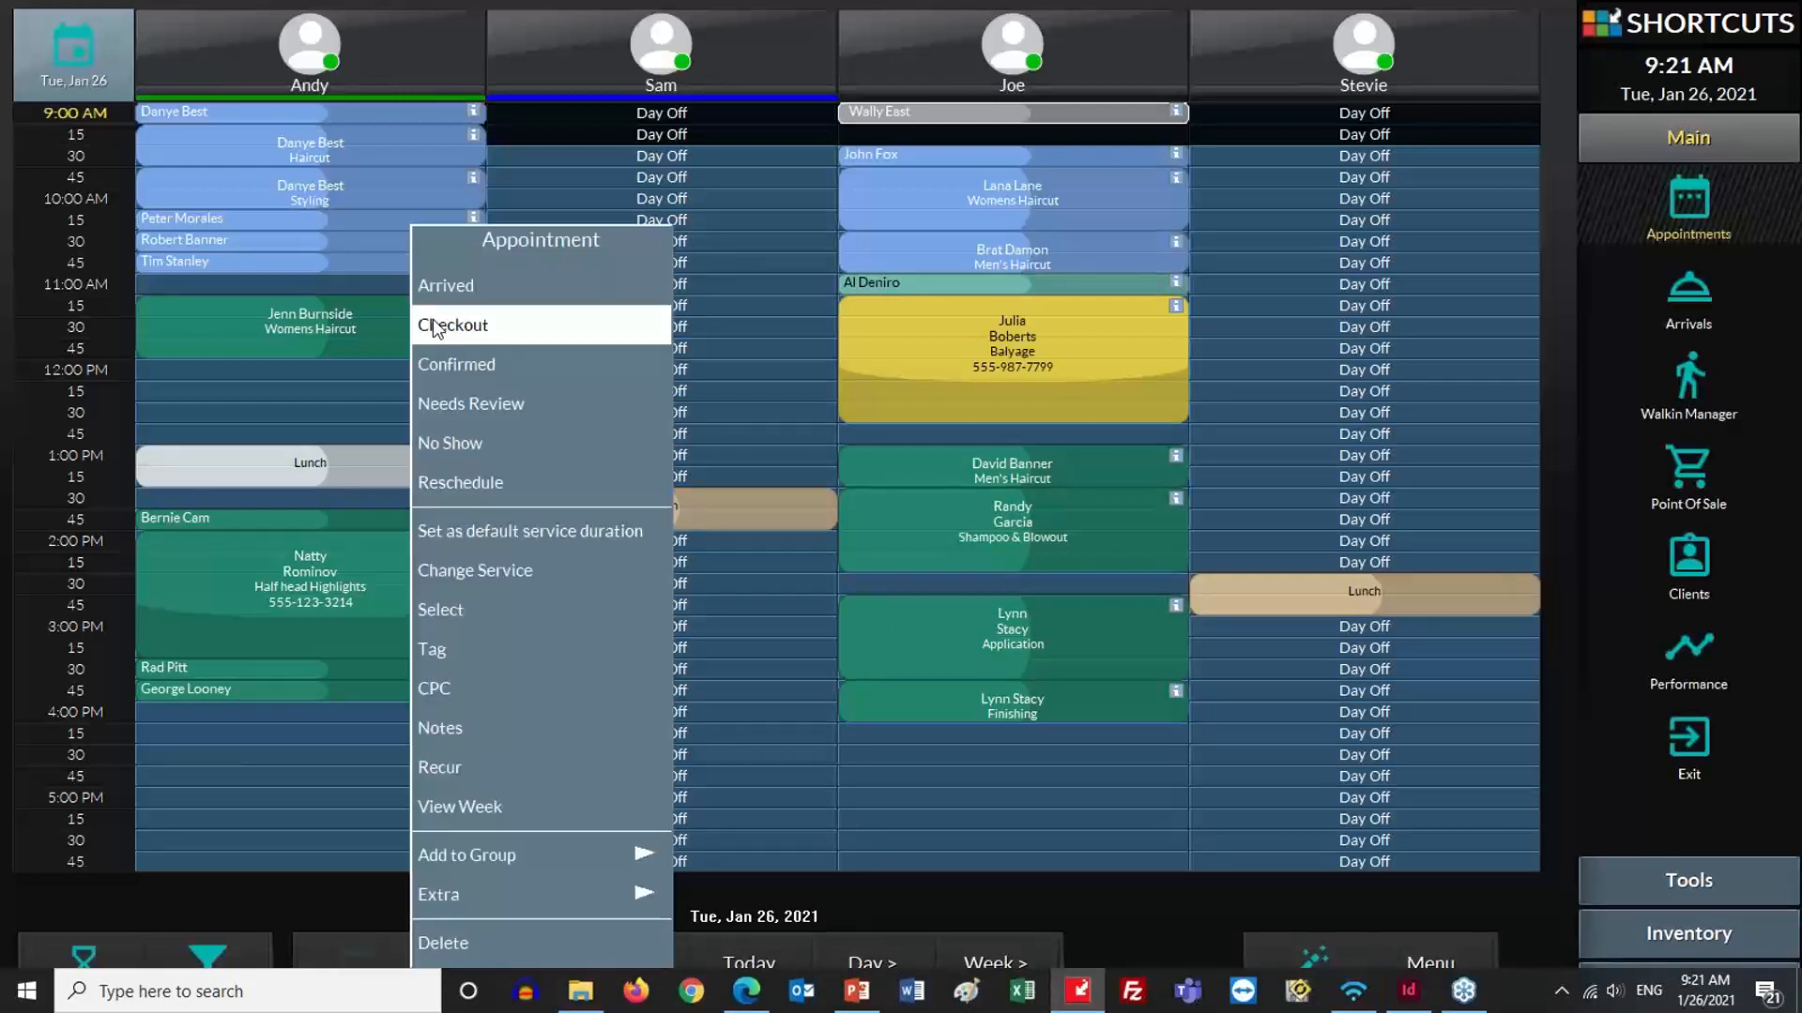
left_click(1359, 995)
left_click(1469, 807)
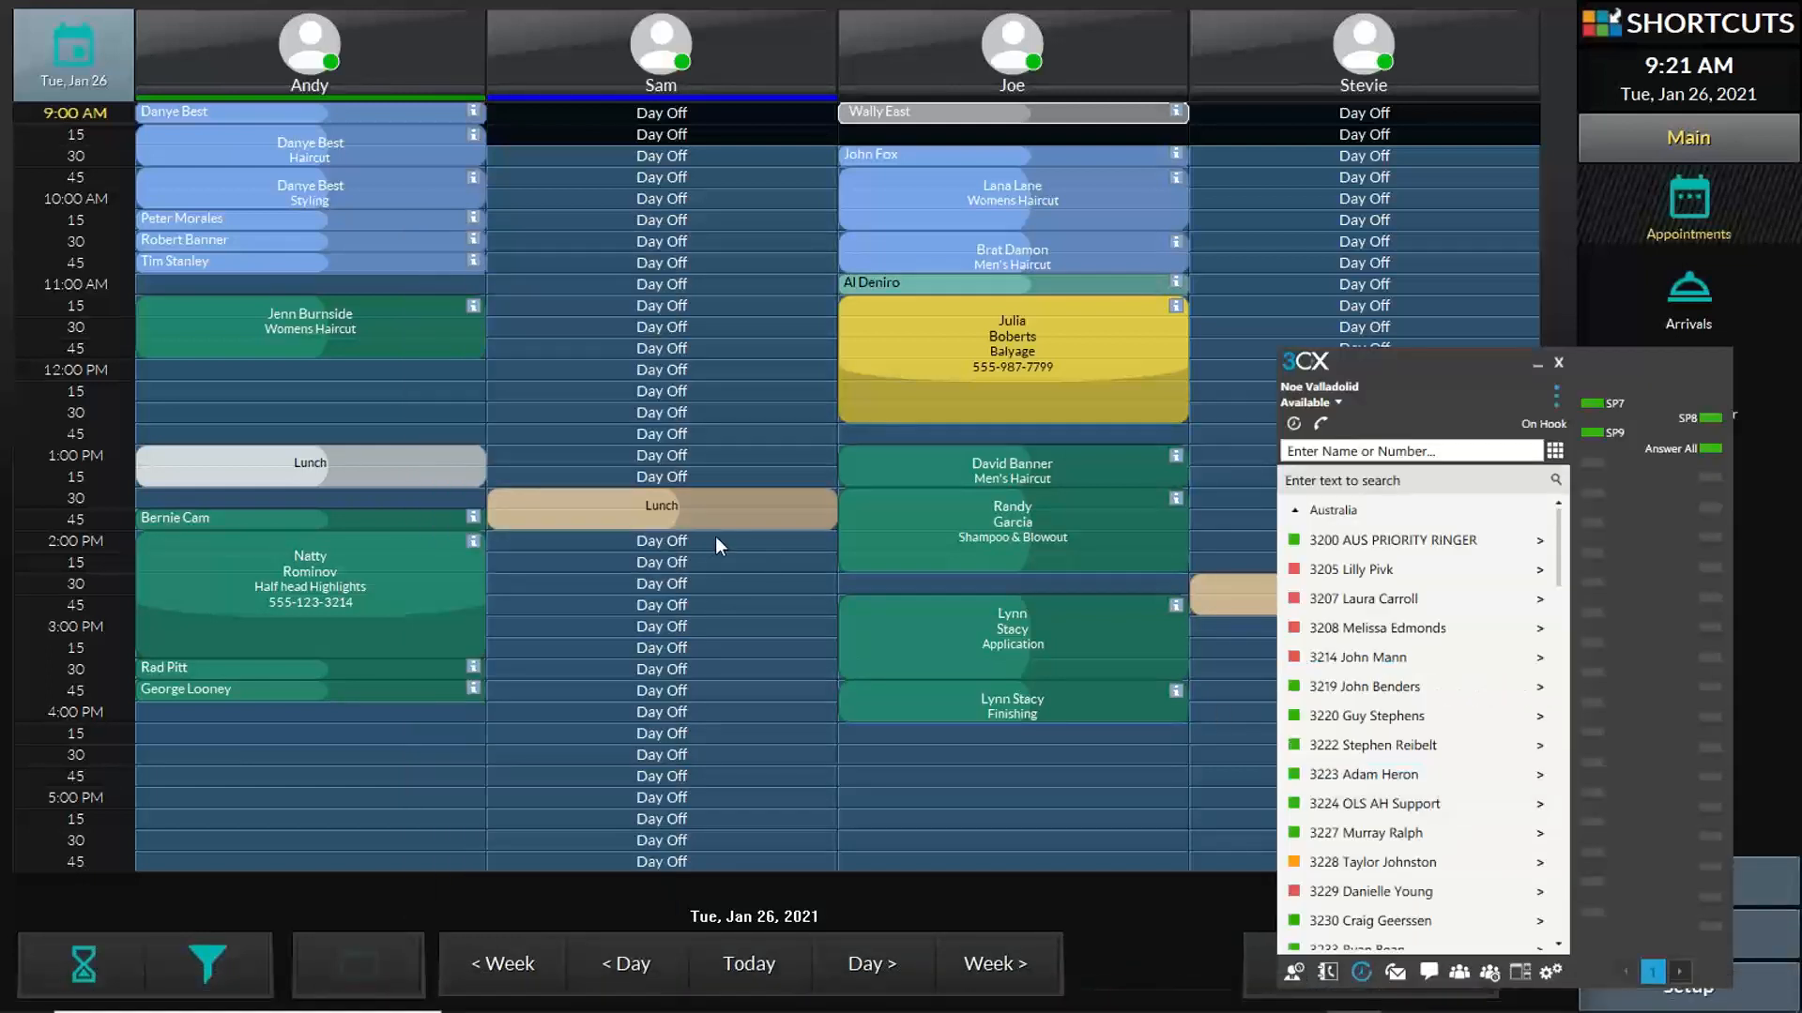
left_click(1536, 364)
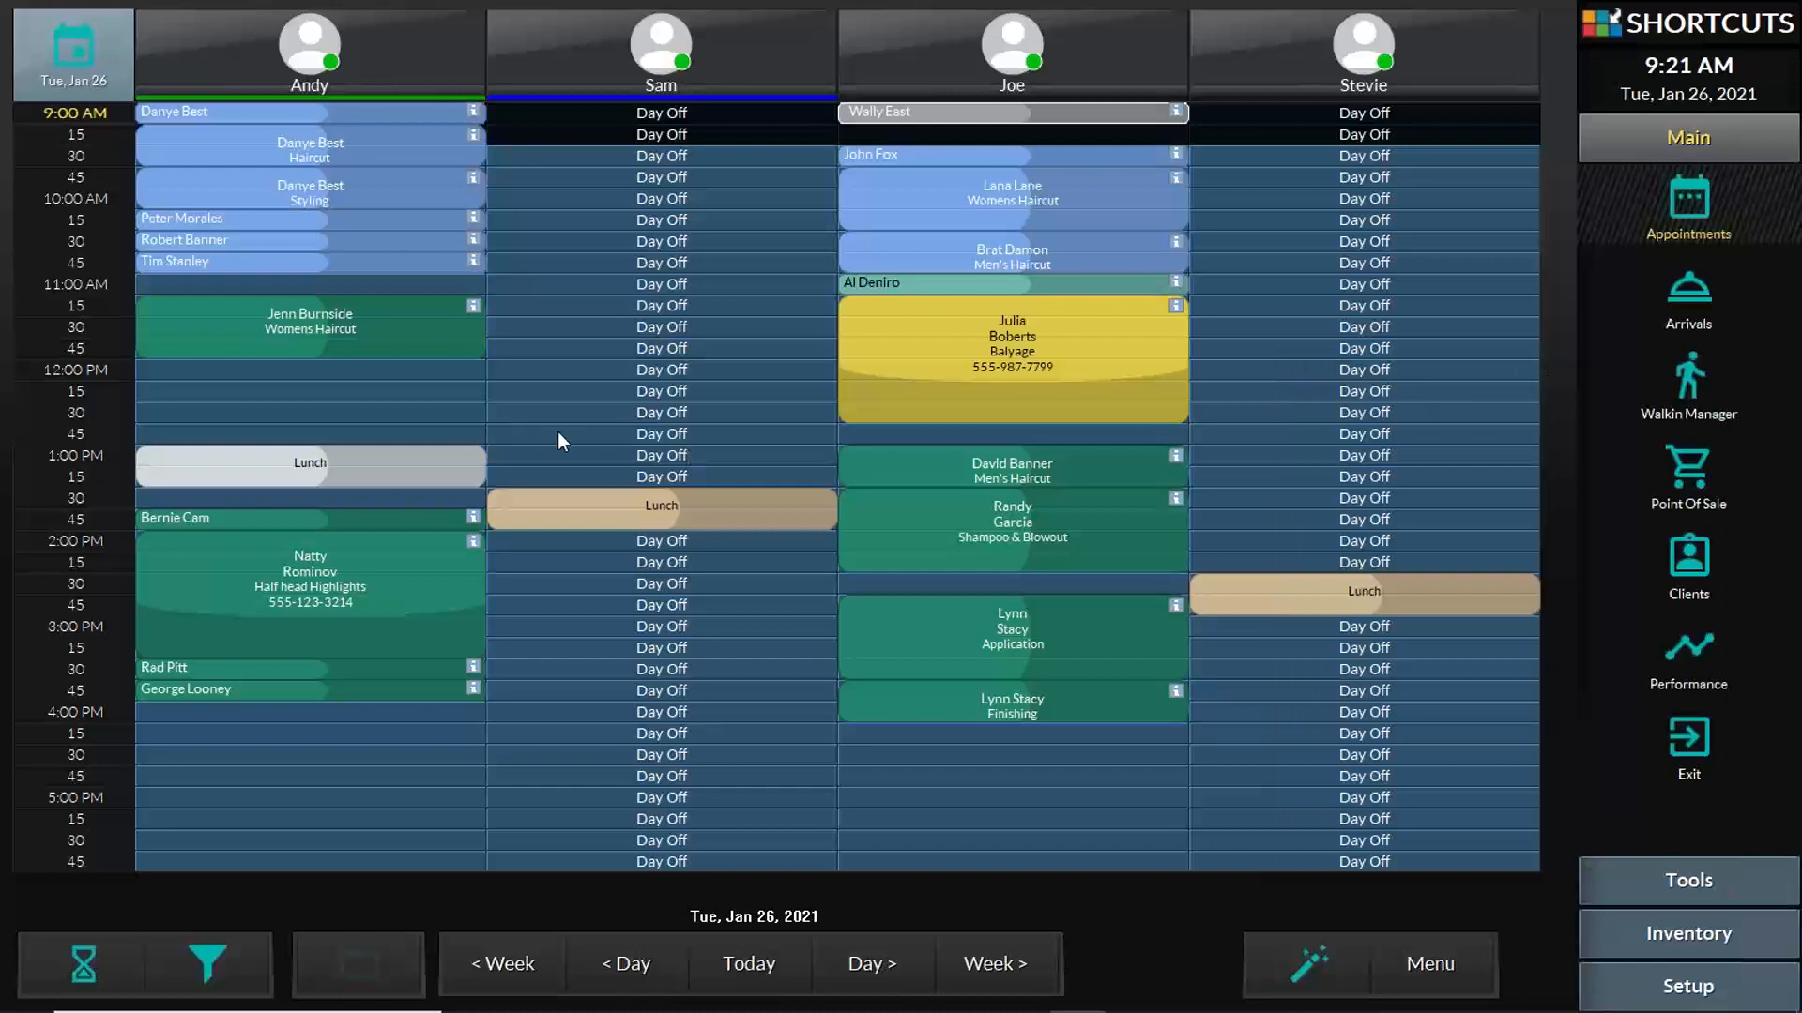
- Mark the 11:15 AM Womens Haircut appointment in the first stylist's column as No Show
left_click(421, 319)
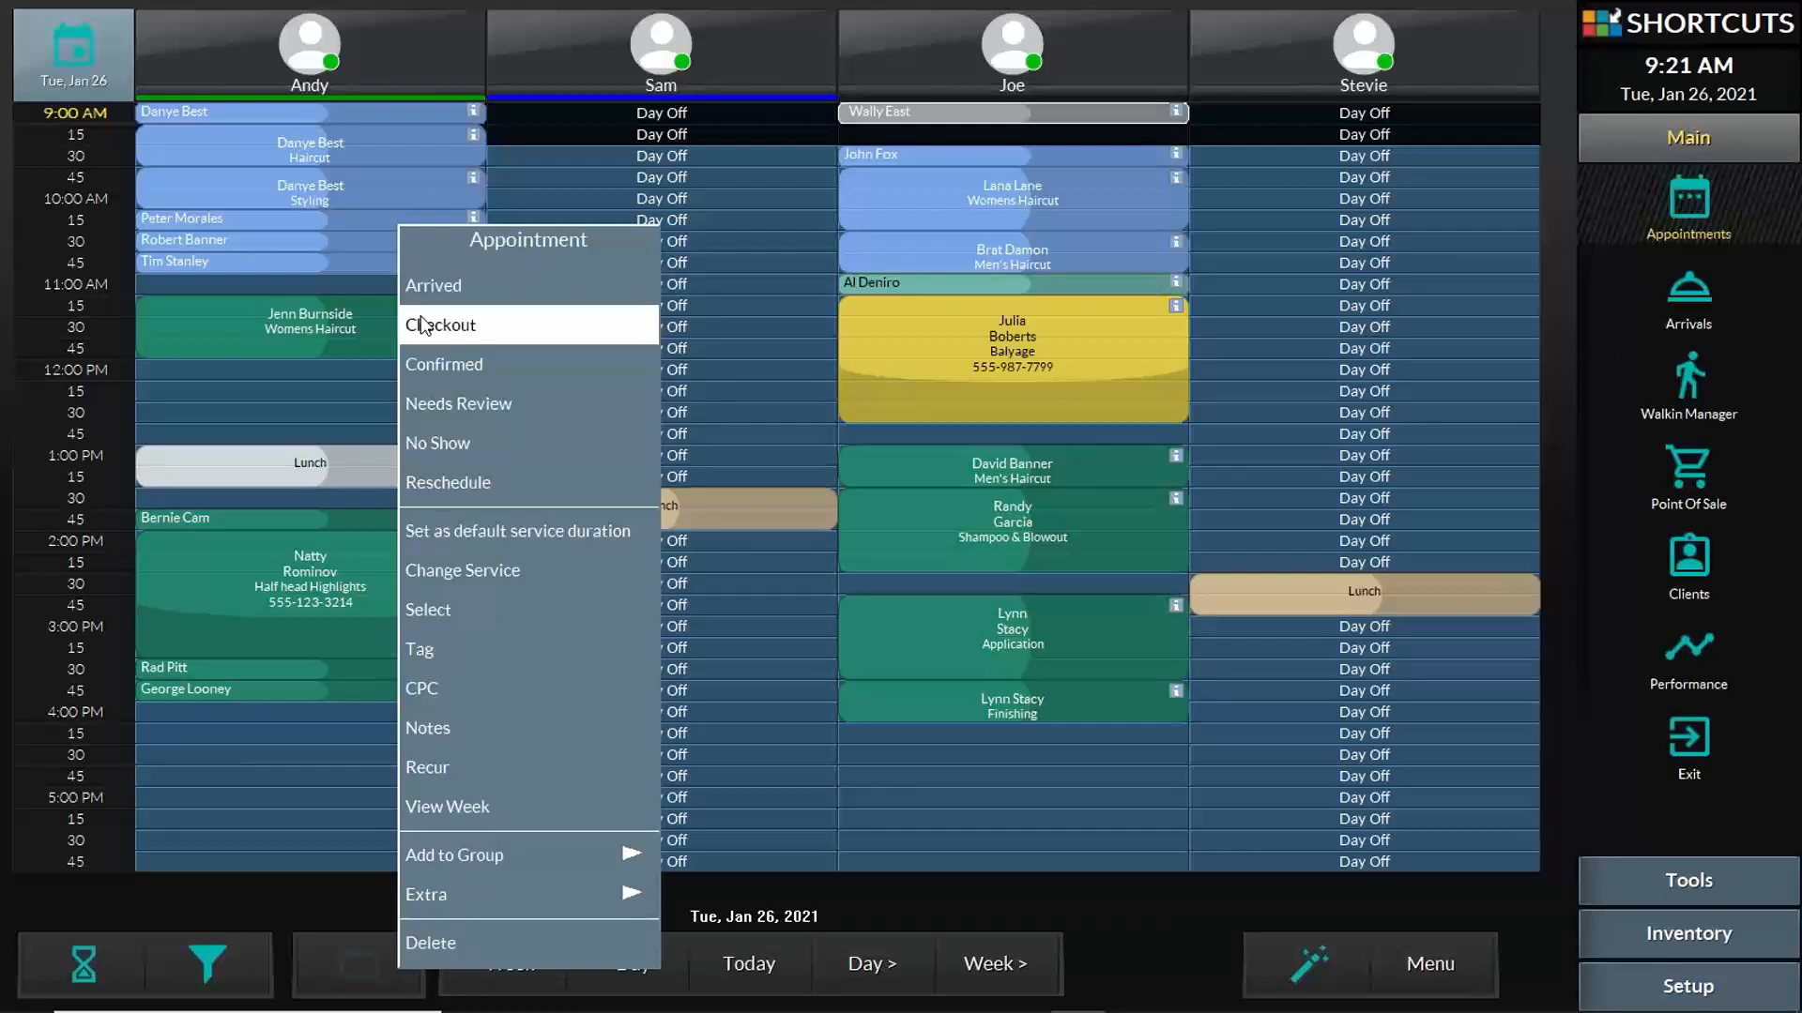
left_click(437, 444)
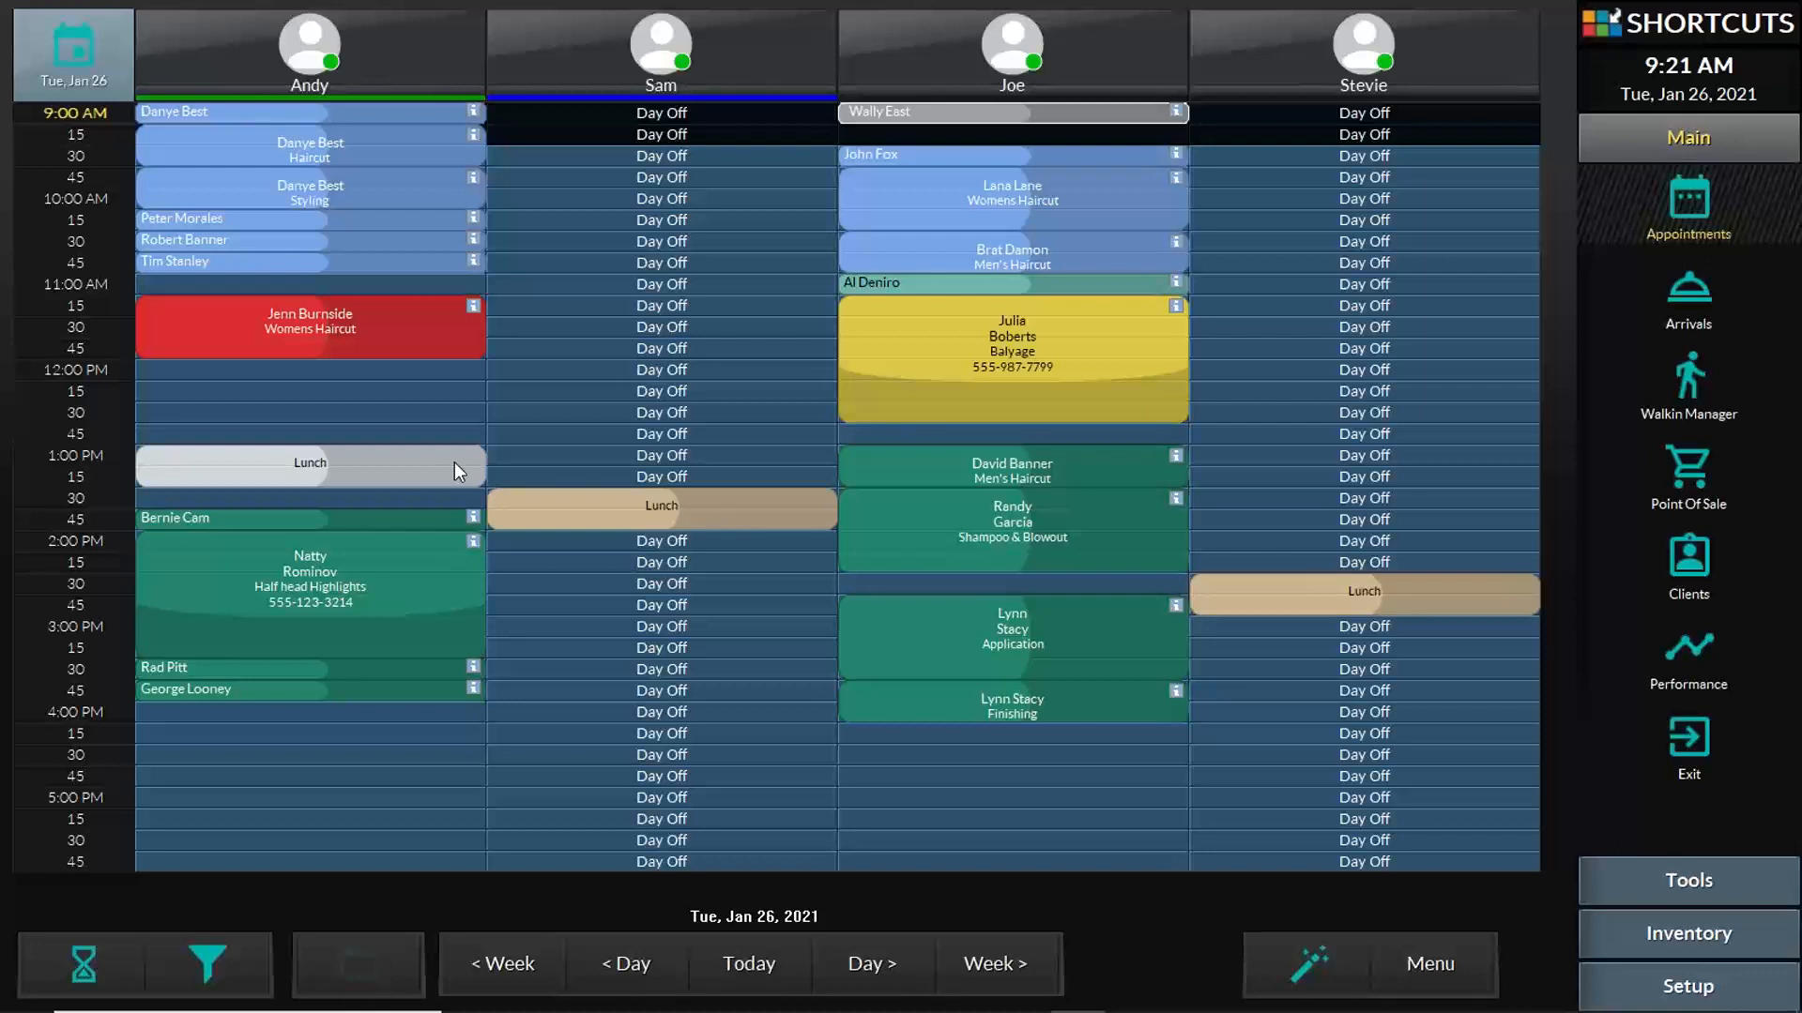
- Review the appointment details of the red No Show and the yellow Needs Review bookings at 11:15 AM, closing each one
left_click(449, 335)
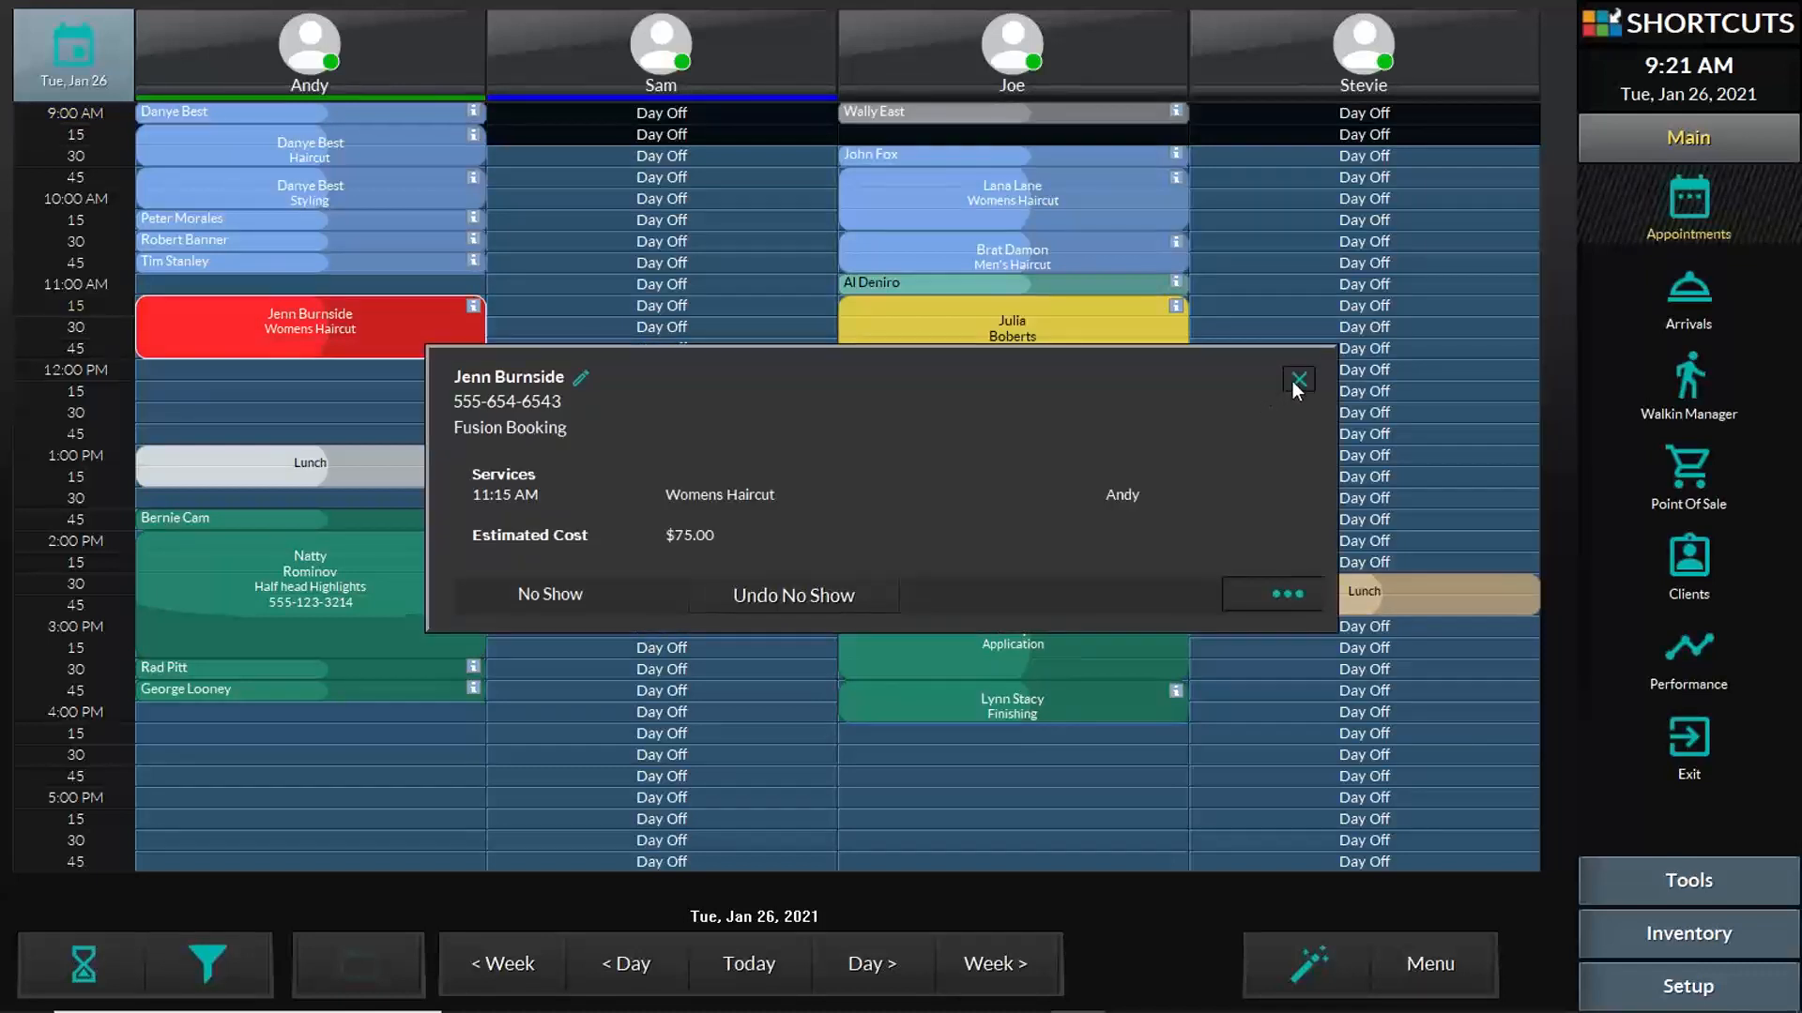
left_click(1297, 381)
left_click(929, 338)
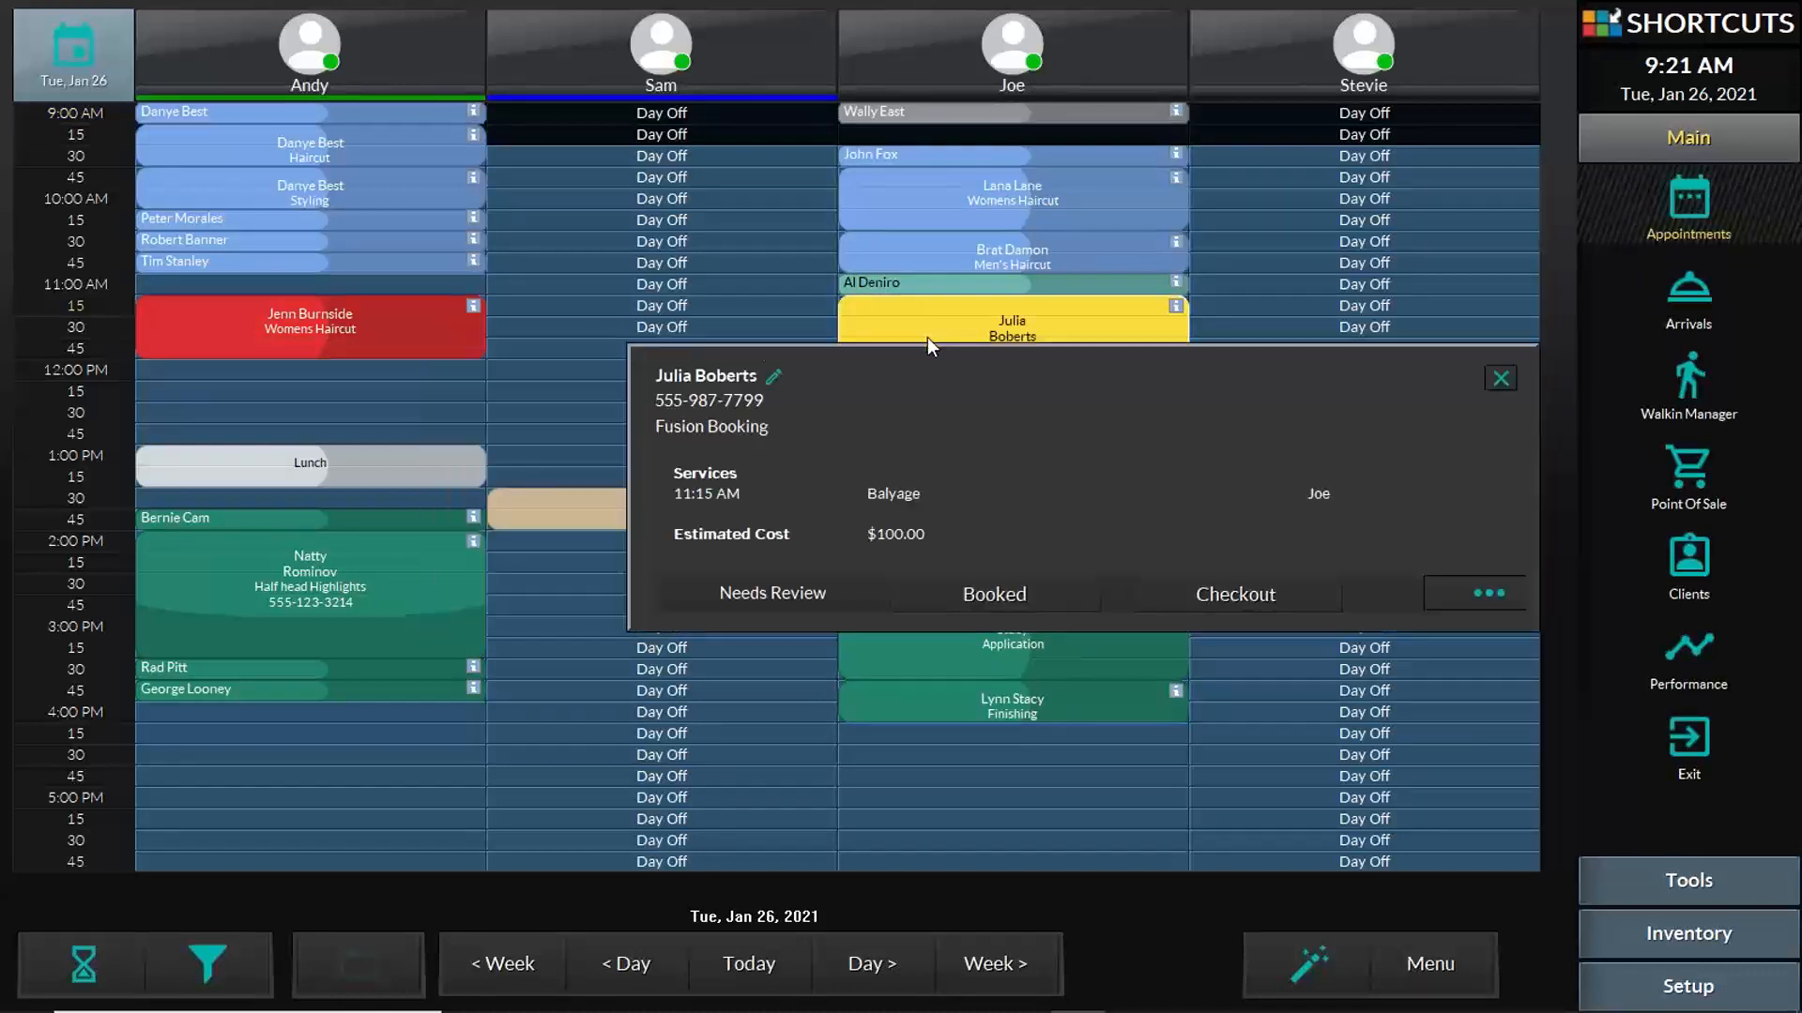
left_click(1502, 379)
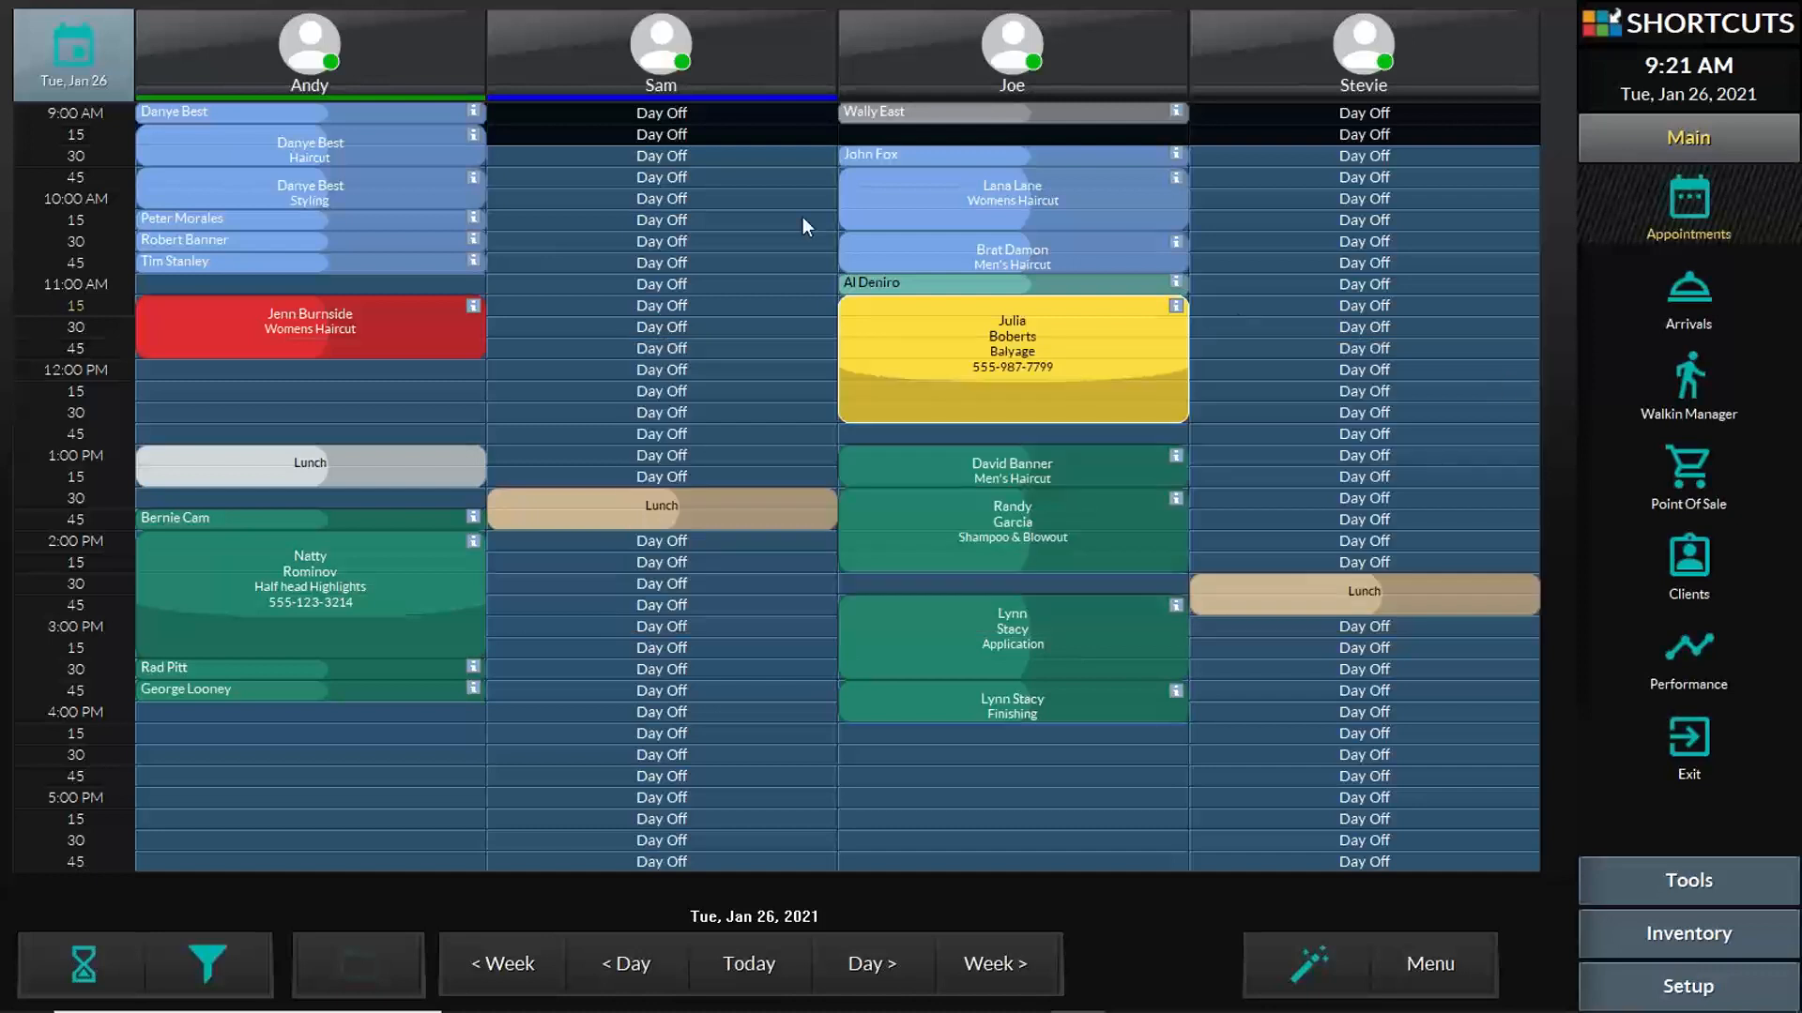
left_click(390, 327)
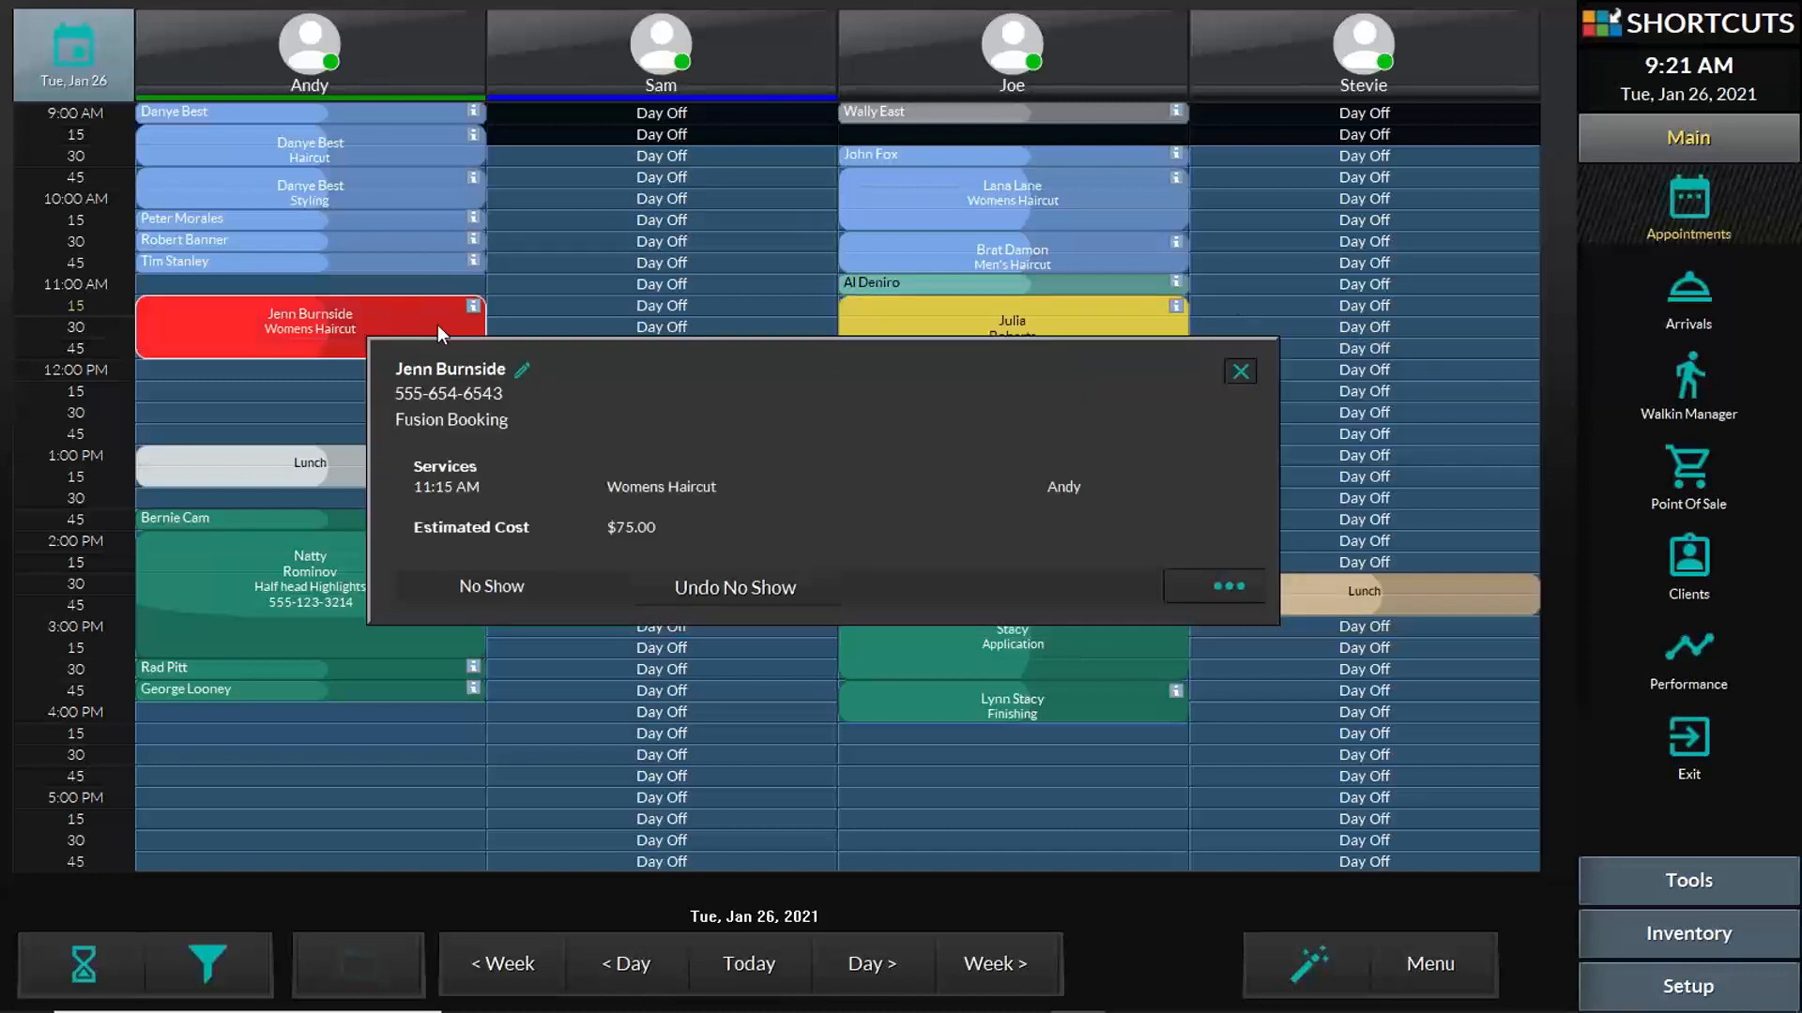
left_click(1241, 372)
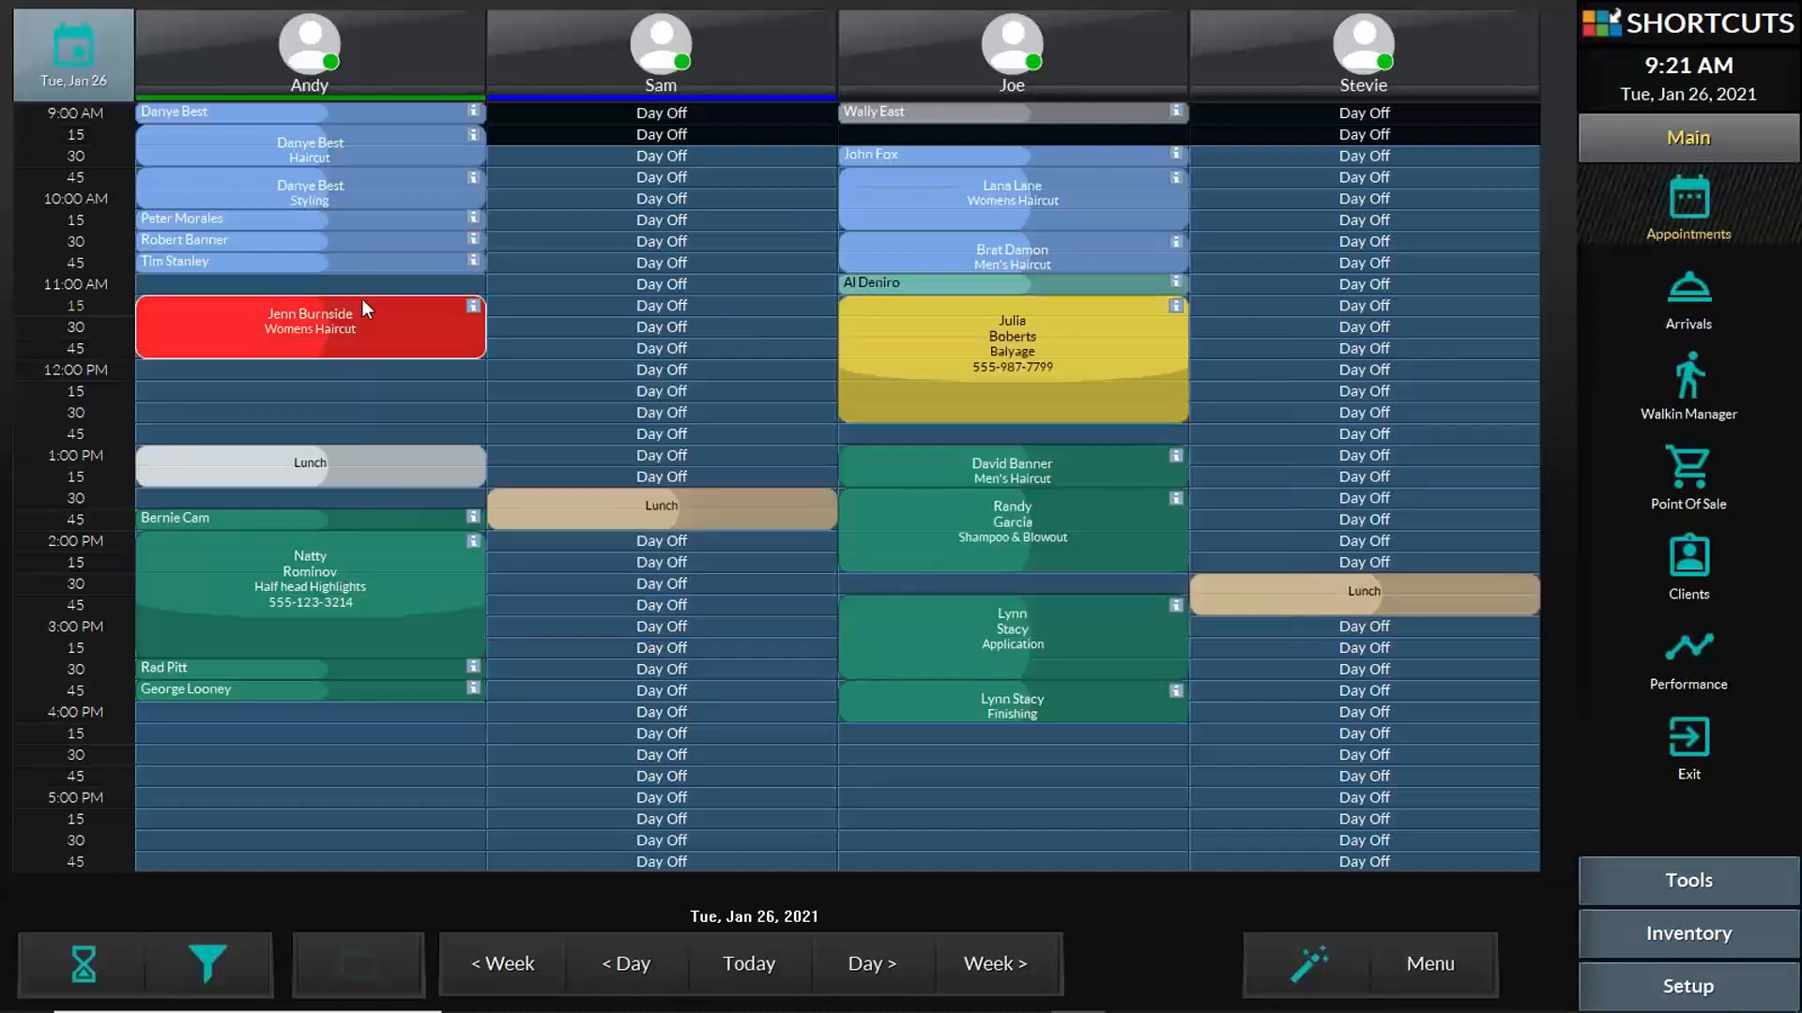
- Undo the No Show on the 11:15 AM Womens Haircut appointment and mark it as Arrived
right_click(430, 323)
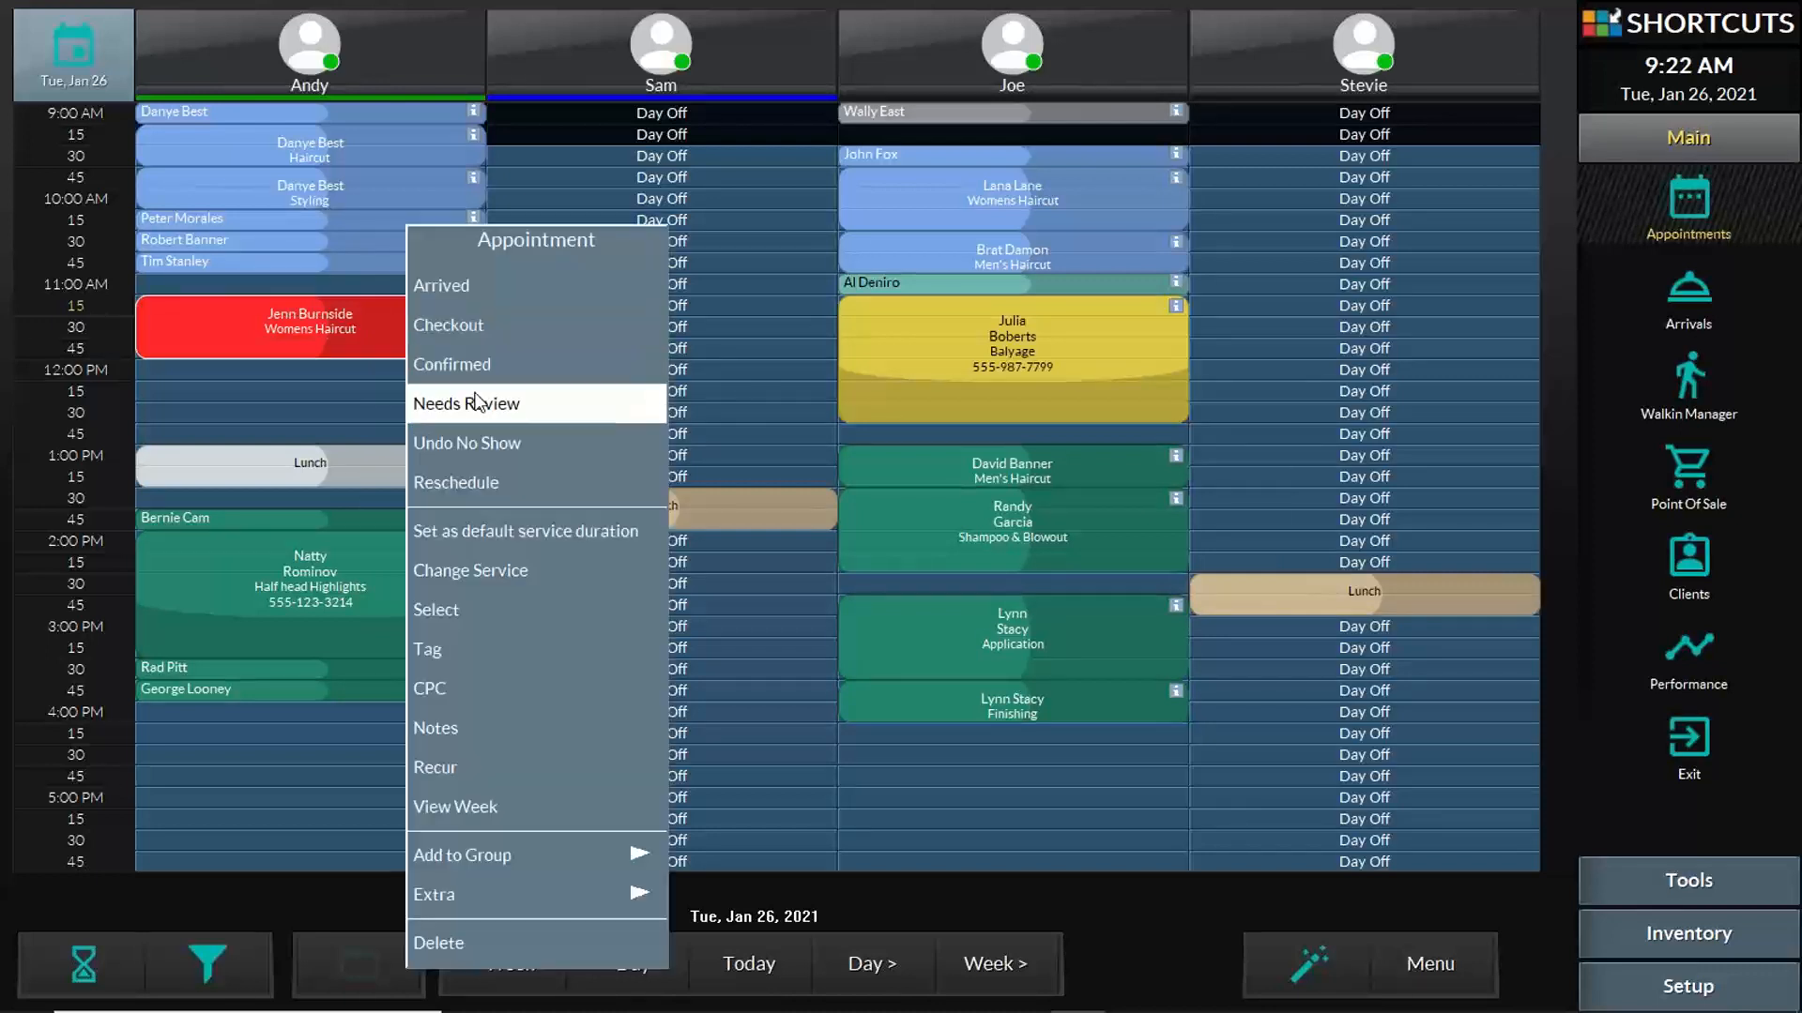
left_click(508, 445)
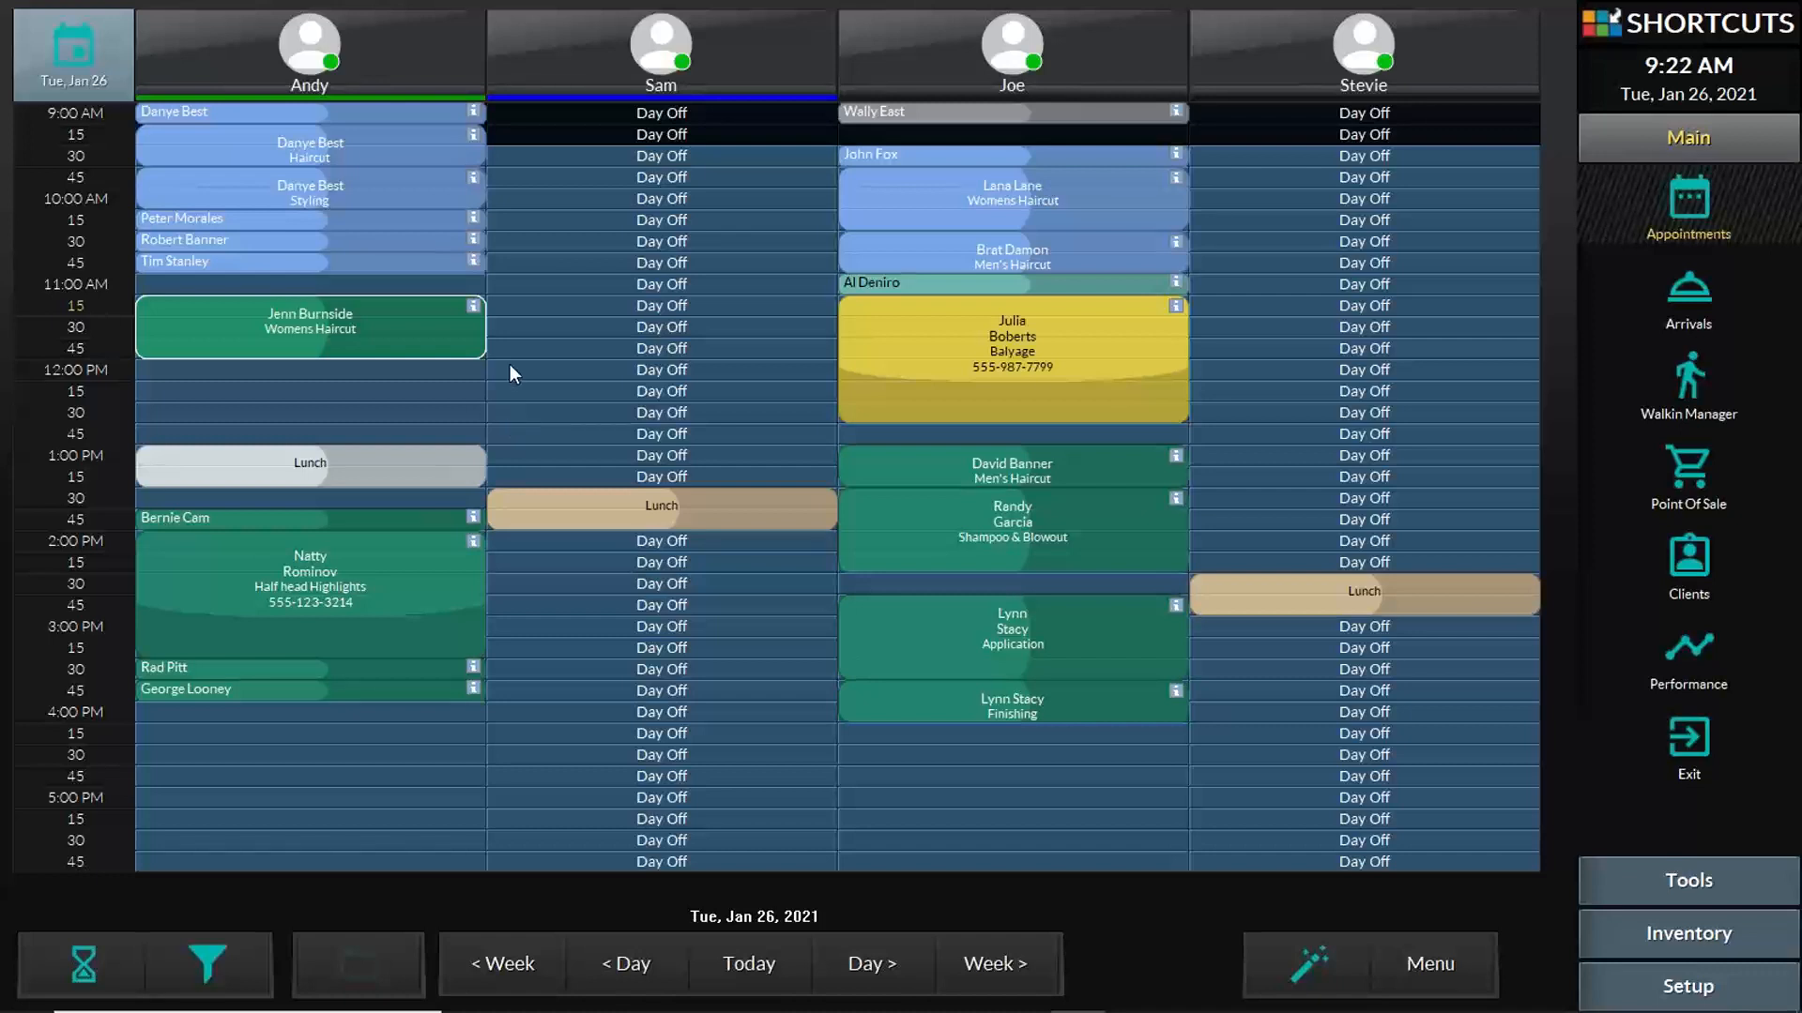
right_click(435, 307)
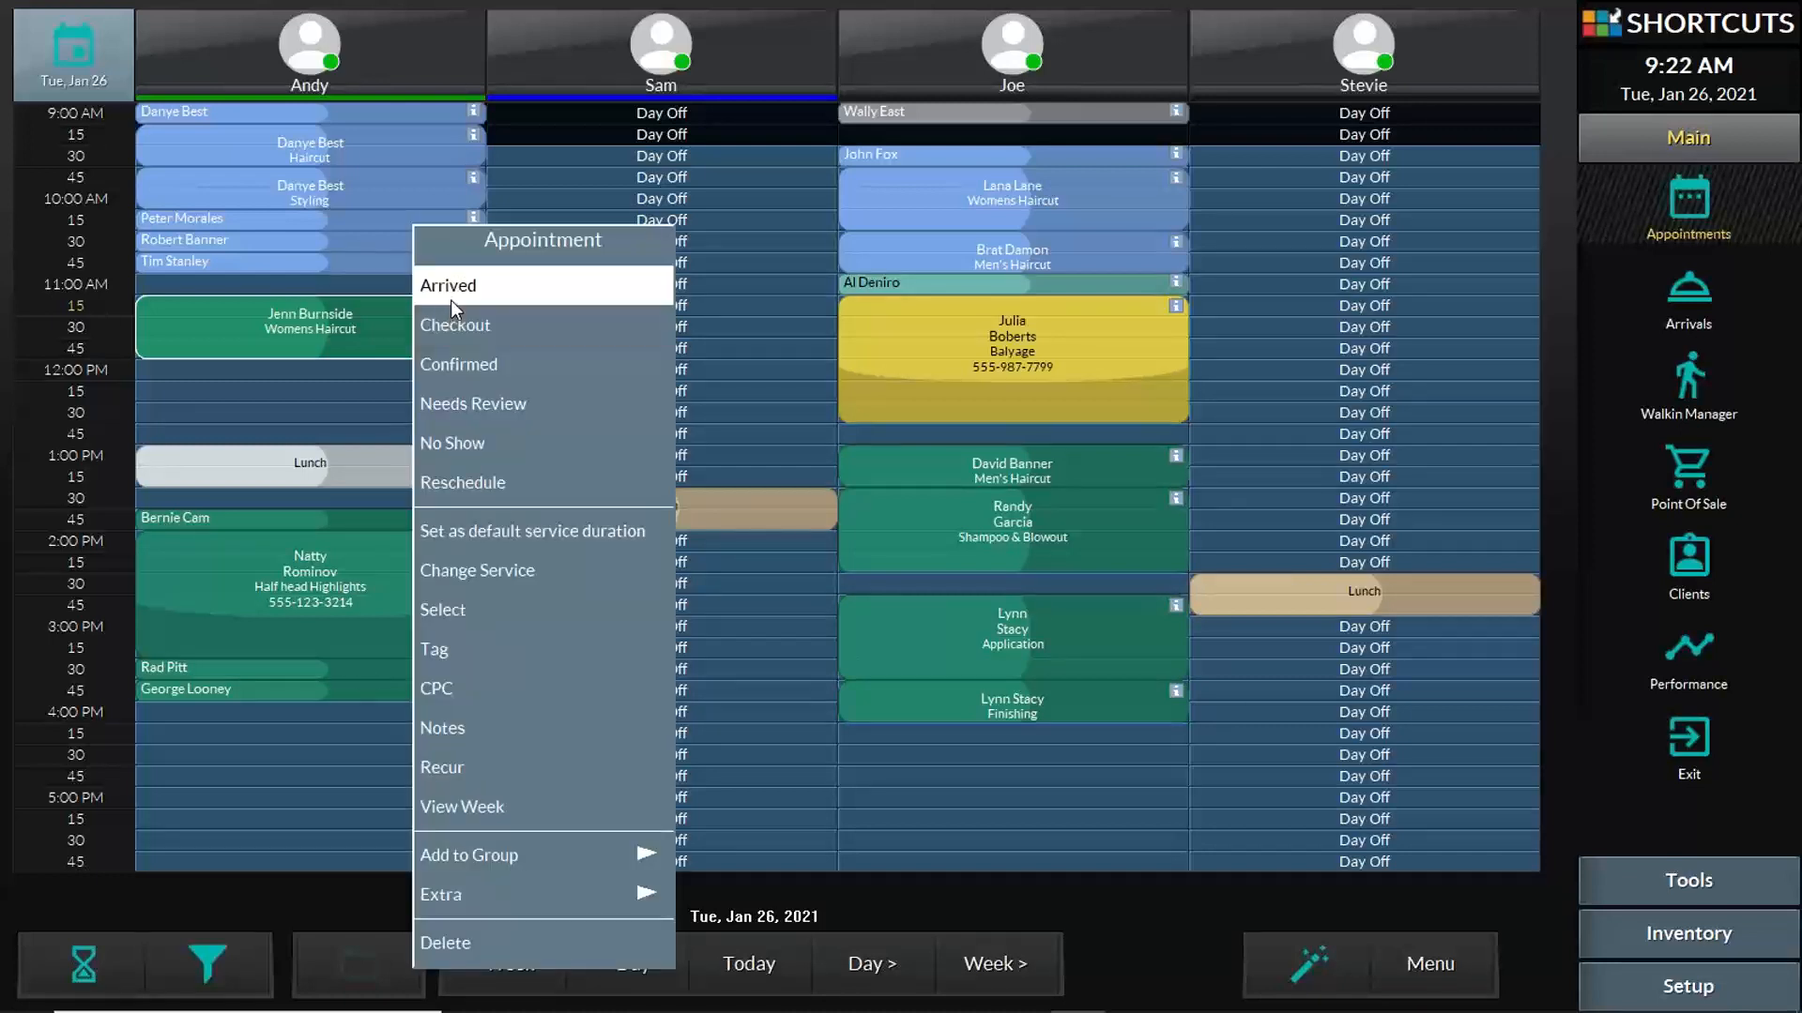
left_click(454, 289)
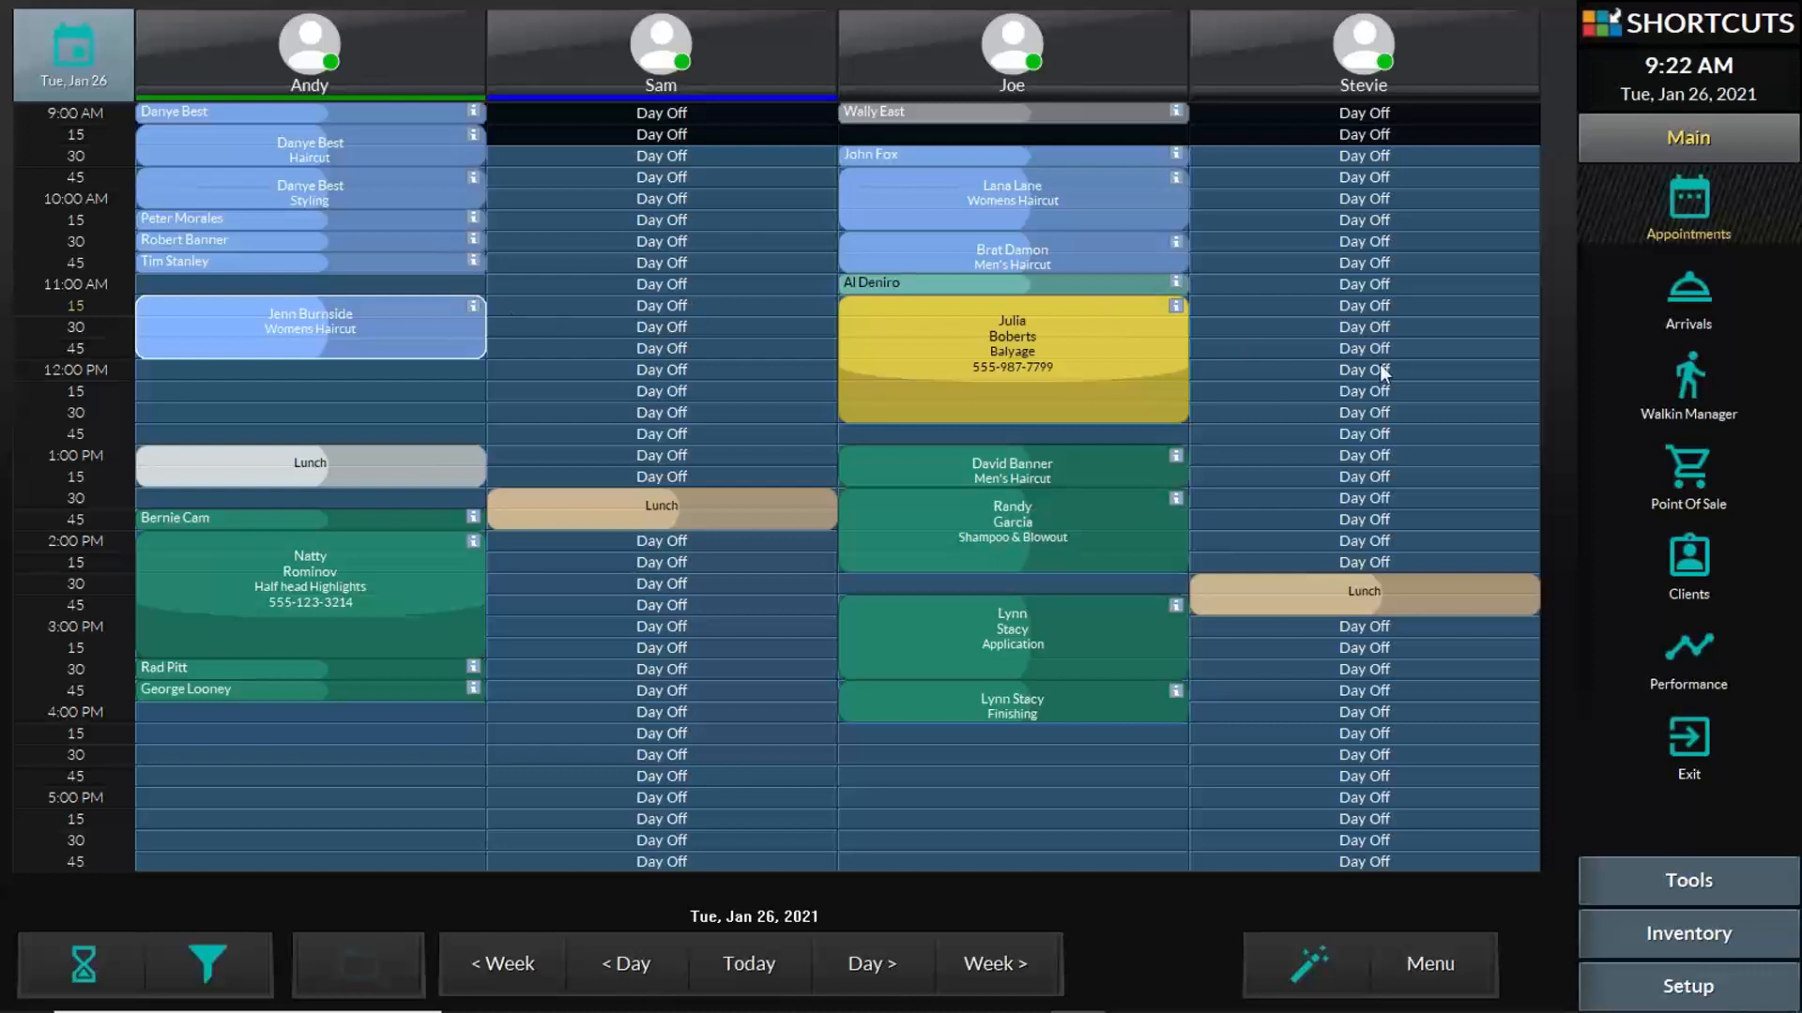
- Start a point-of-sale transaction for the client booked for the 11:15 AM Balyage service
left_click(1686, 466)
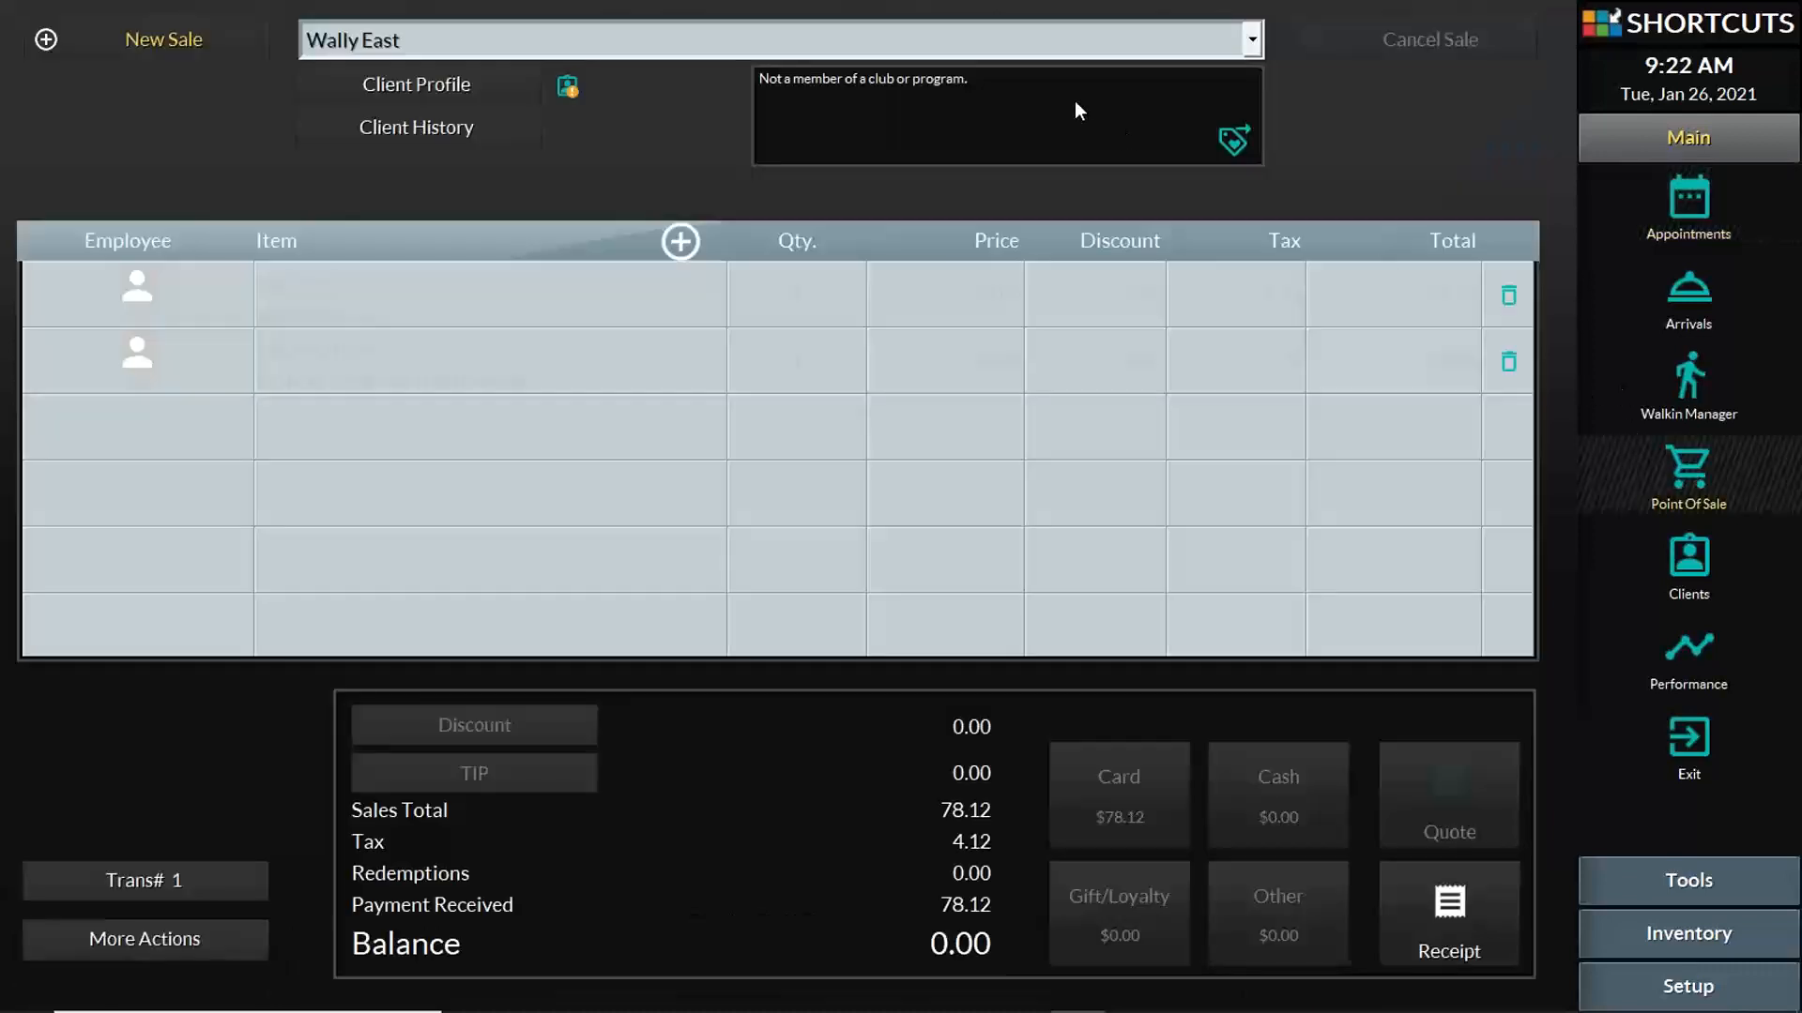
left_click(1085, 43)
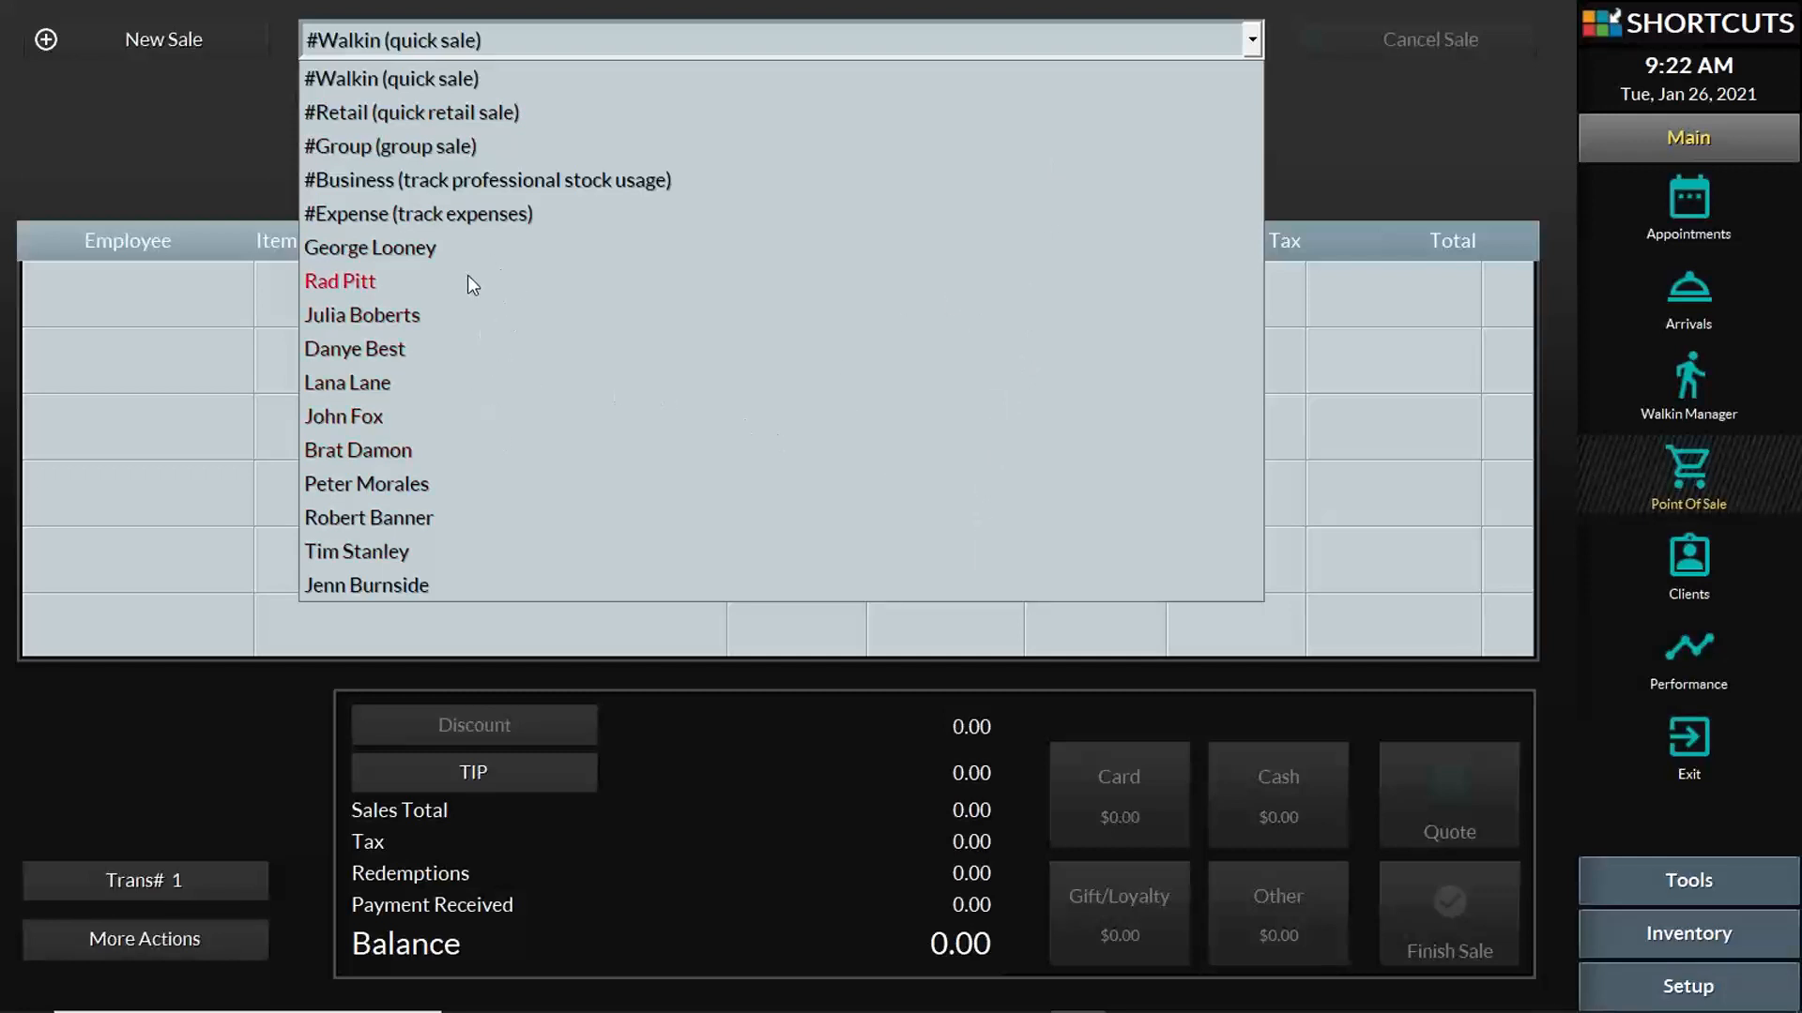
left_click(468, 323)
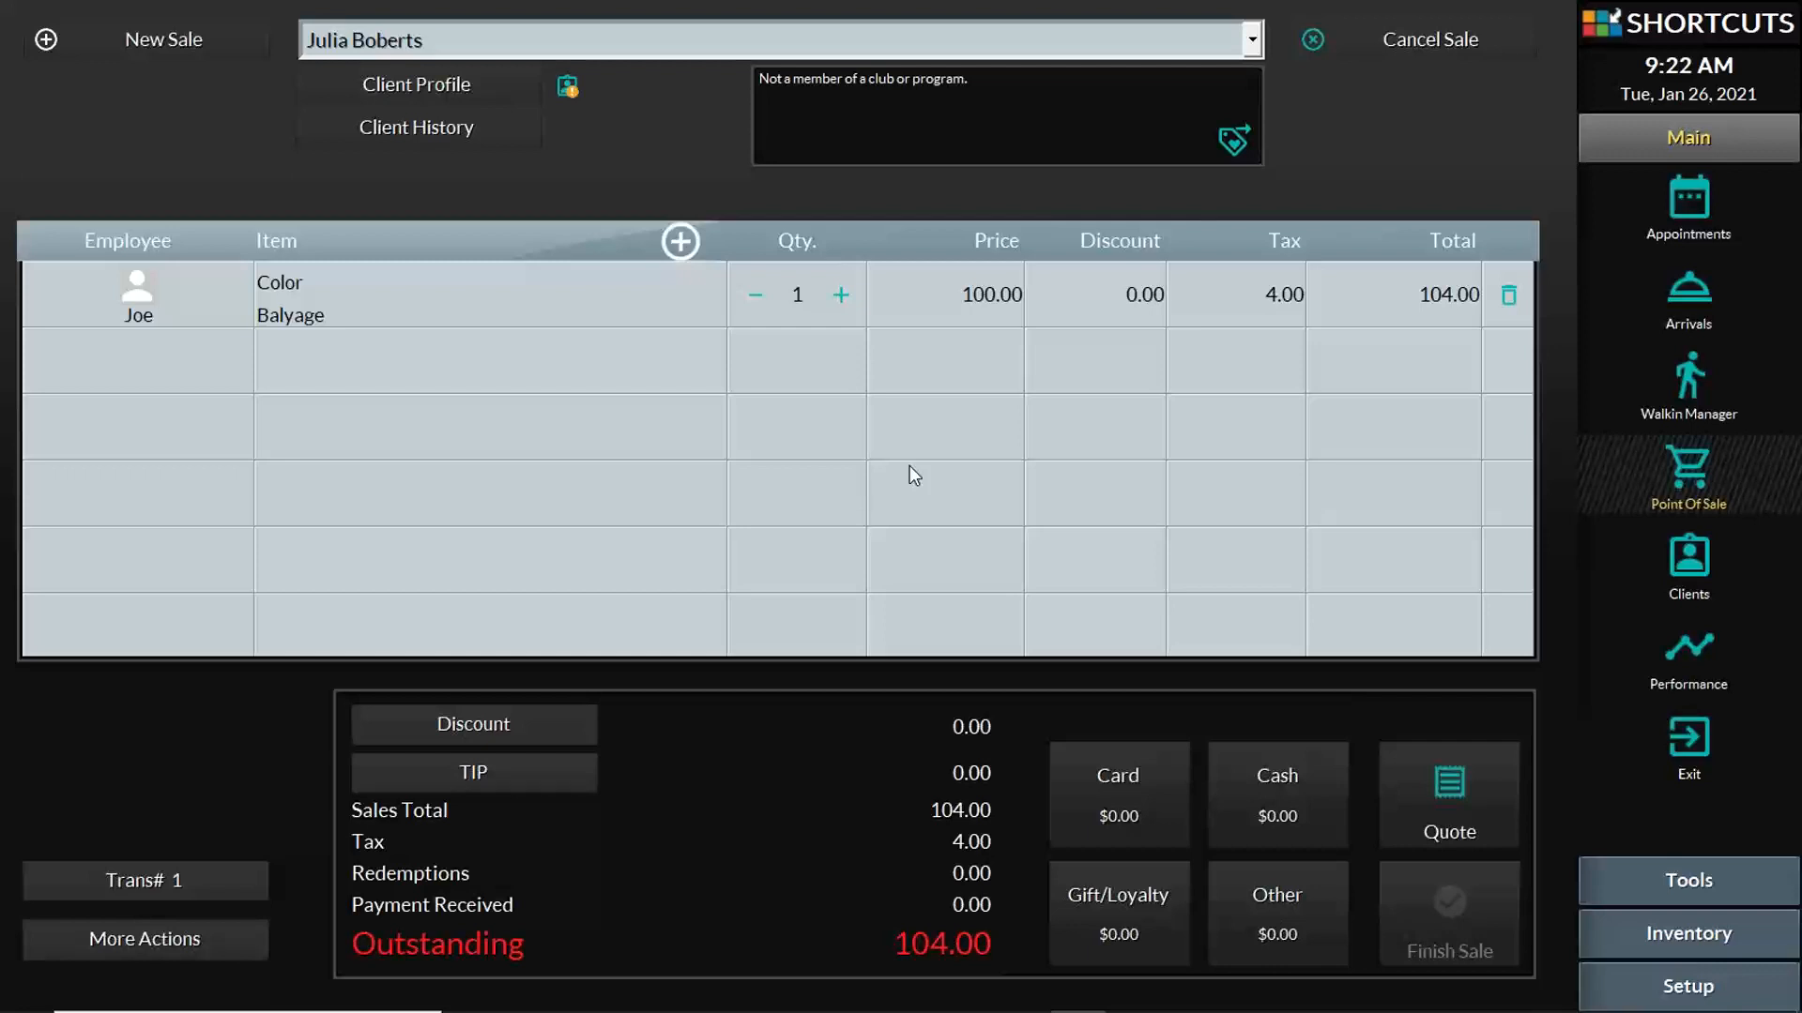
- Add the product AV SHAMPOO 300ML to the sale, credited to the same stylist as the Balyage service
left_click(595, 362)
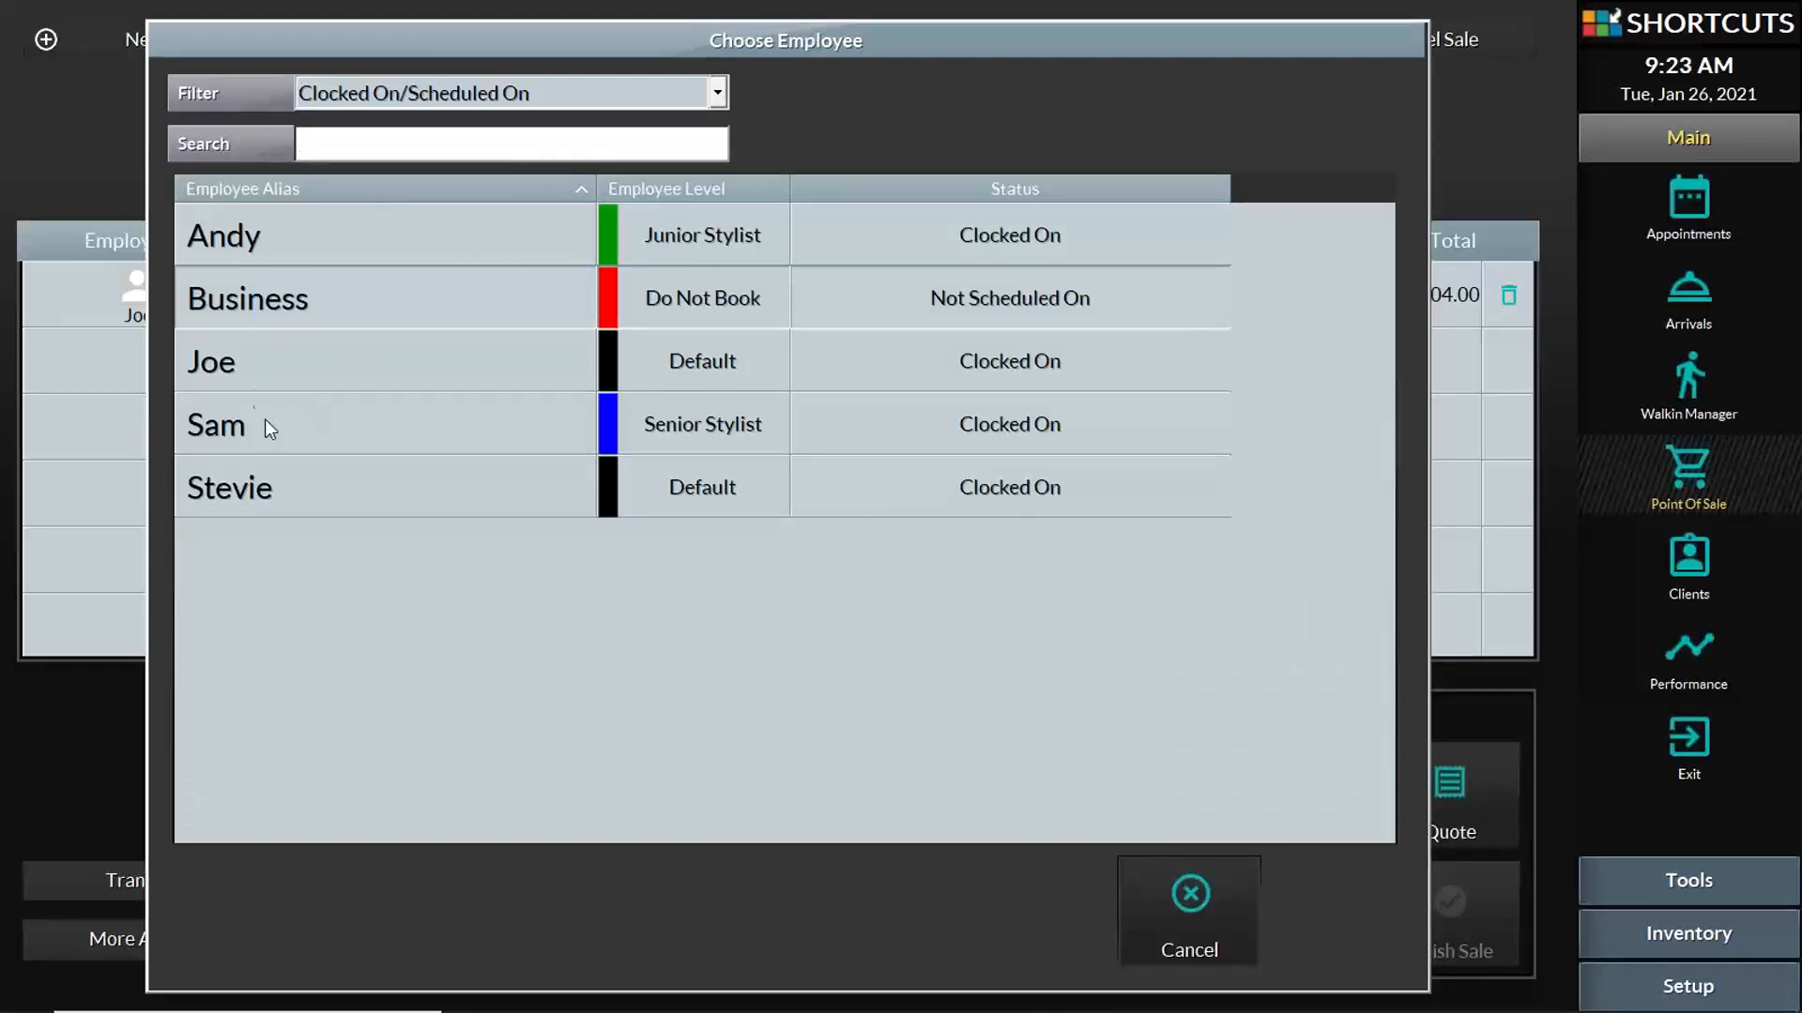
left_click(247, 343)
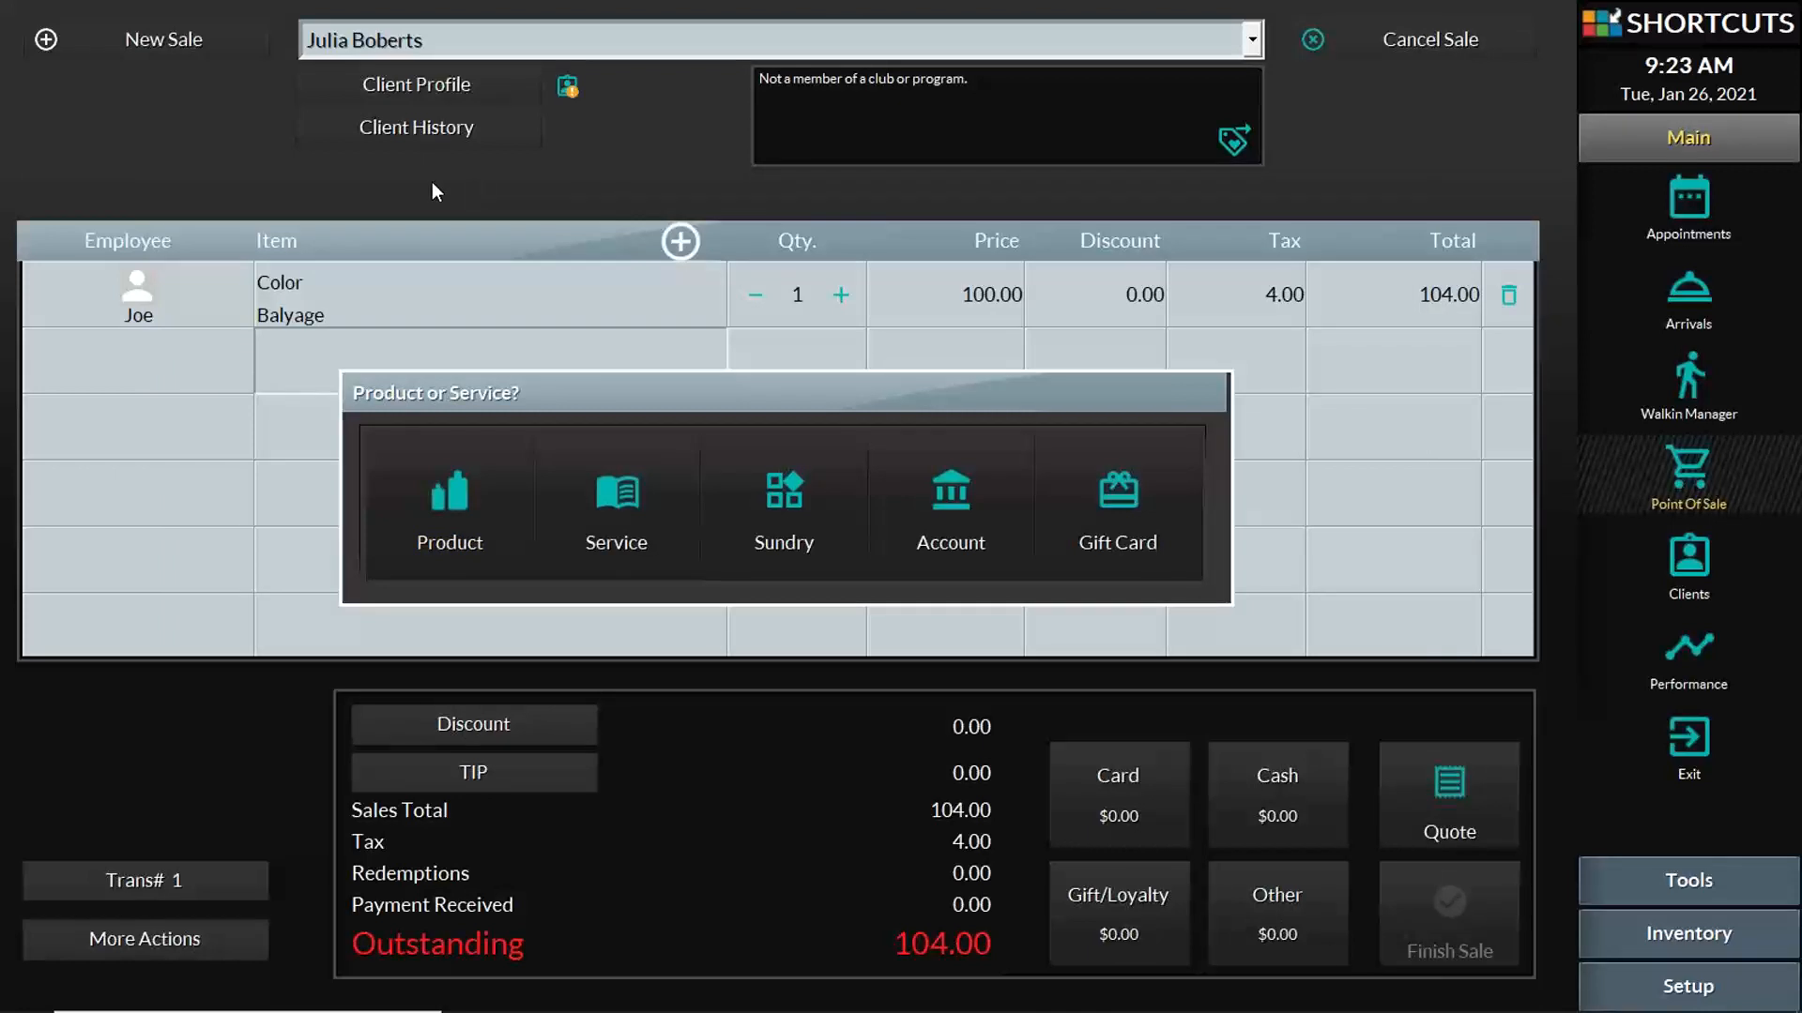
left_click(477, 487)
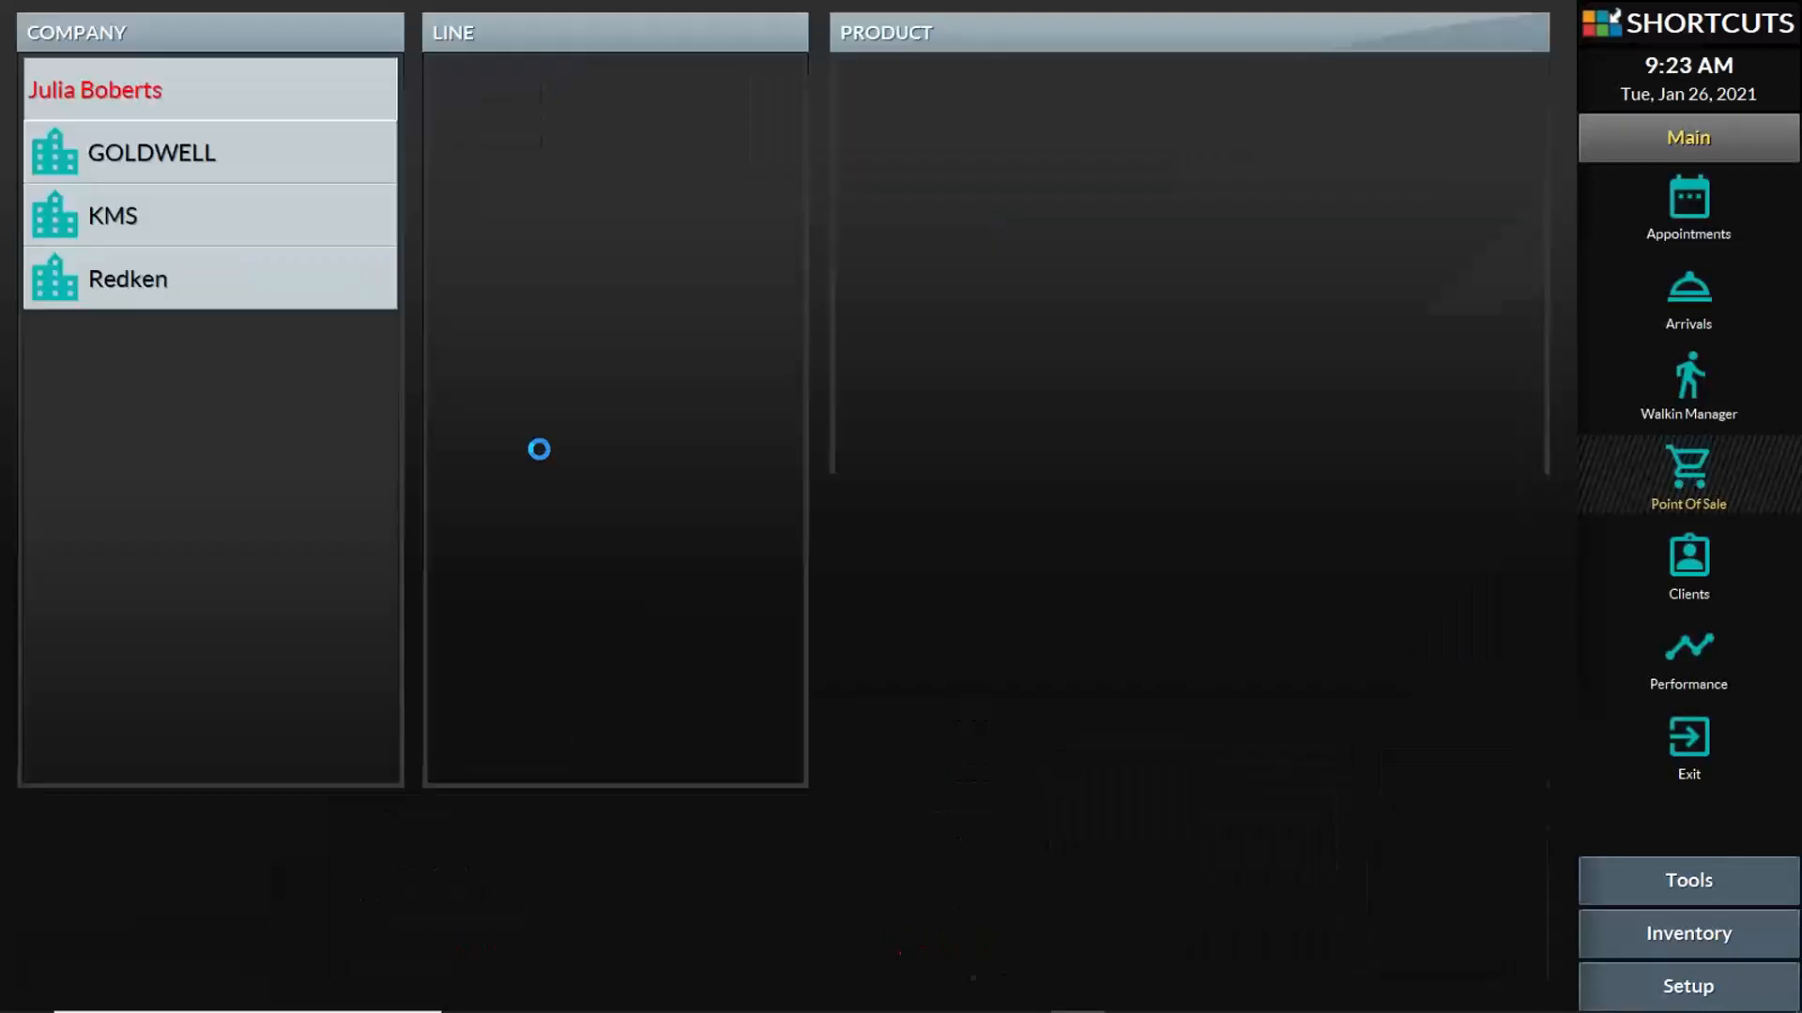
left_click(1053, 111)
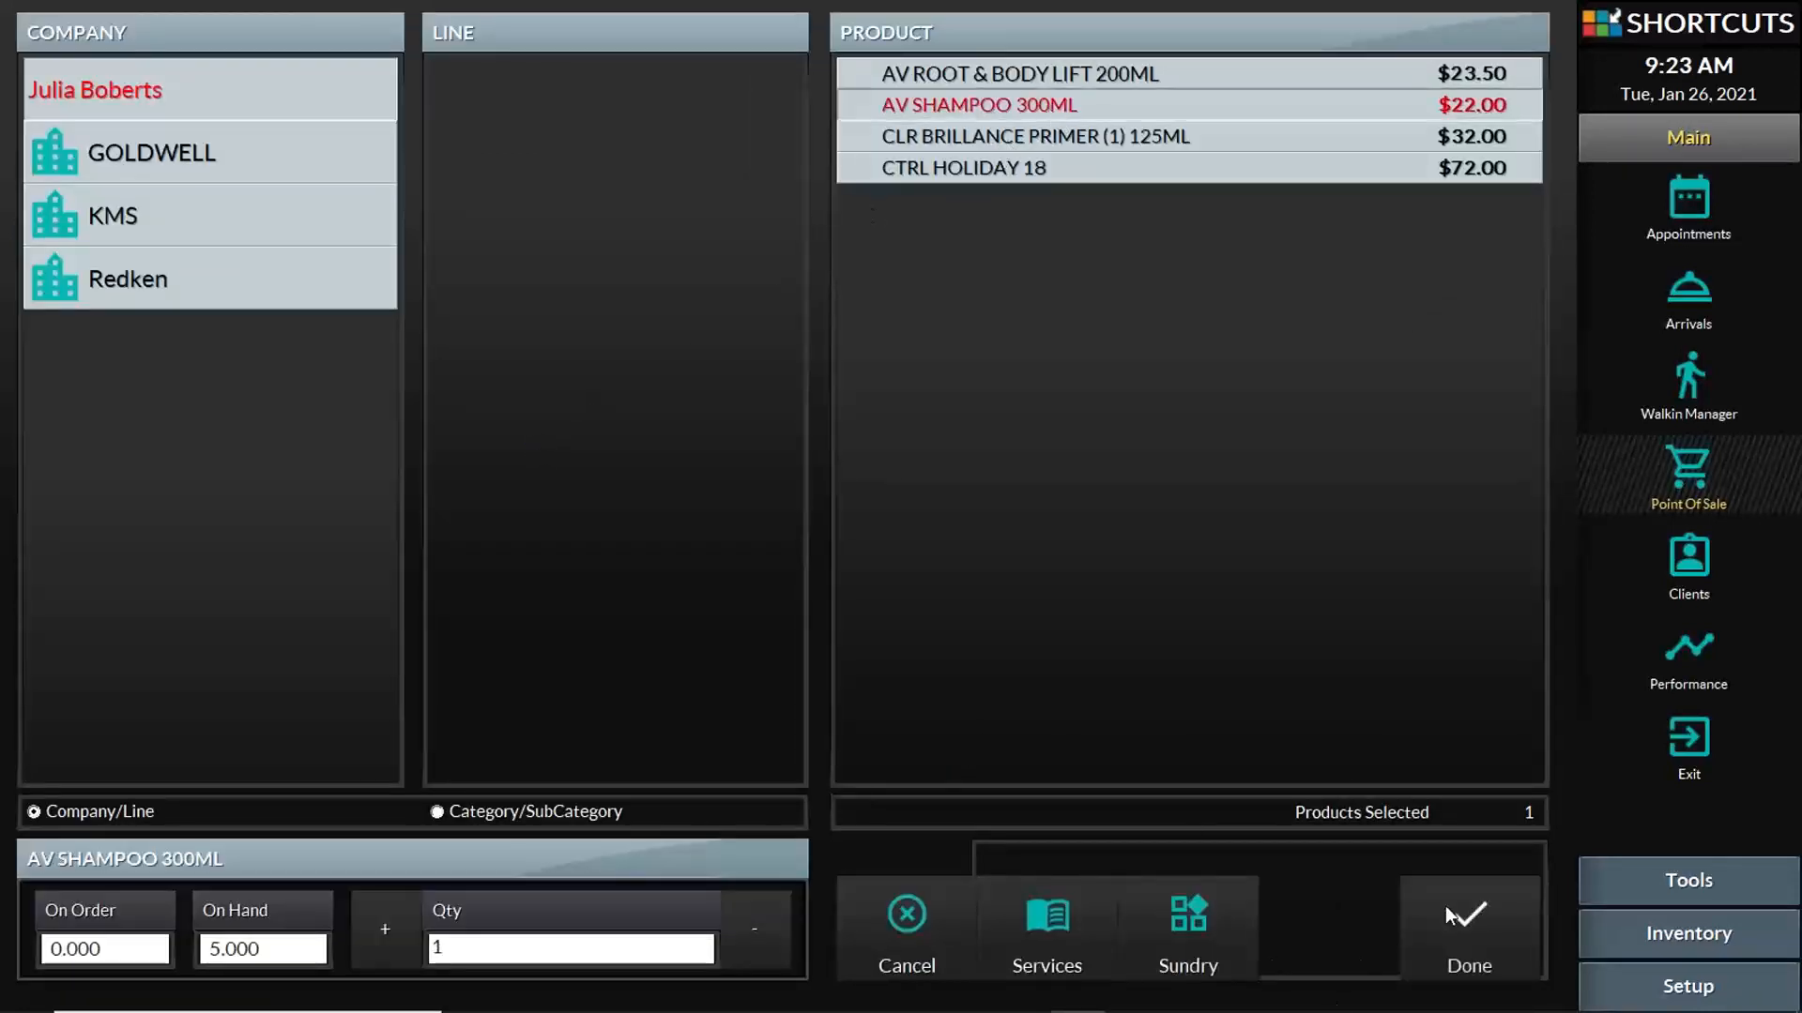
left_click(1460, 905)
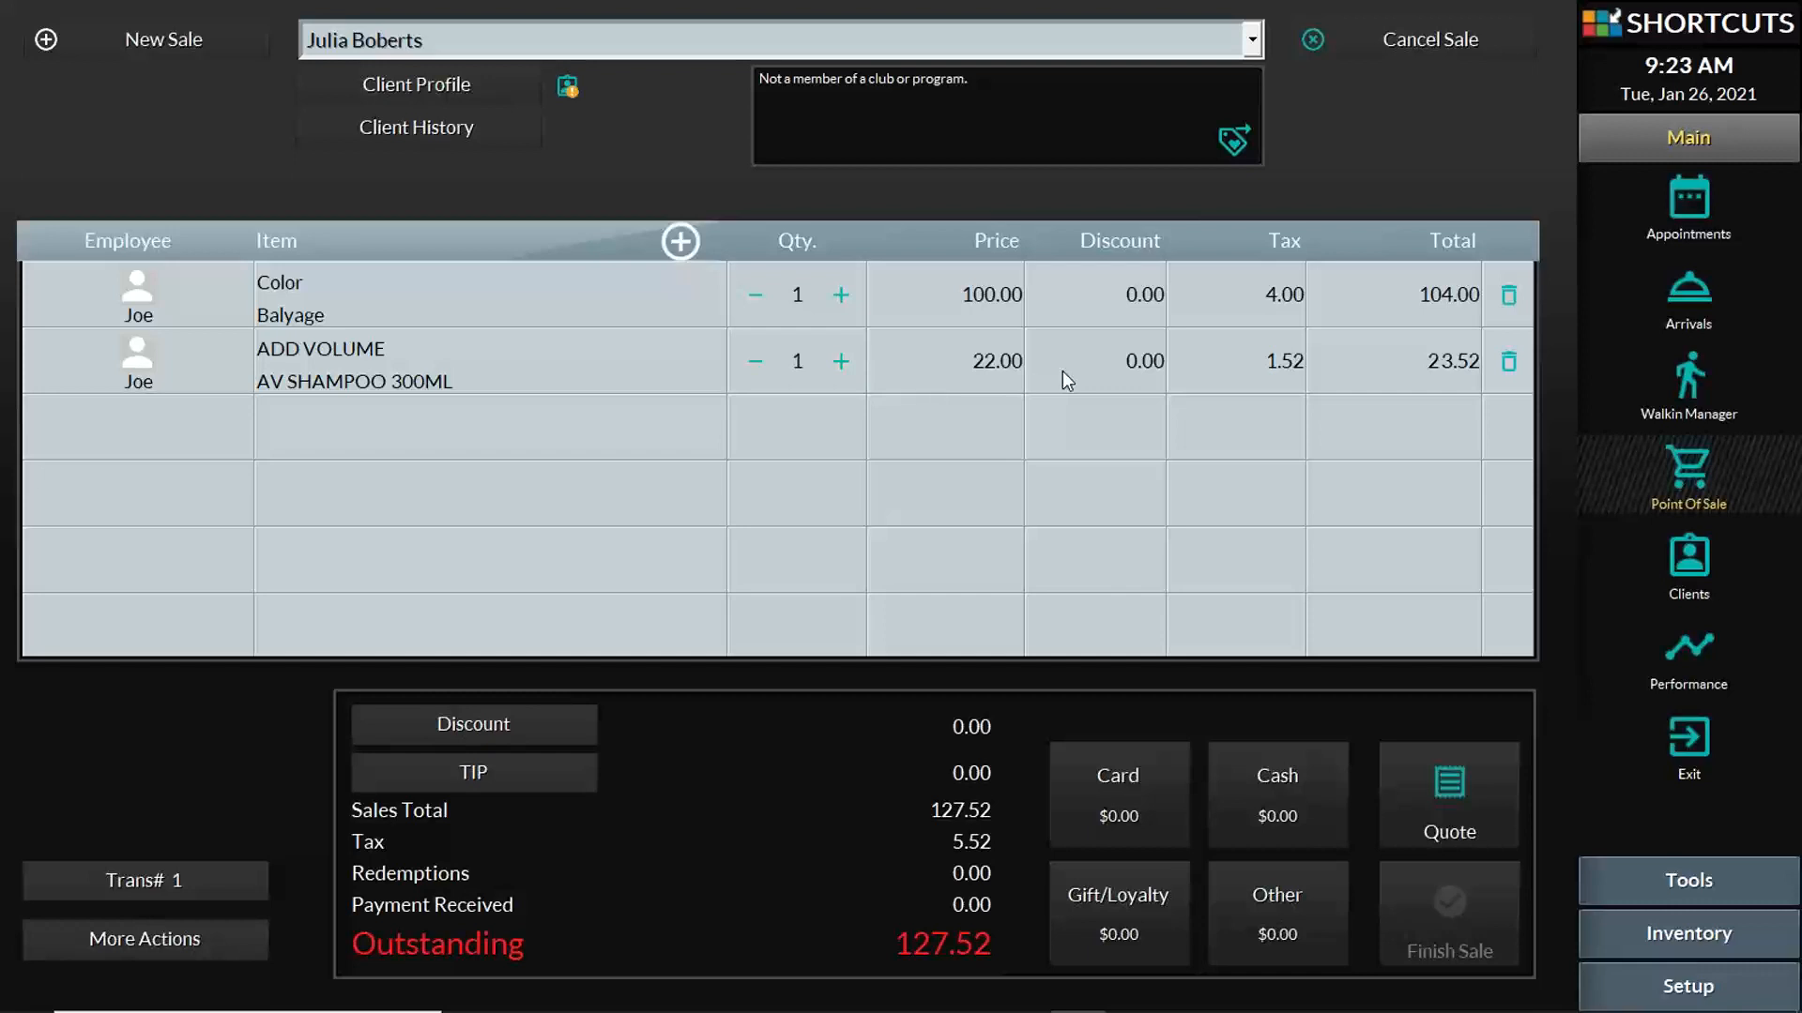
- Adjust the quantity of AV SHAMPOO 300ML up and down, ending at 2
left_click(841, 362)
left_click(841, 362)
left_click(841, 363)
left_click(841, 362)
left_click(760, 363)
left_click(760, 363)
left_click(760, 363)
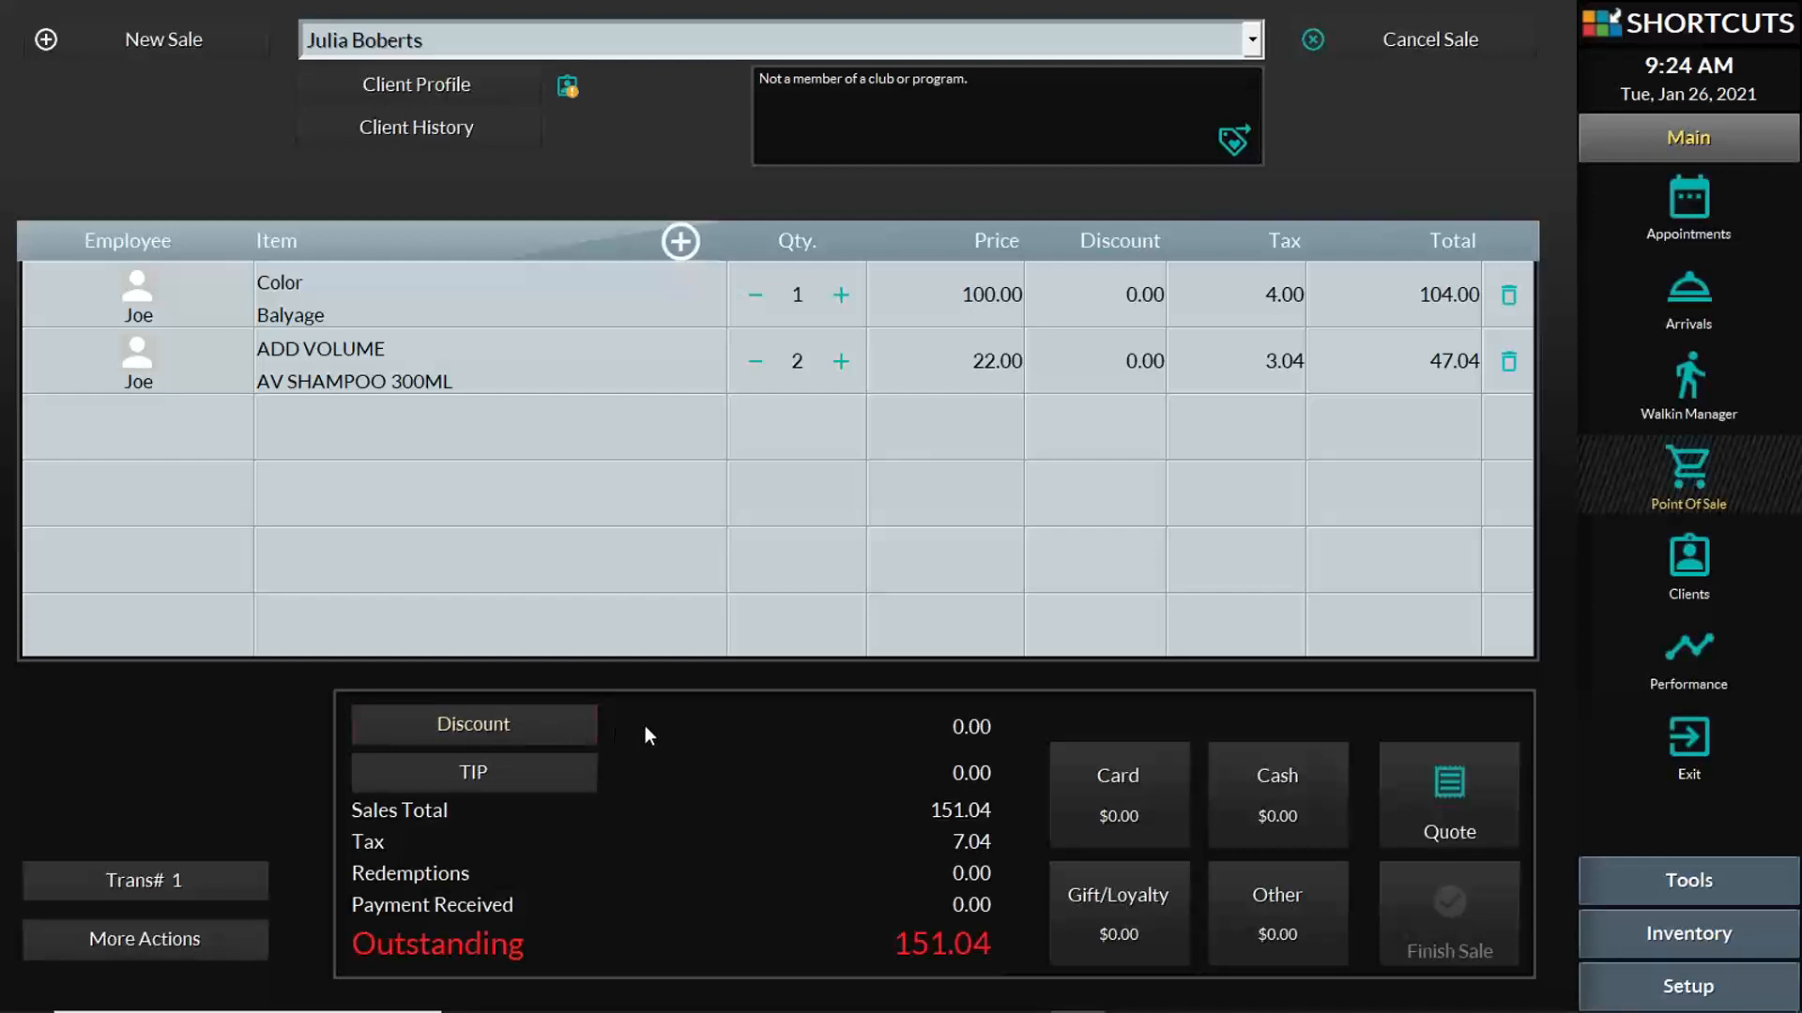
left_click(1143, 299)
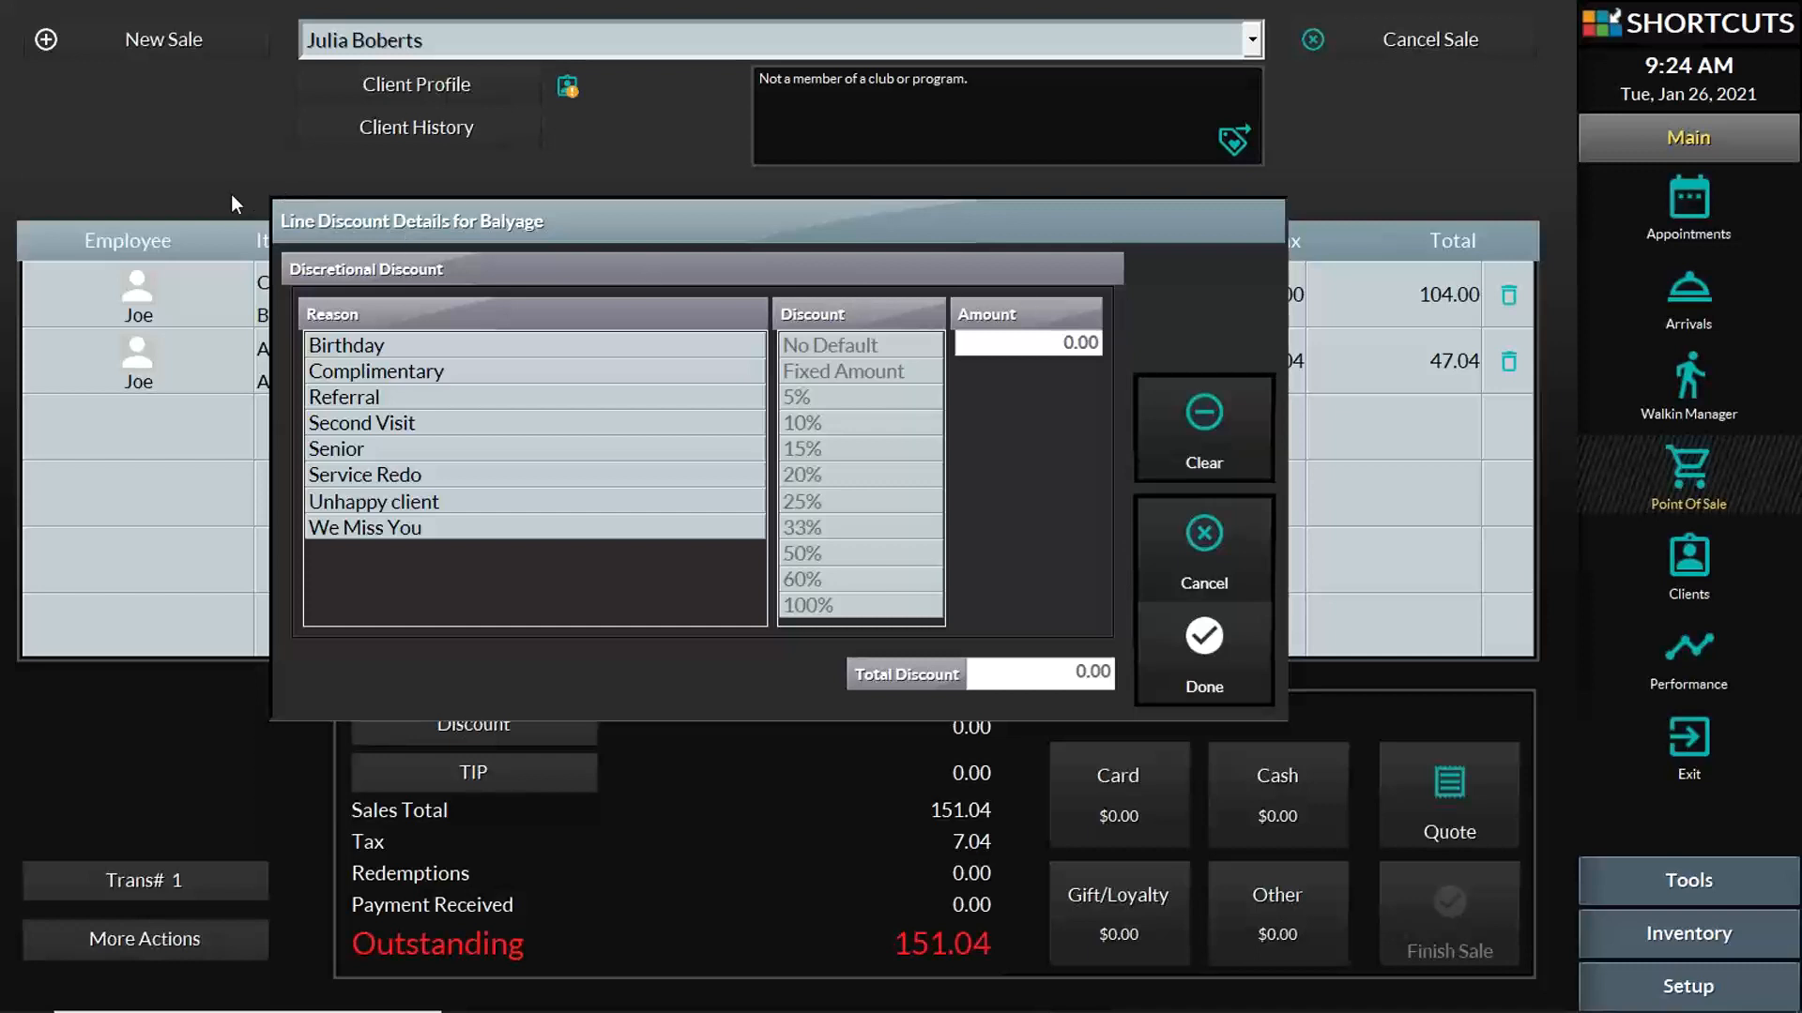
left_click(444, 355)
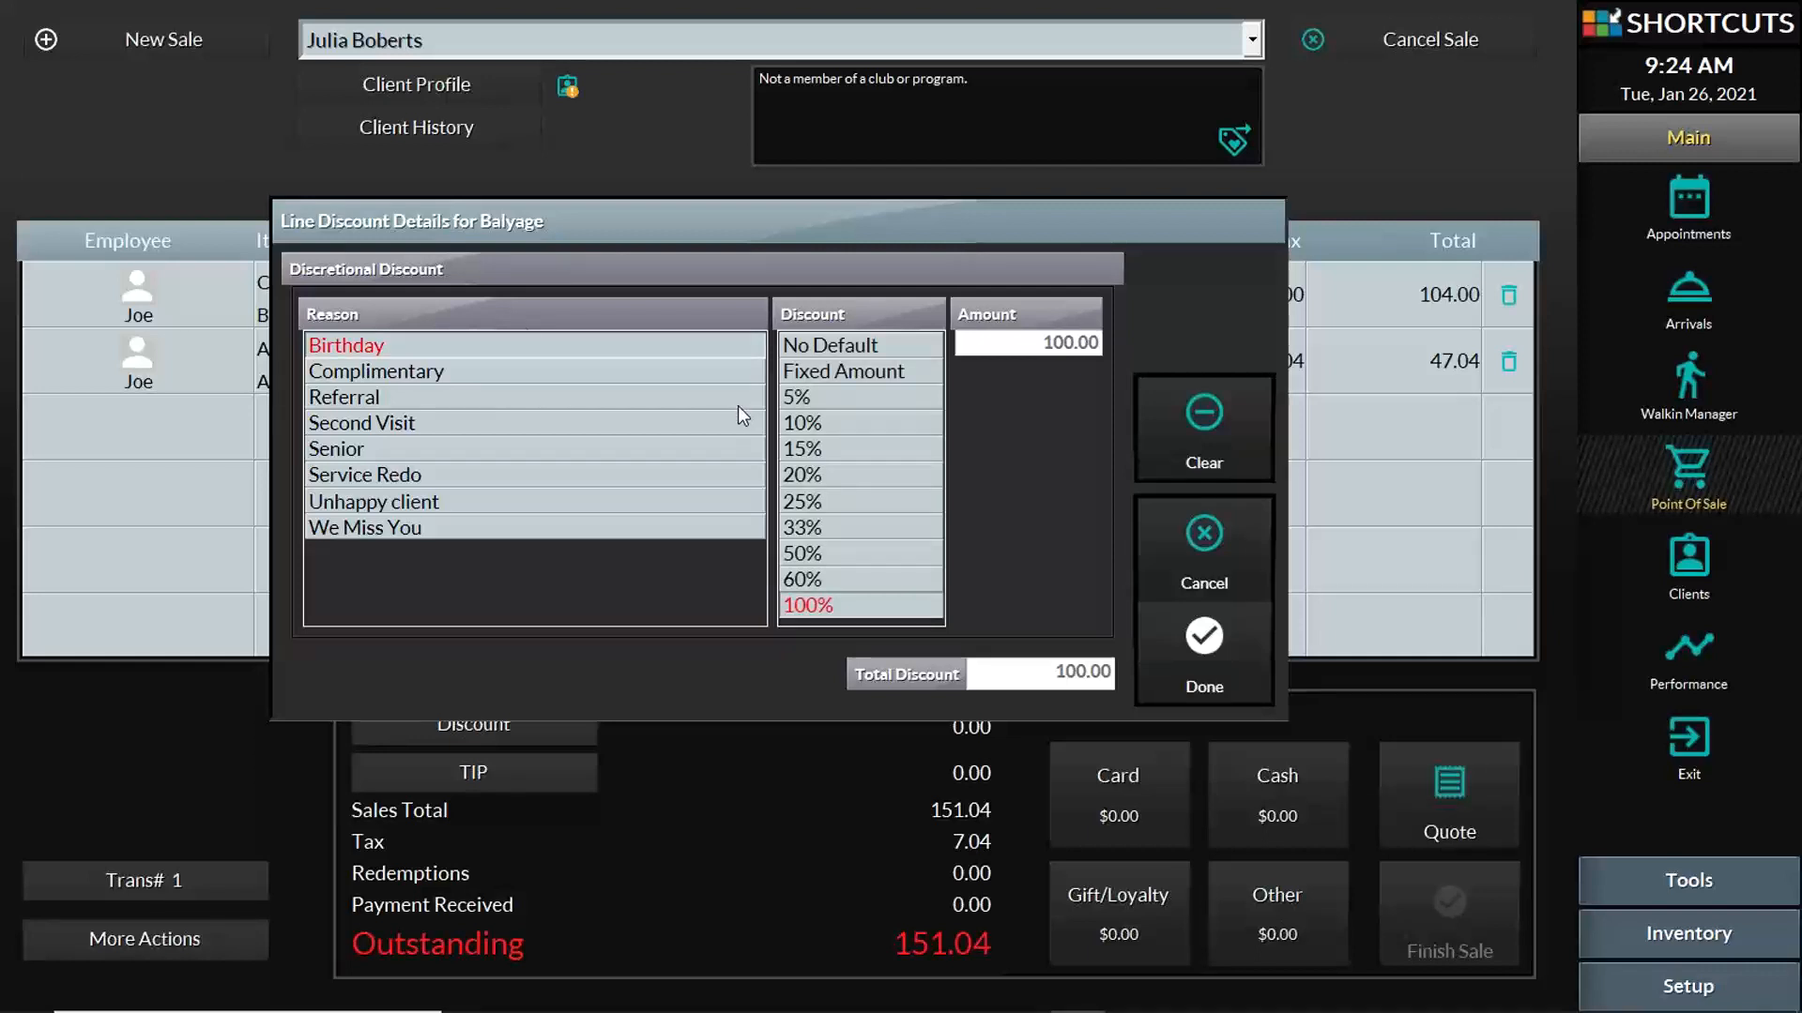
left_click(1200, 548)
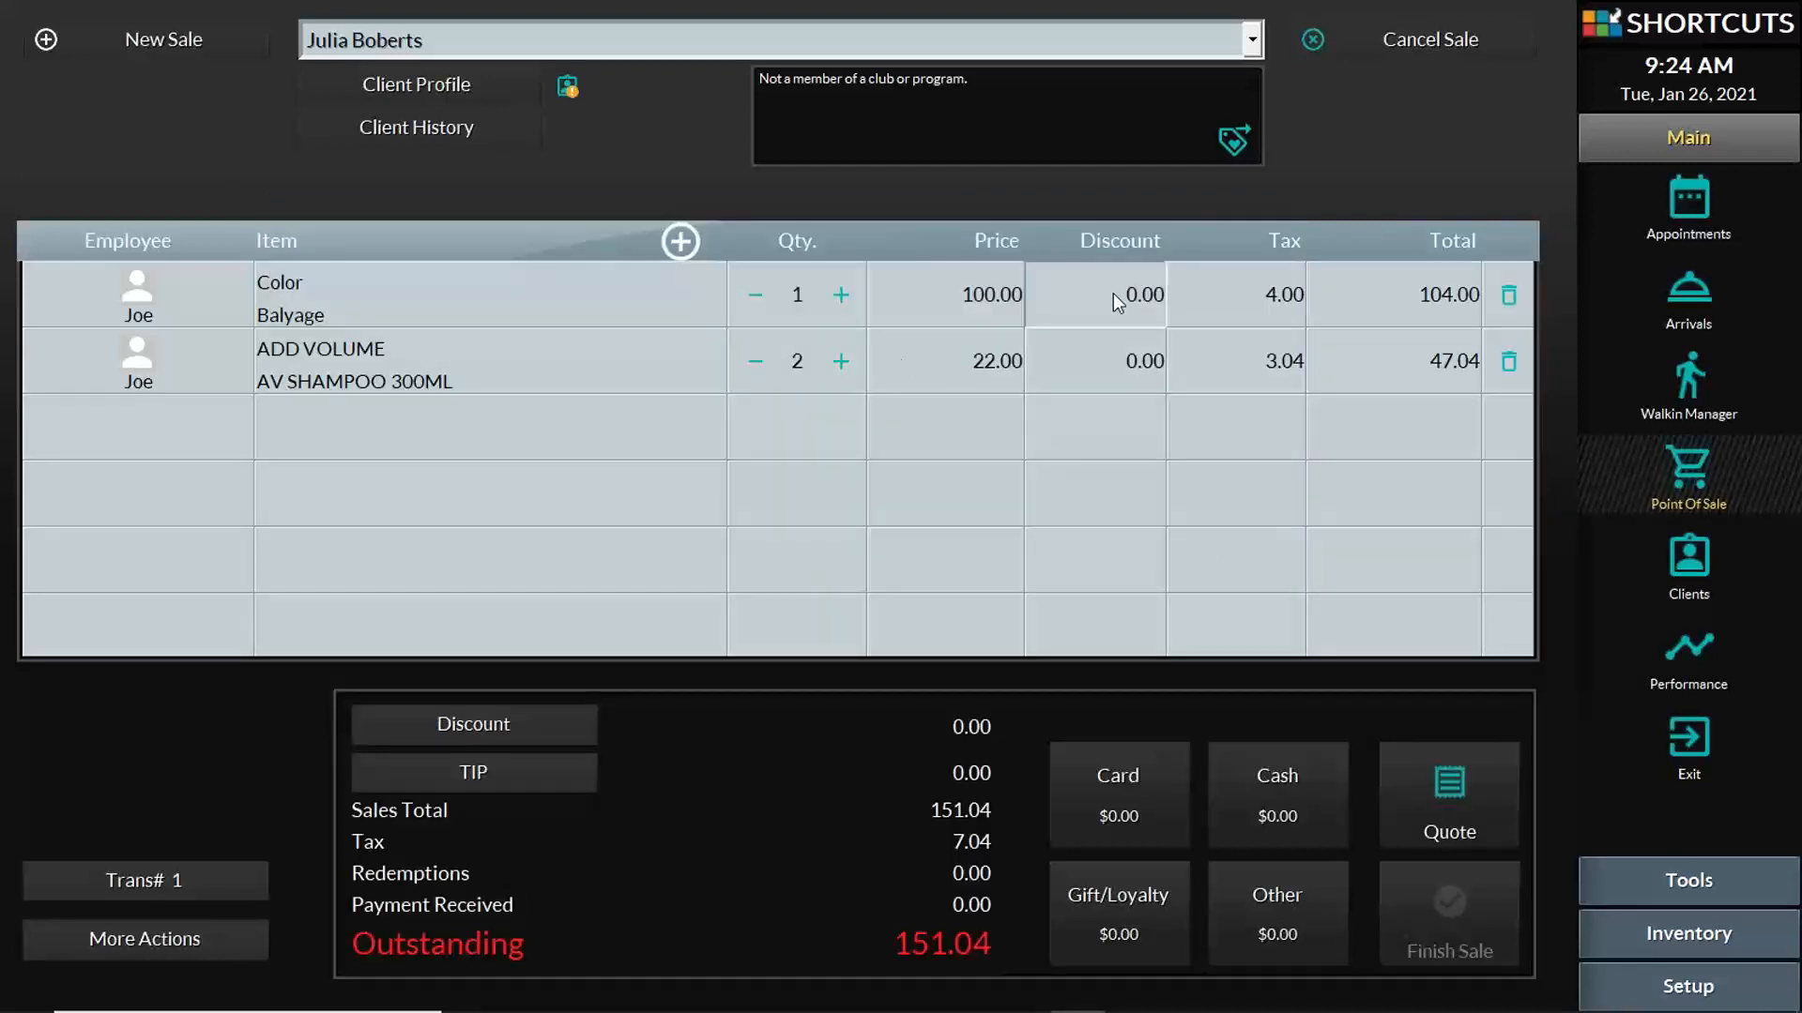
- Apply the "We Miss You" fixed-amount discount of 20.00 to the Balyage line
left_click(1112, 292)
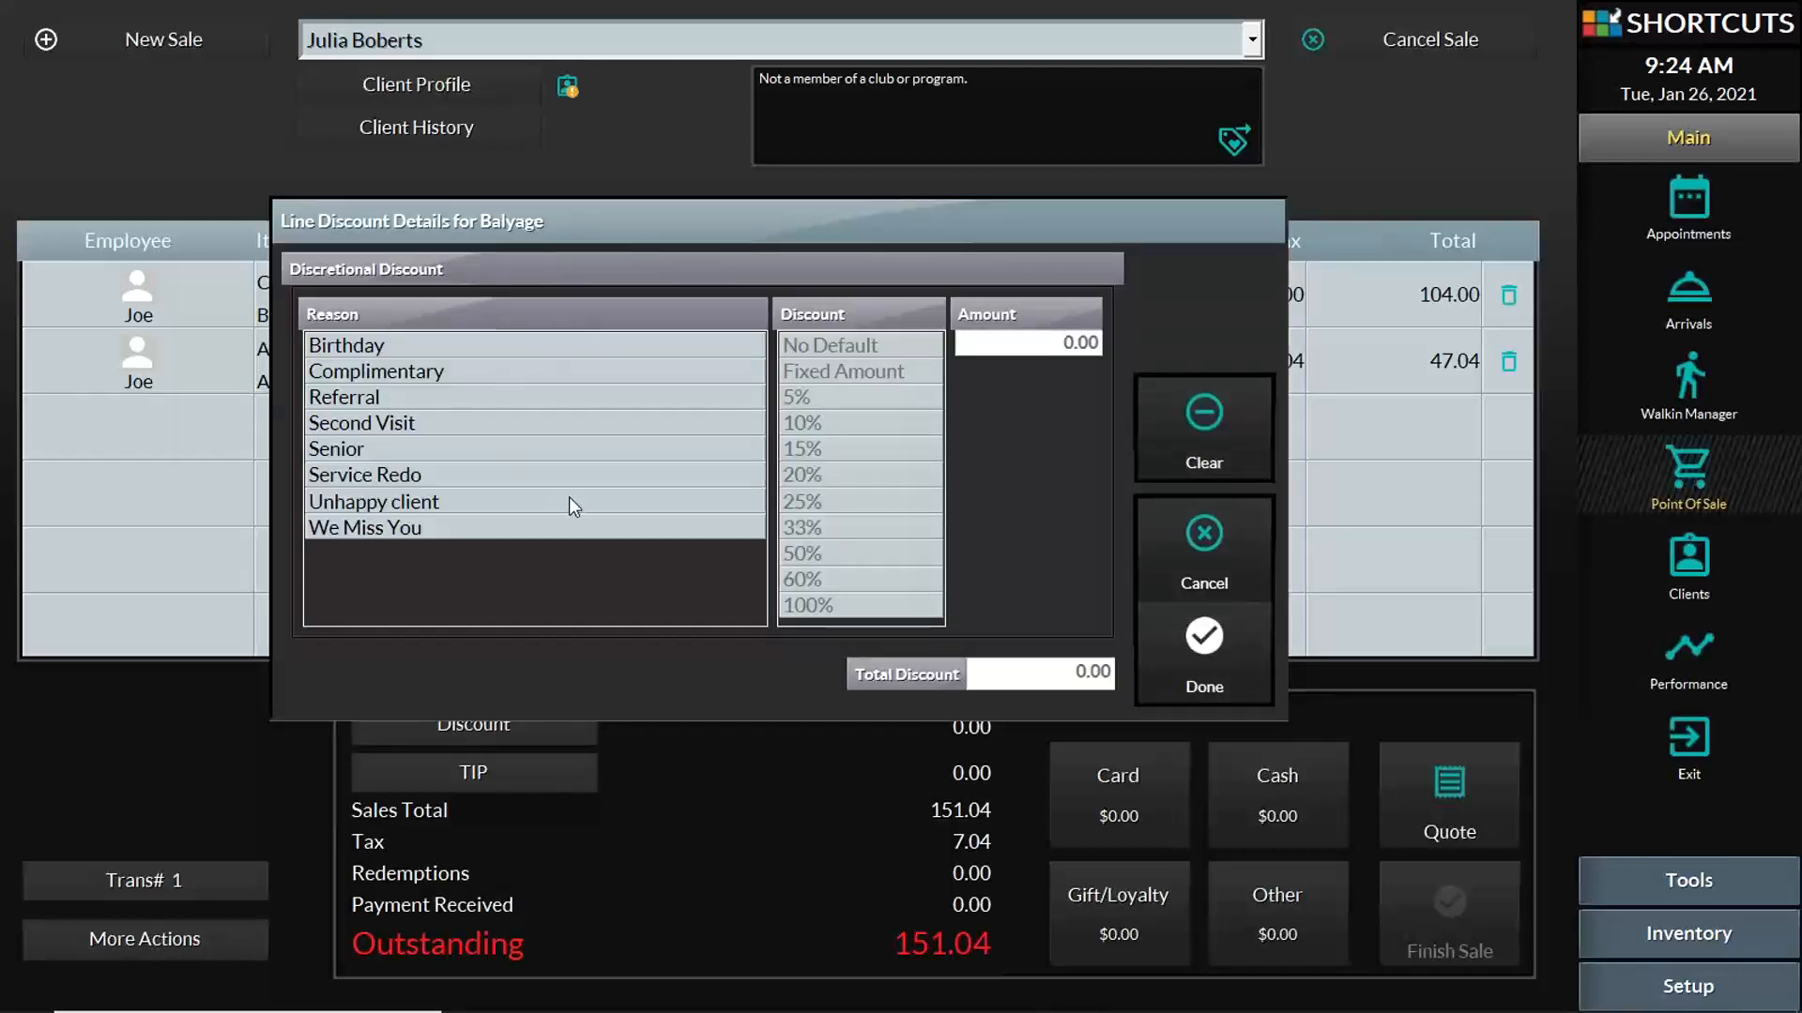
left_click(471, 531)
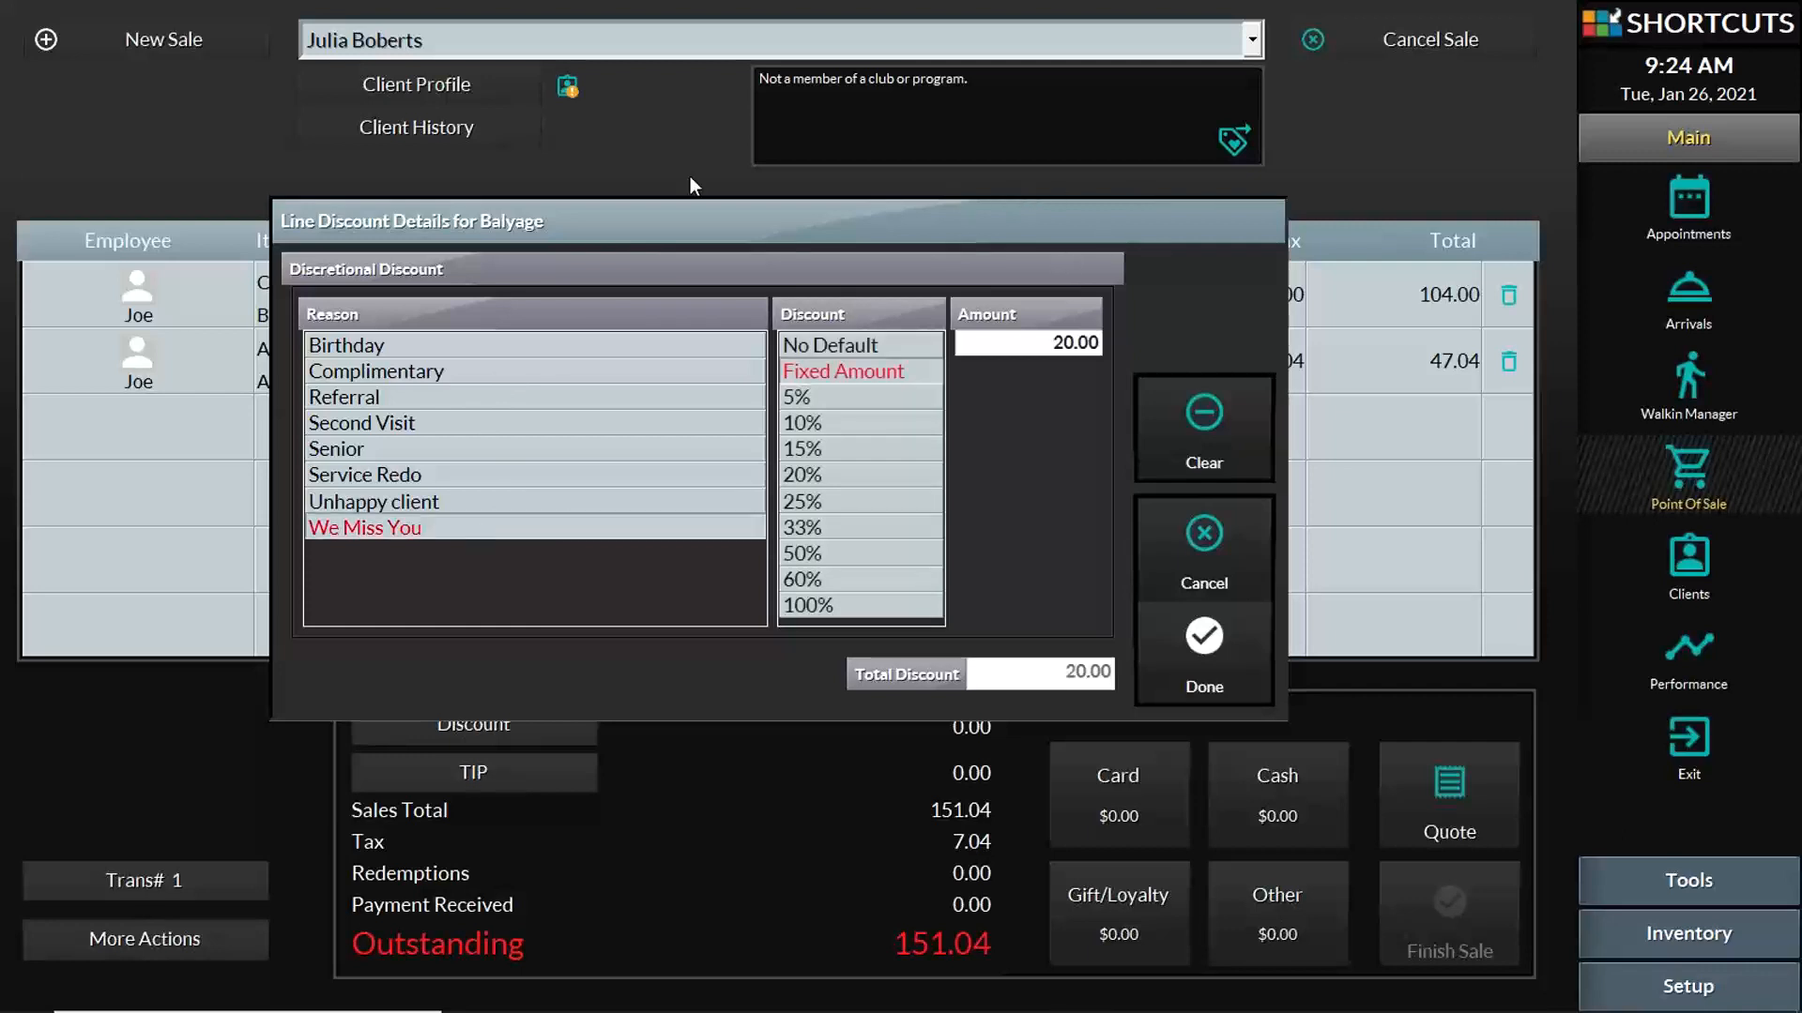
left_click(1250, 647)
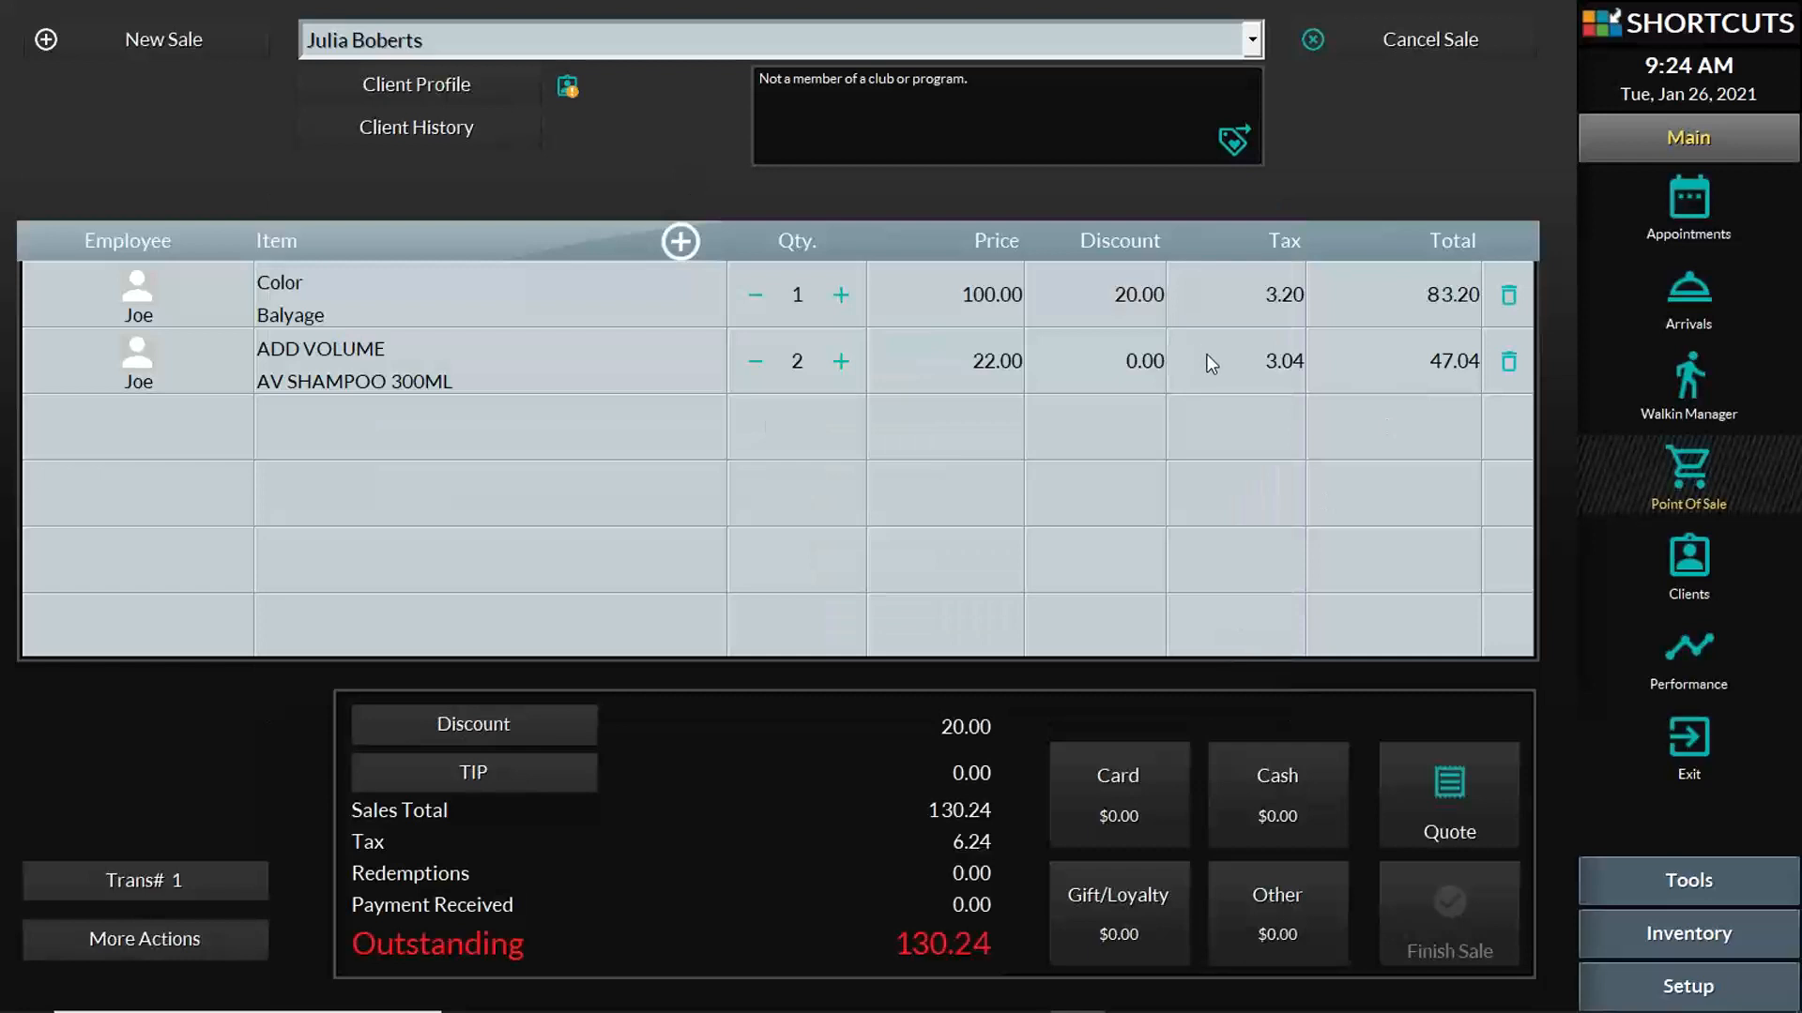
- Pay the full $130.24 by Visa and finish the sale with No Receipt
left_click(1158, 801)
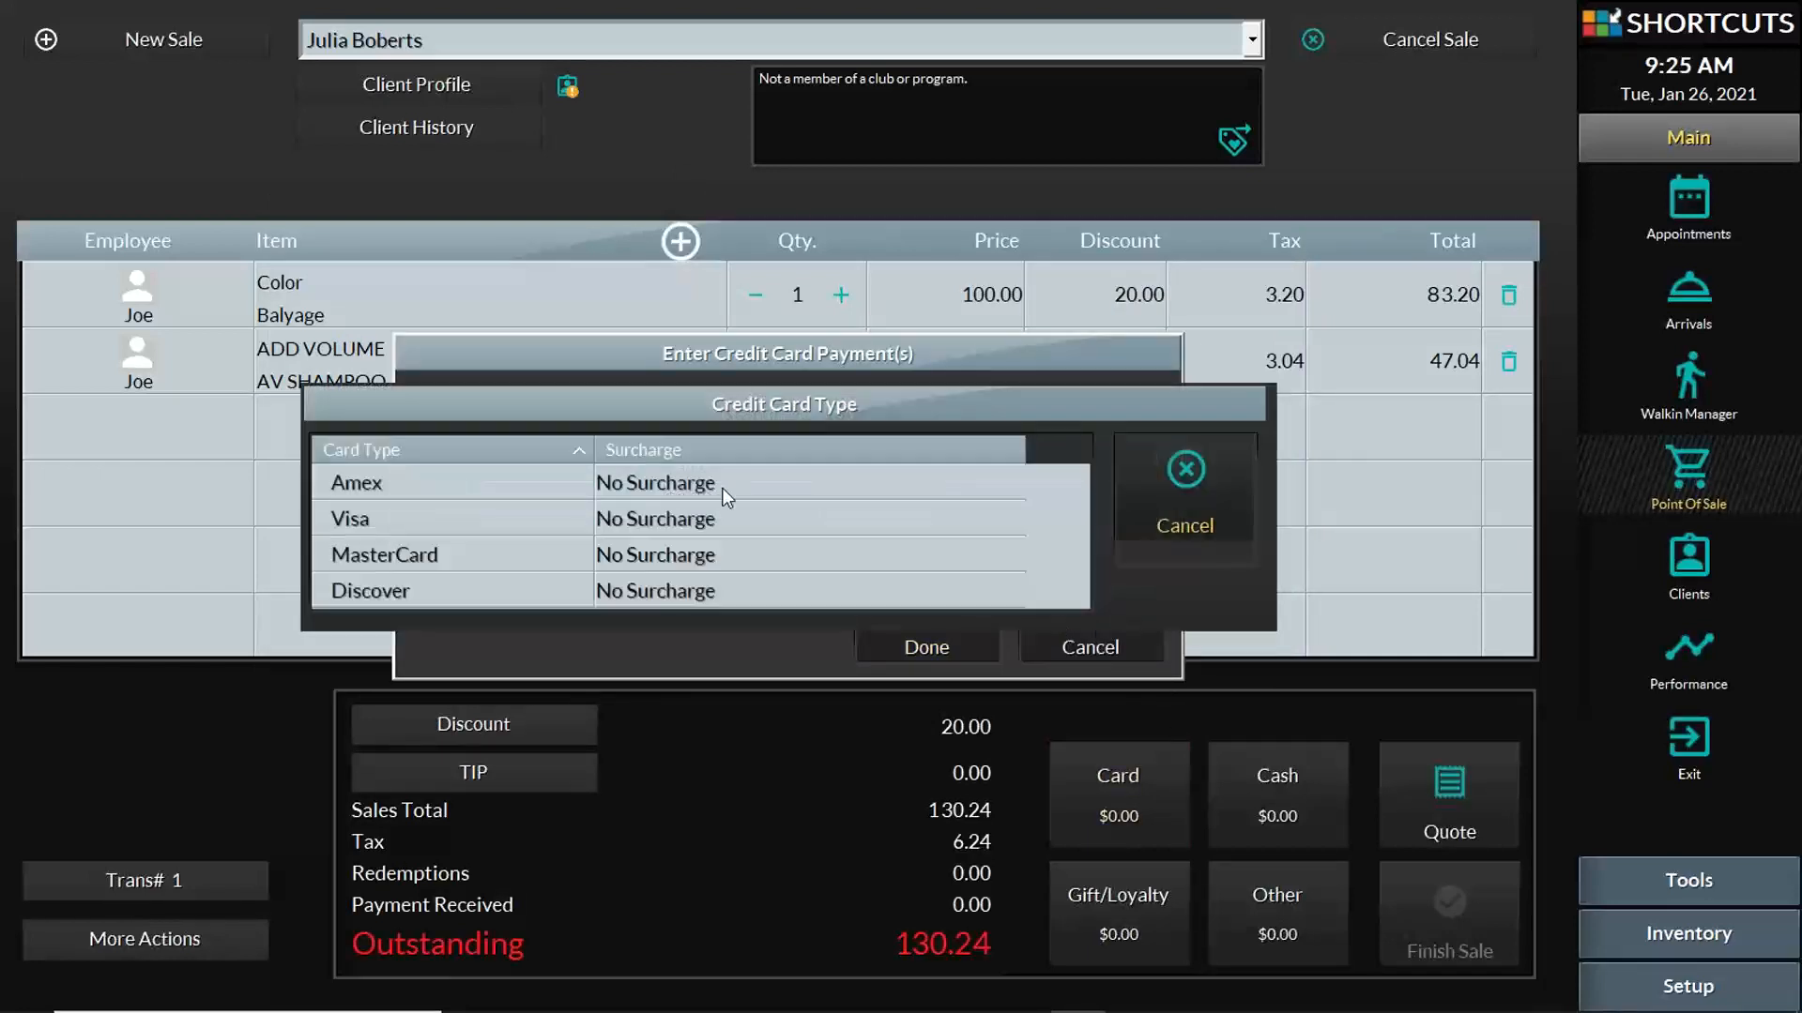
left_click(476, 529)
left_click(1017, 488)
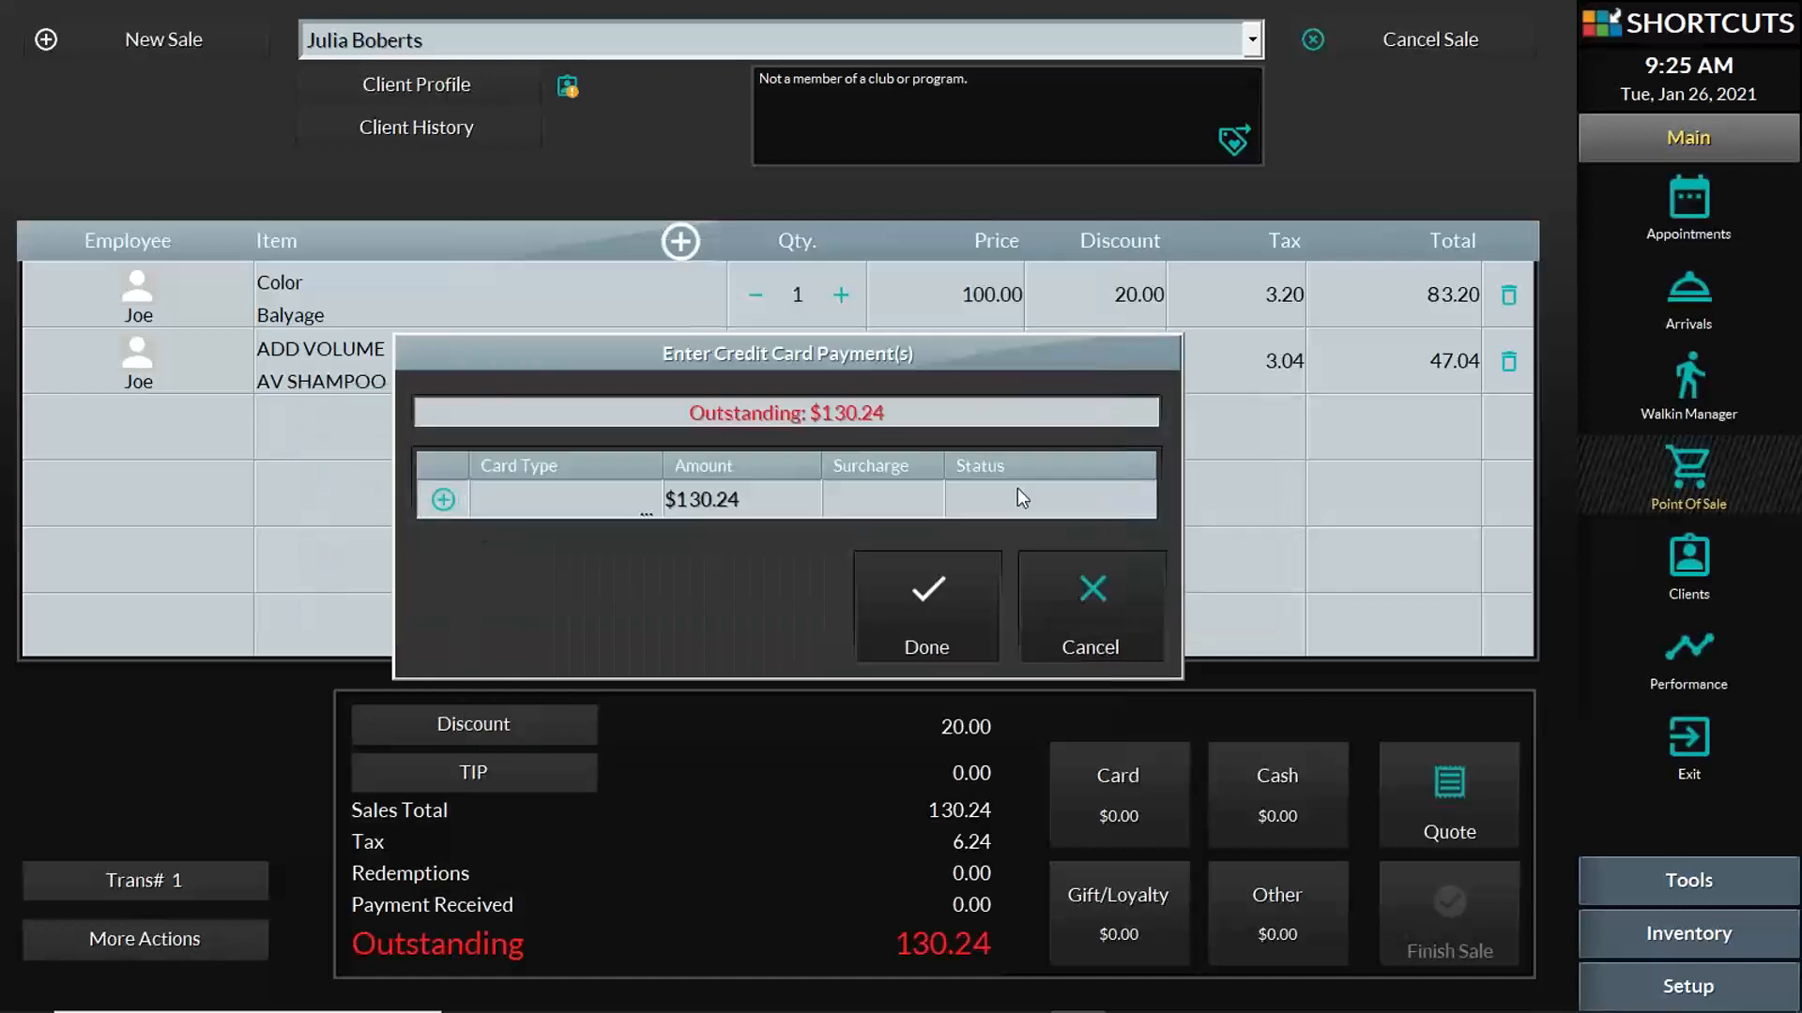
left_click(1468, 916)
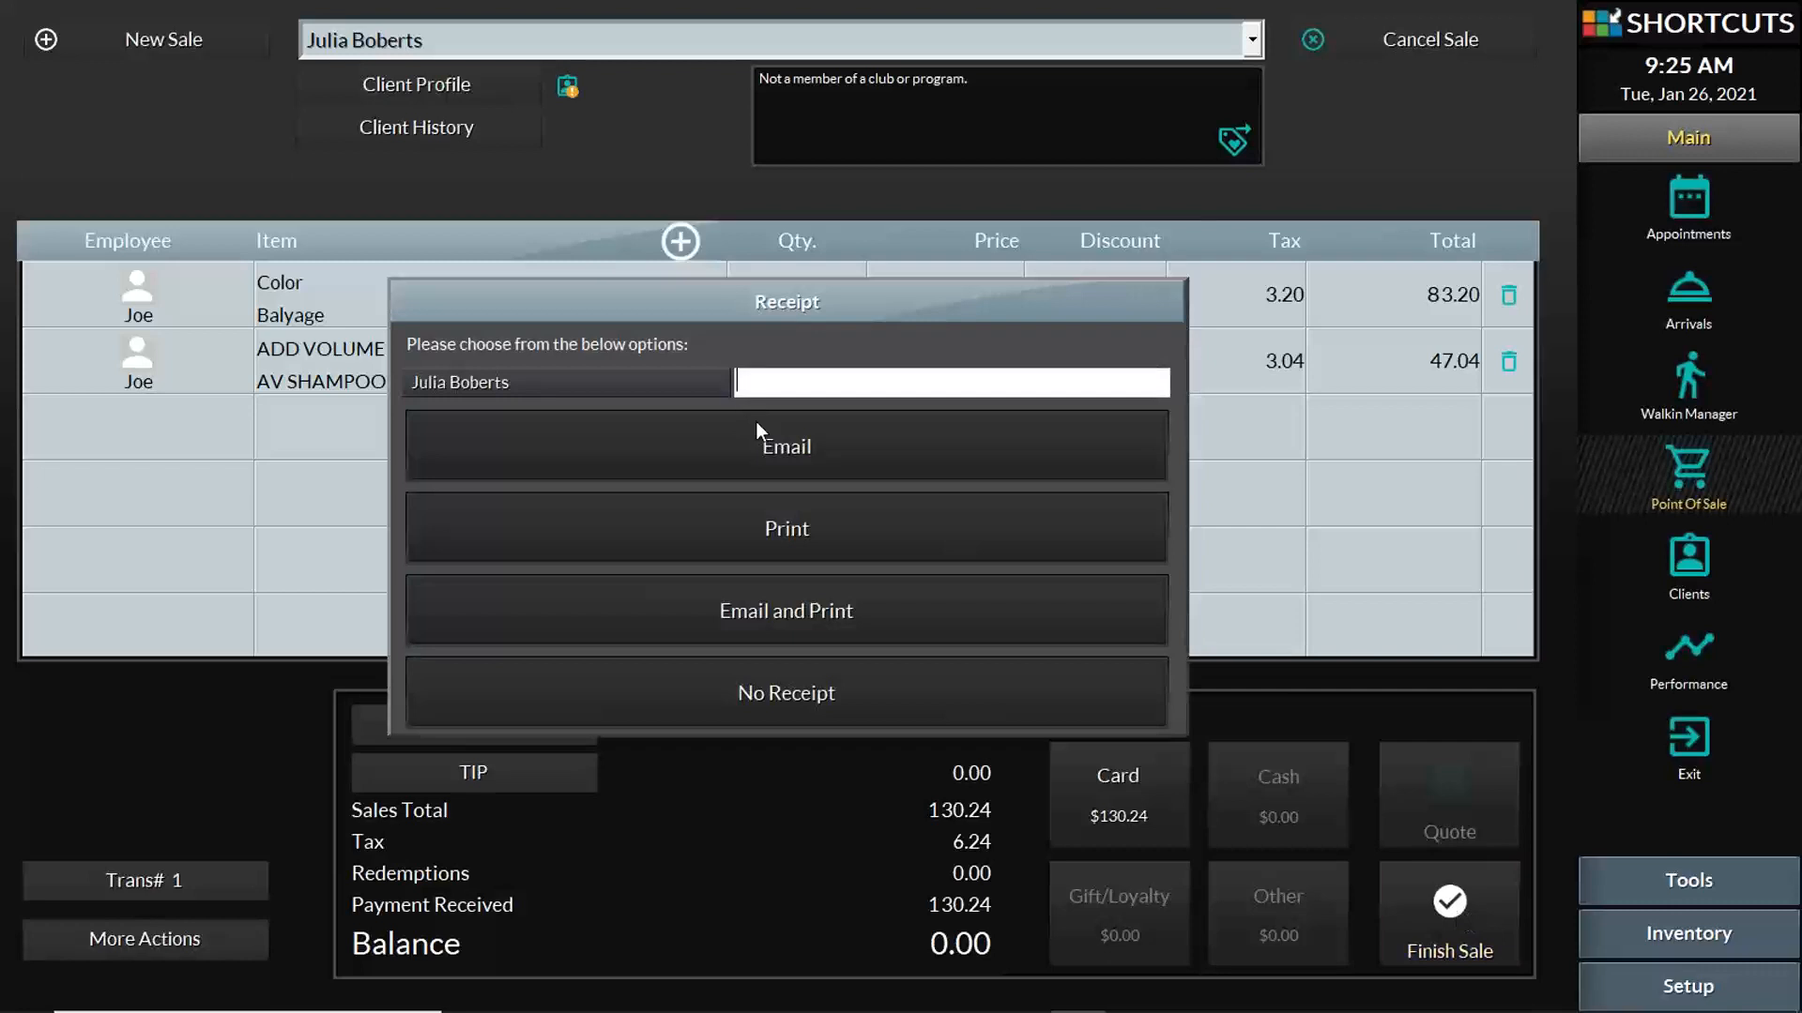
left_click(823, 686)
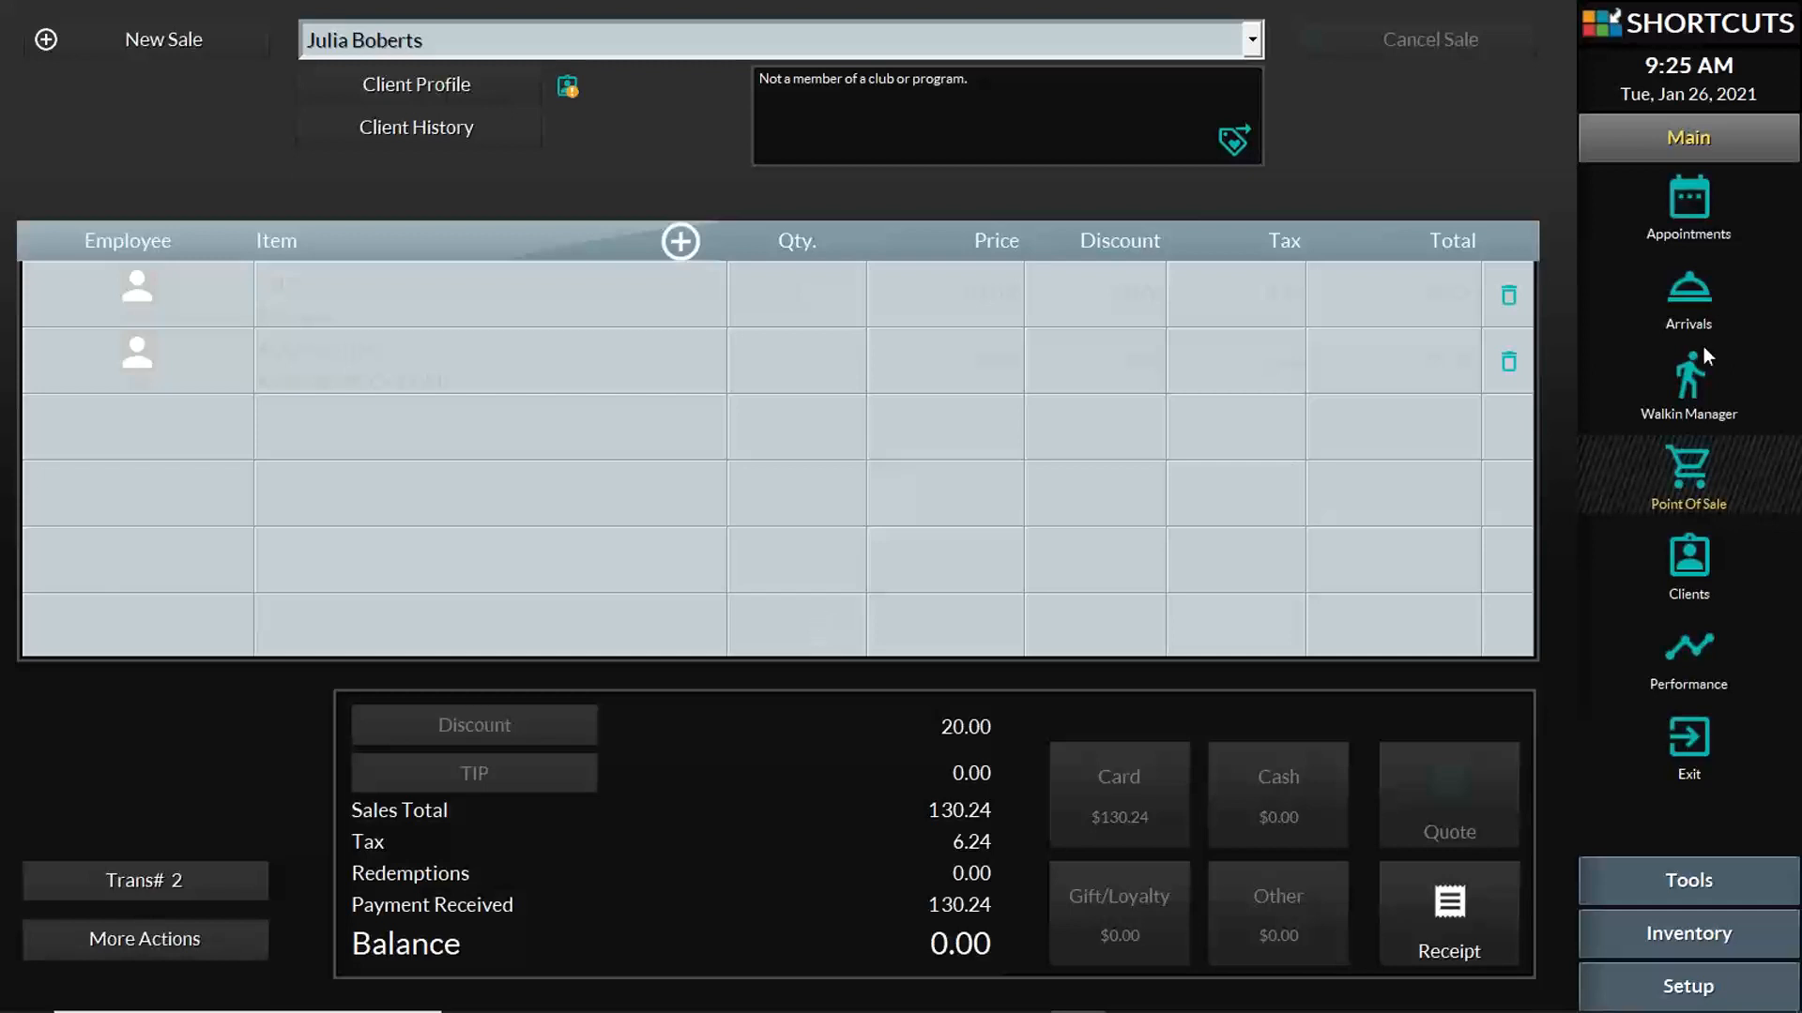
- Mark the 11:00 AM and 1:00 PM appointments in the Balyage stylist's column as Arrived
left_click(1688, 203)
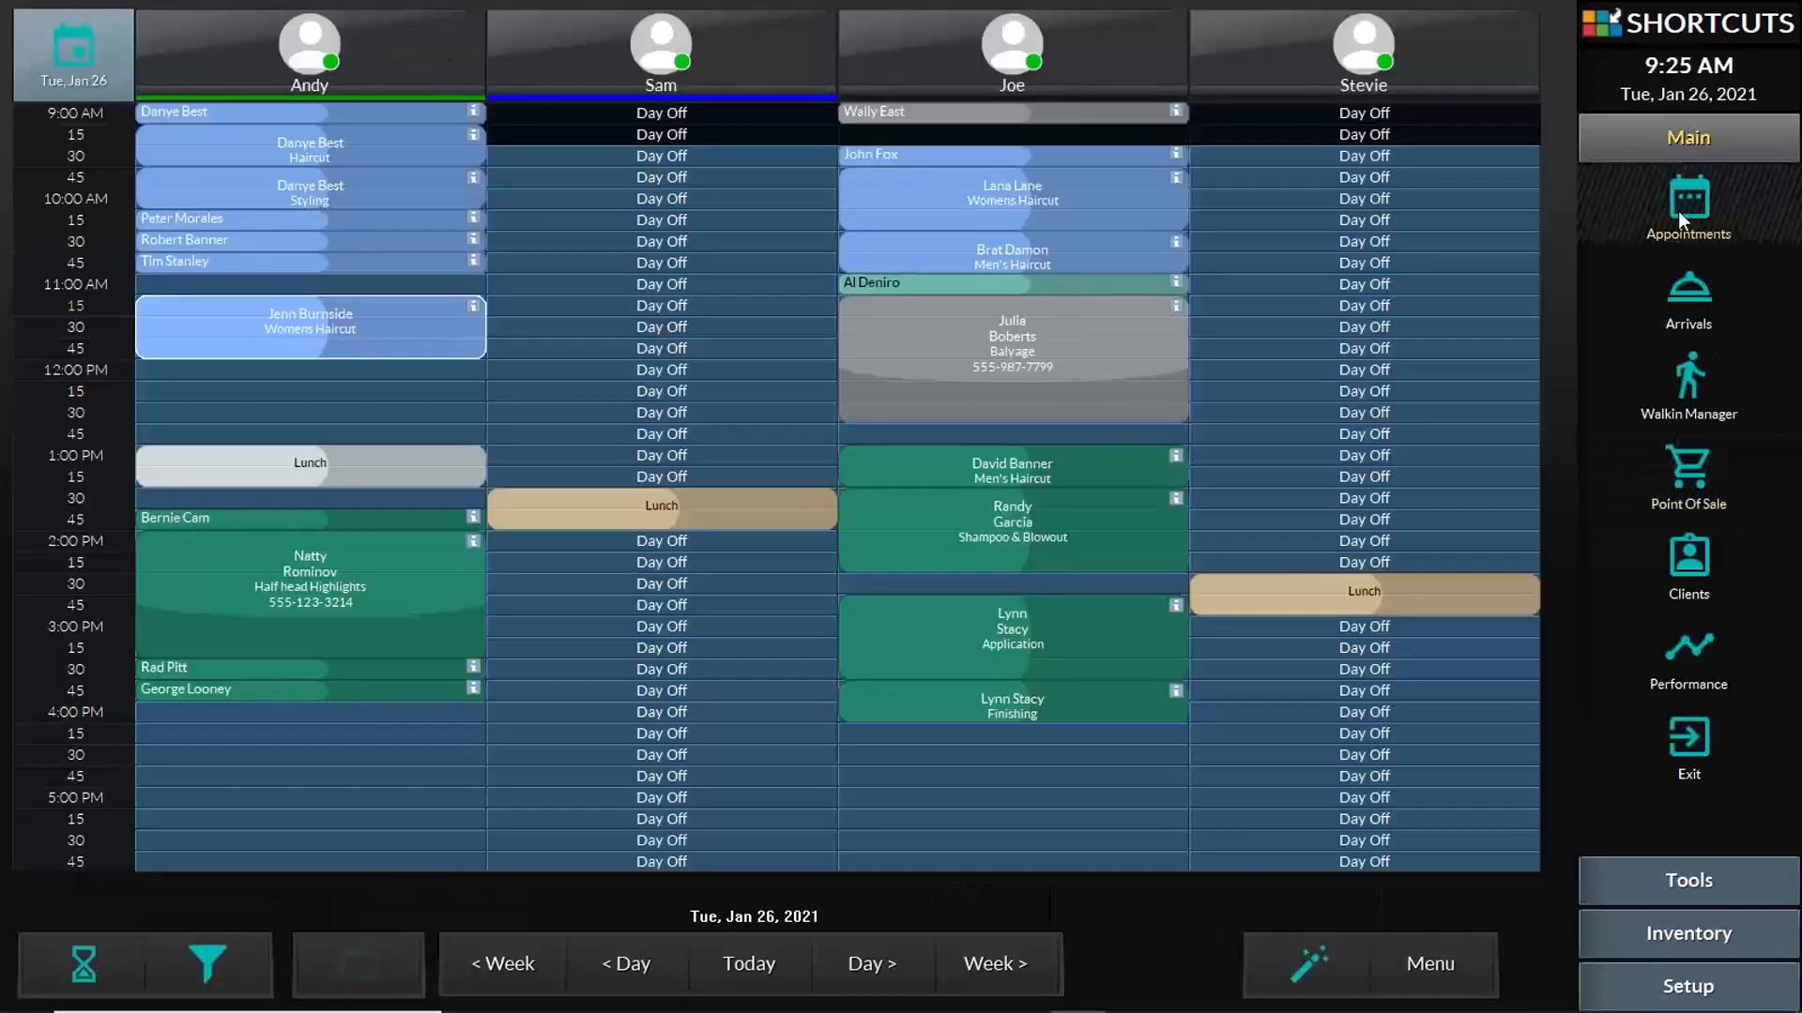
right_click(963, 280)
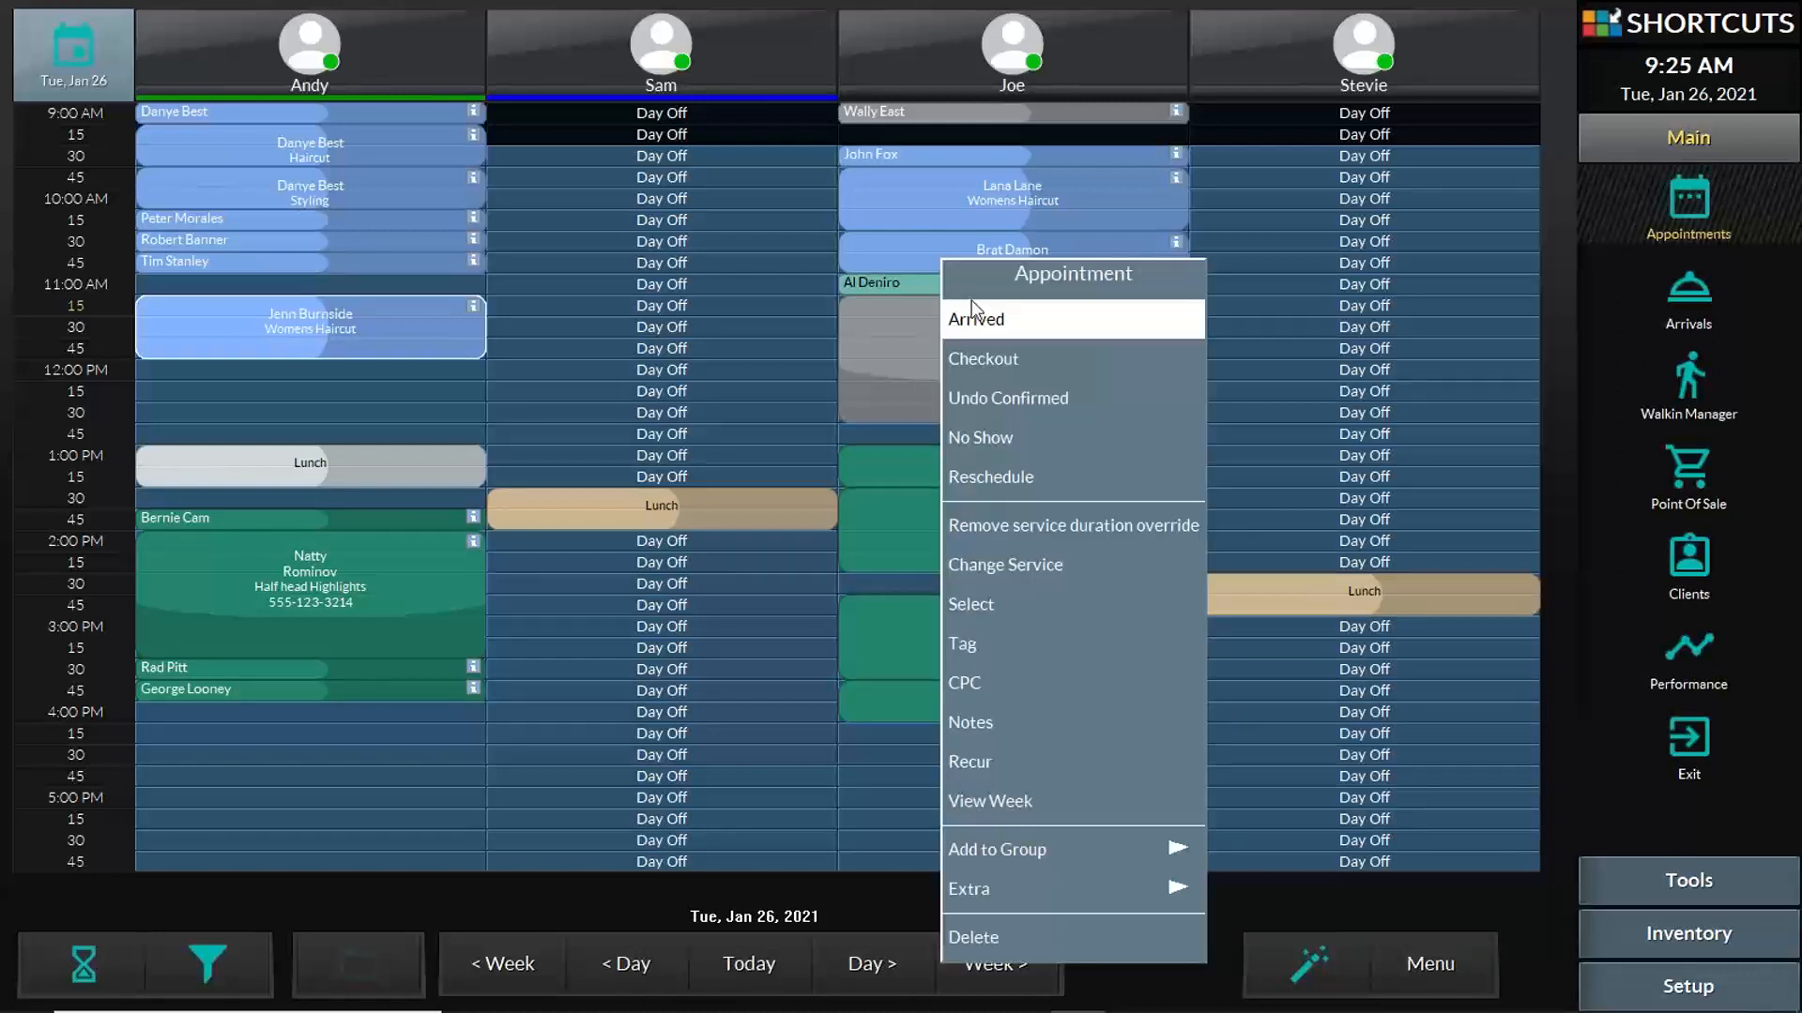
left_click(978, 311)
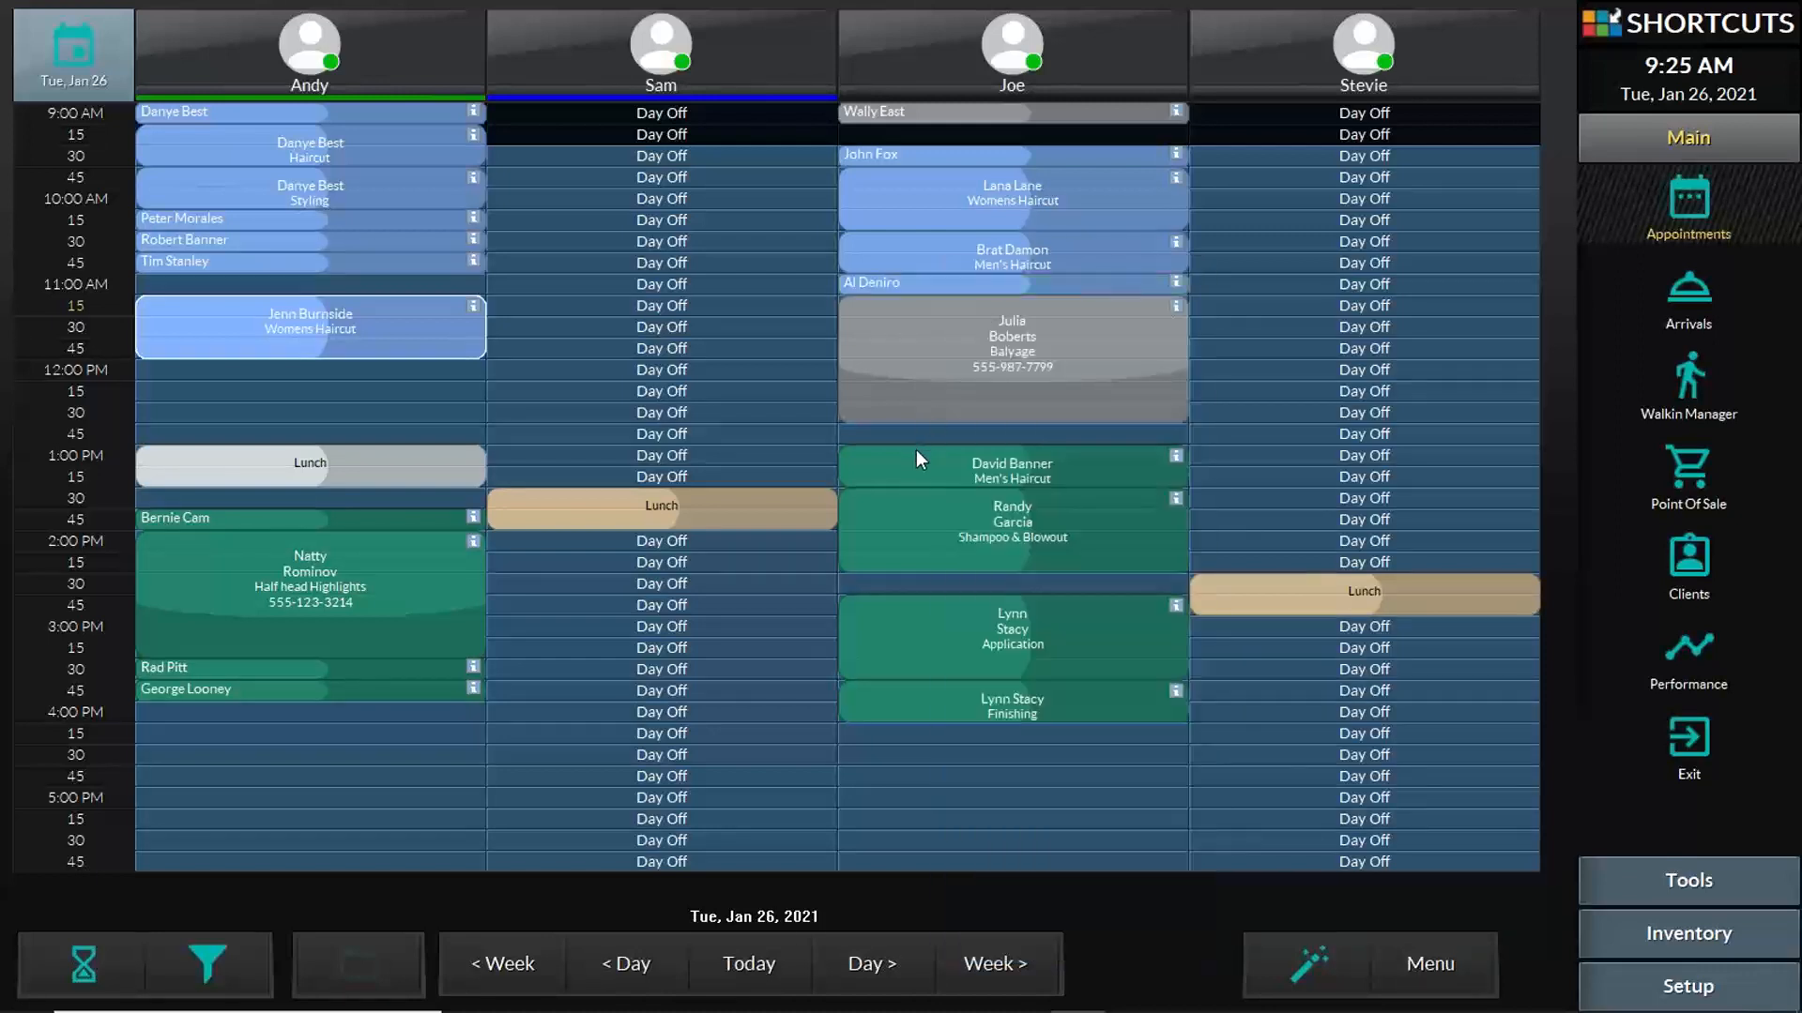
right_click(916, 448)
left_click(961, 276)
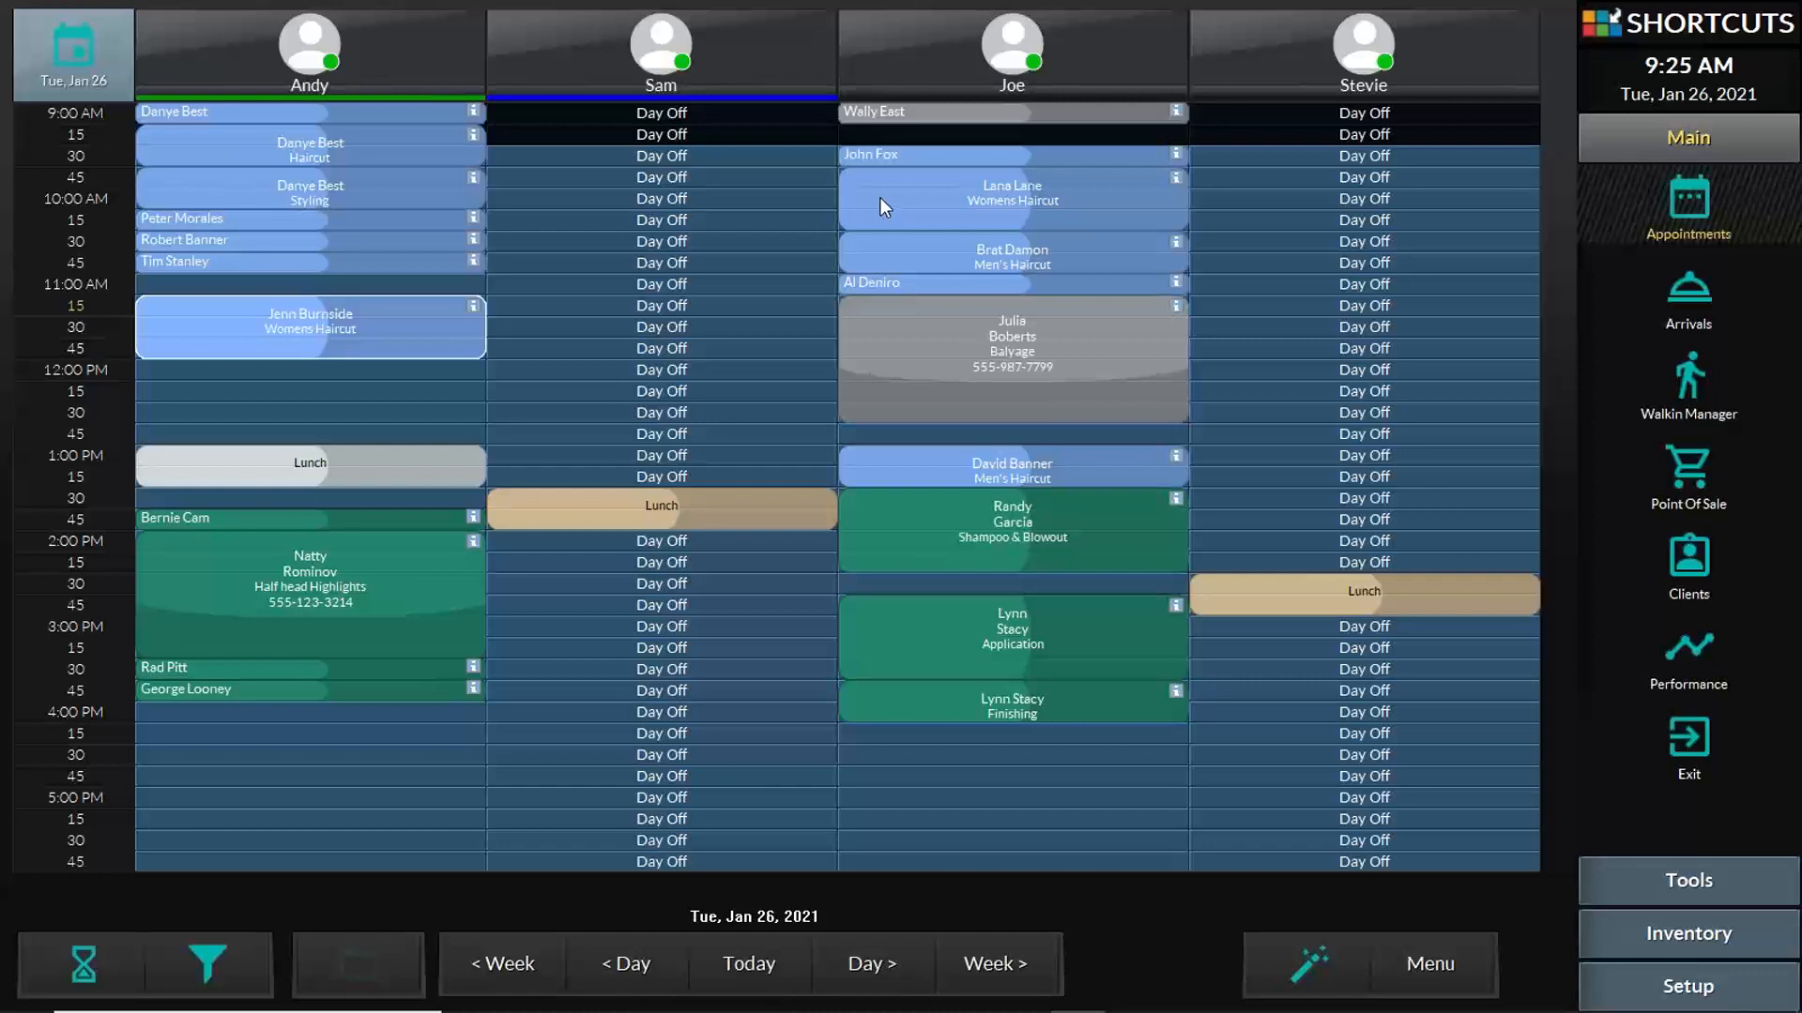
- Check out the 9:30 AM appointment in the Balyage stylist's column and change its sale to #Group (group sale)
left_click(904, 155)
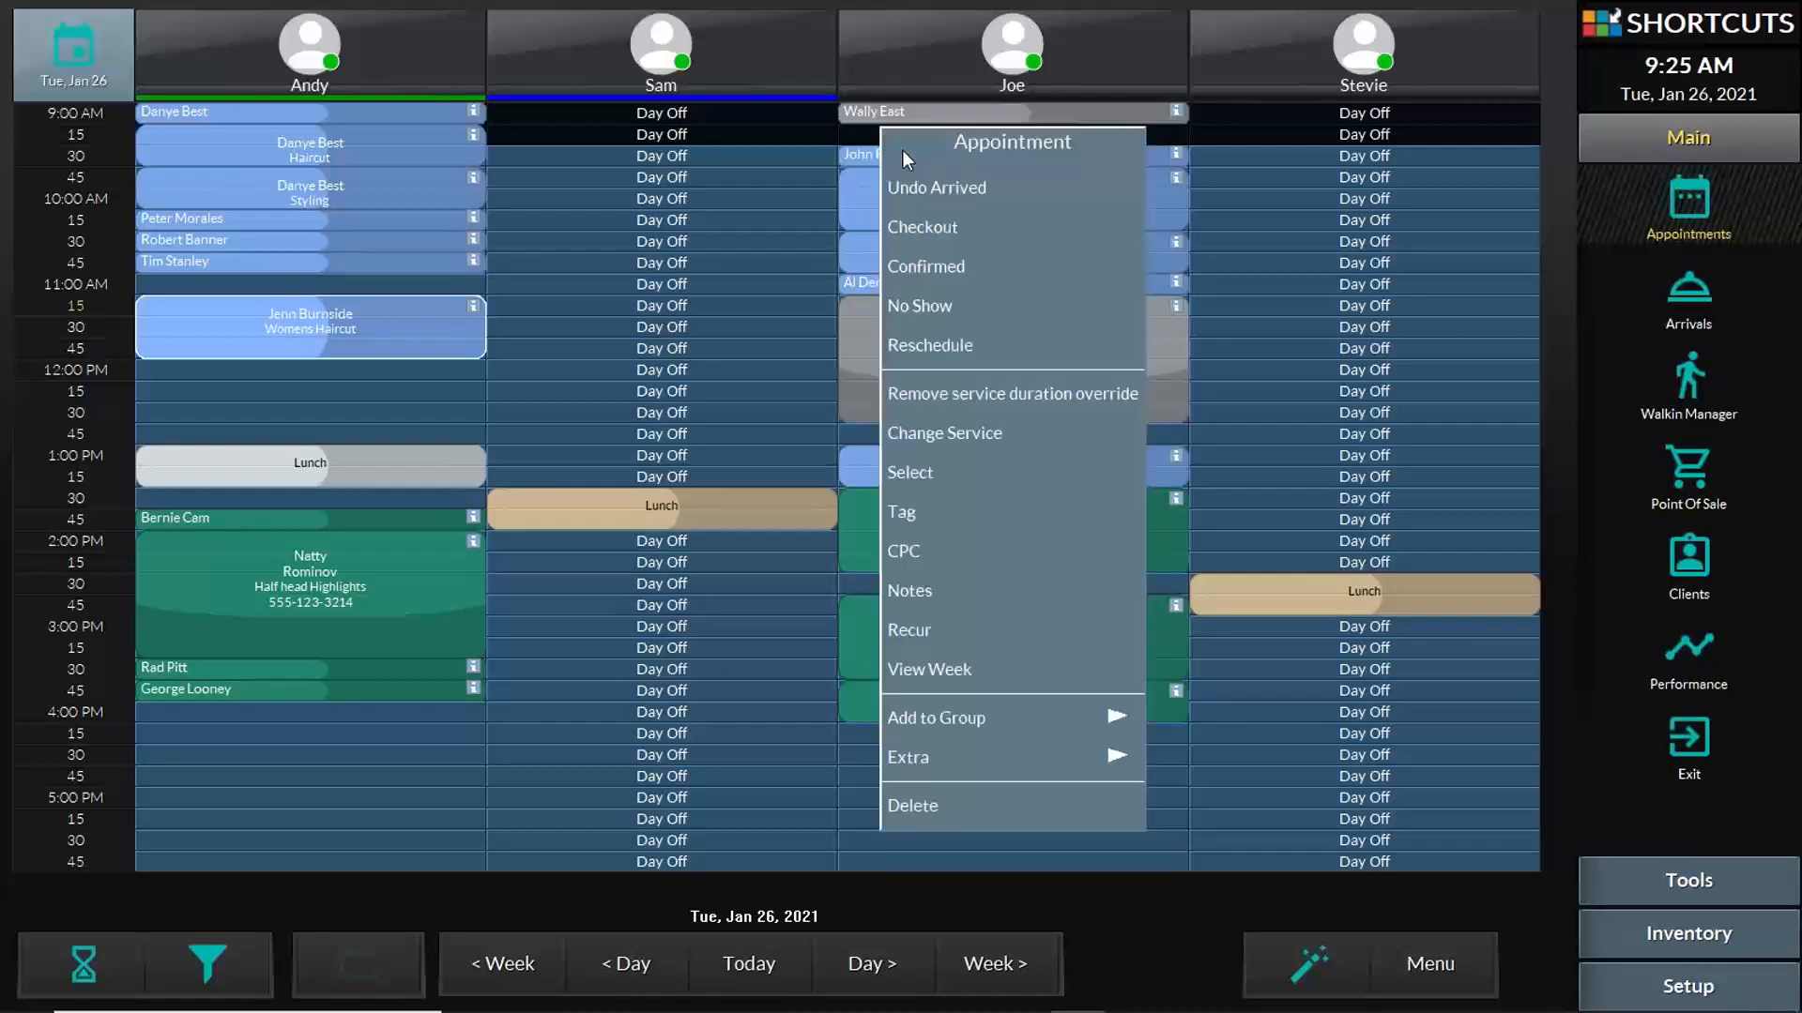
left_click(927, 227)
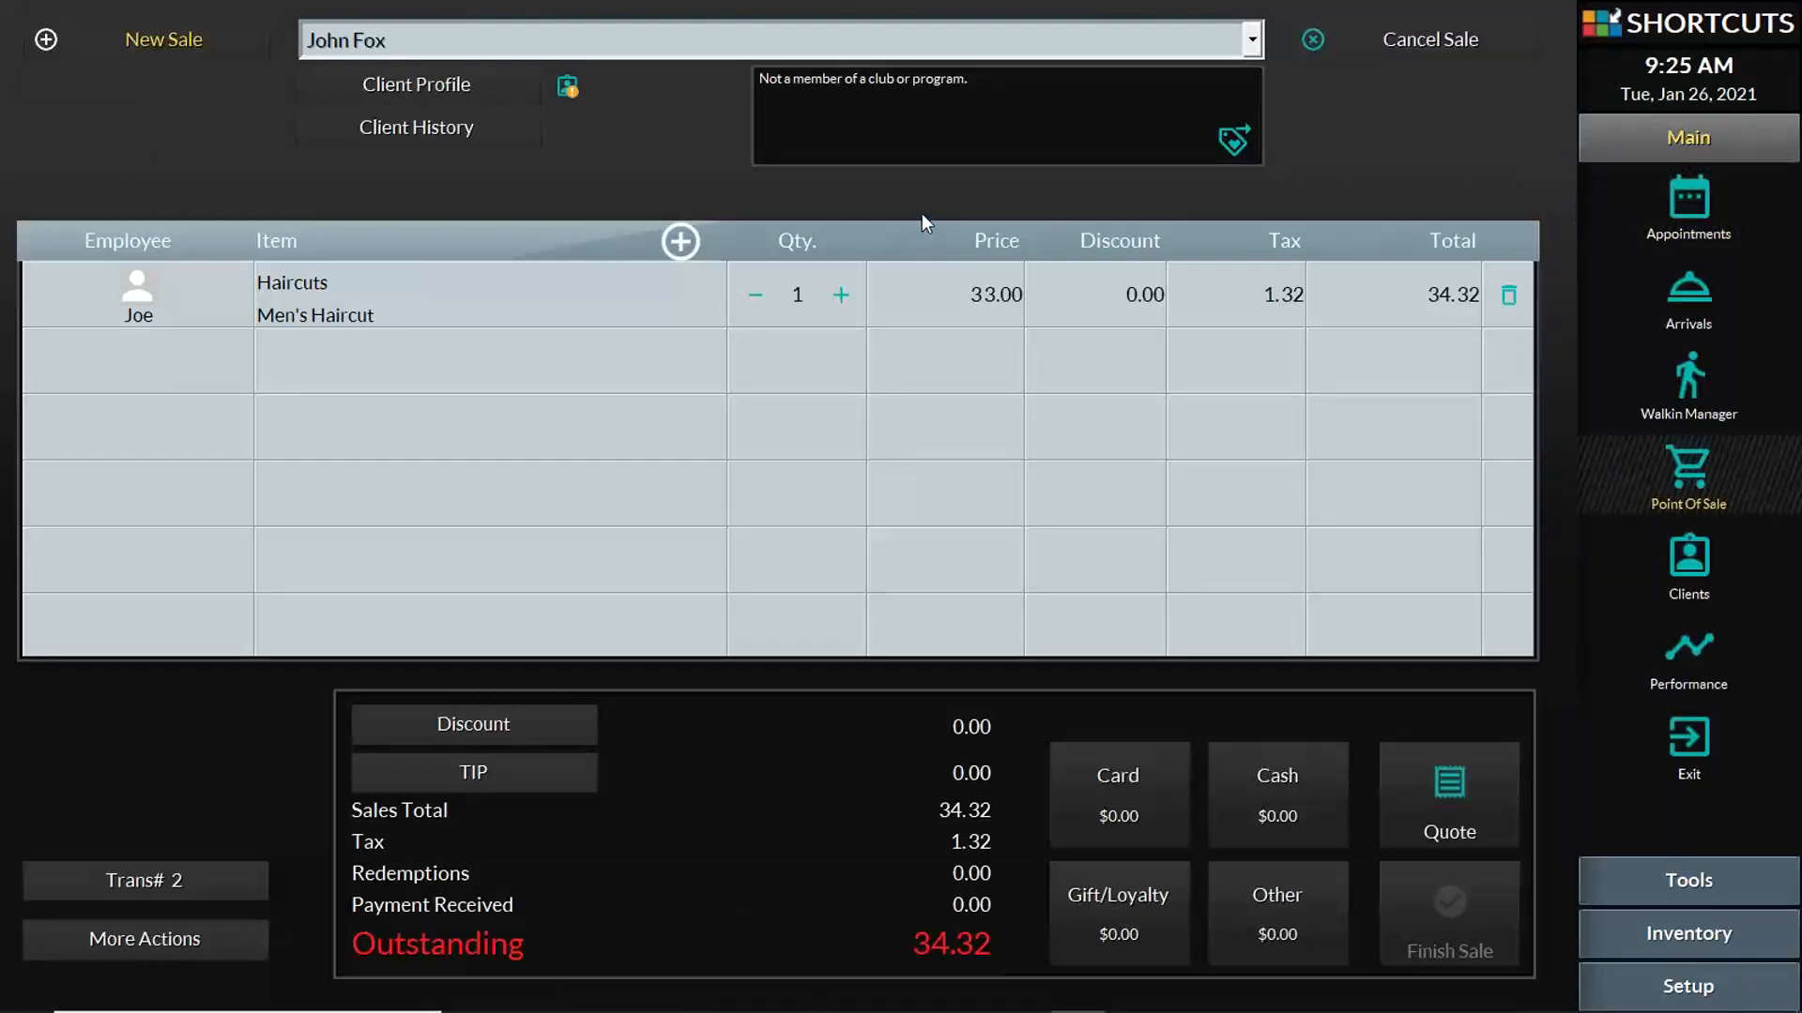
left_click(1075, 49)
left_click(1075, 49)
left_click(1075, 48)
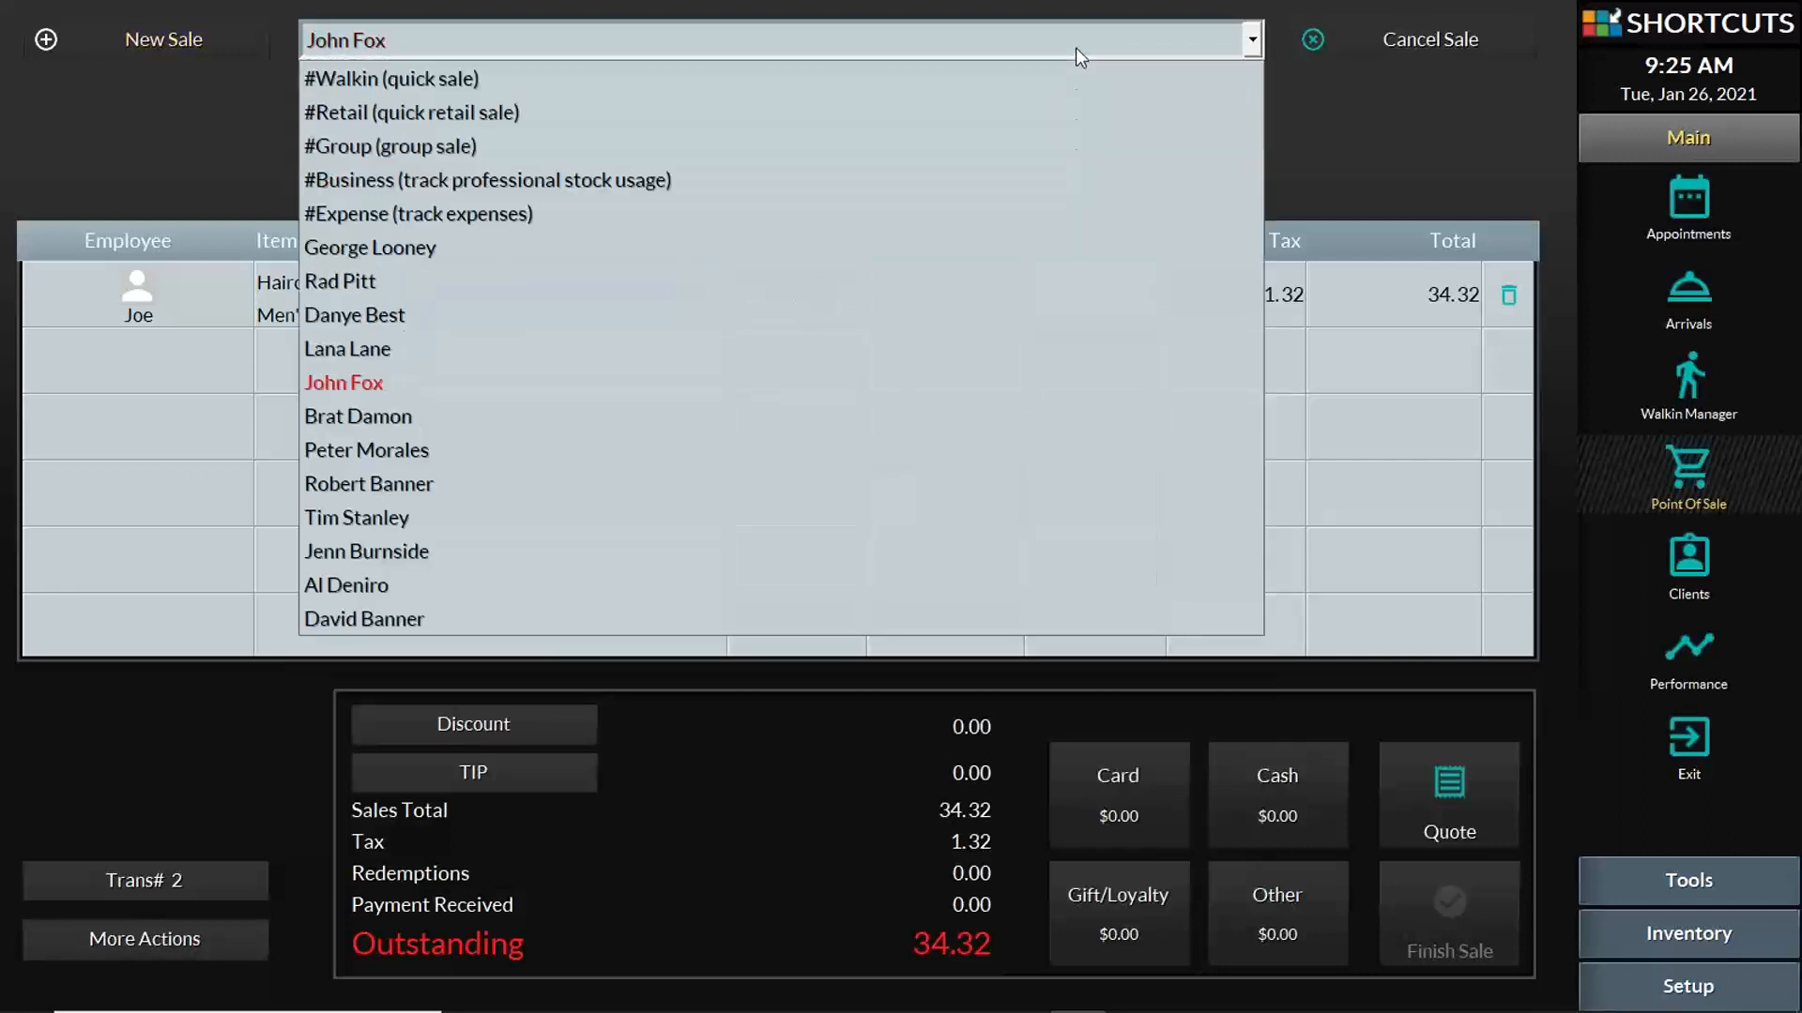
left_click(472, 147)
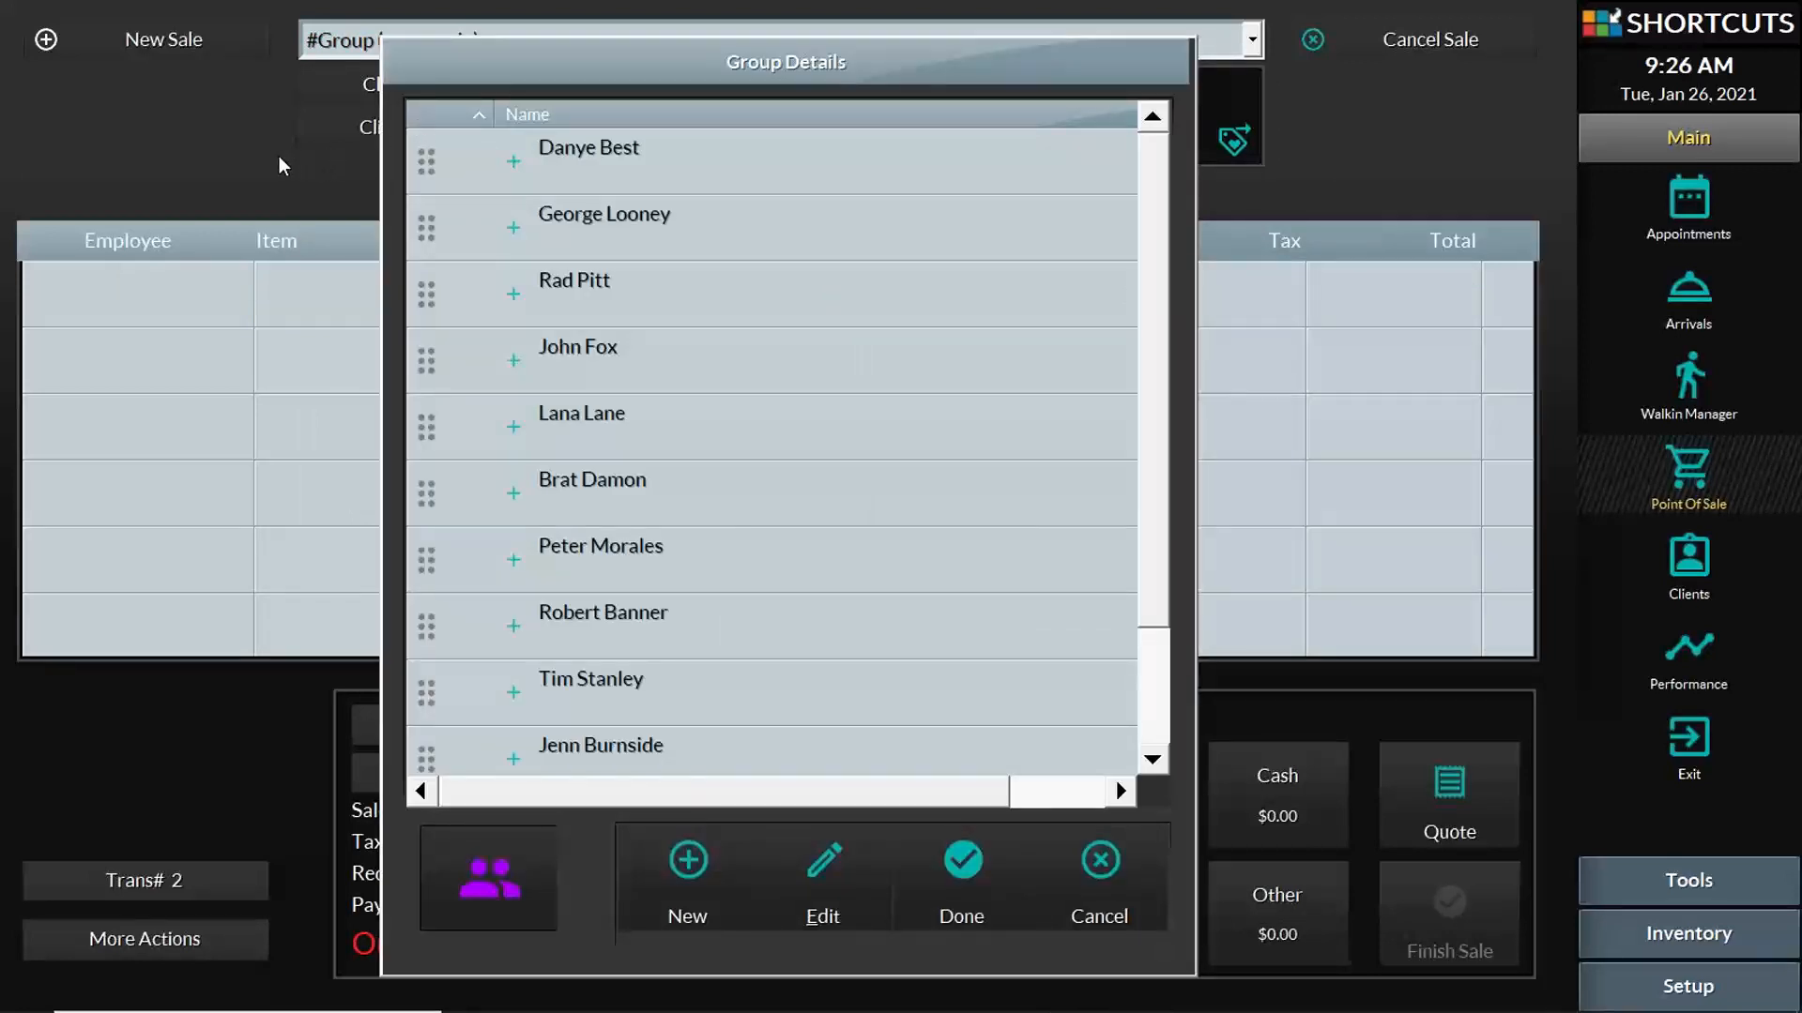
- Create the group from the fourth, fifth and eighth clients listed in Group Details
left_click(426, 358)
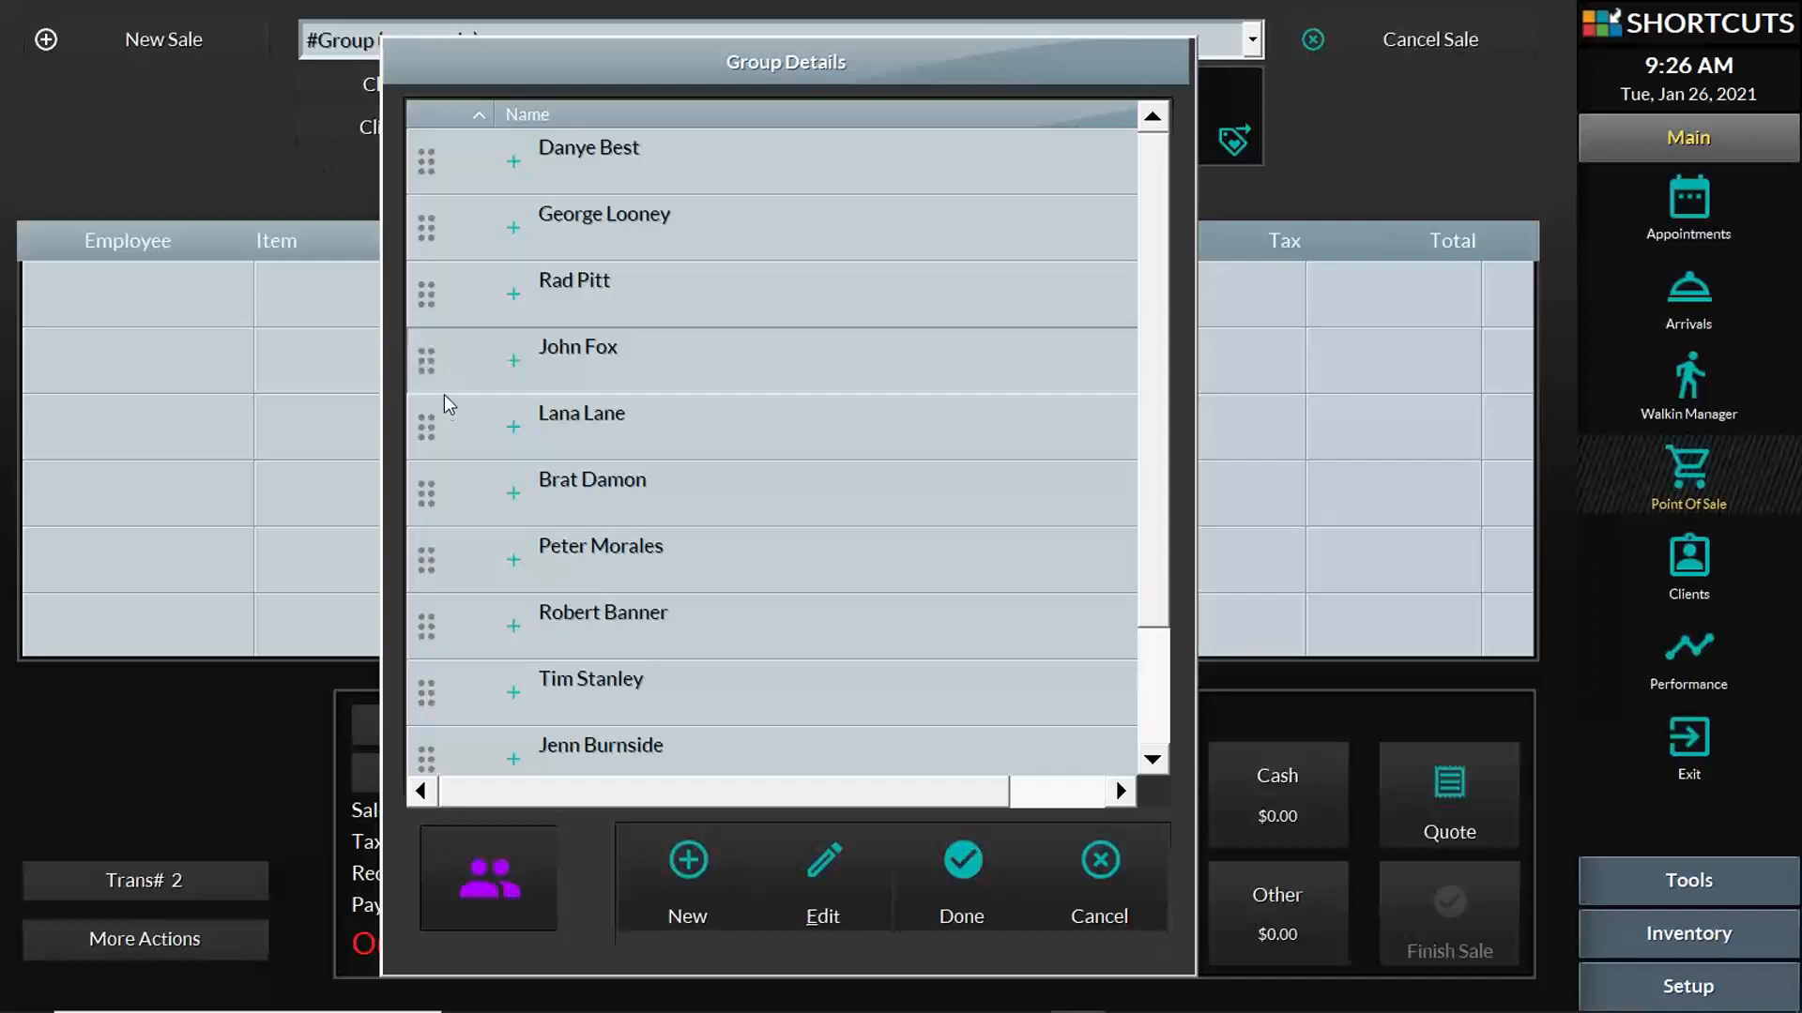
left_click(432, 423)
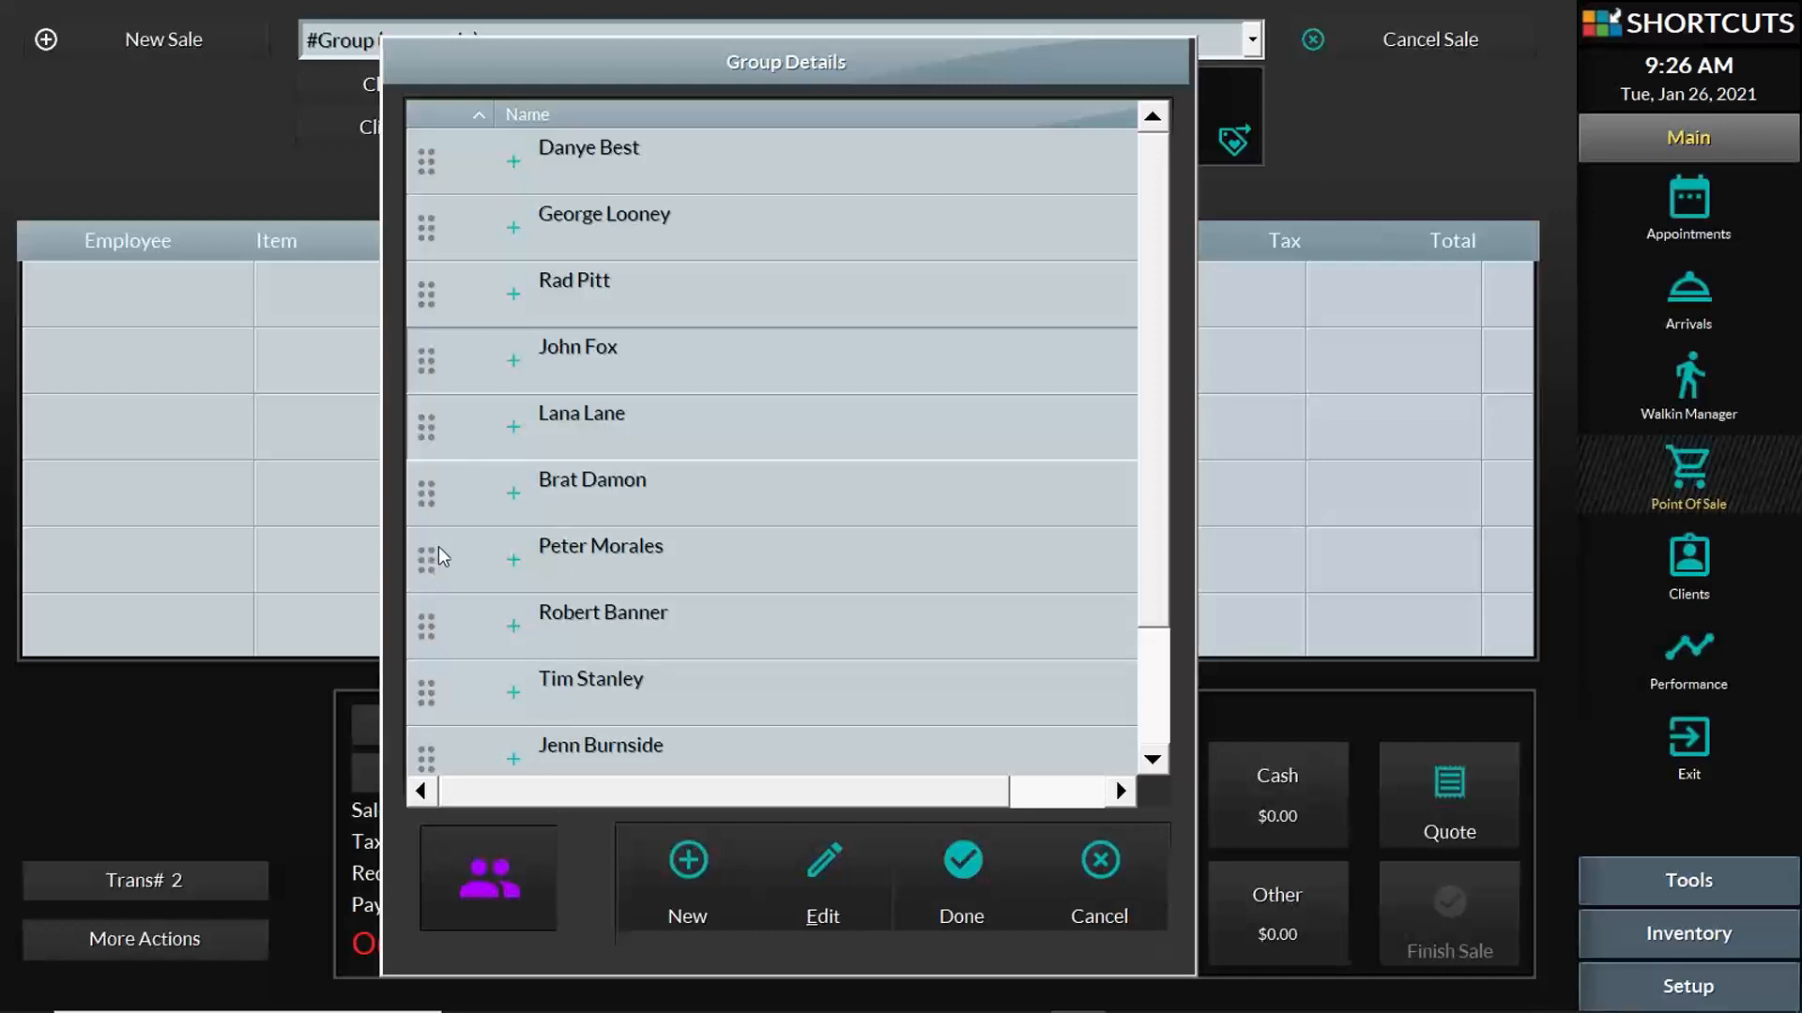
left_click(430, 625)
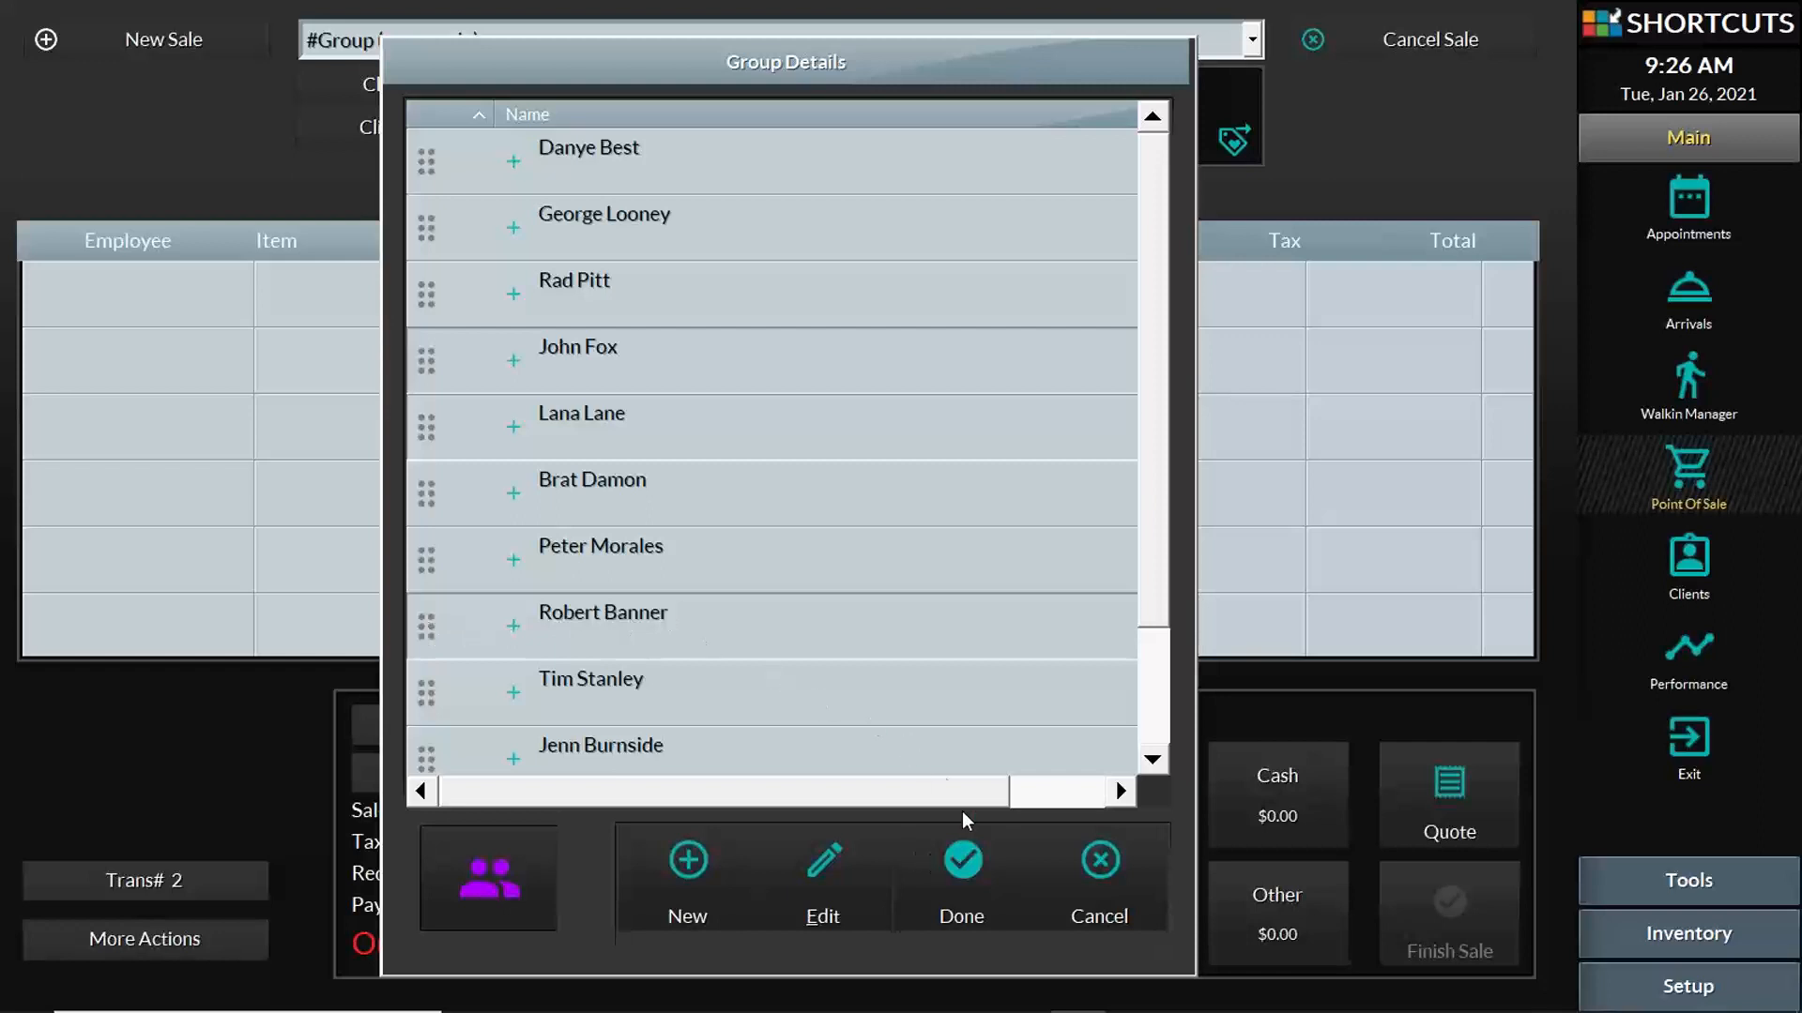
left_click(972, 858)
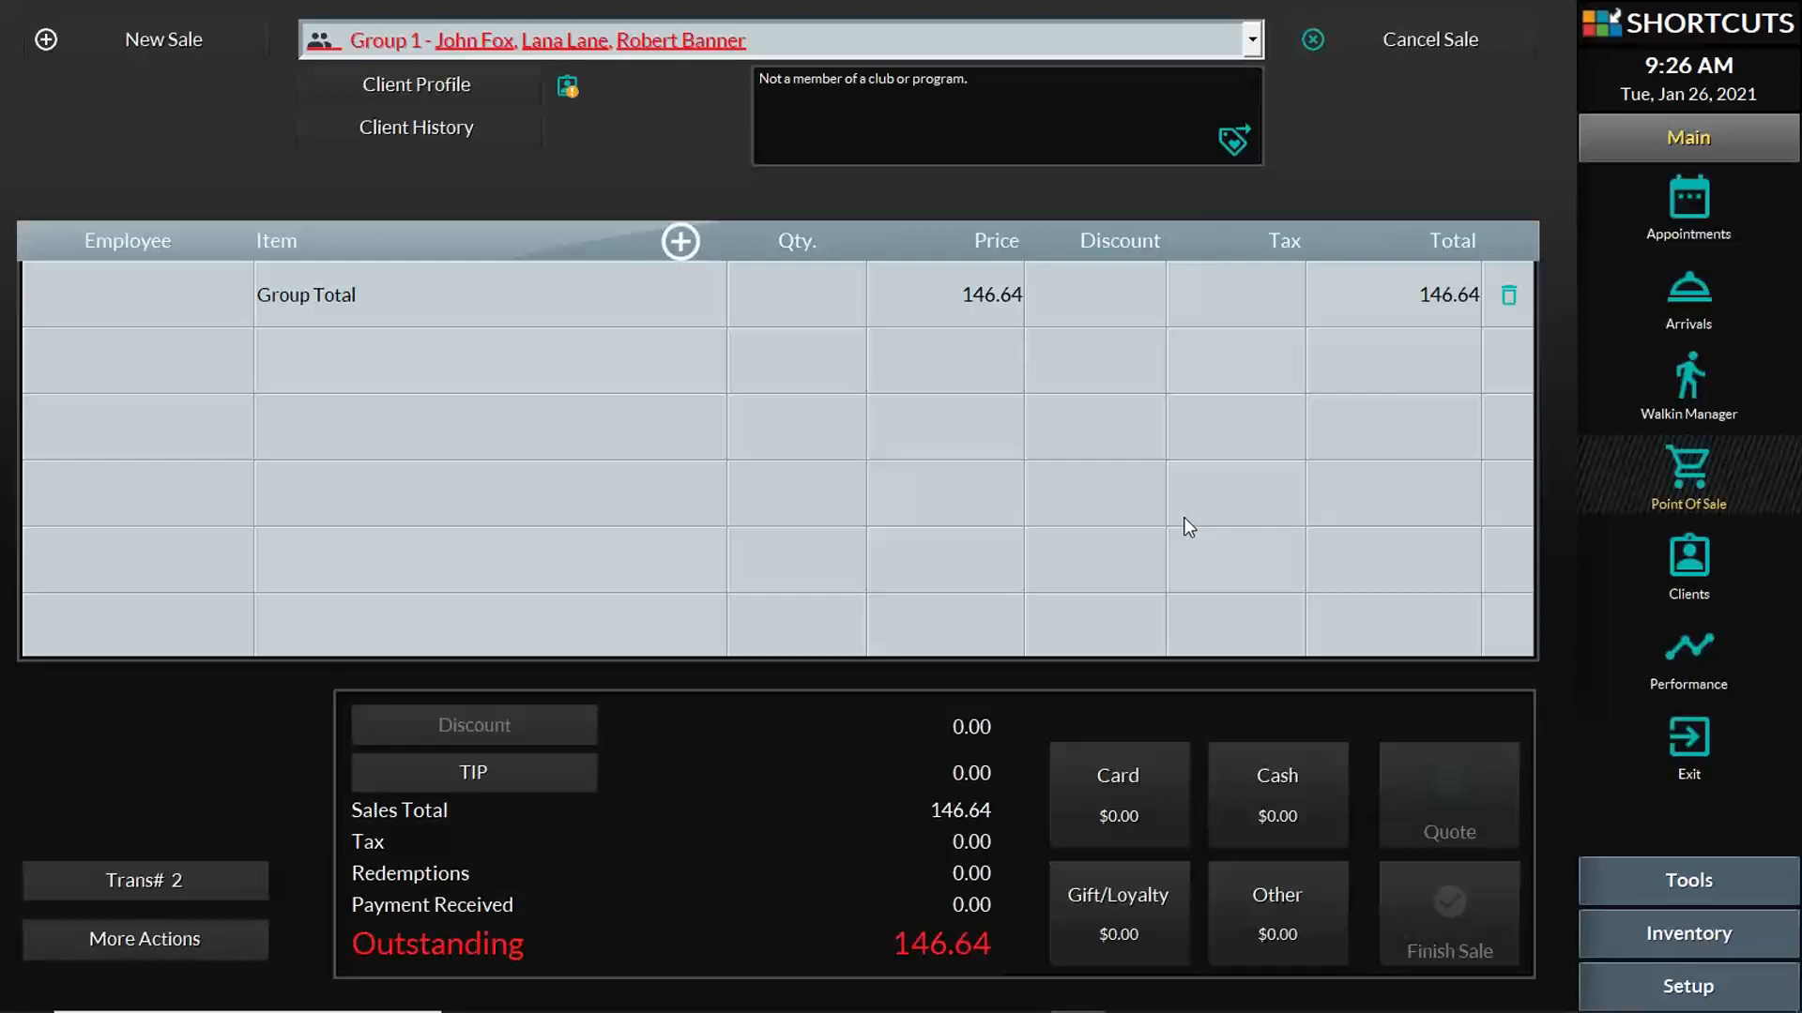
- Add AV SHAMPOO 300ML to the group's Womens Haircut client, credited to the stylist who did the haircut
left_click(1255, 48)
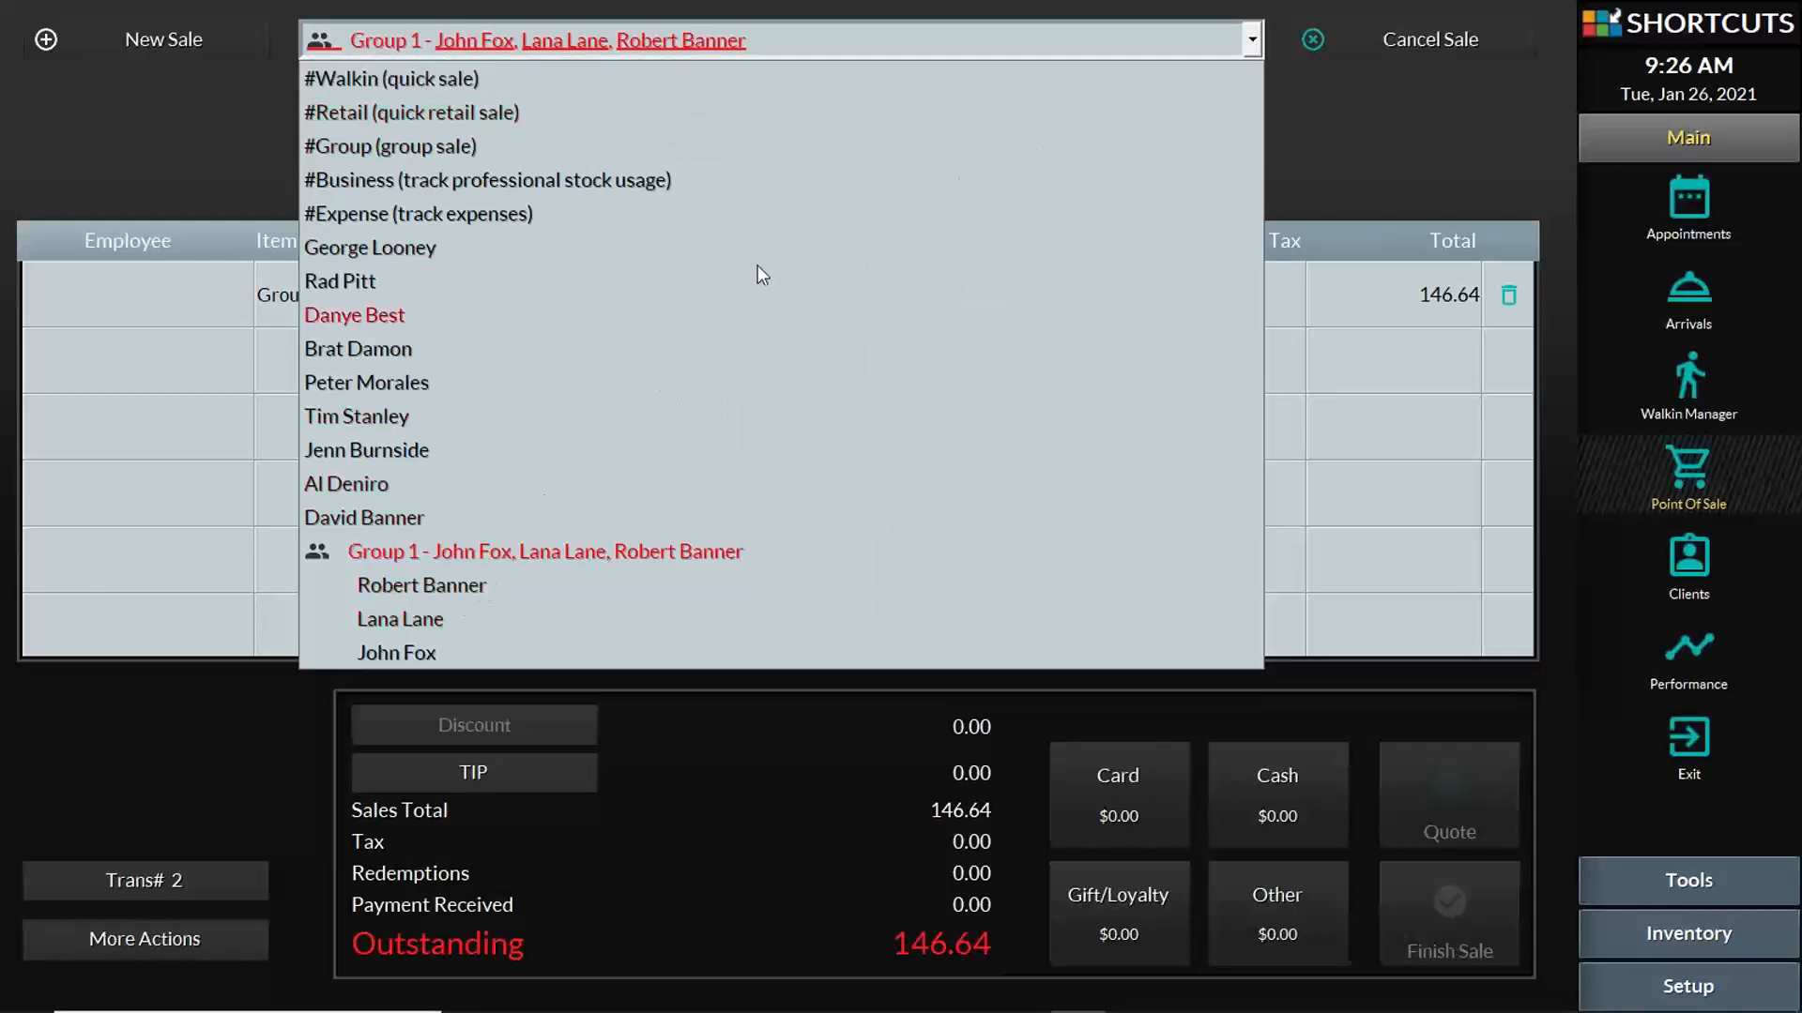
left_click(413, 624)
left_click(603, 358)
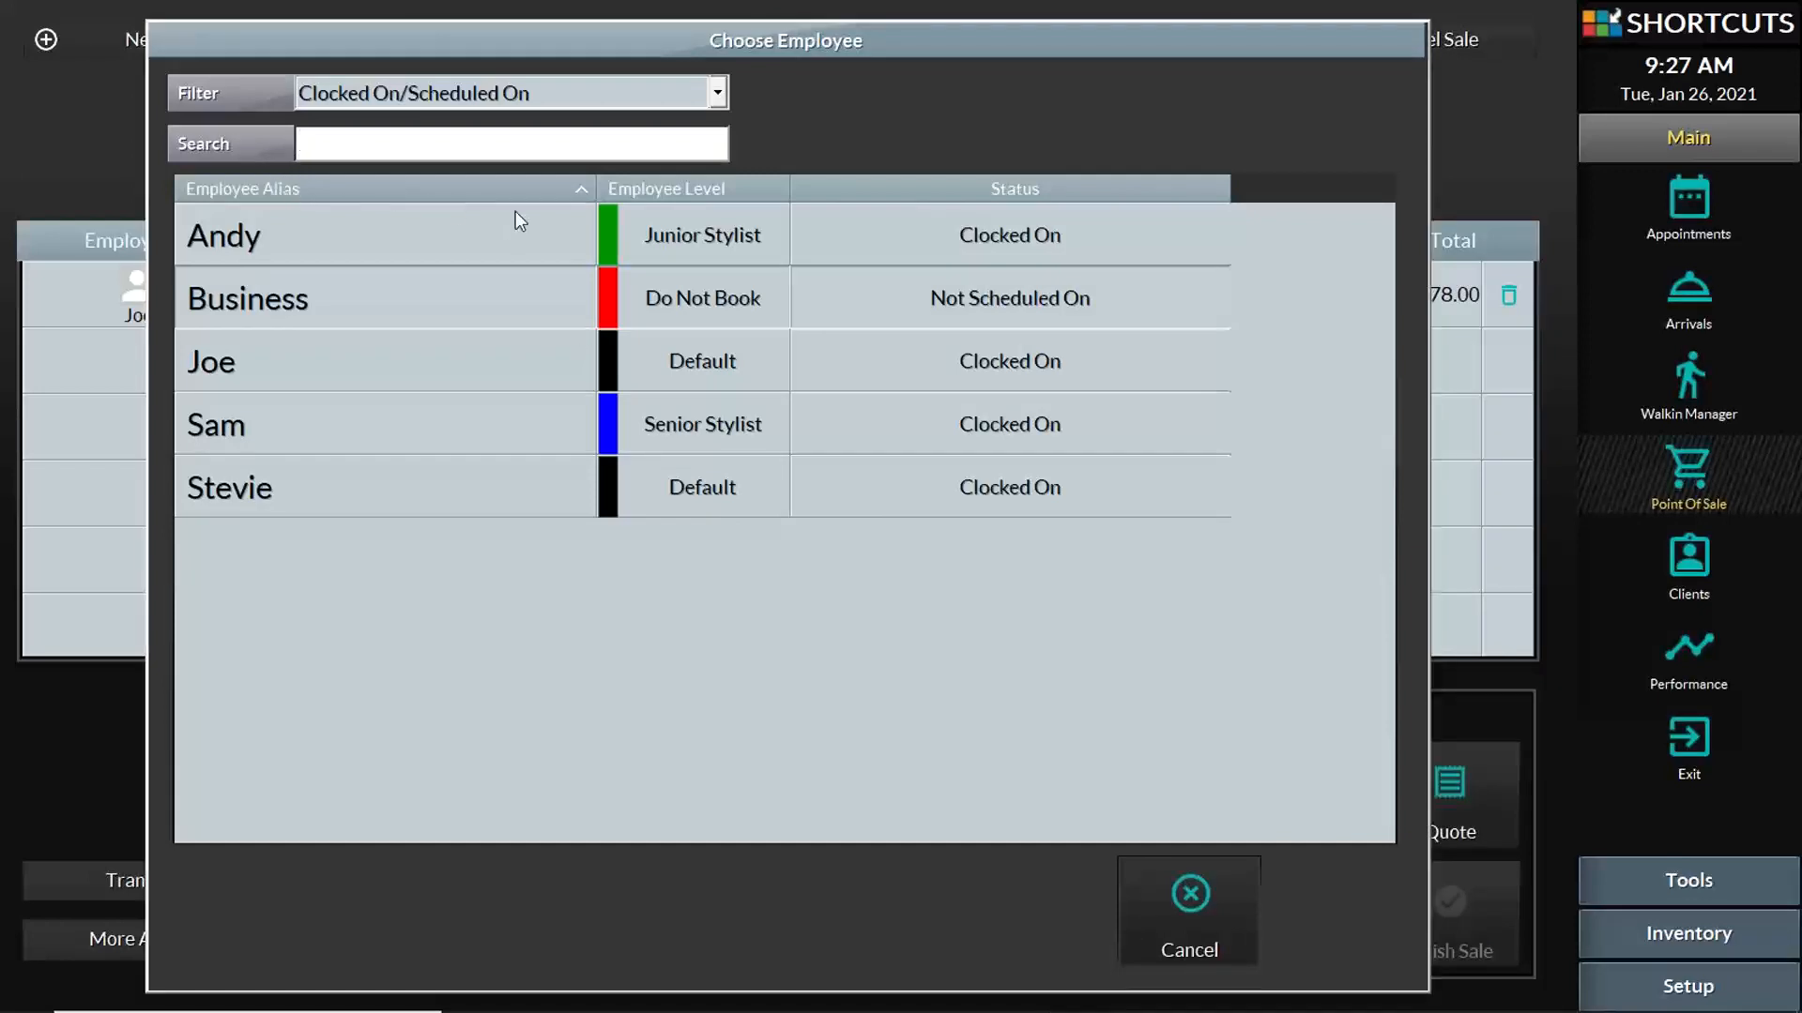
left_click(313, 368)
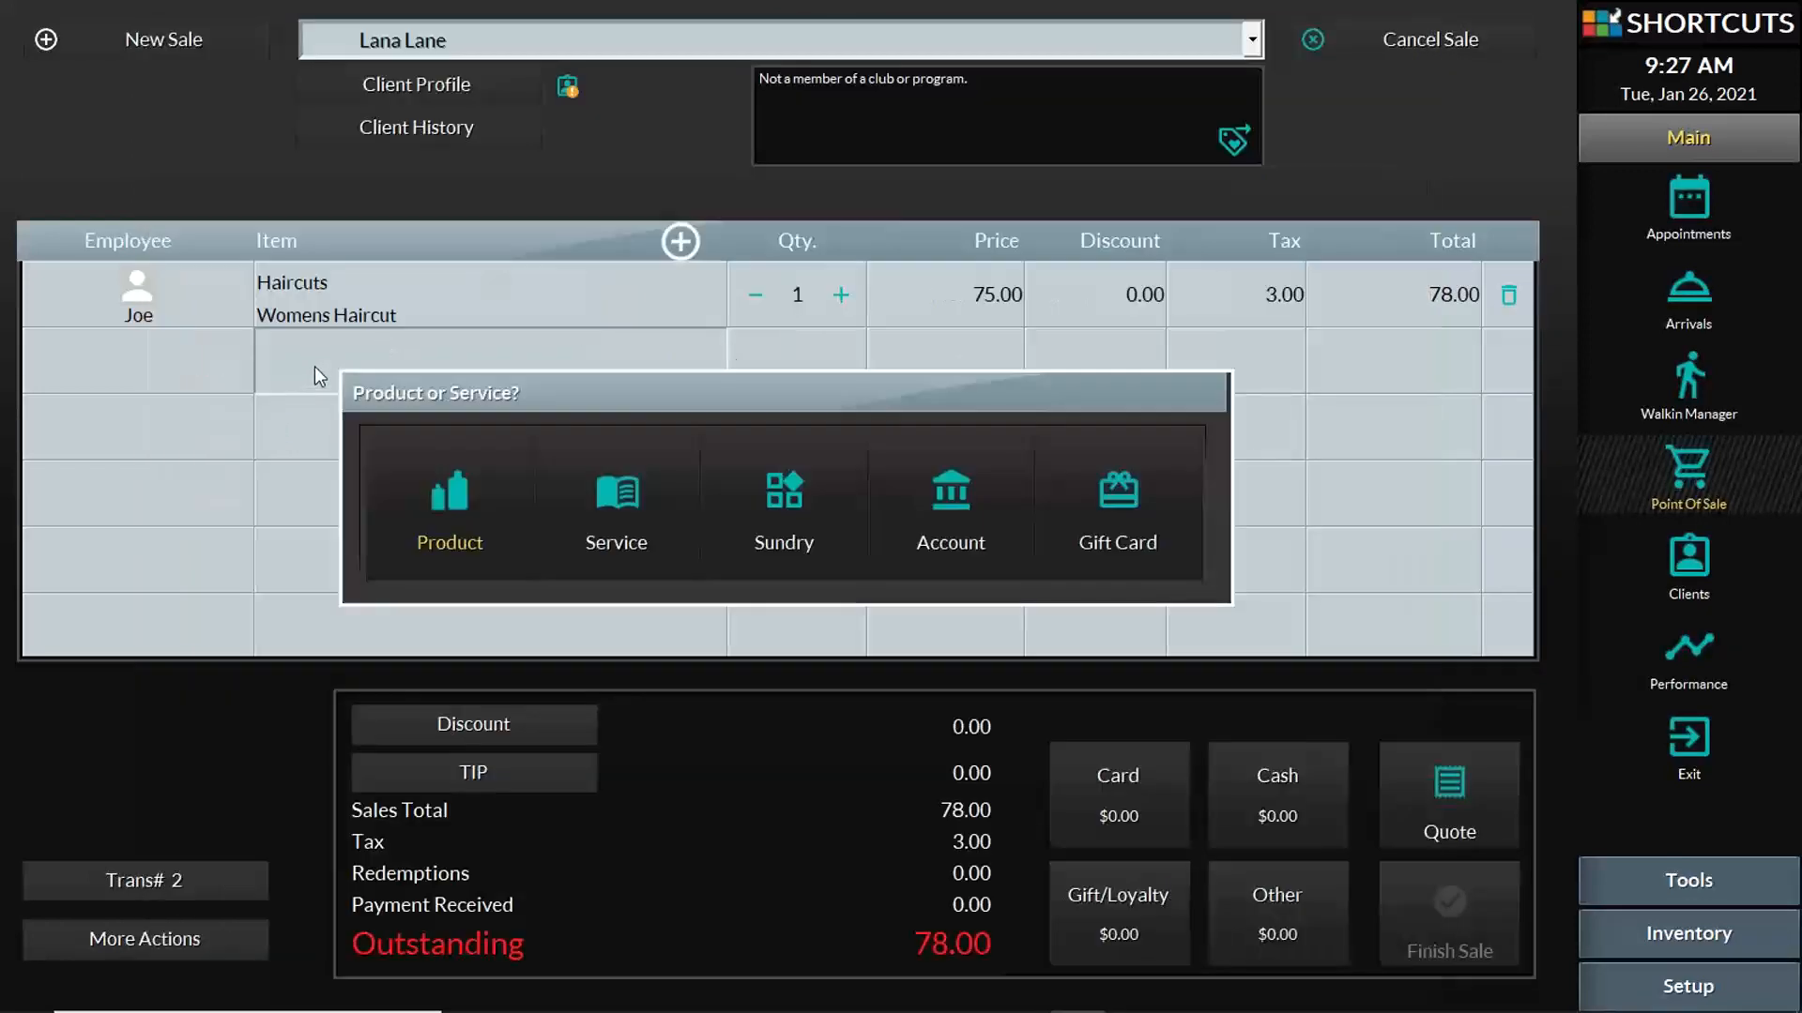
left_click(409, 511)
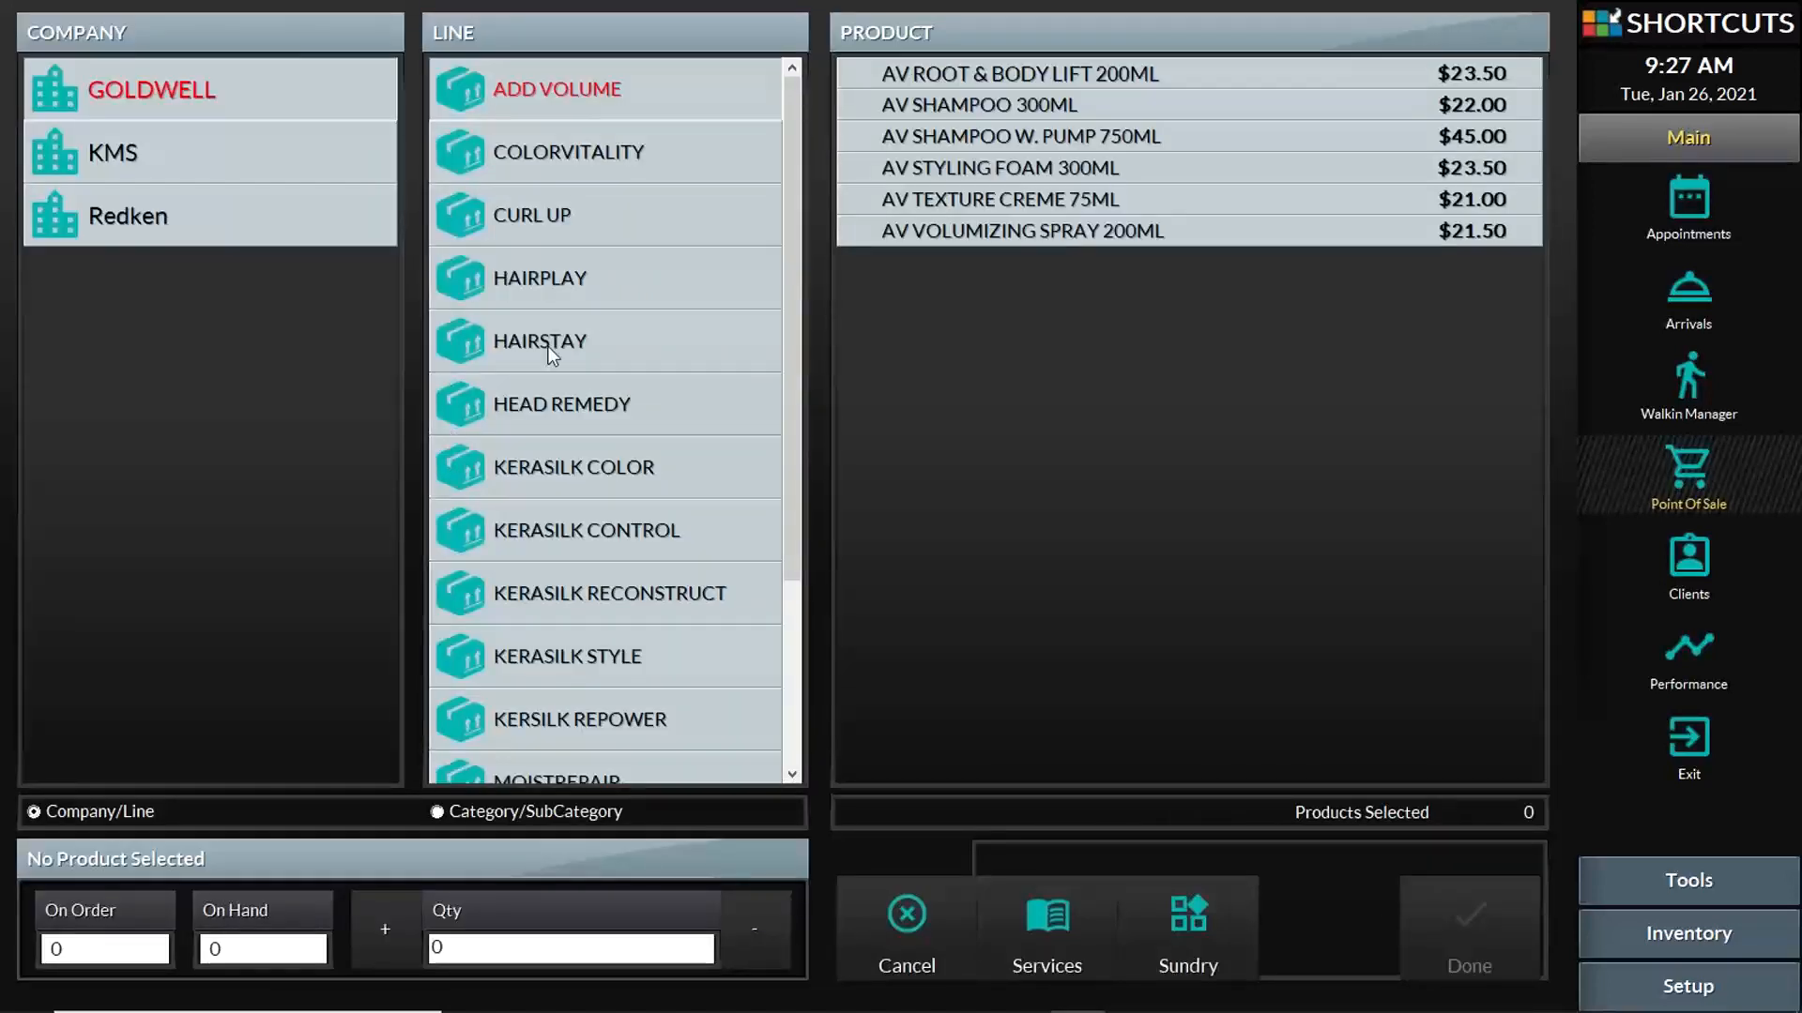
left_click(1090, 111)
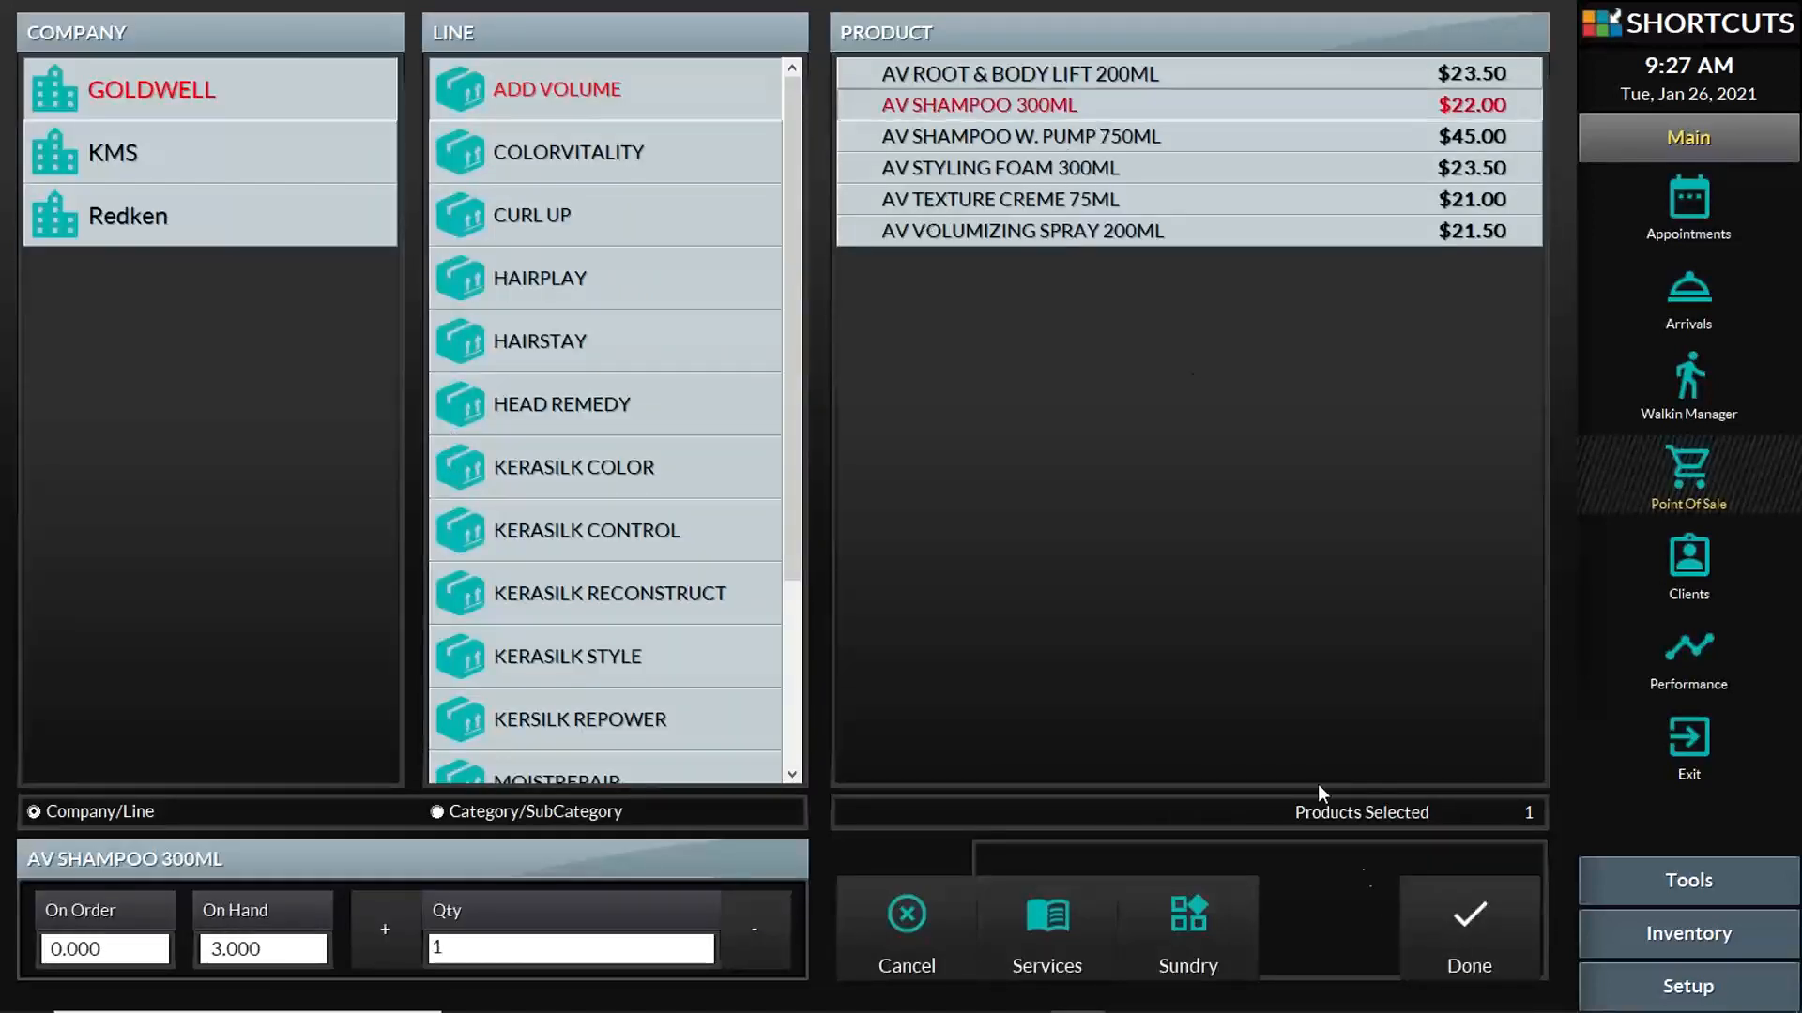
left_click(1467, 922)
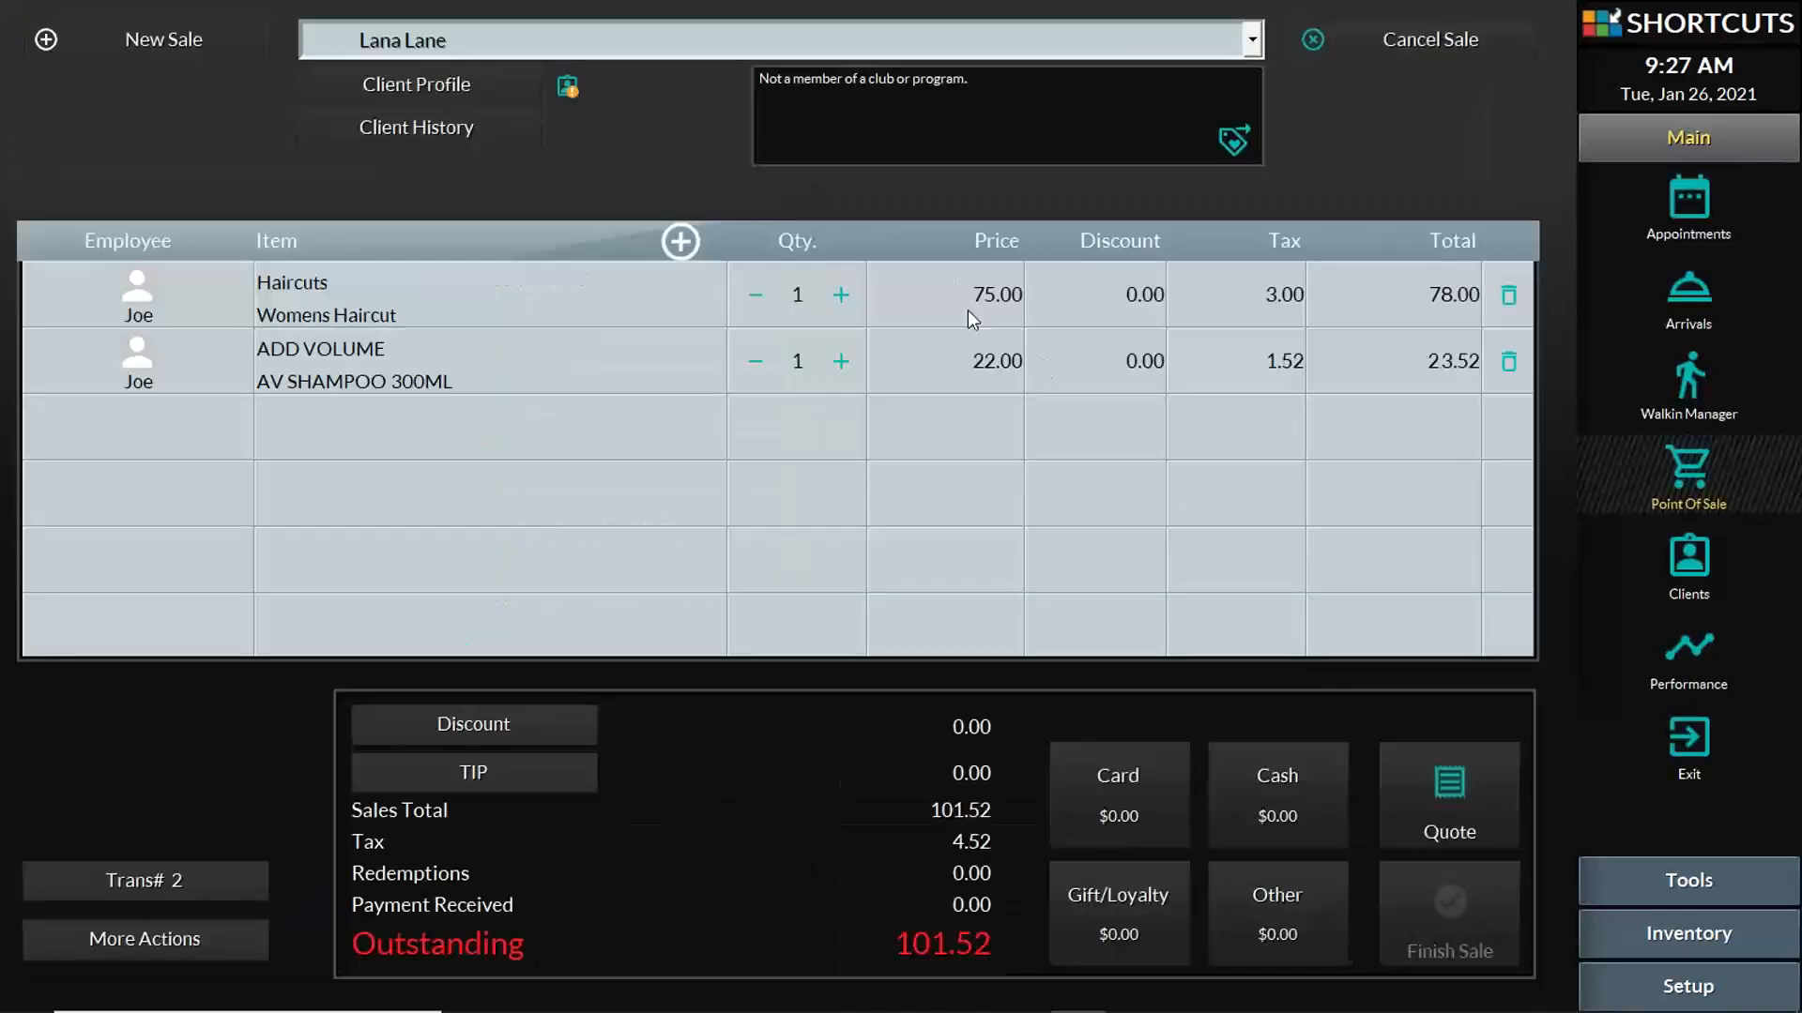
- Return to the combined Group 1 sale and pay the full $170.16 by MasterCard
left_click(1252, 42)
left_click(1253, 41)
left_click(1253, 42)
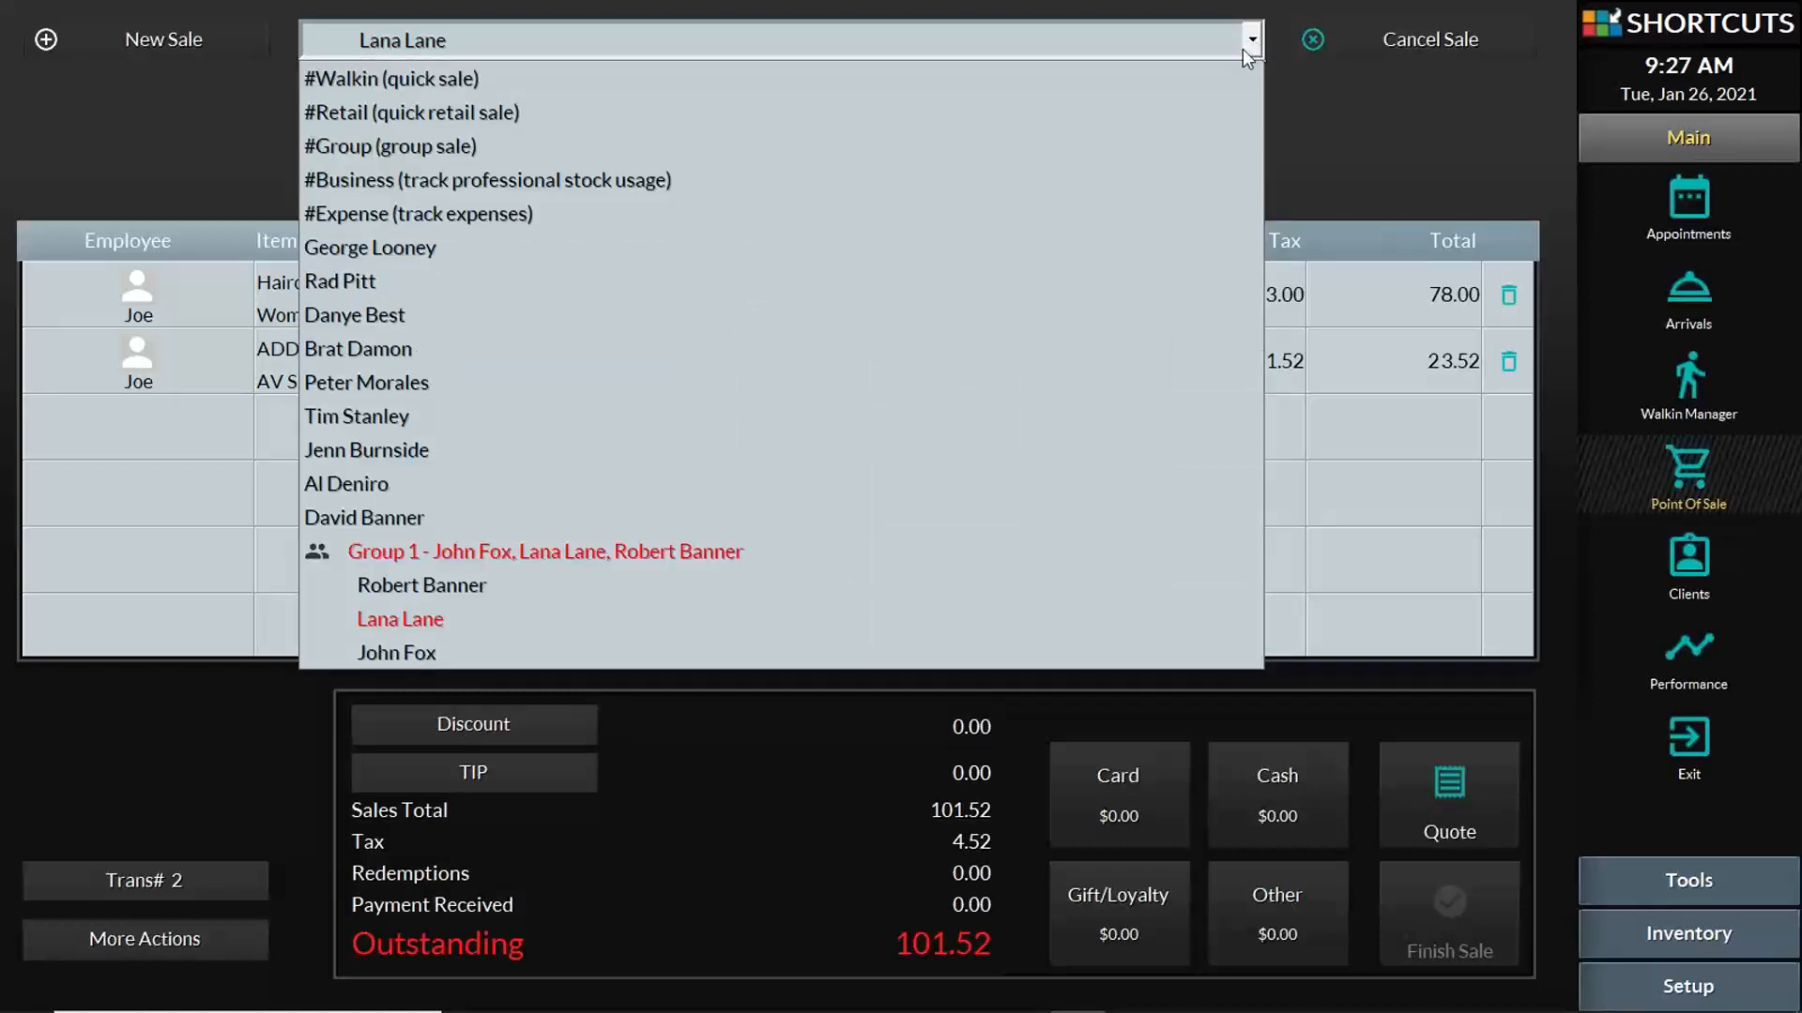
left_click(477, 551)
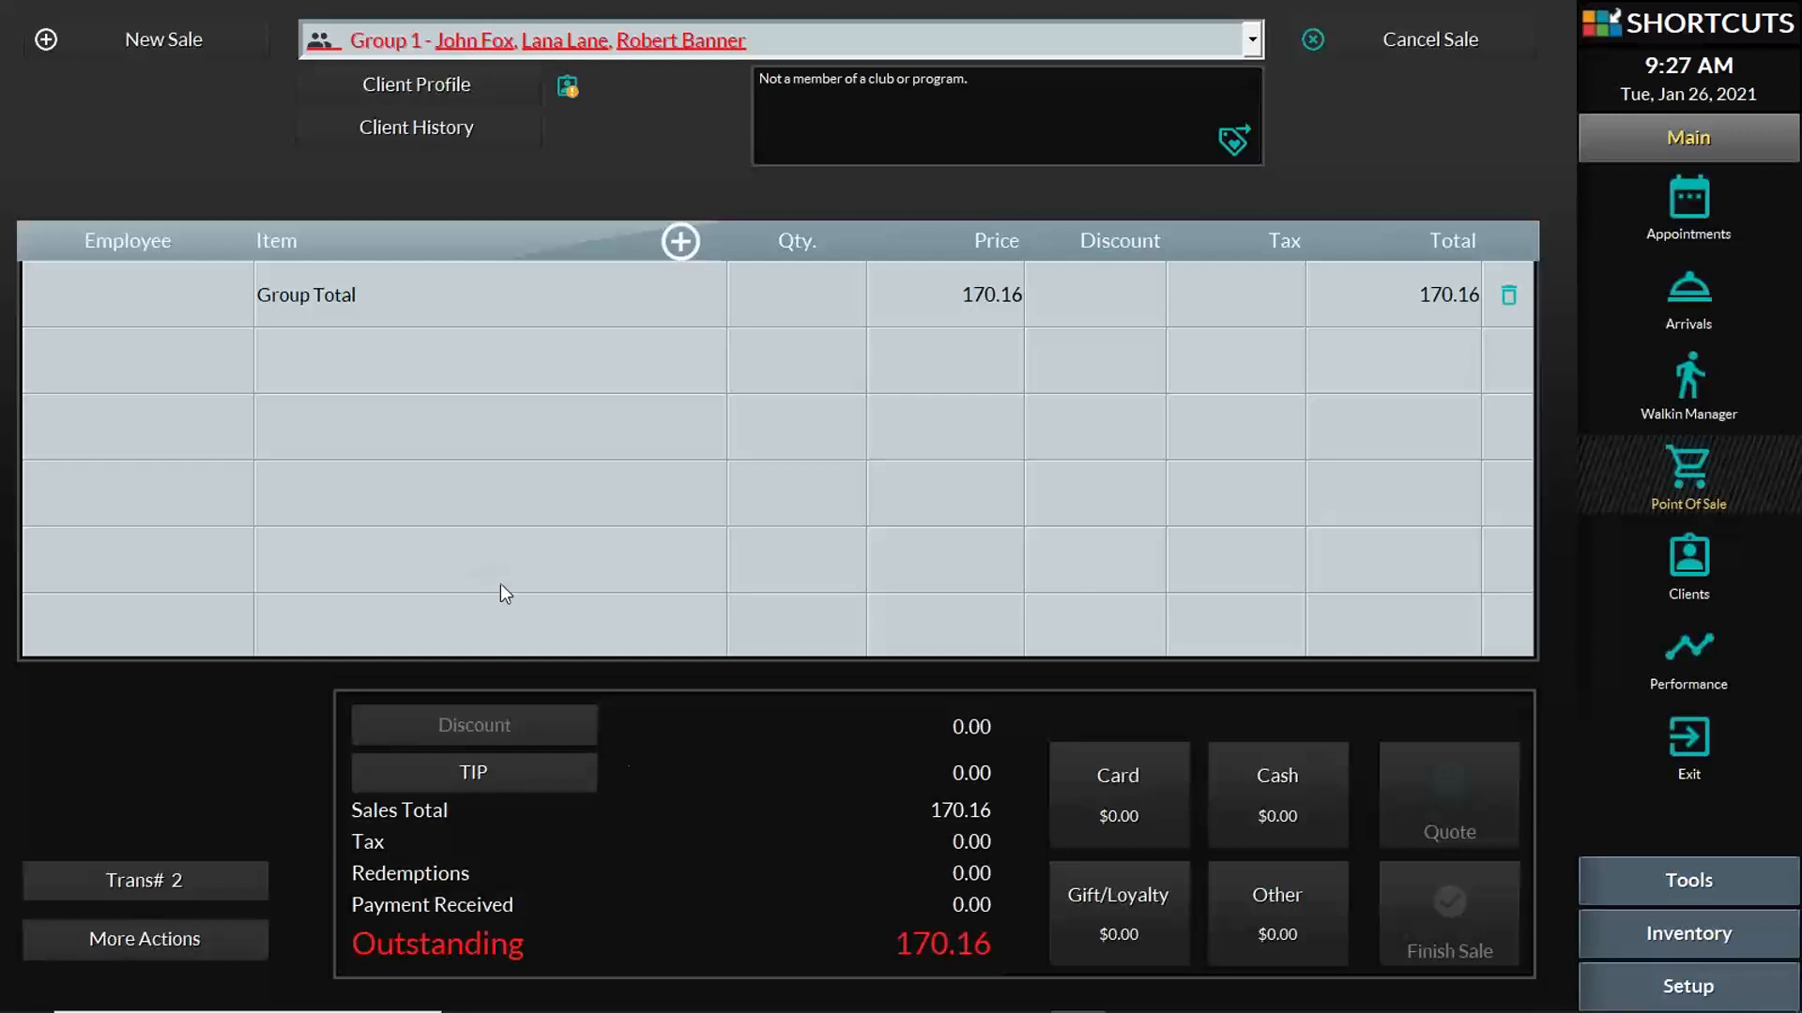
left_click(1124, 800)
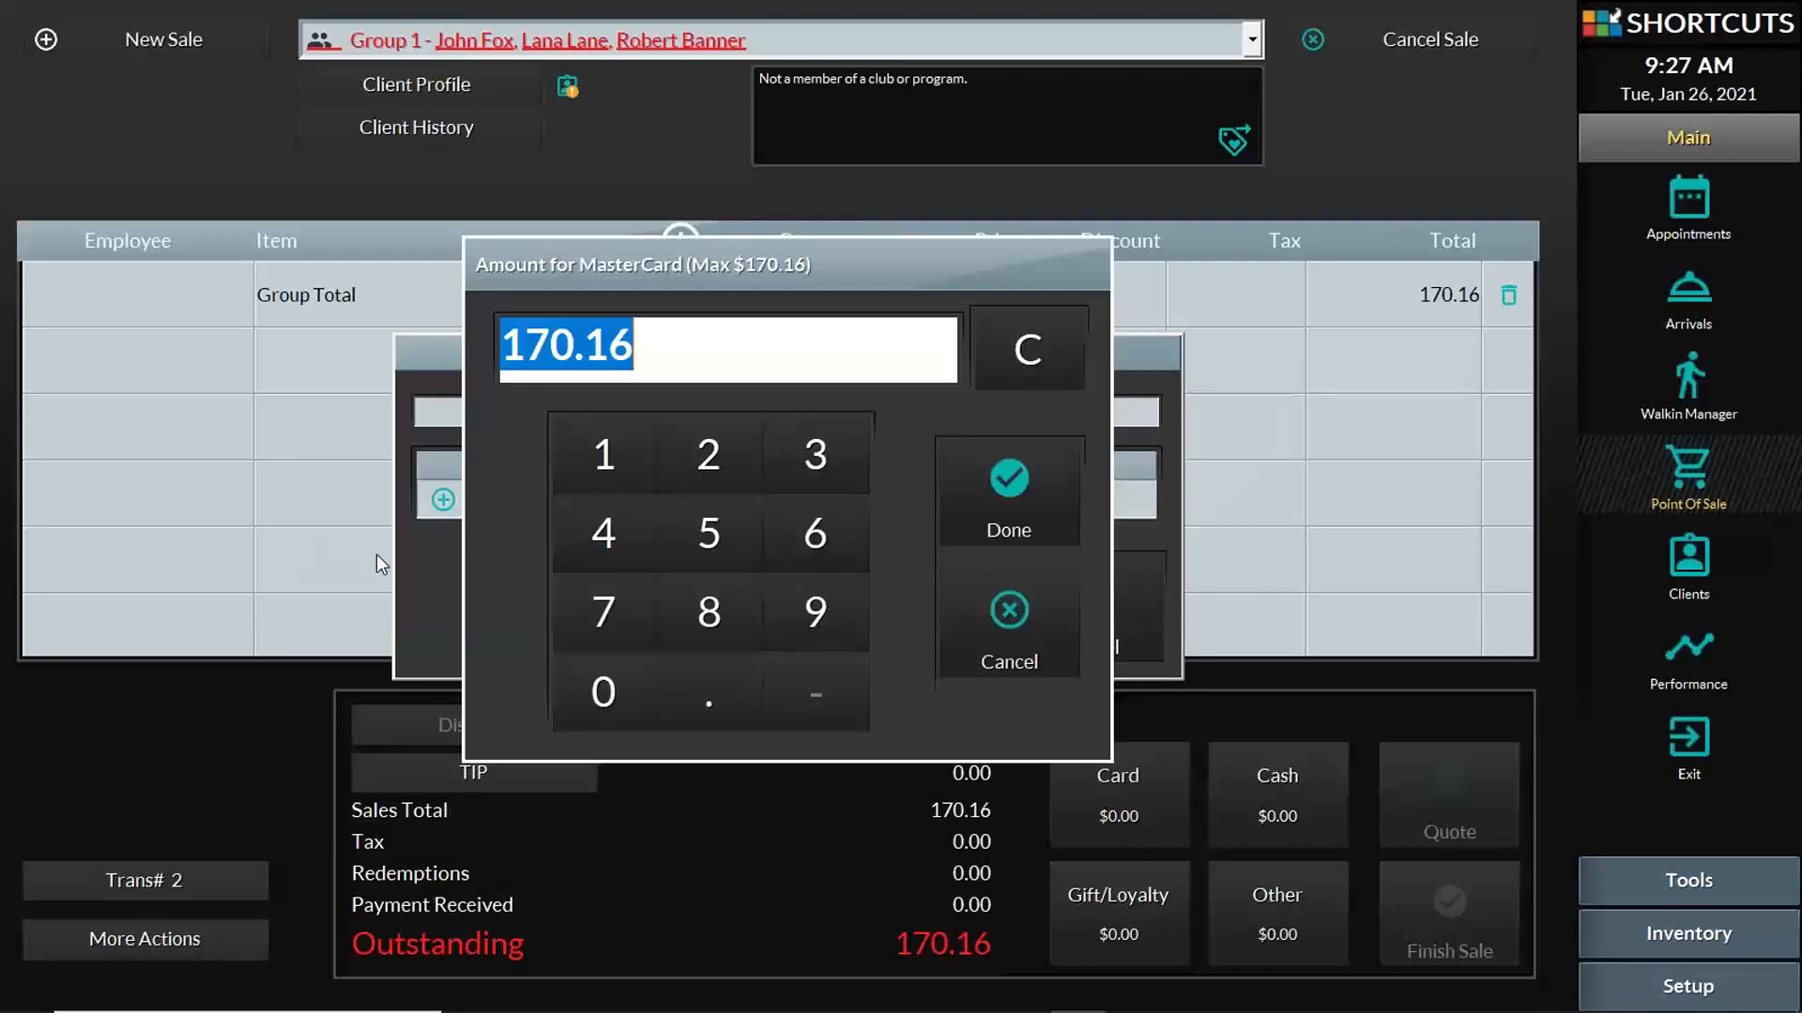
left_click(1000, 494)
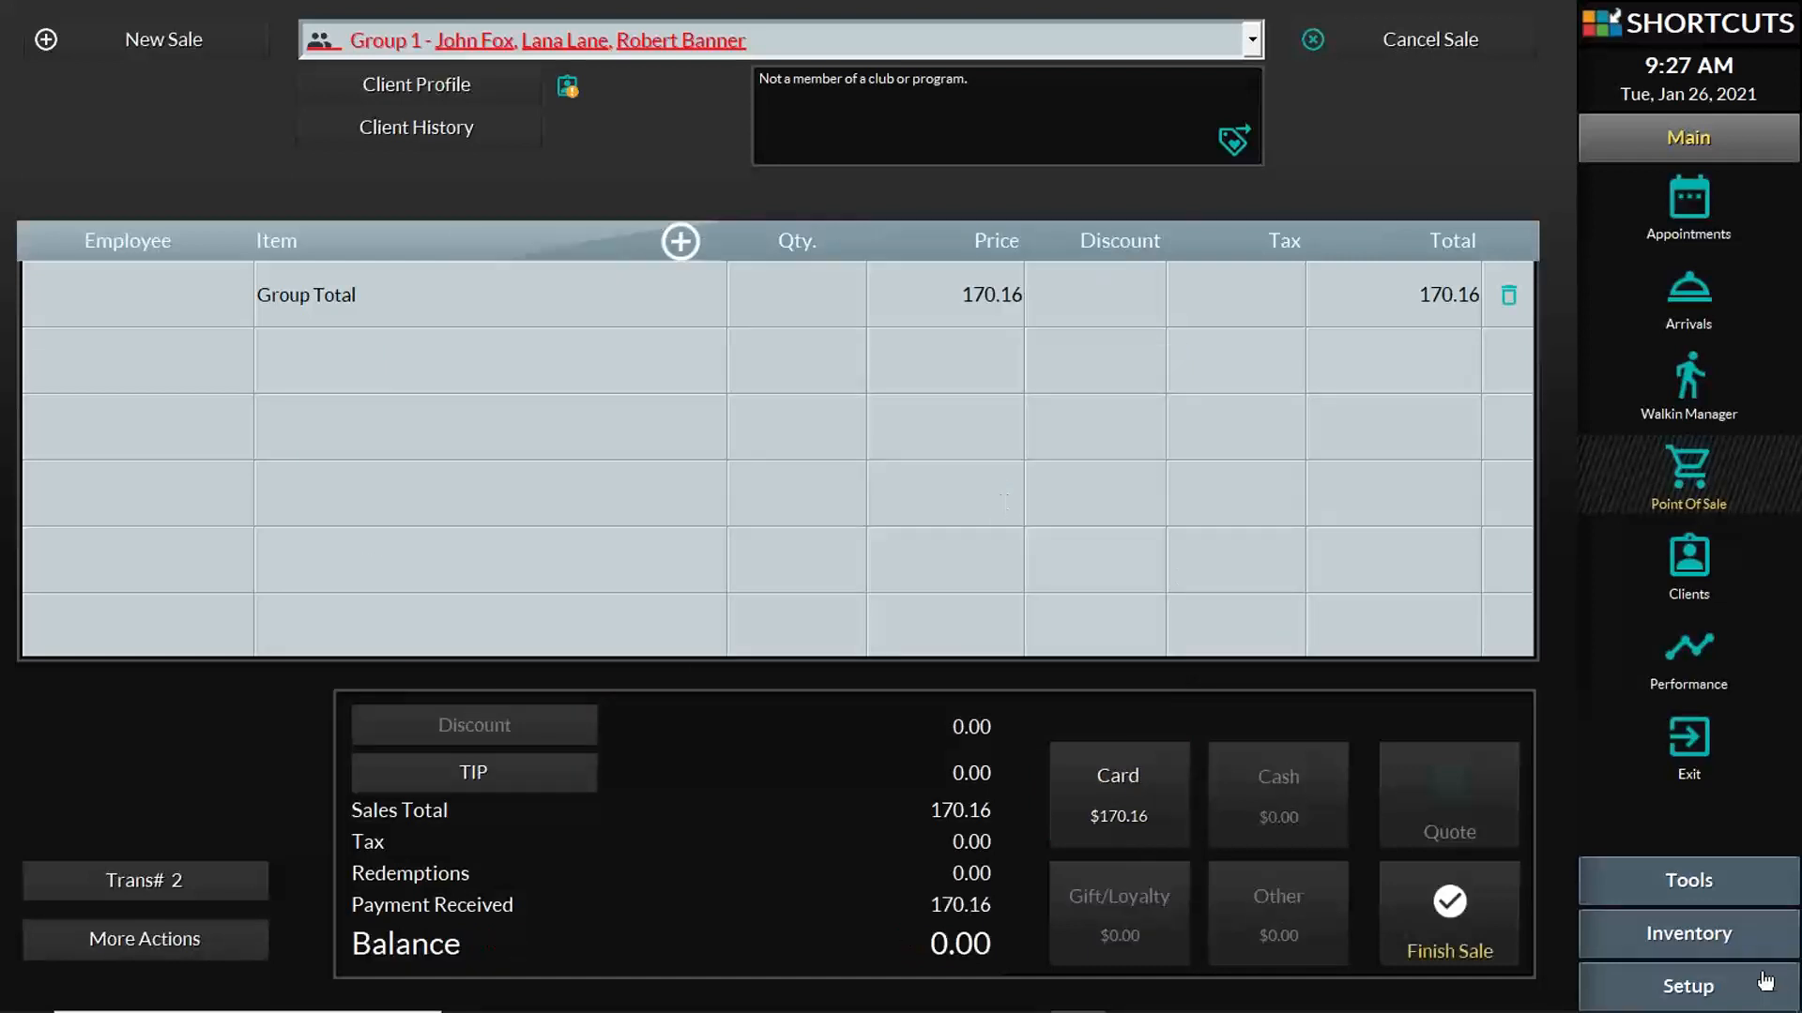
- Finish the group sale with the second group member as receipt recipient and No Receipt
left_click(1447, 915)
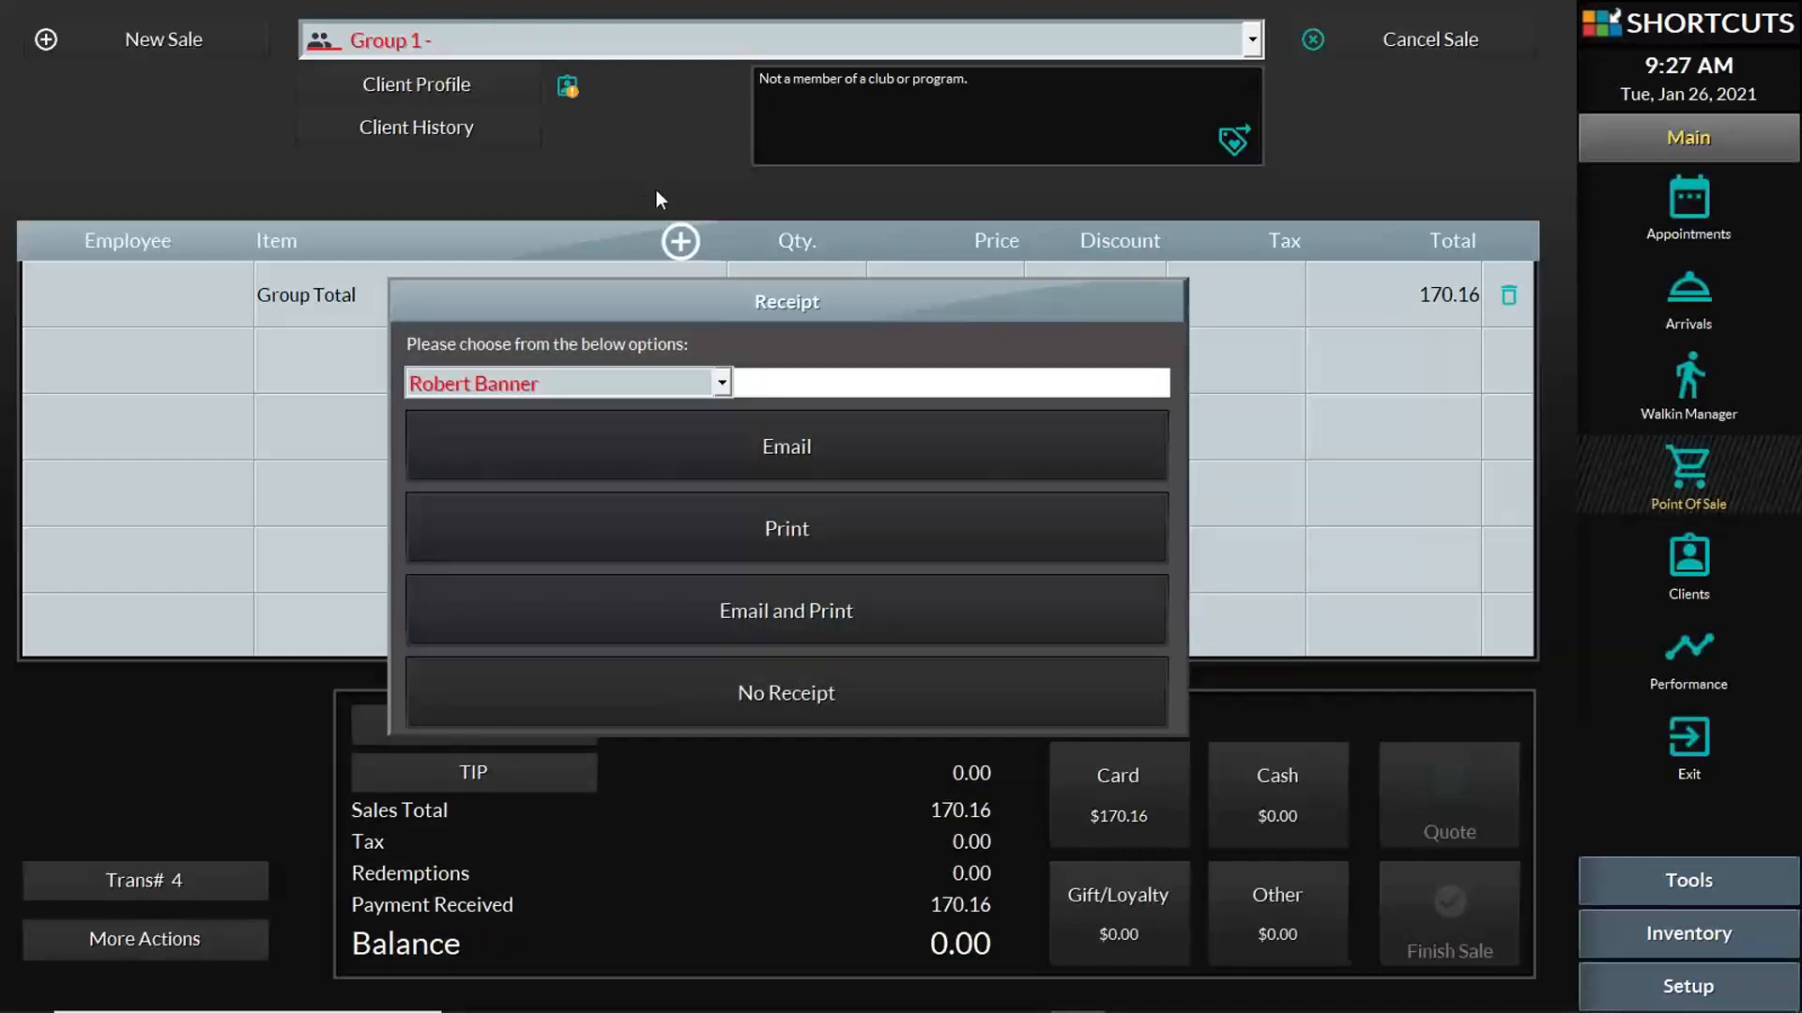
left_click(702, 379)
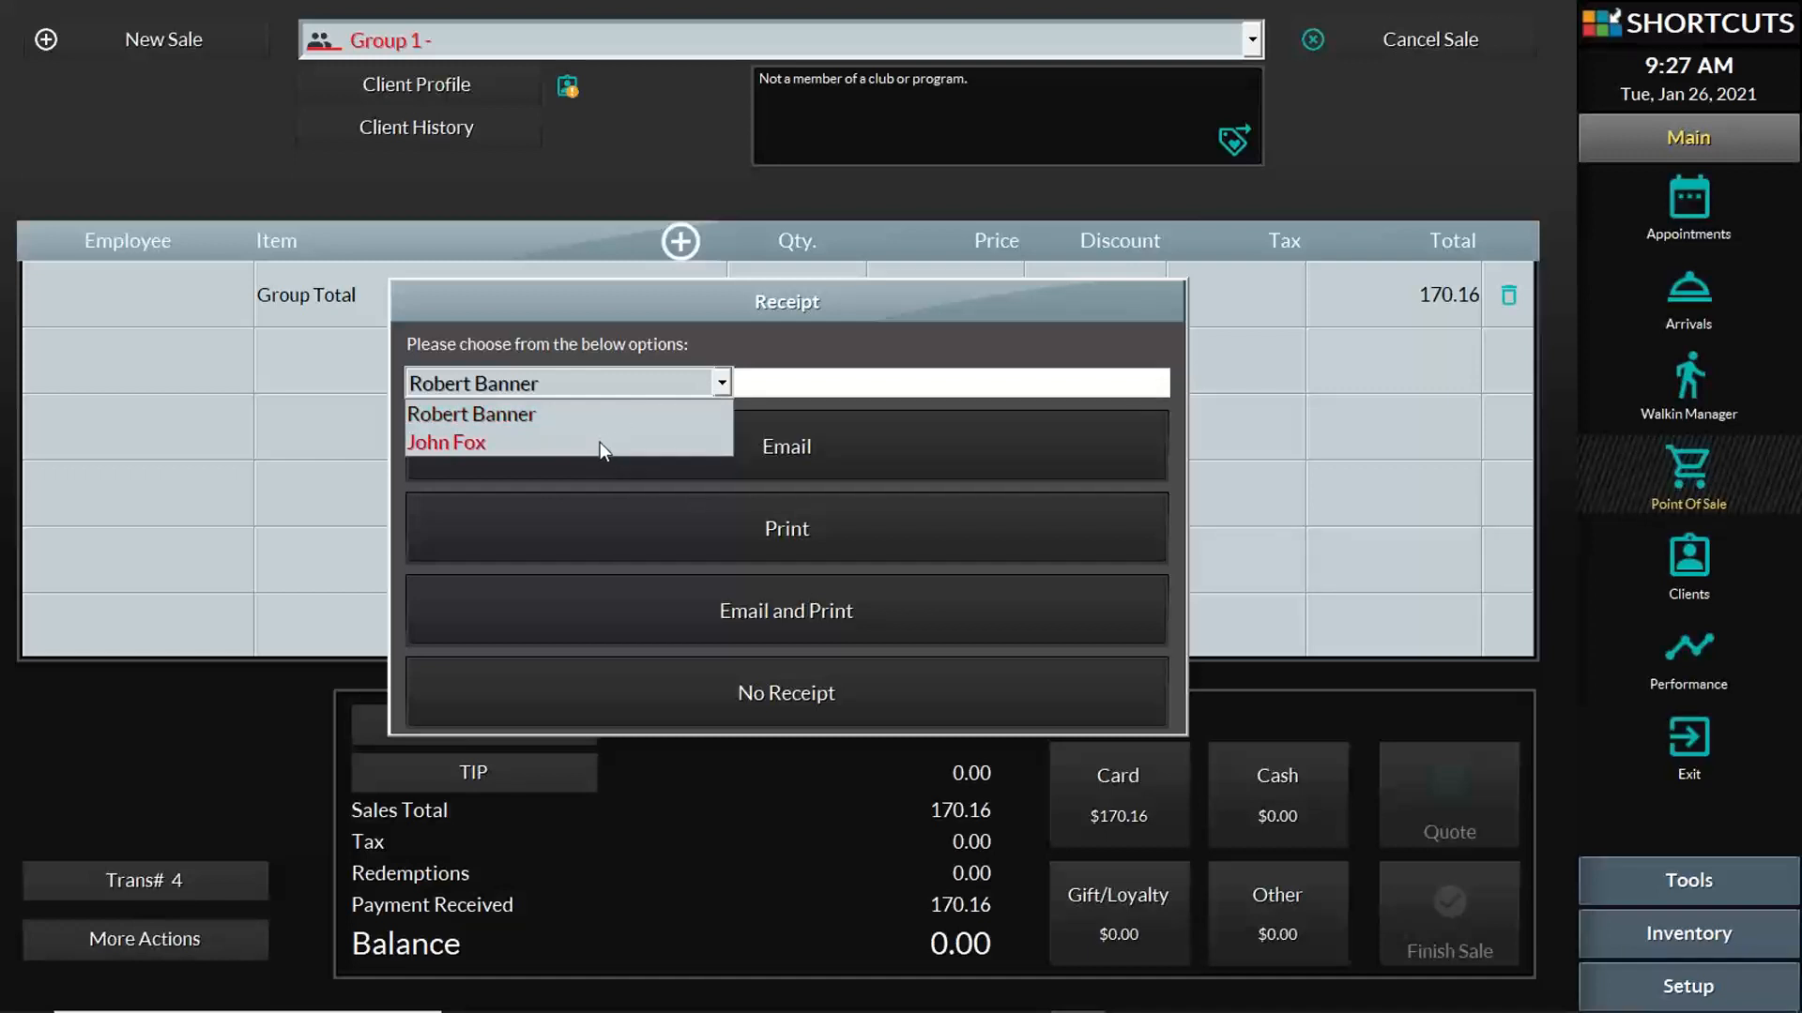
left_click(486, 445)
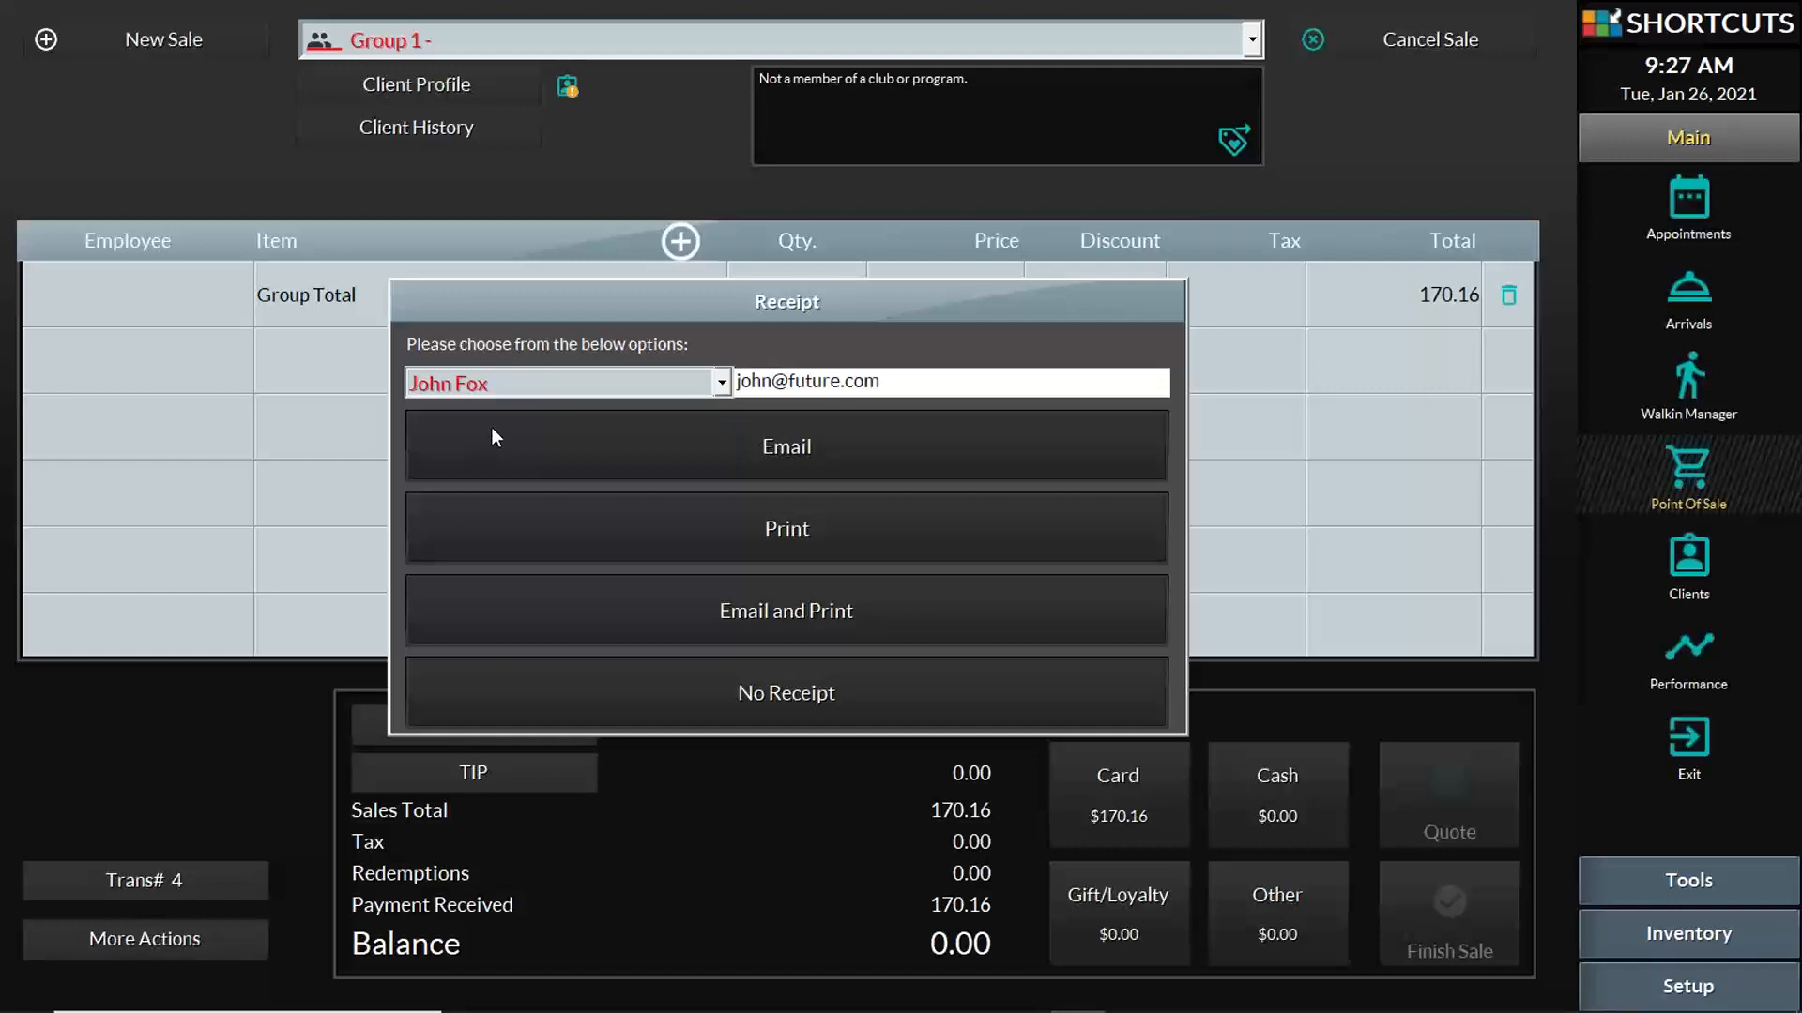
left_click(651, 685)
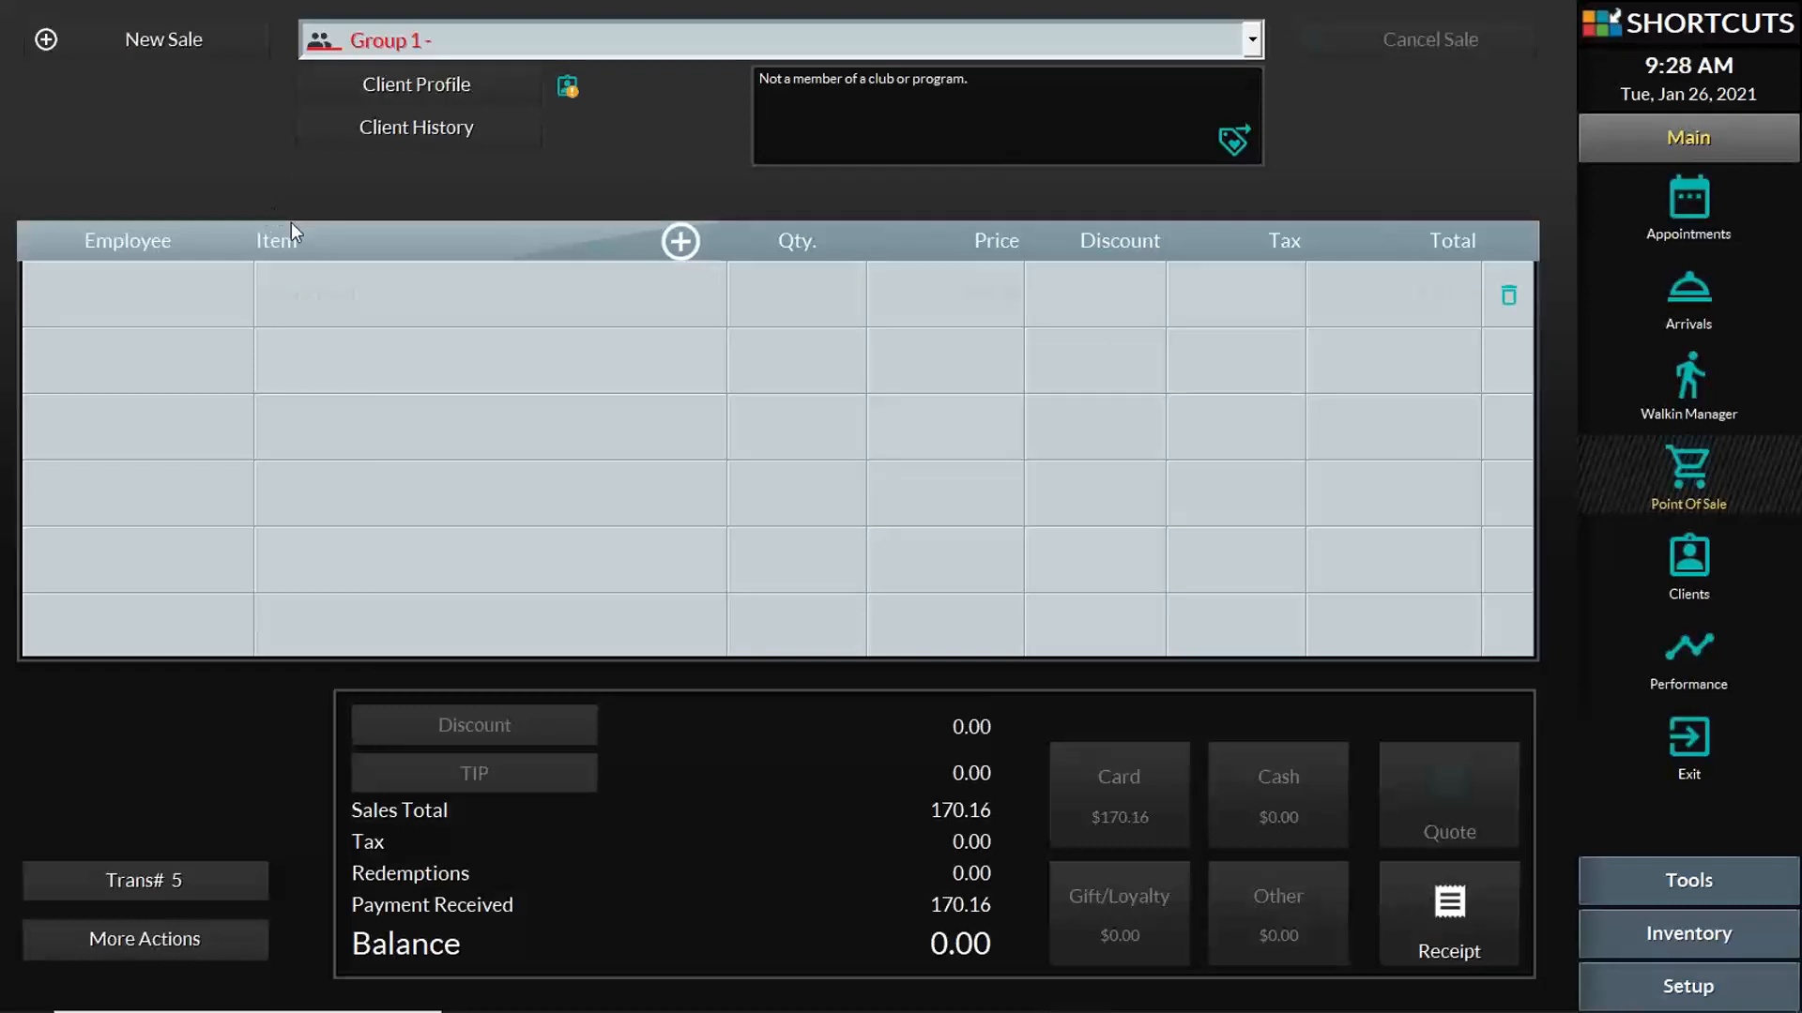
- Open the sale of the first client listed below the quick-sale options
left_click(1165, 32)
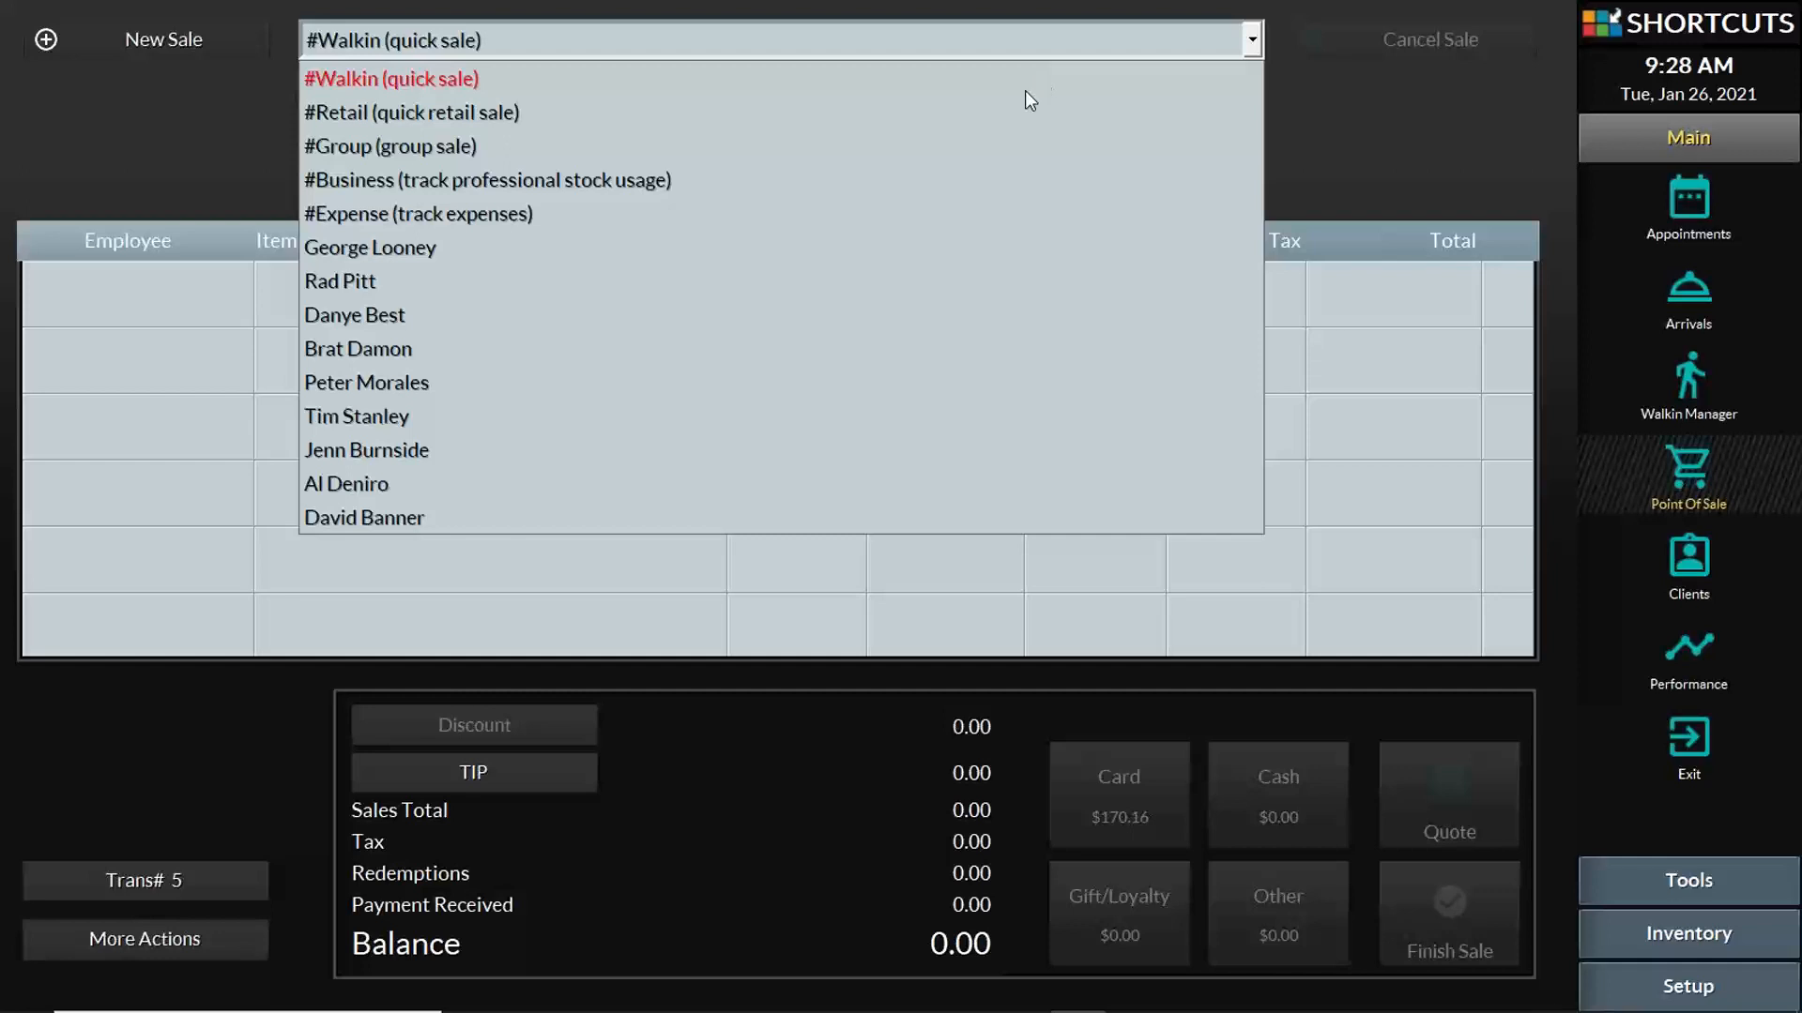
left_click(706, 249)
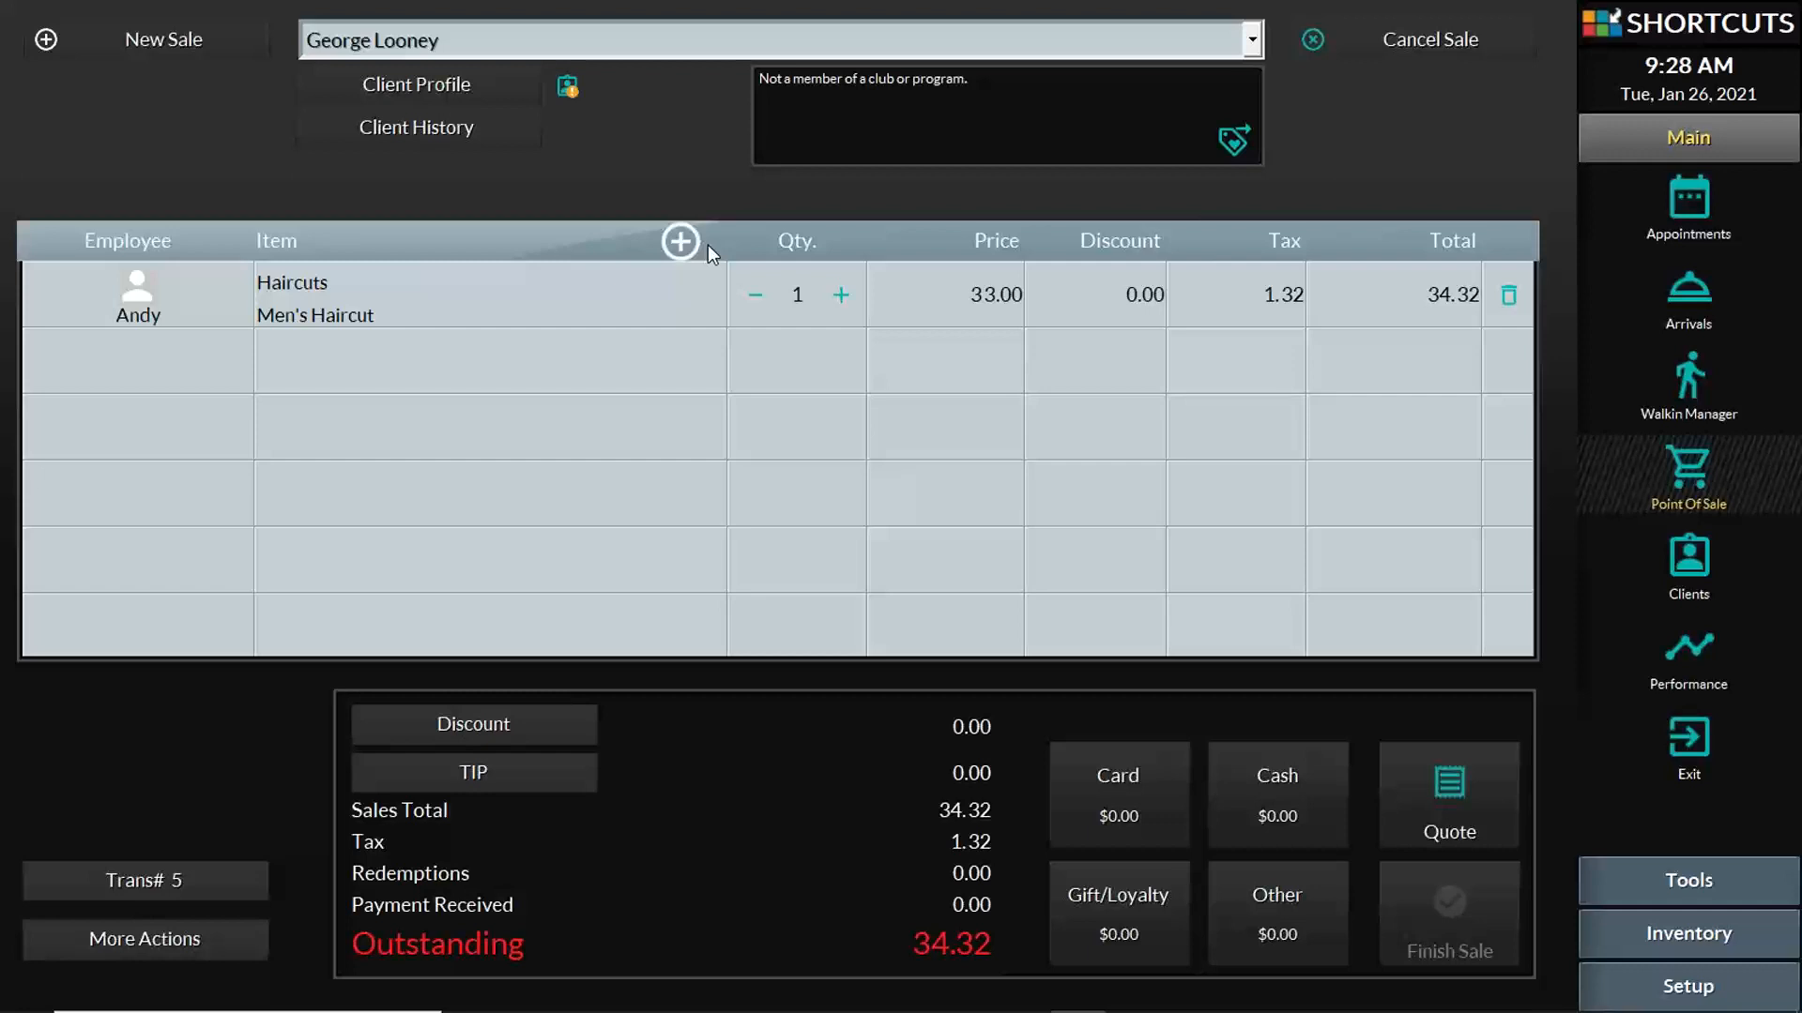
left_click(1146, 788)
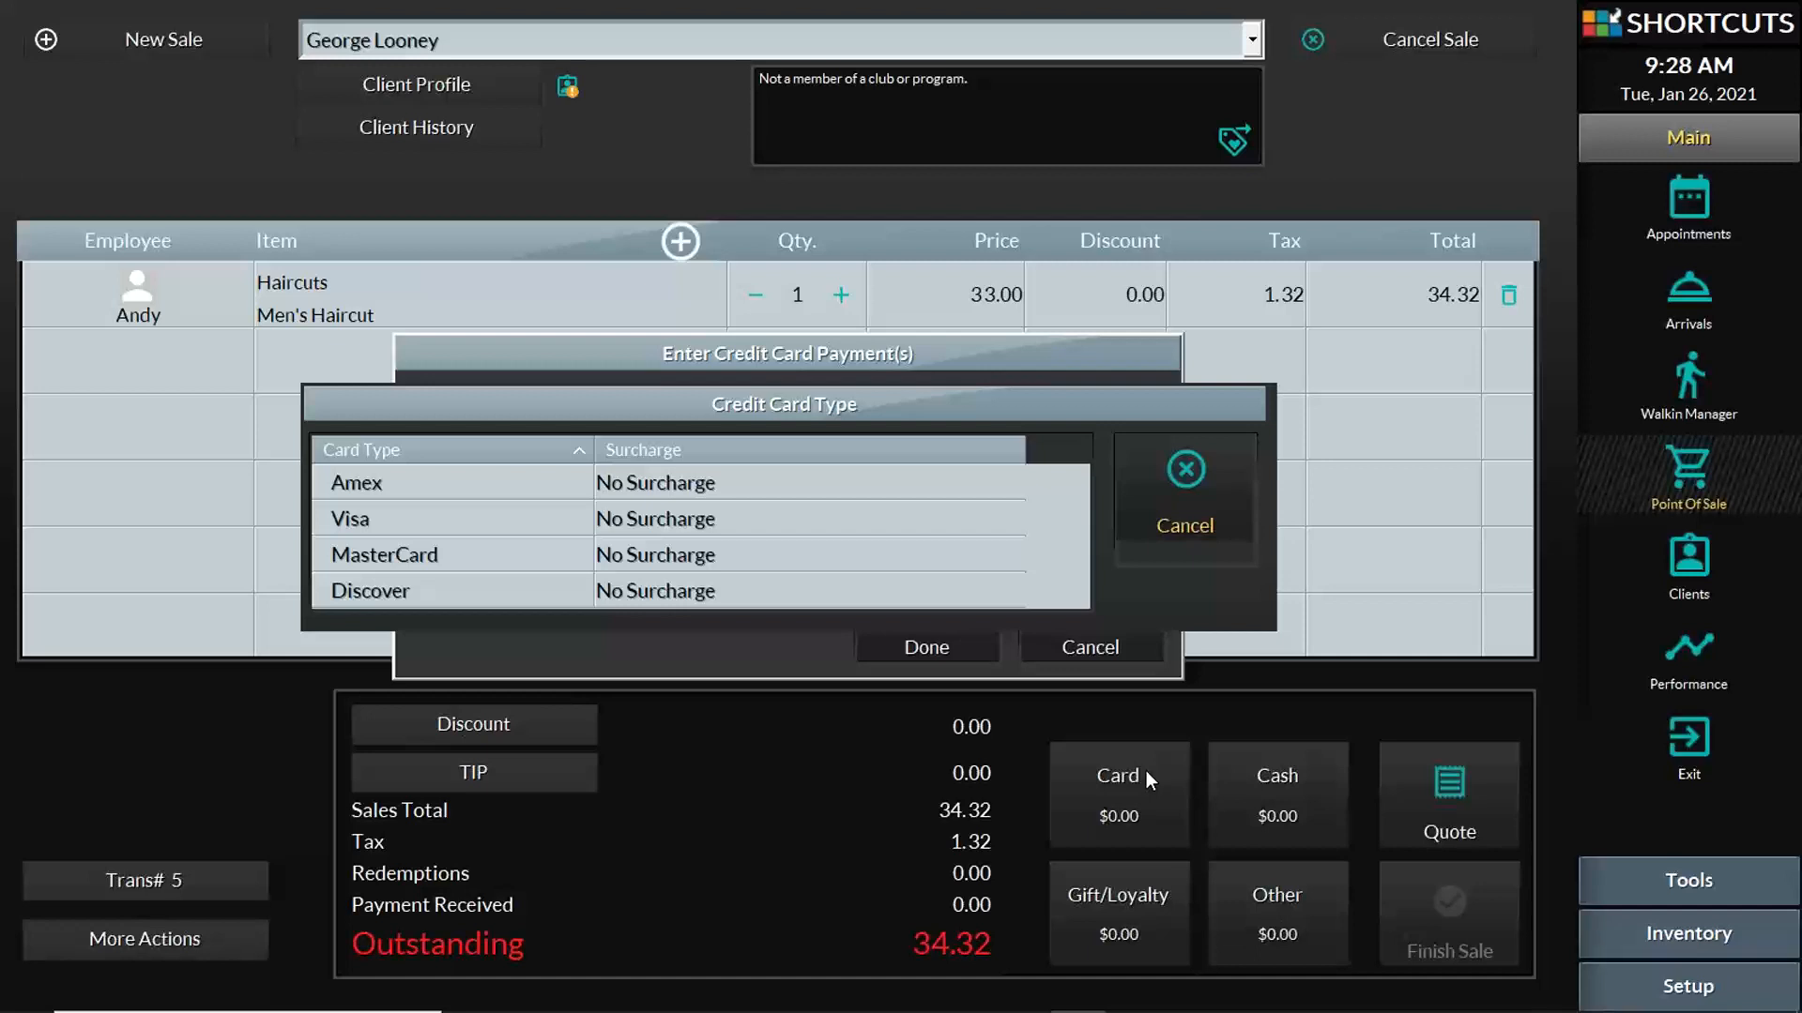
left_click(1200, 488)
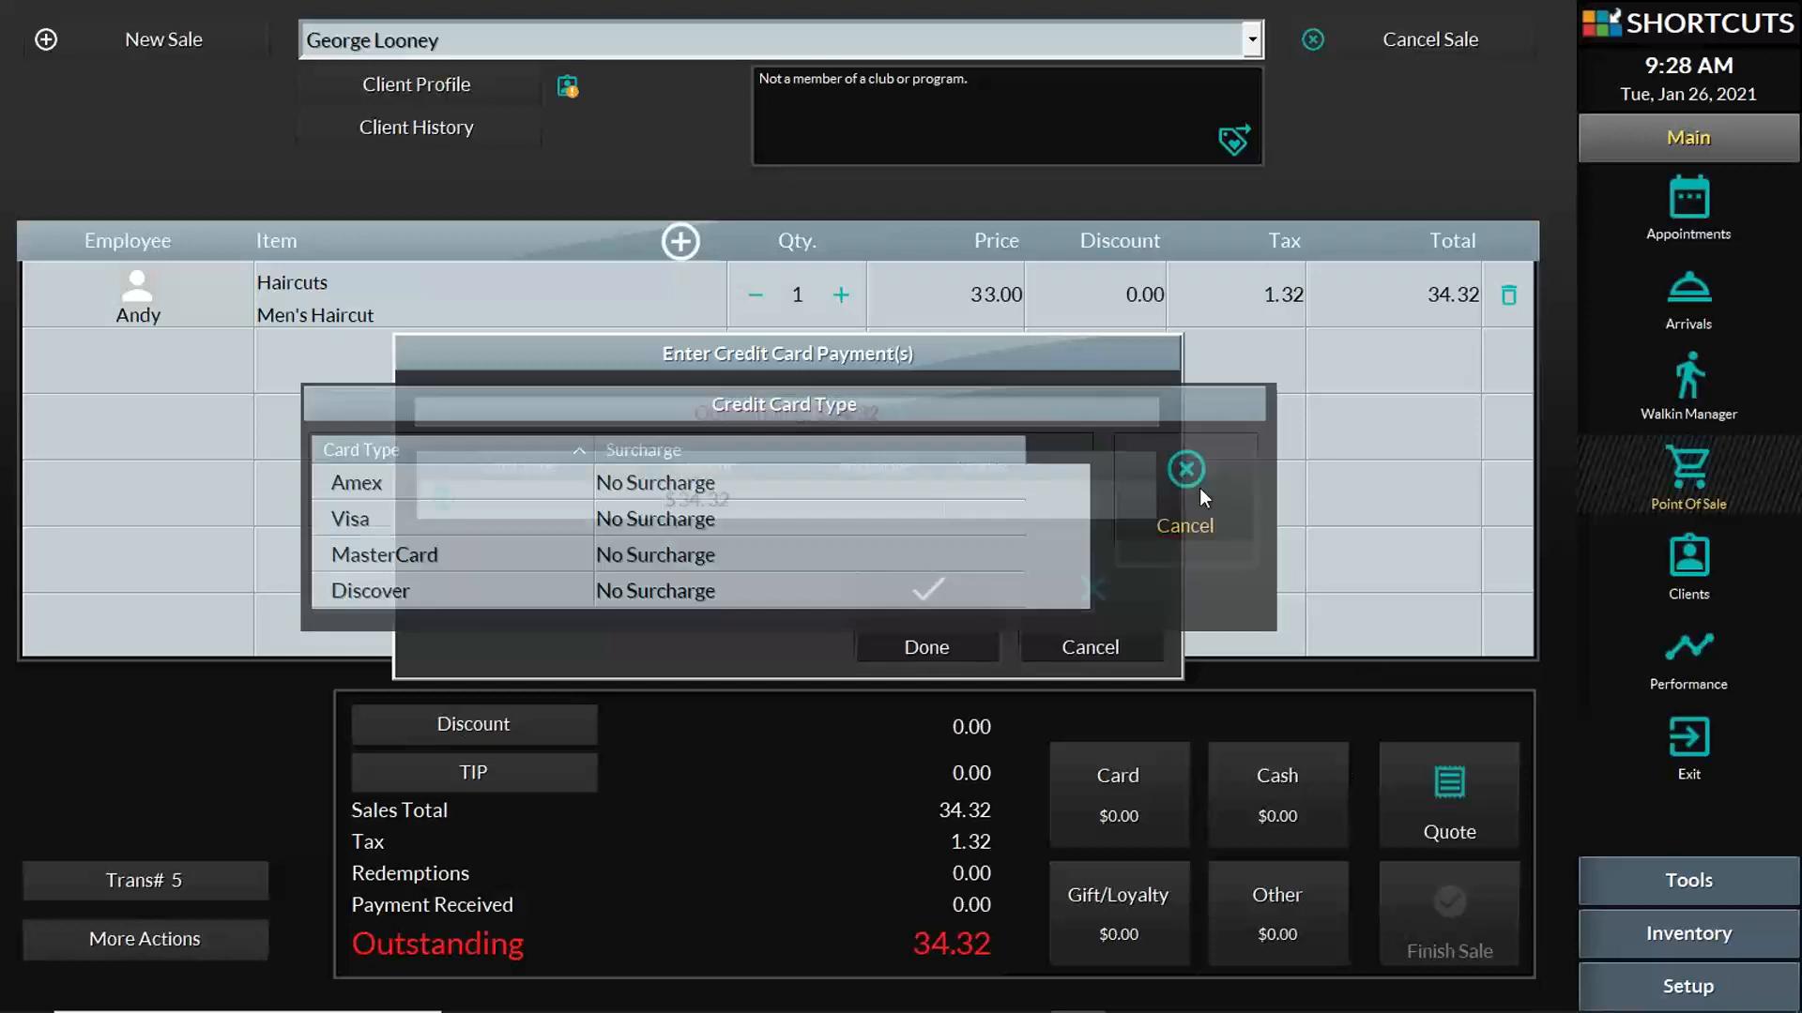
left_click(1138, 596)
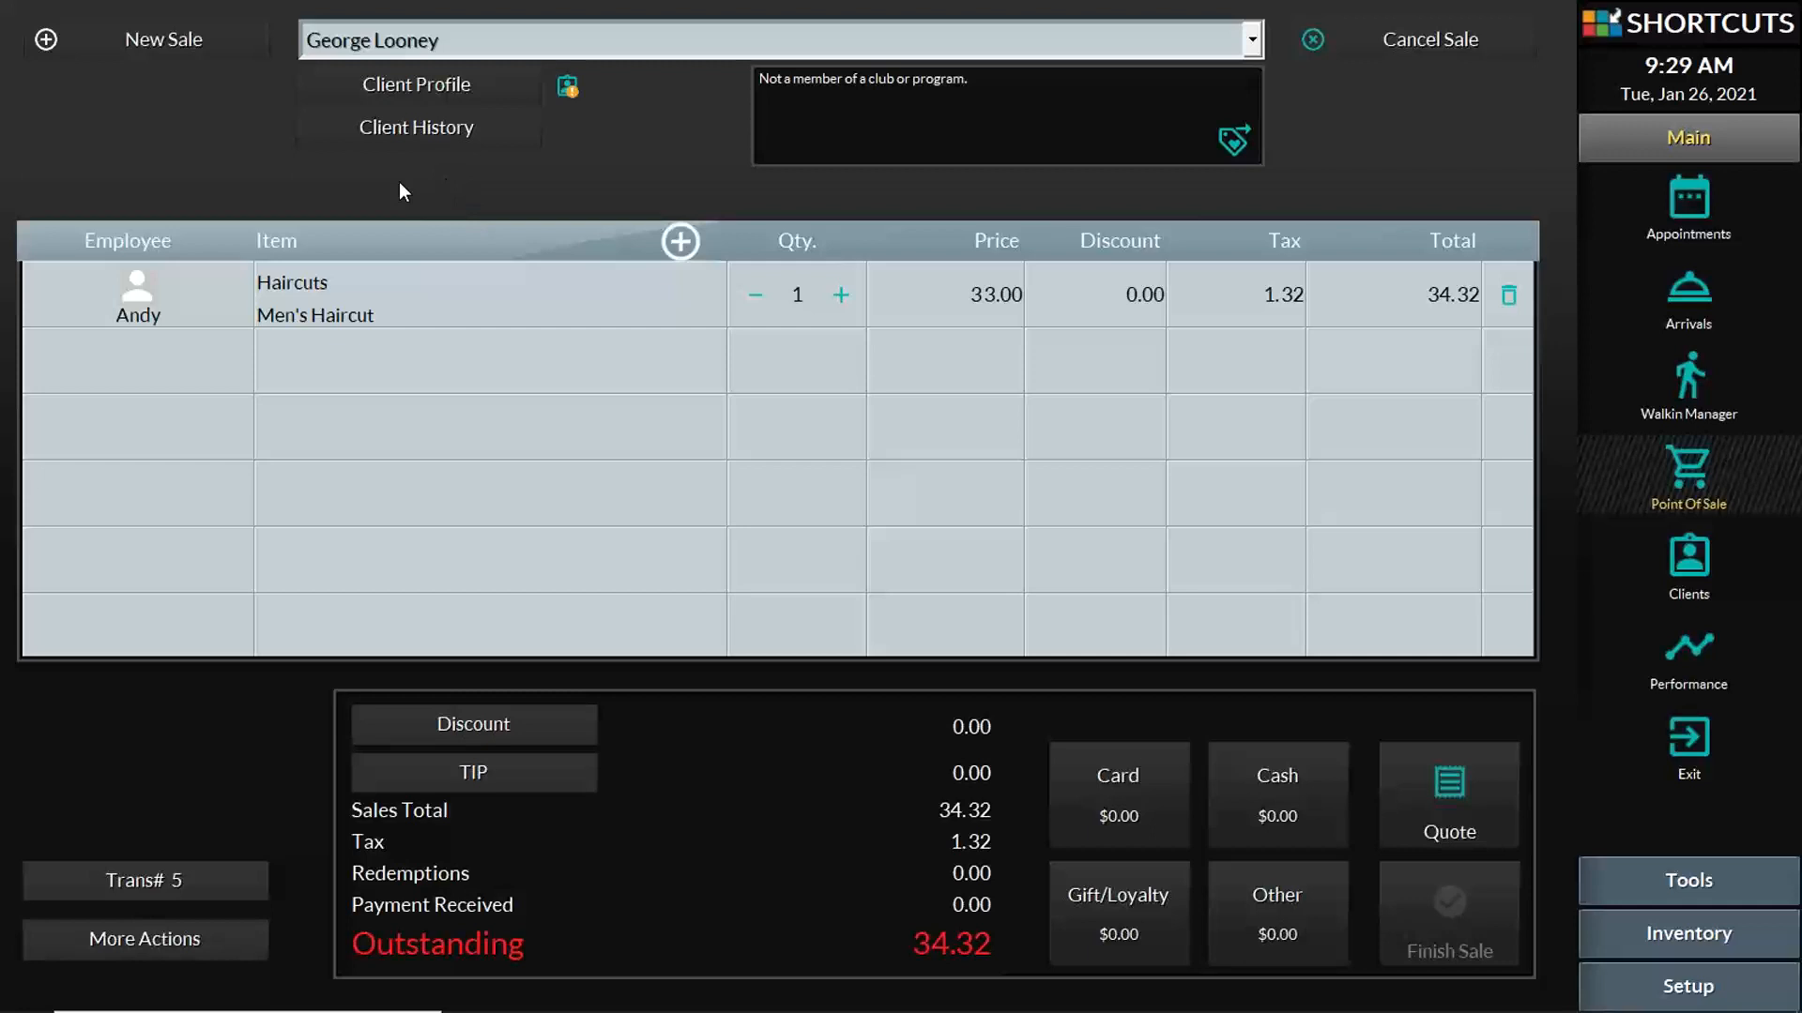
- Add a cash tip of 5.00 for the stylist of the Men's Haircut
left_click(584, 785)
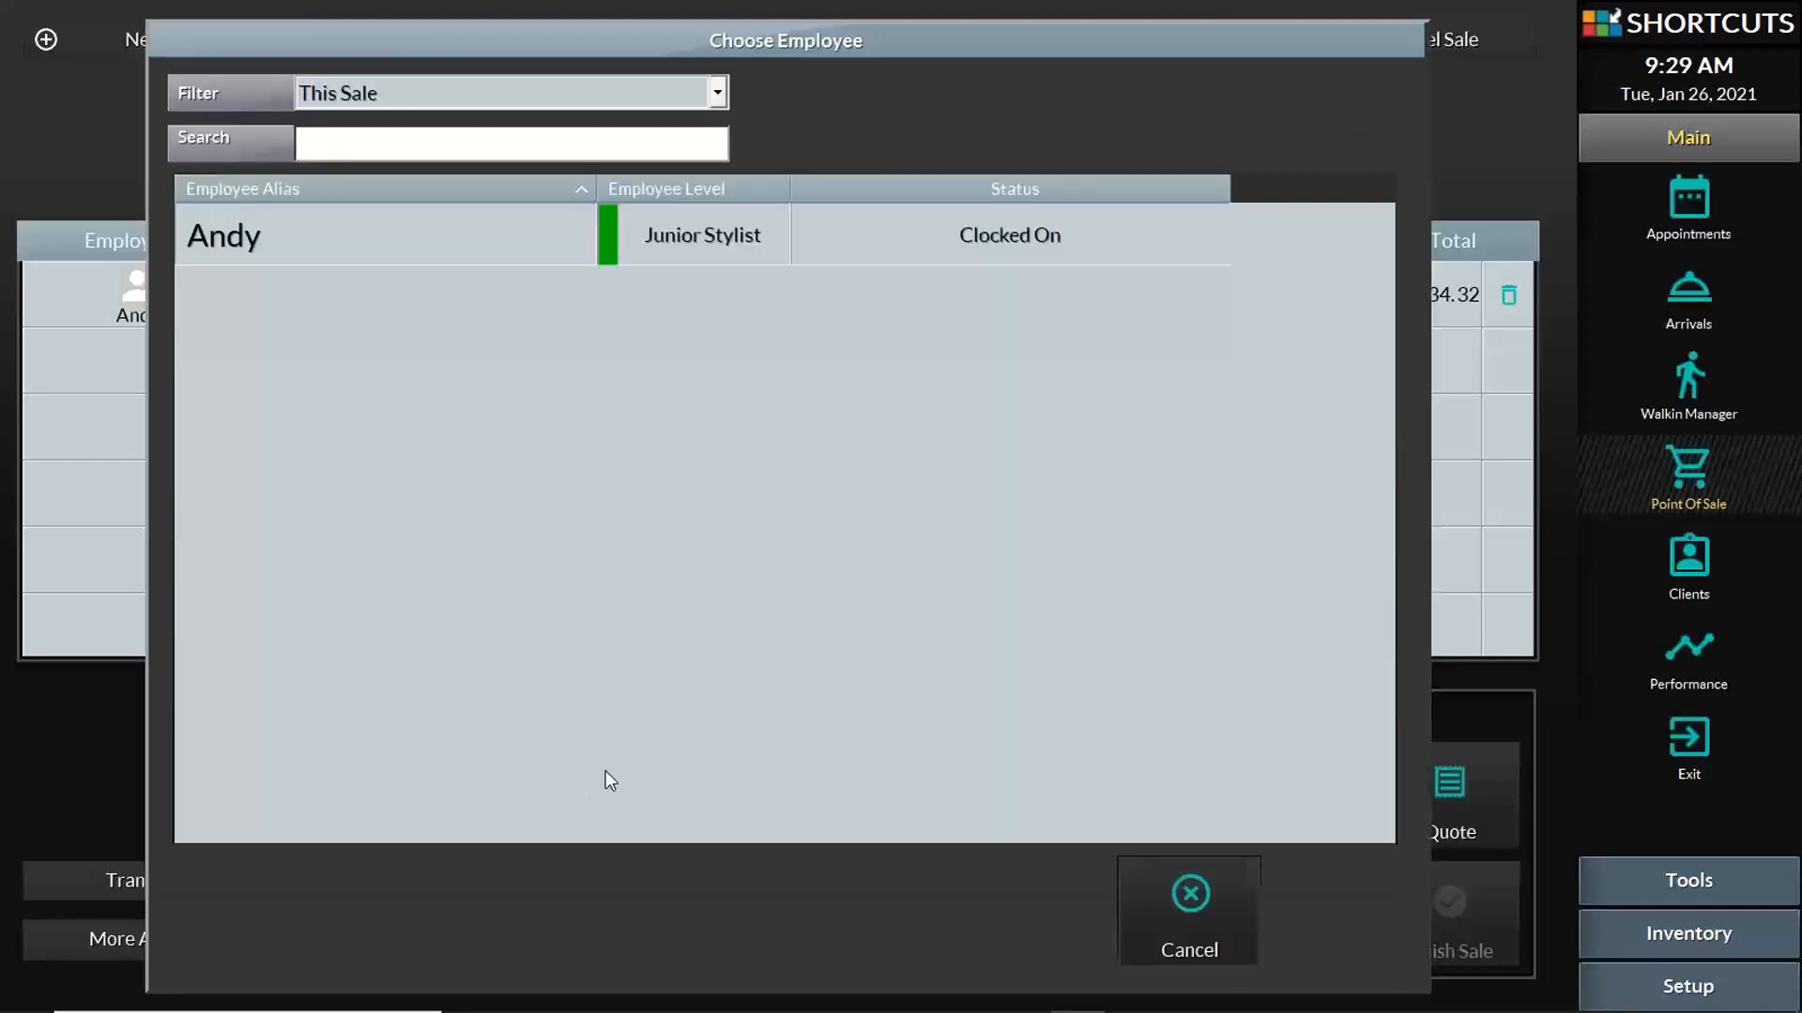
left_click(725, 234)
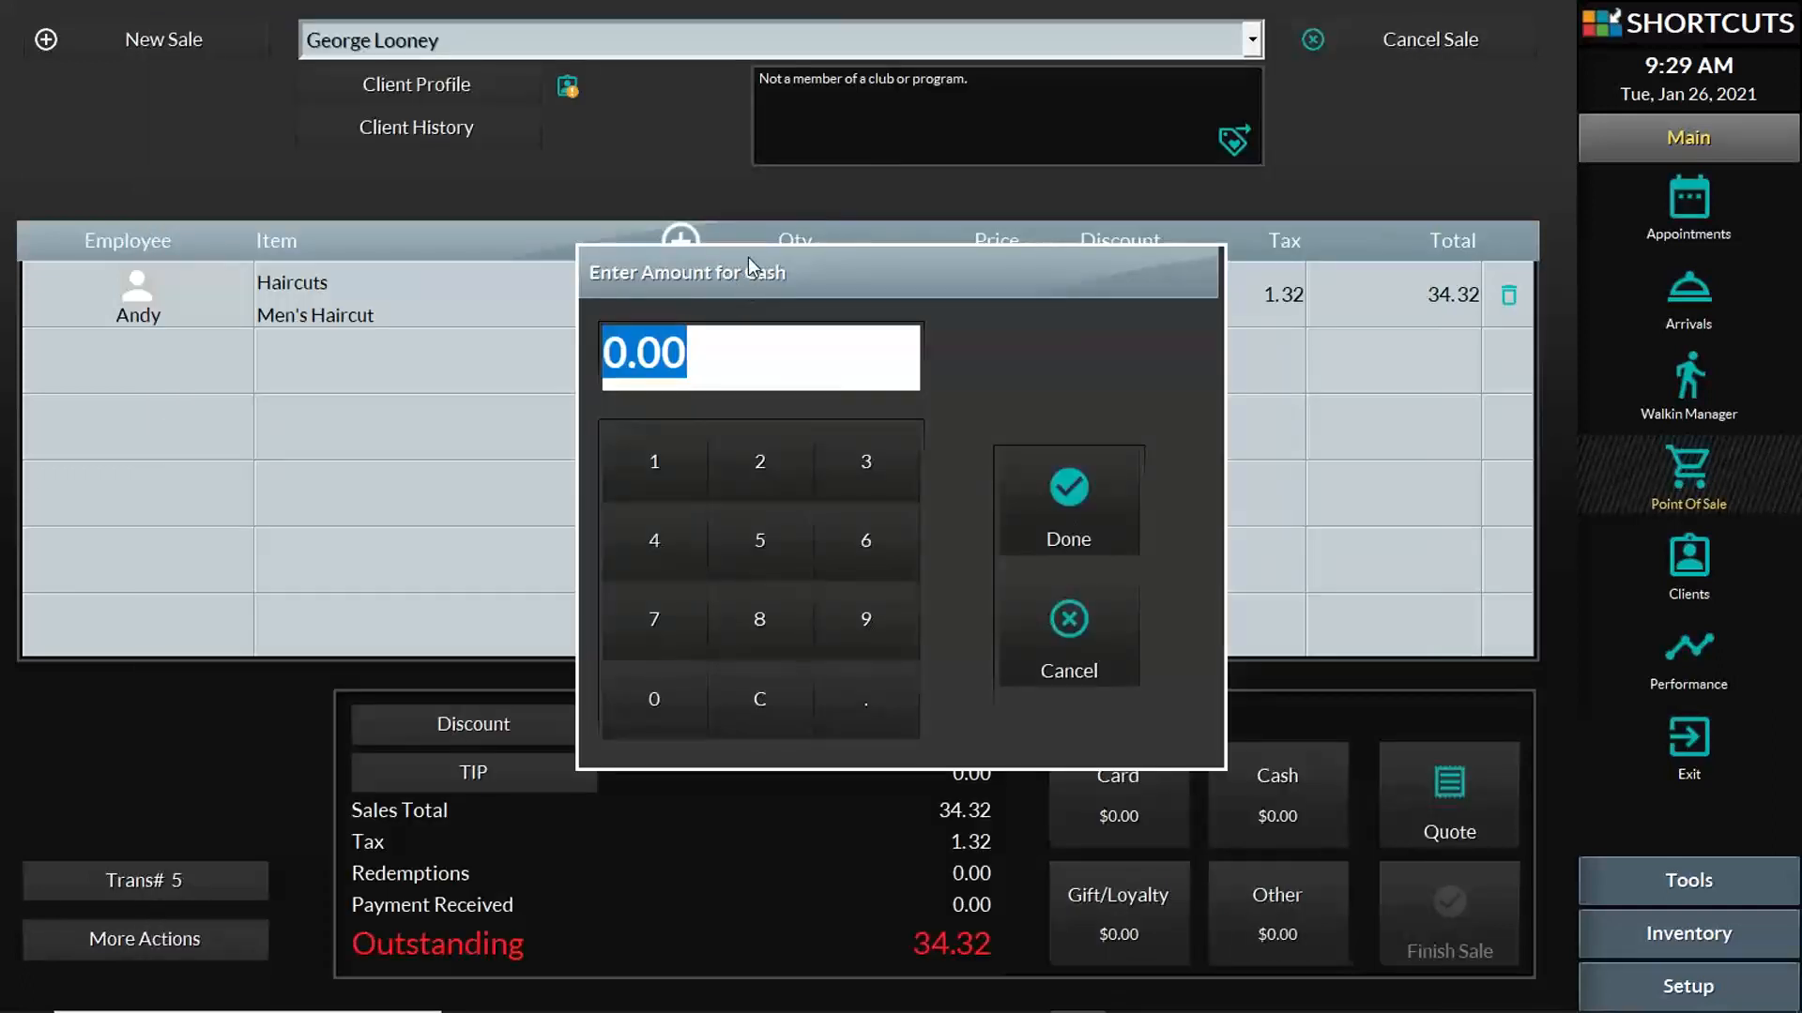
type("5")
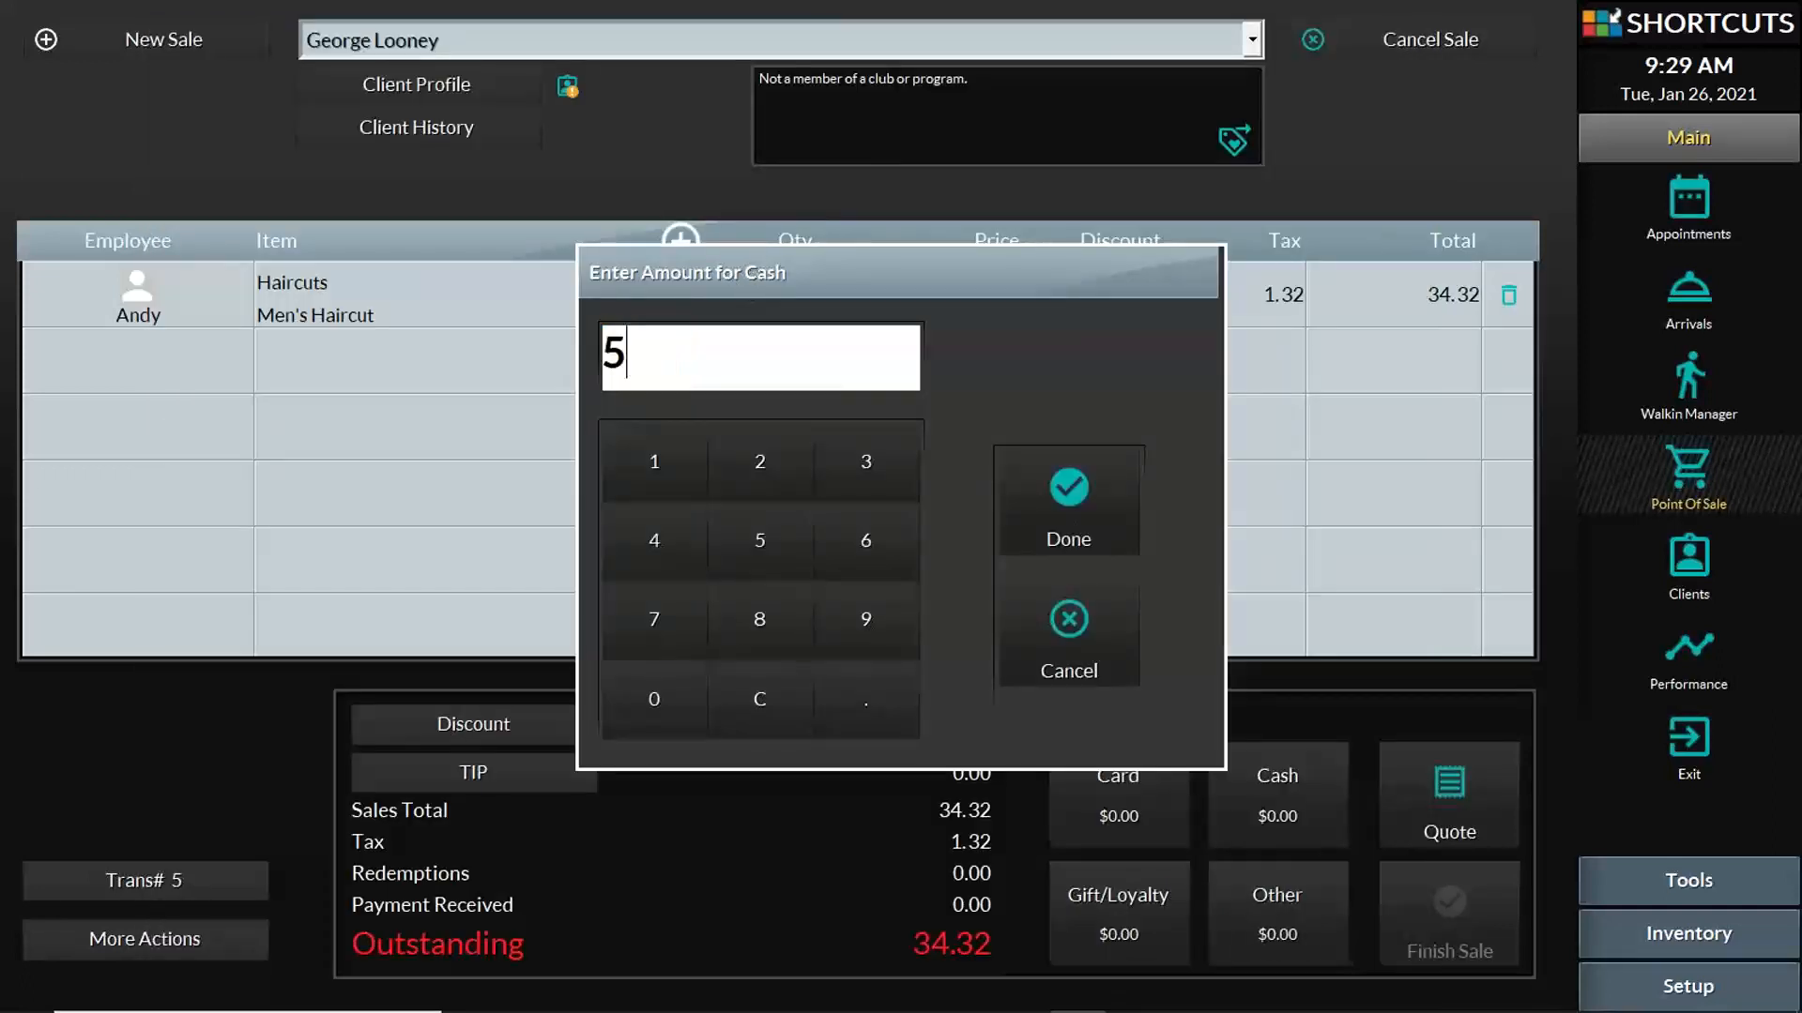
left_click(1083, 489)
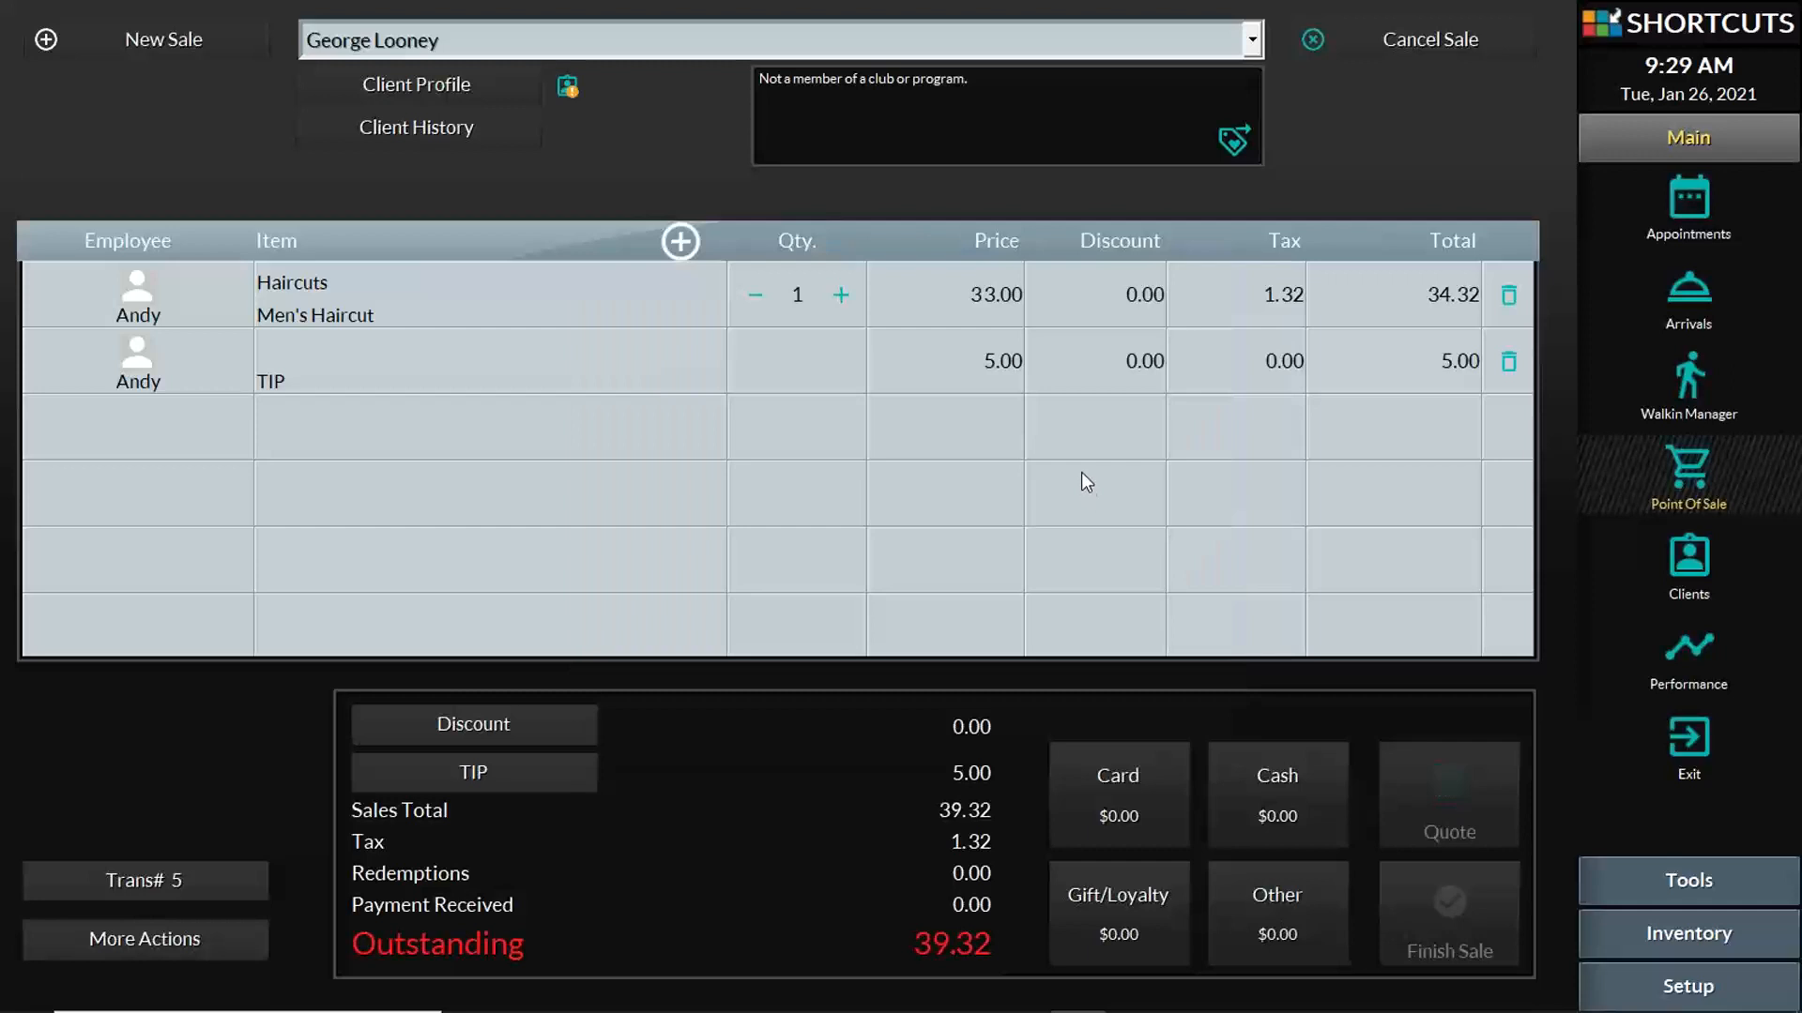
- Pay the full $39.32 by Visa and finish the sale with No Receipt
left_click(1136, 777)
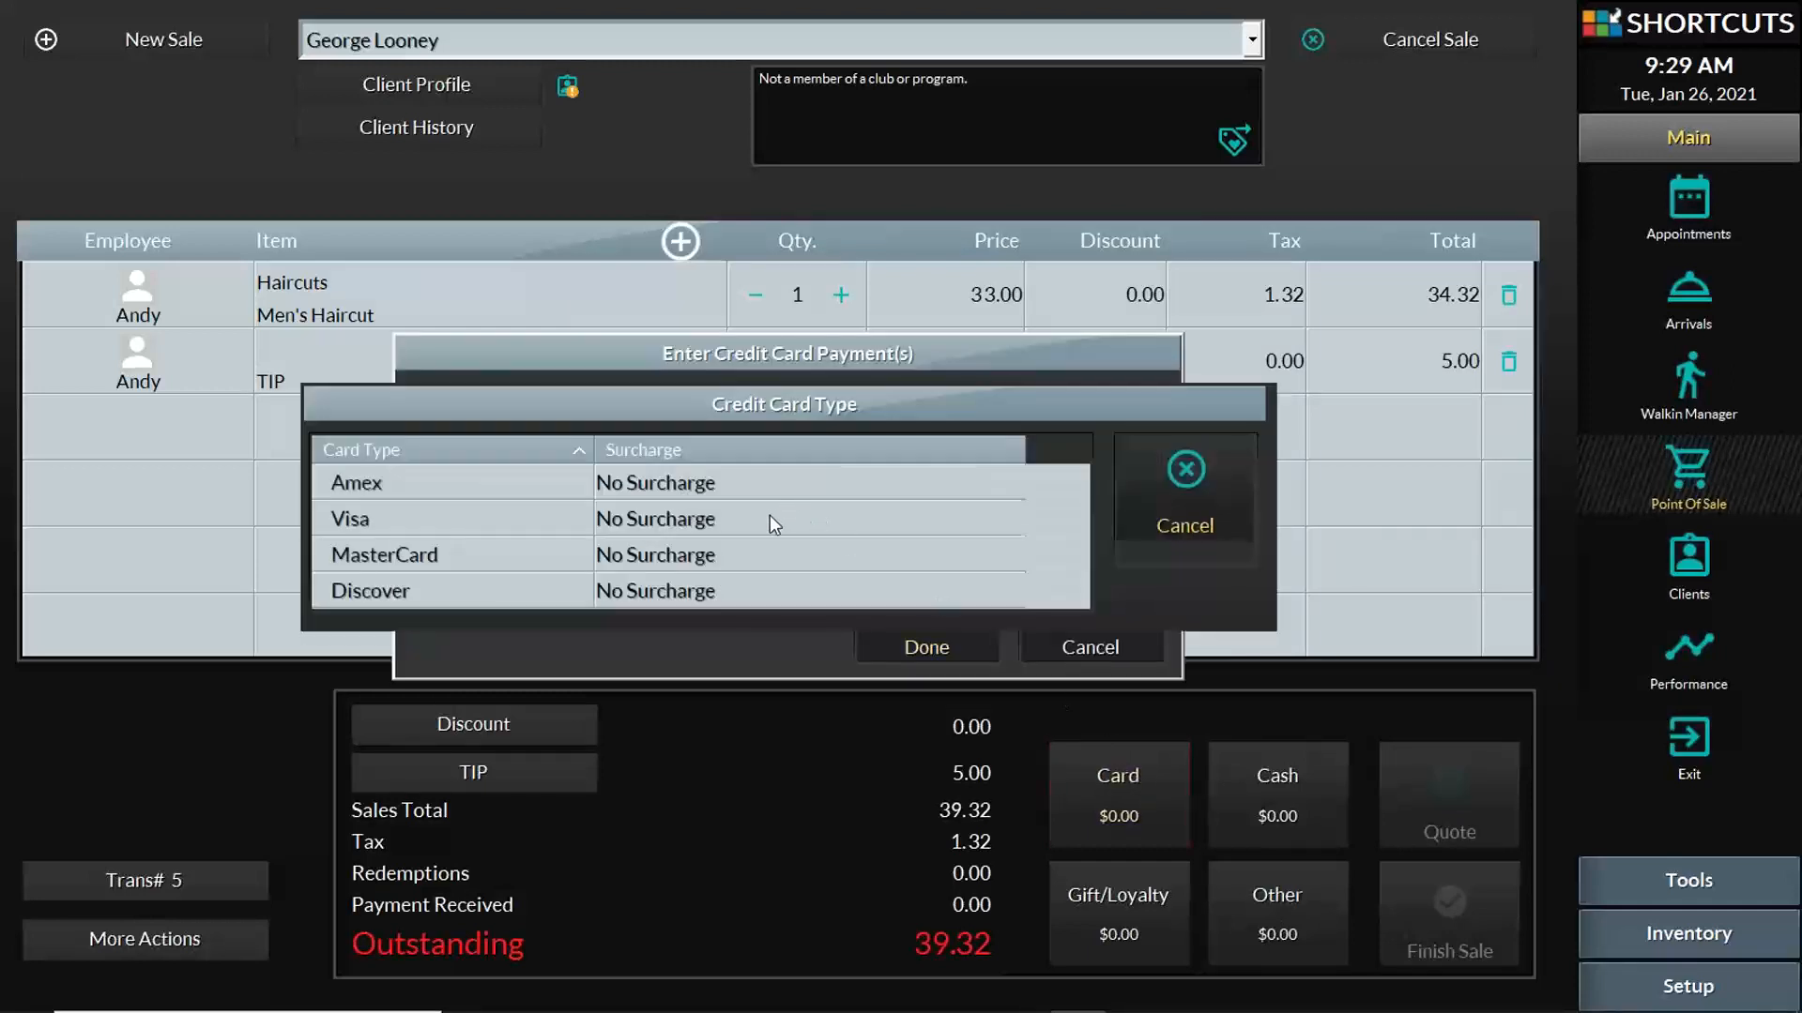
left_click(770, 518)
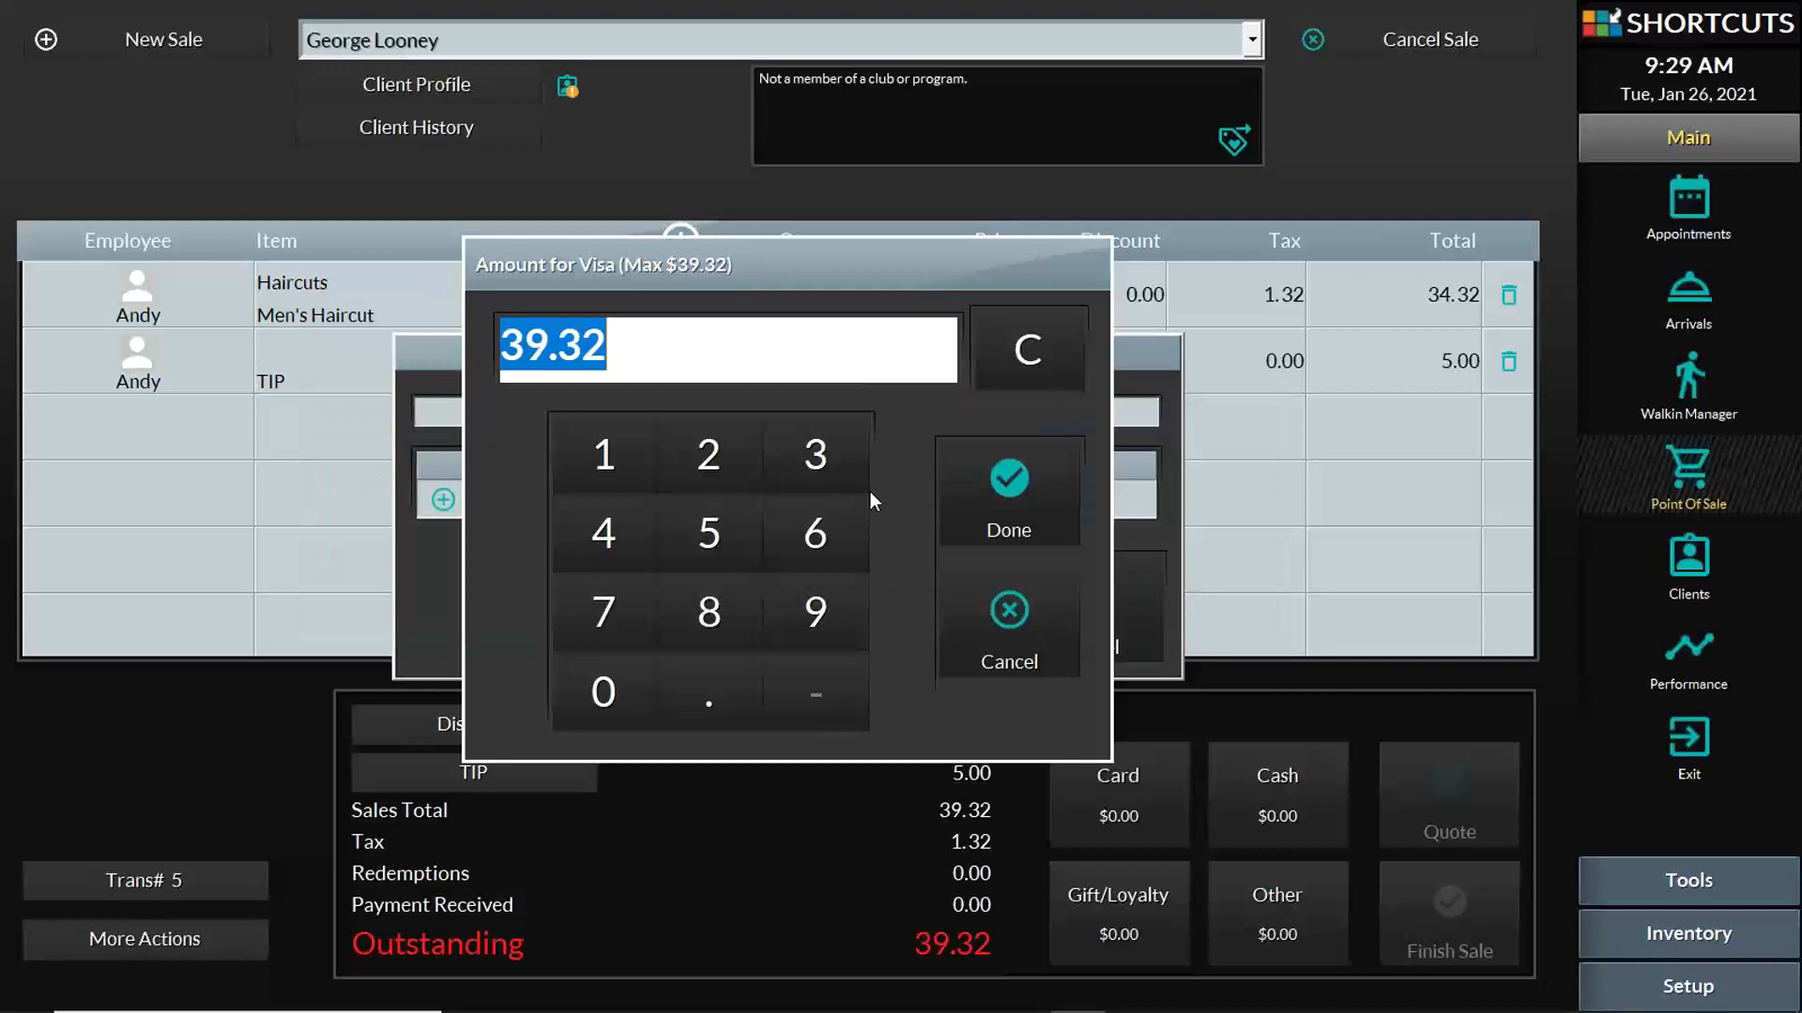
left_click(1017, 482)
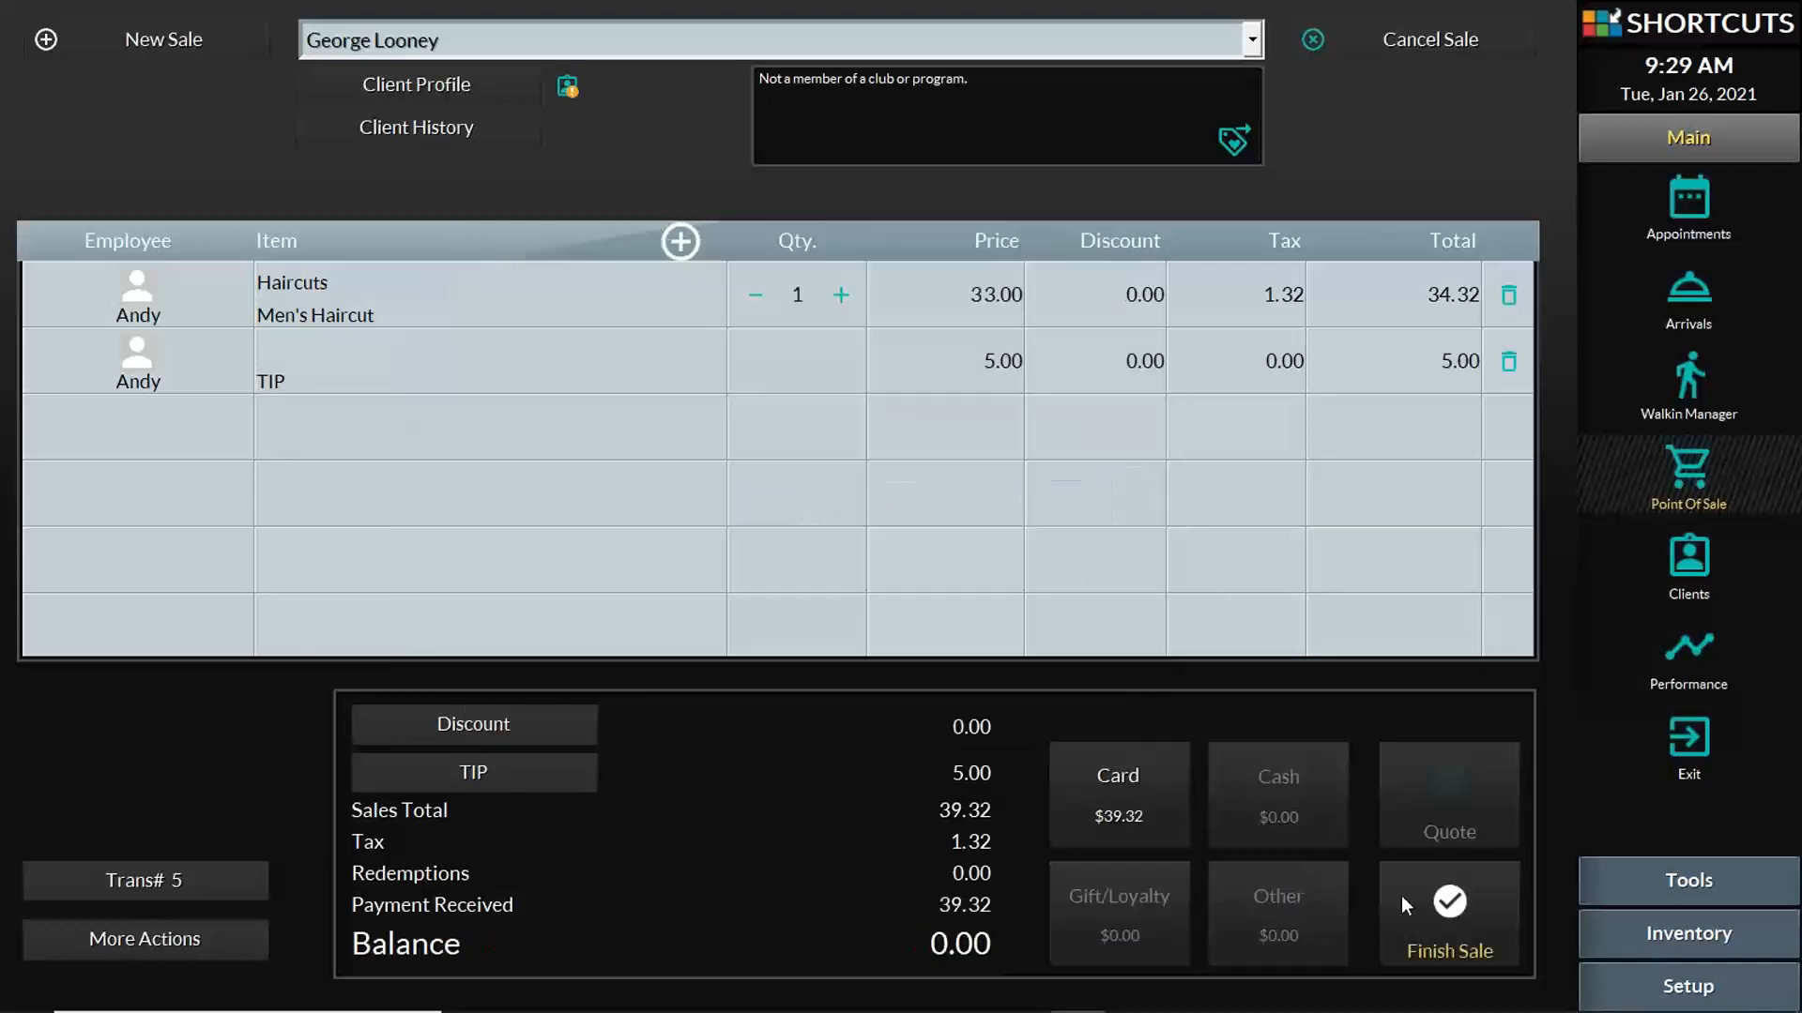
left_click(1428, 899)
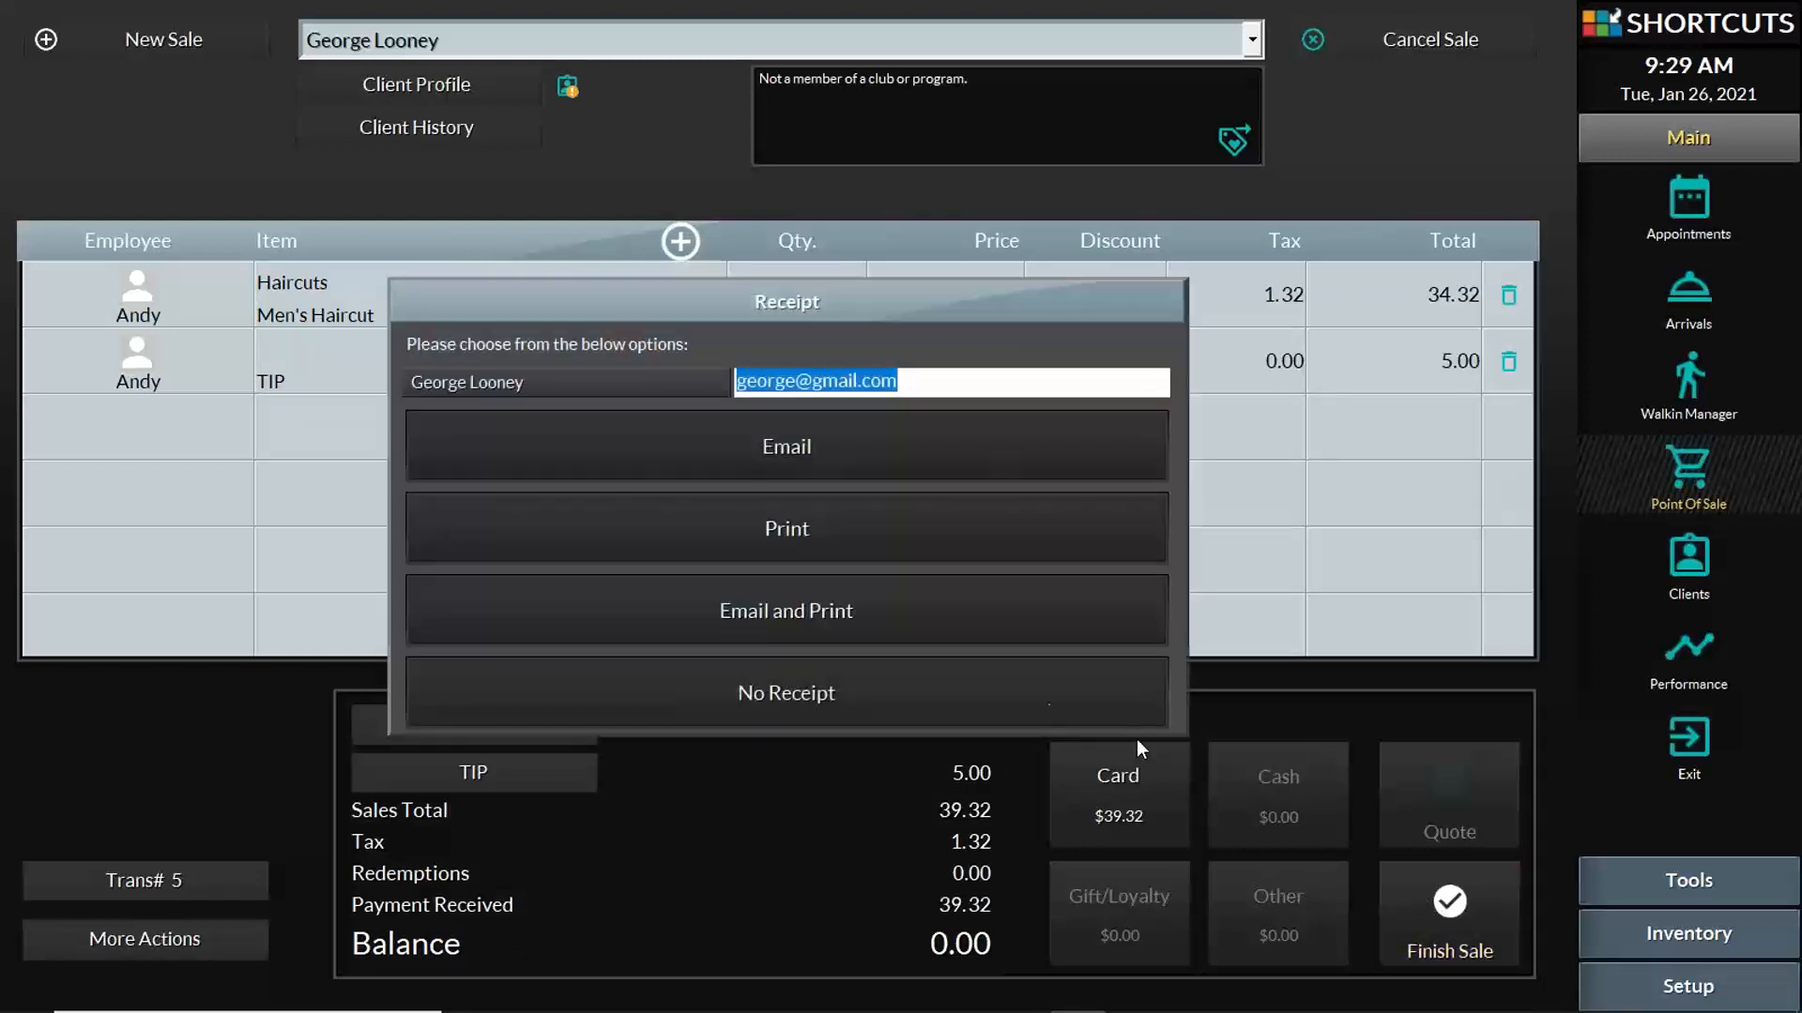
left_click(987, 710)
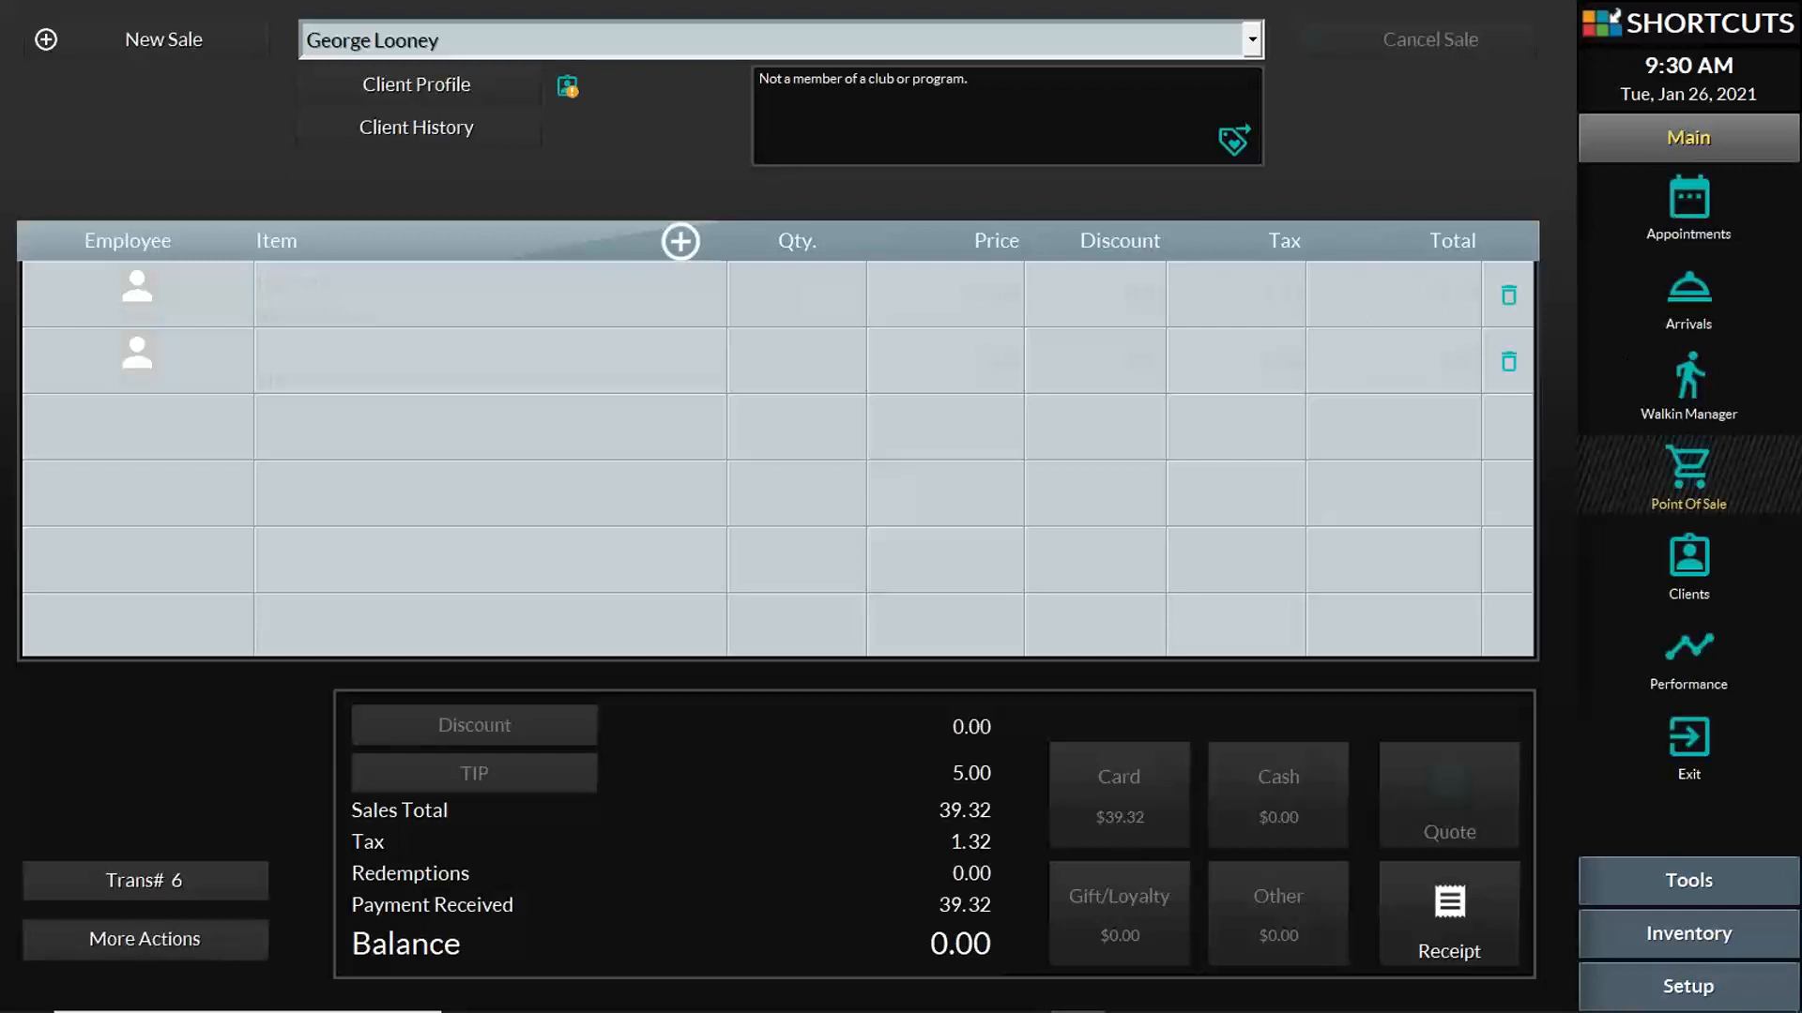
- Switch to PowerPoint and start the slide show from the slide about splitting the payment
mouse_move(1078, 1012)
left_click(856, 991)
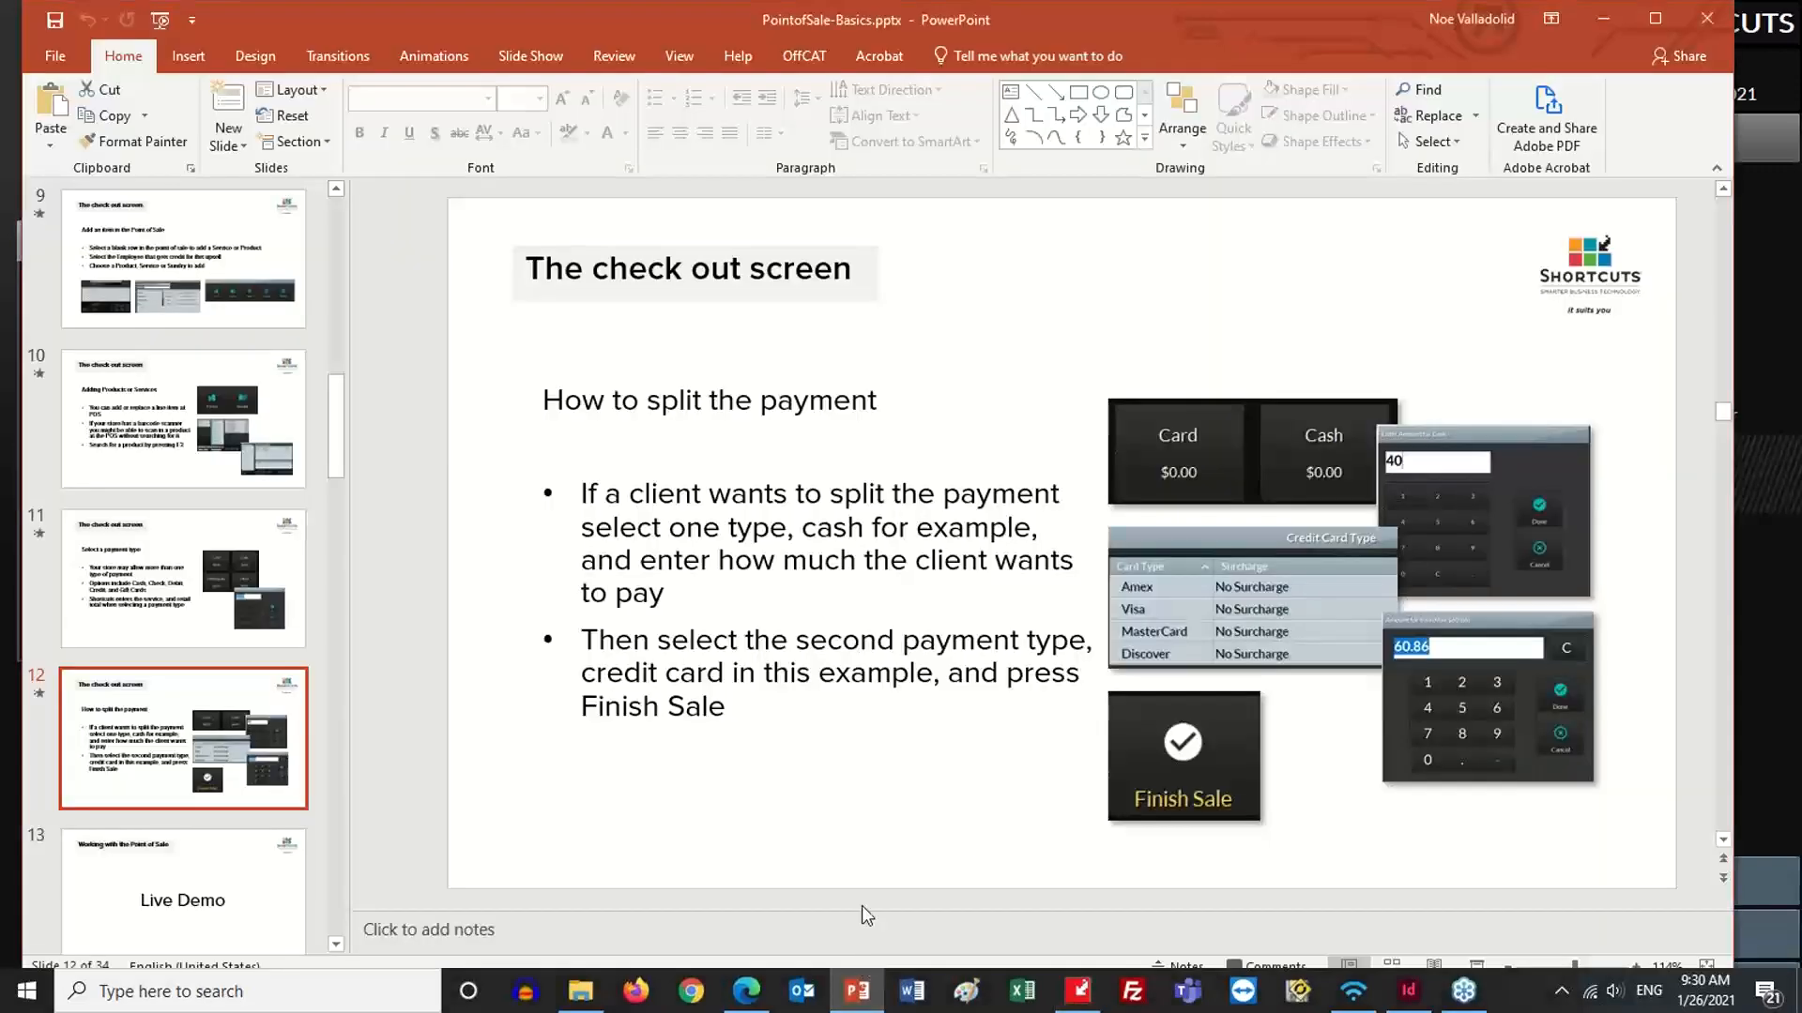
left_click(949, 772)
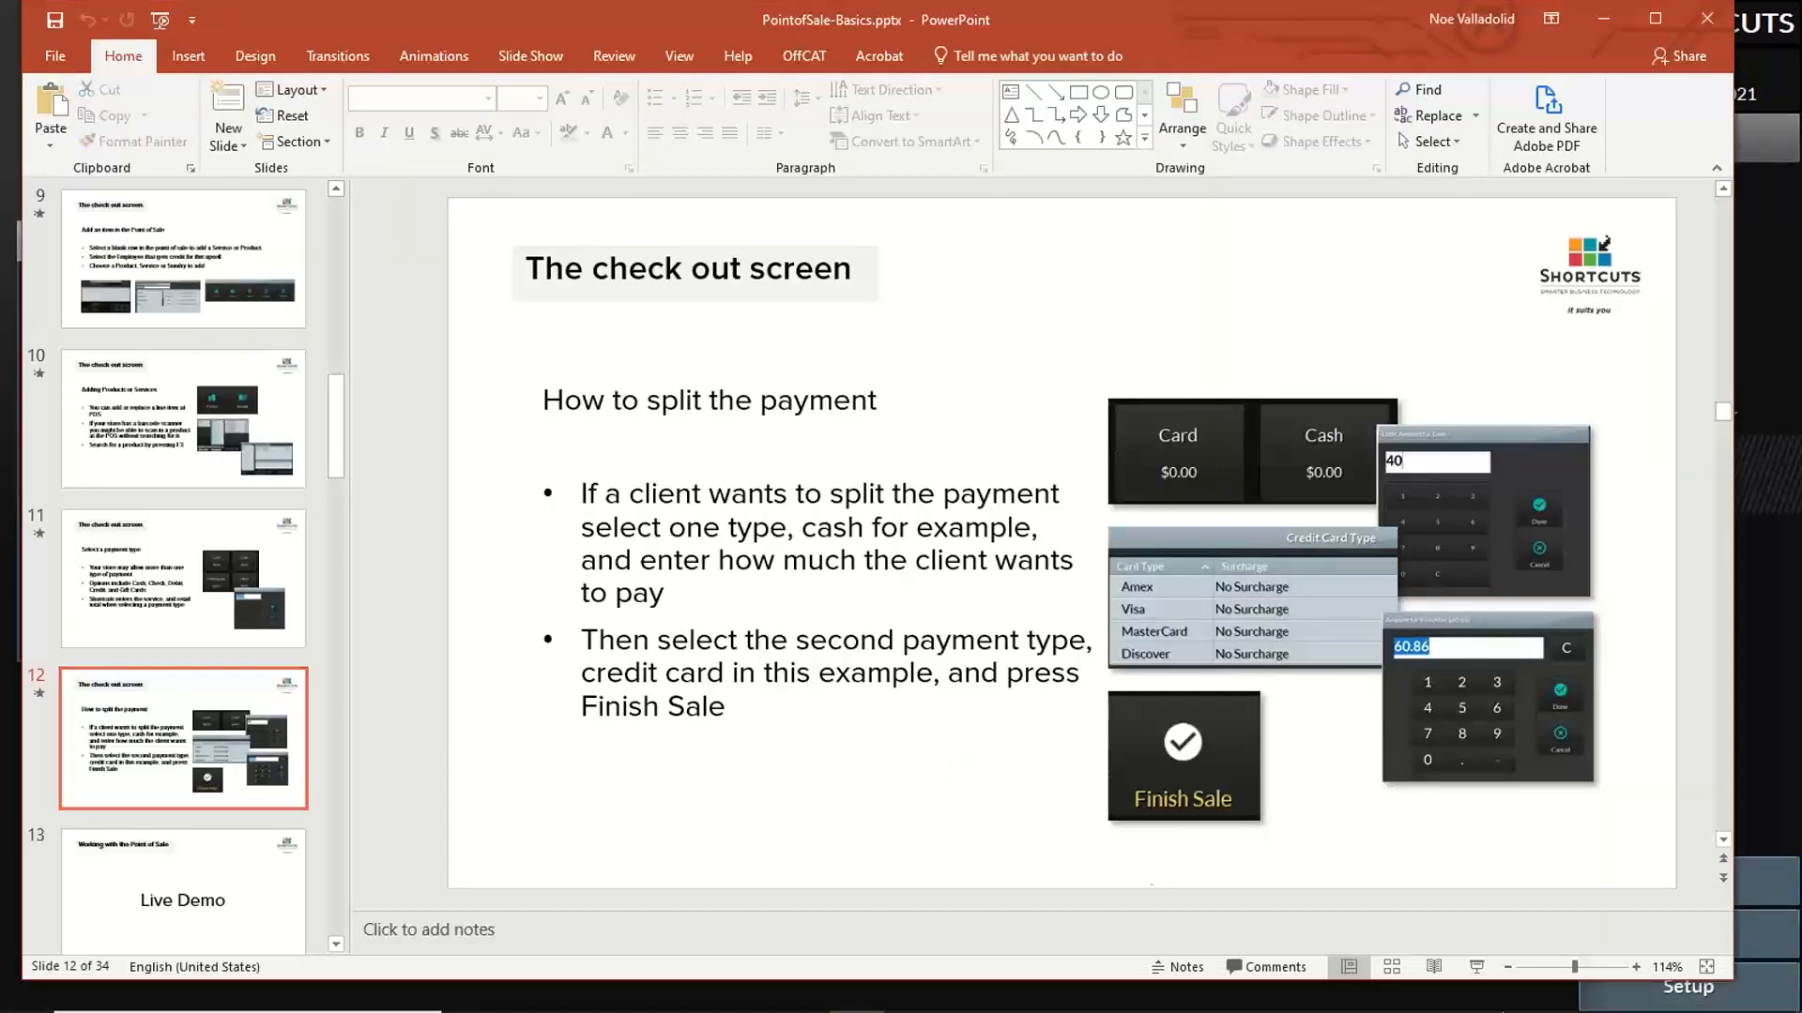
left_click(1477, 969)
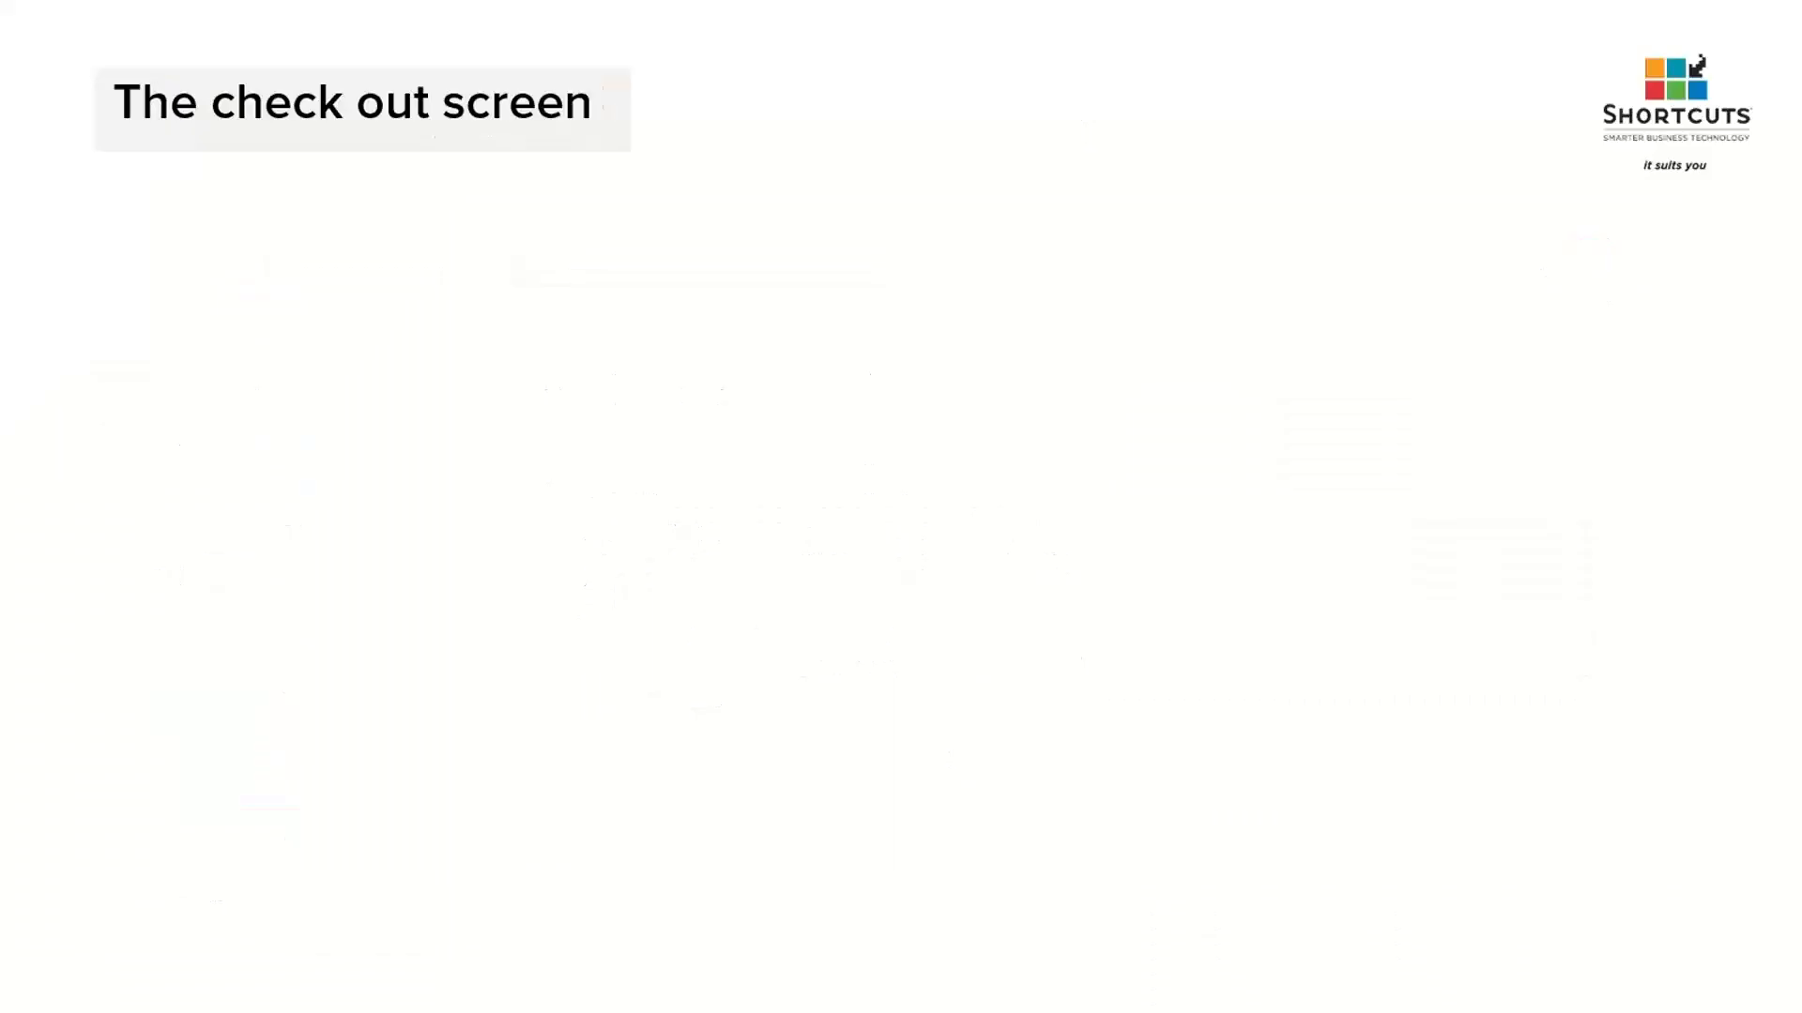
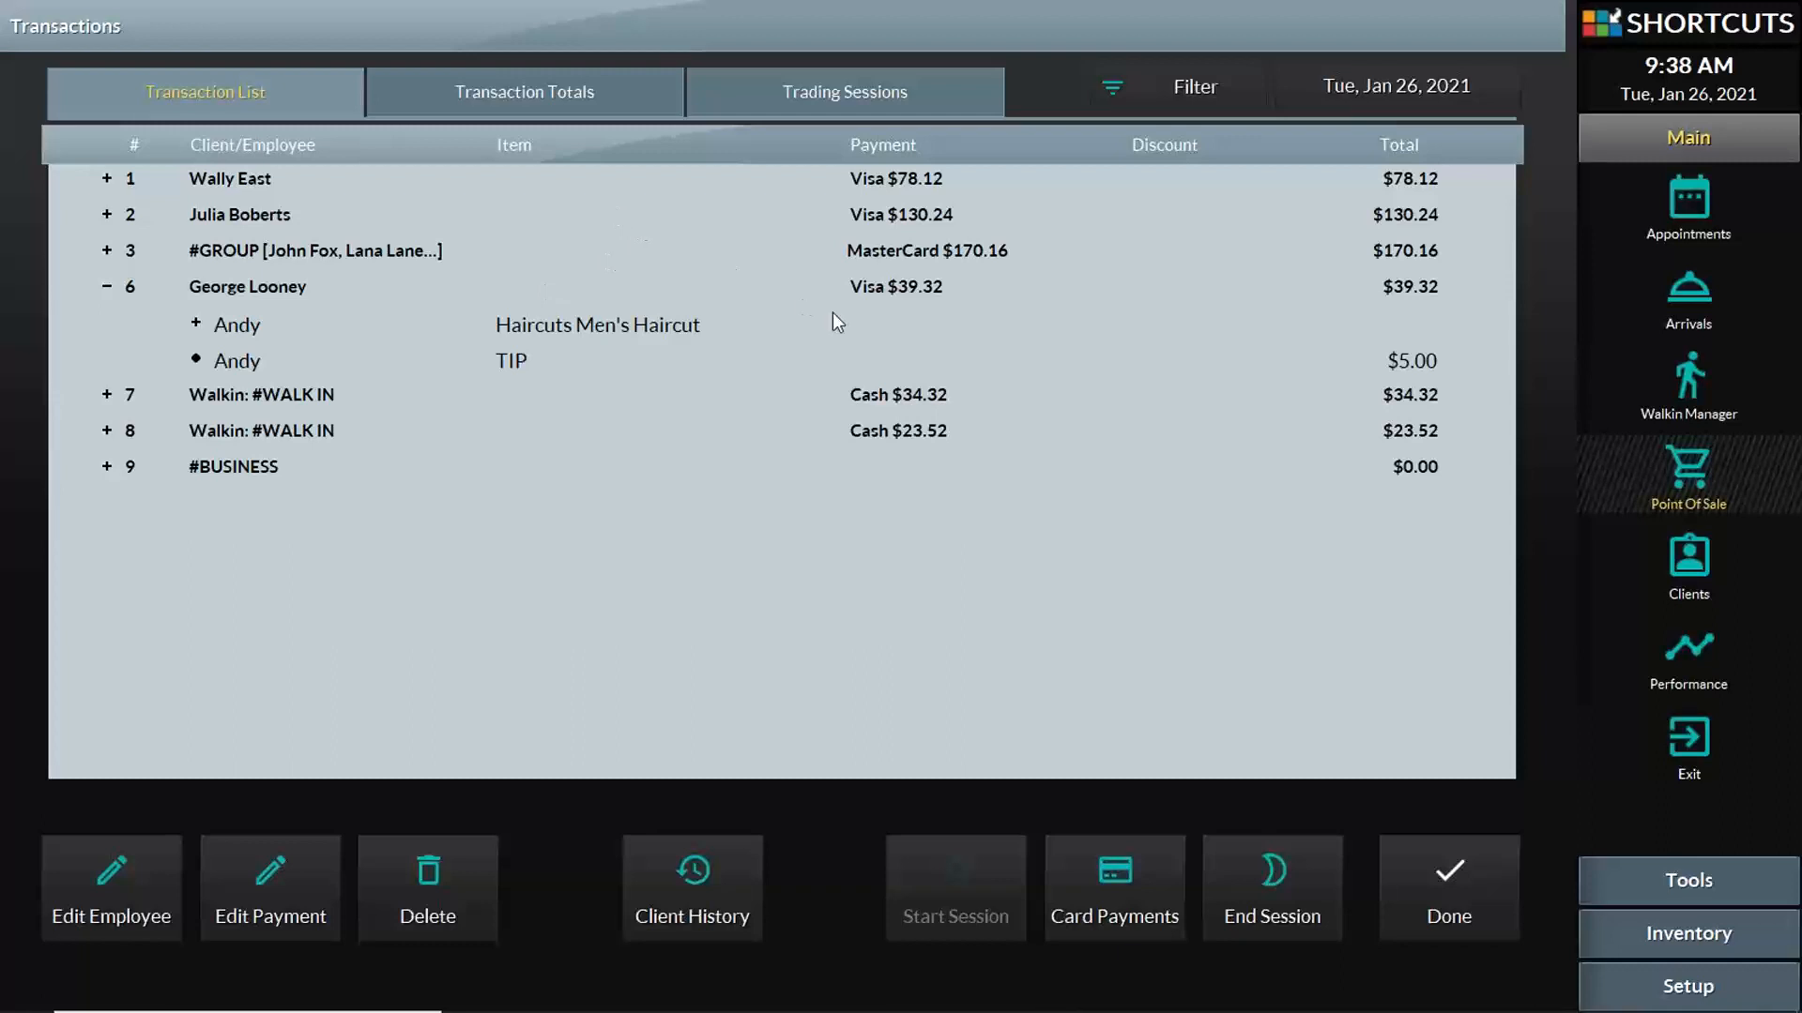
- Expand transactions 2 and 3 in the transaction list to review their items, and return to the sale screen
left_click(106, 249)
left_click(107, 216)
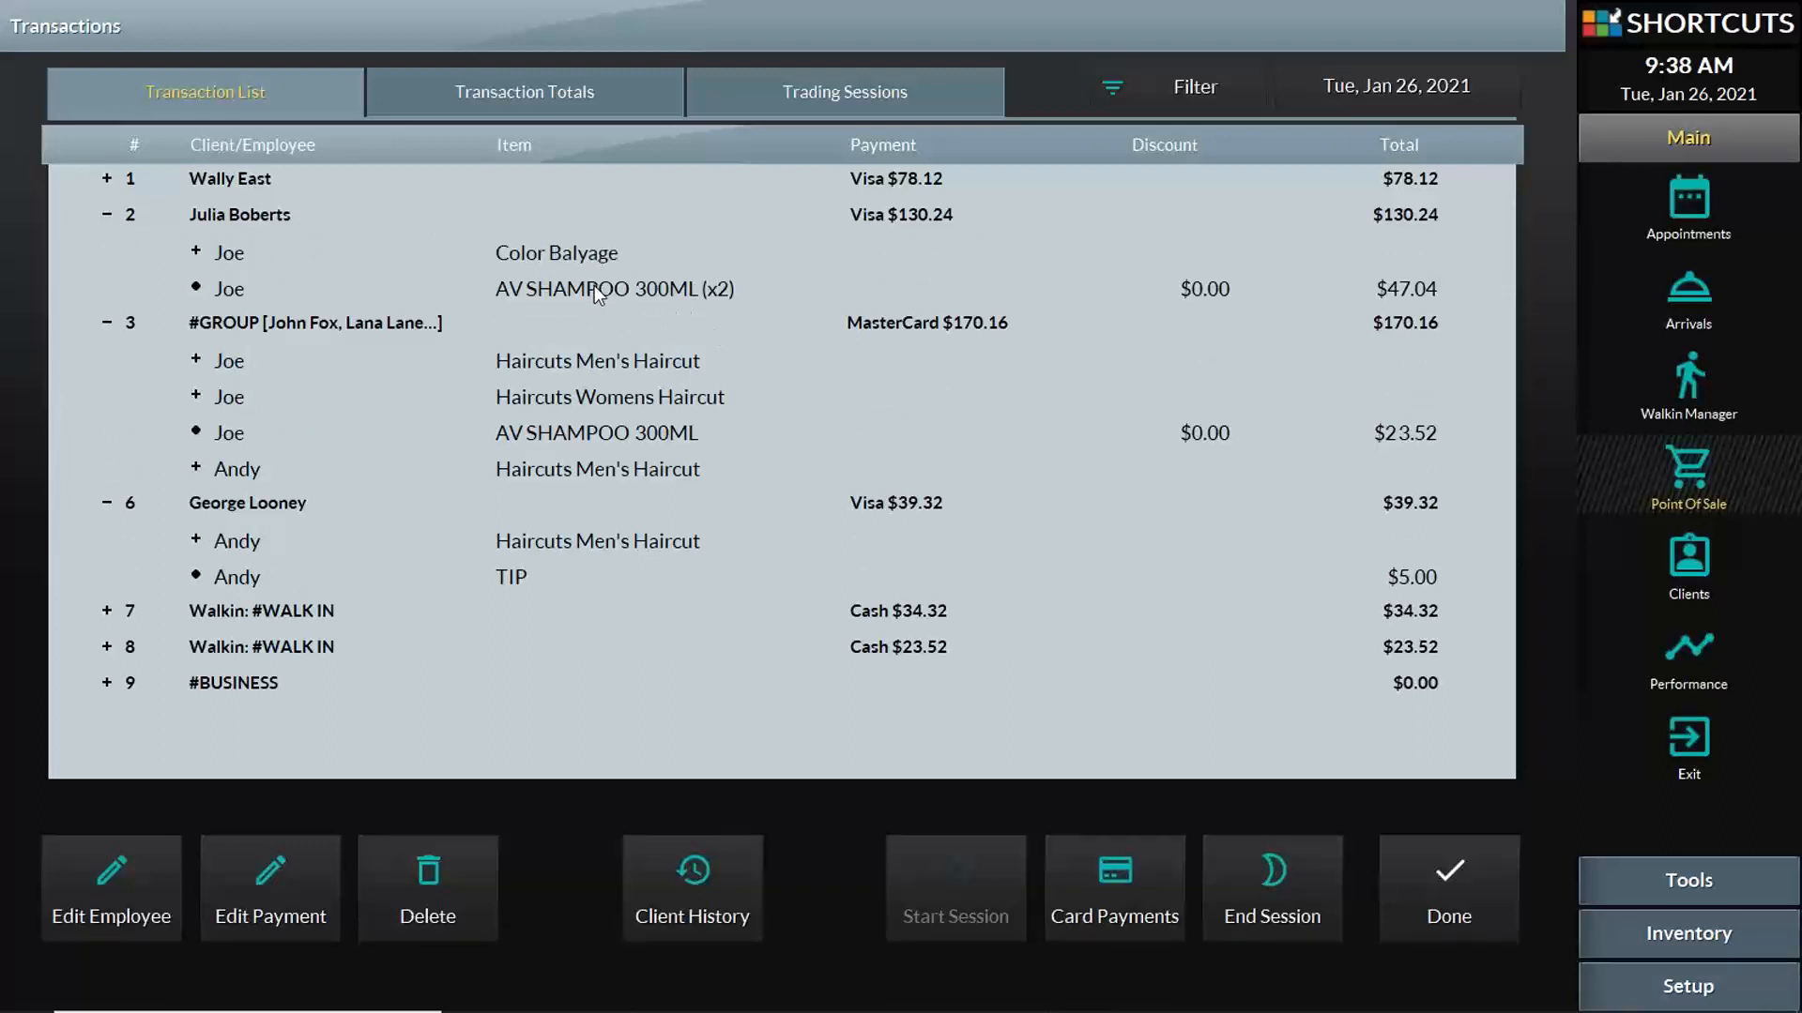
left_click(1478, 913)
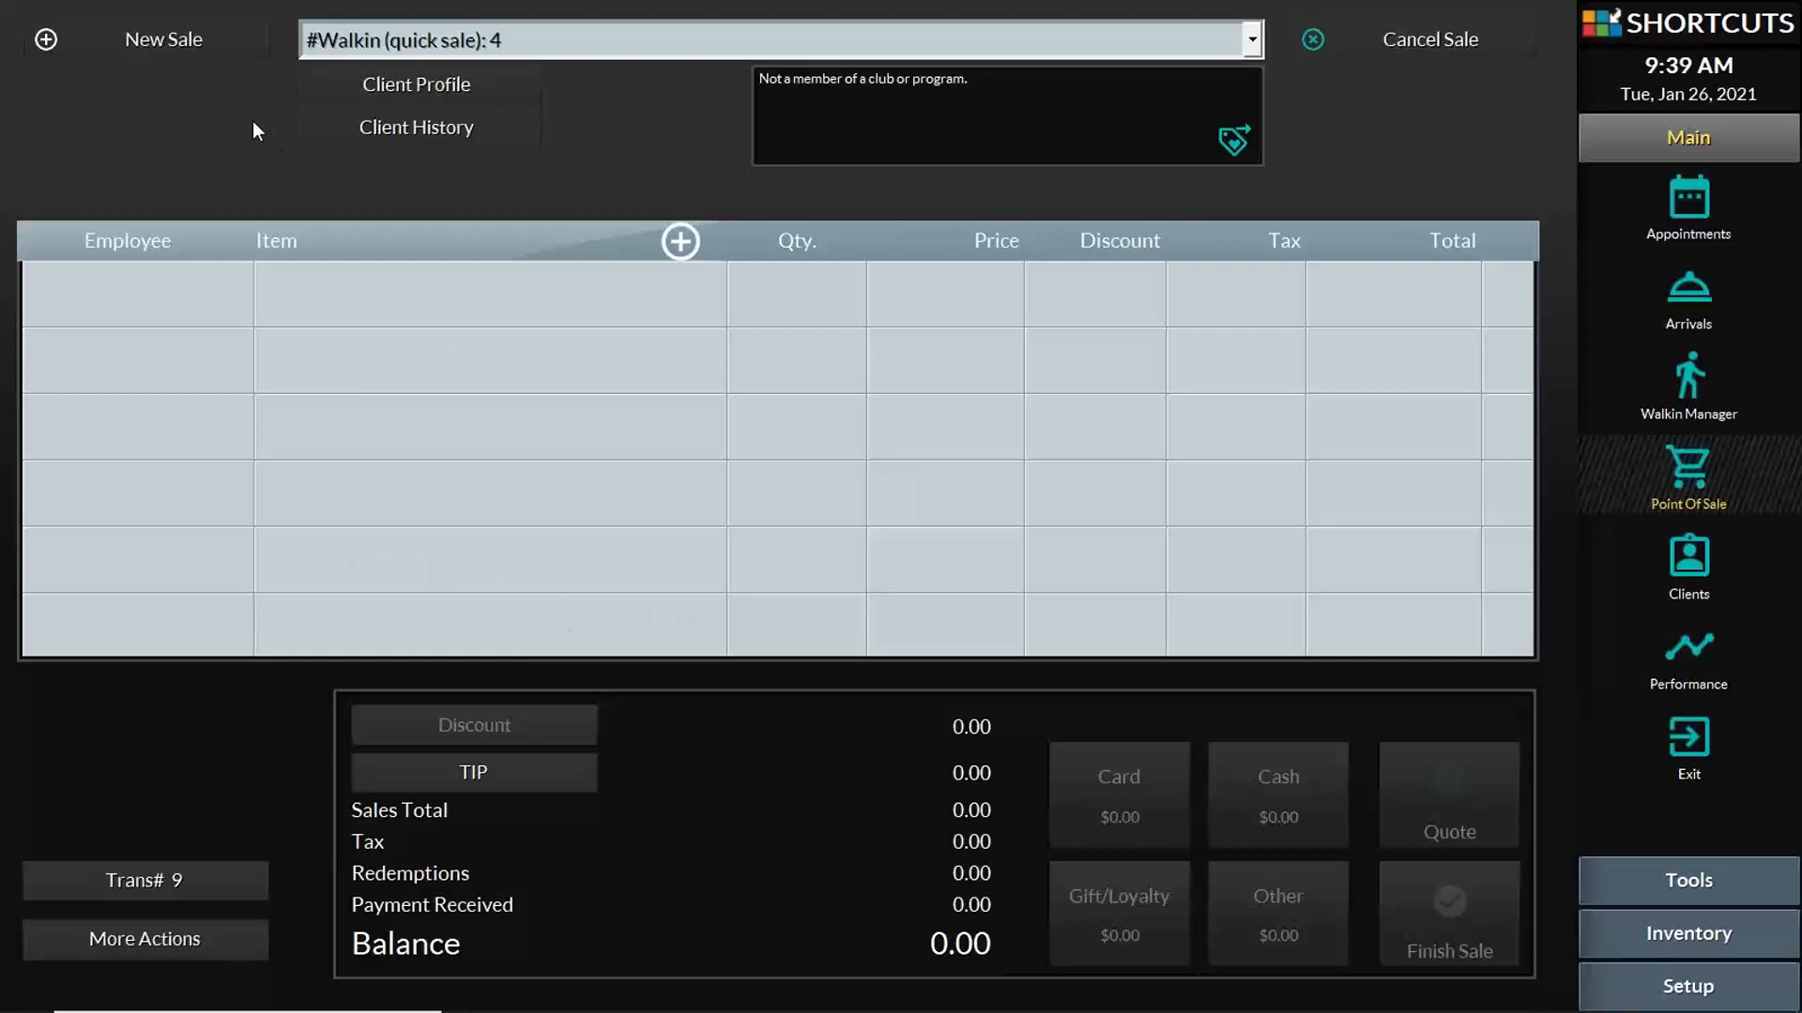
- Start a new sale, search for the transaction 2 client by first name, and open that client's history
left_click(190, 40)
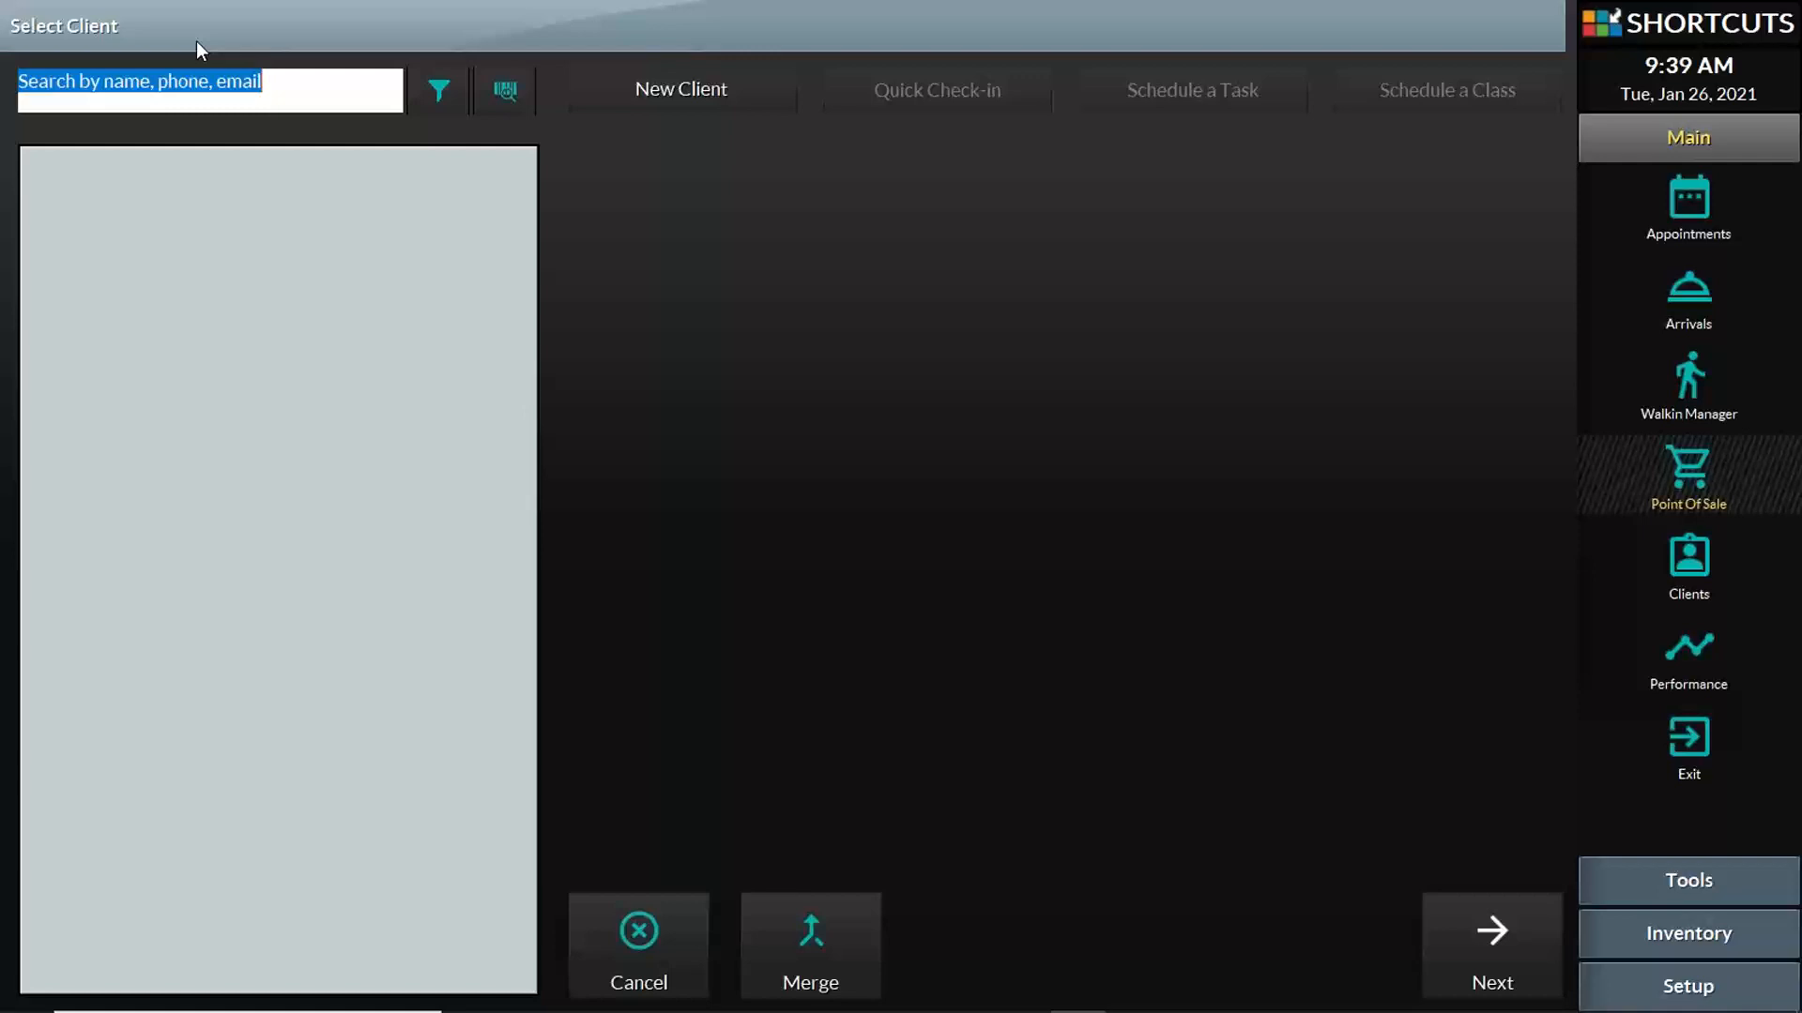
type("julia")
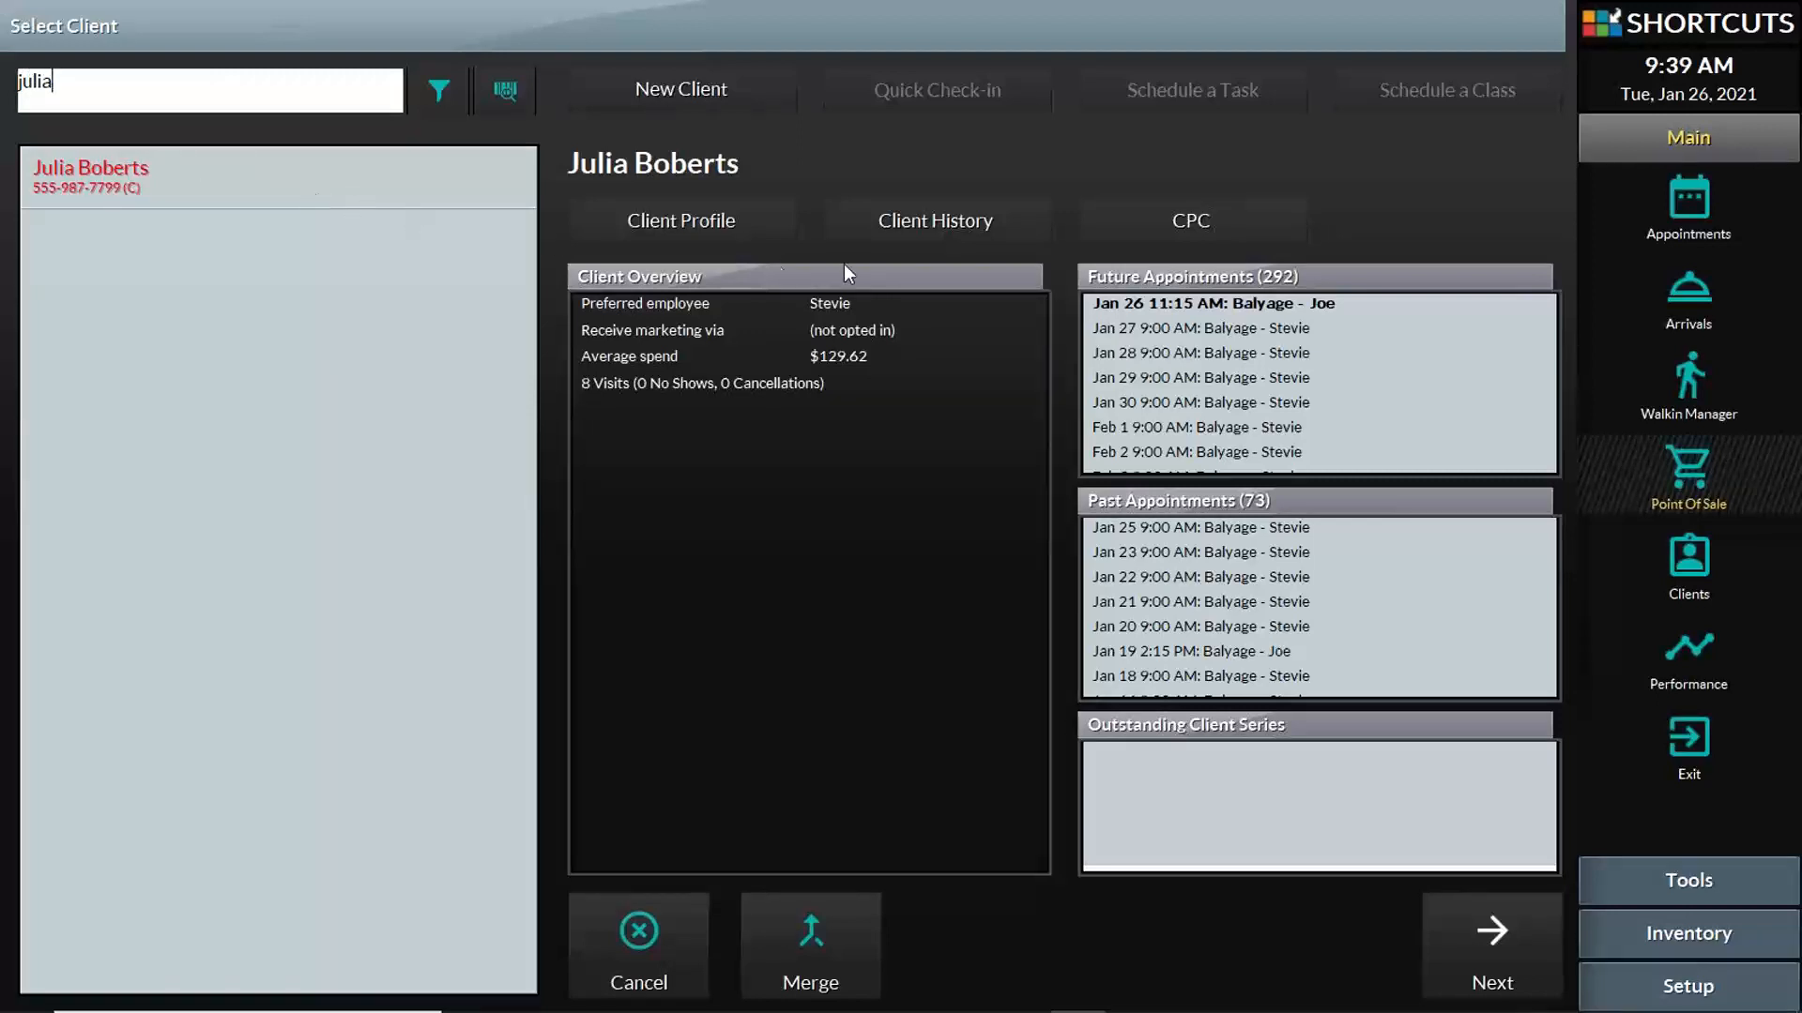
left_click(895, 223)
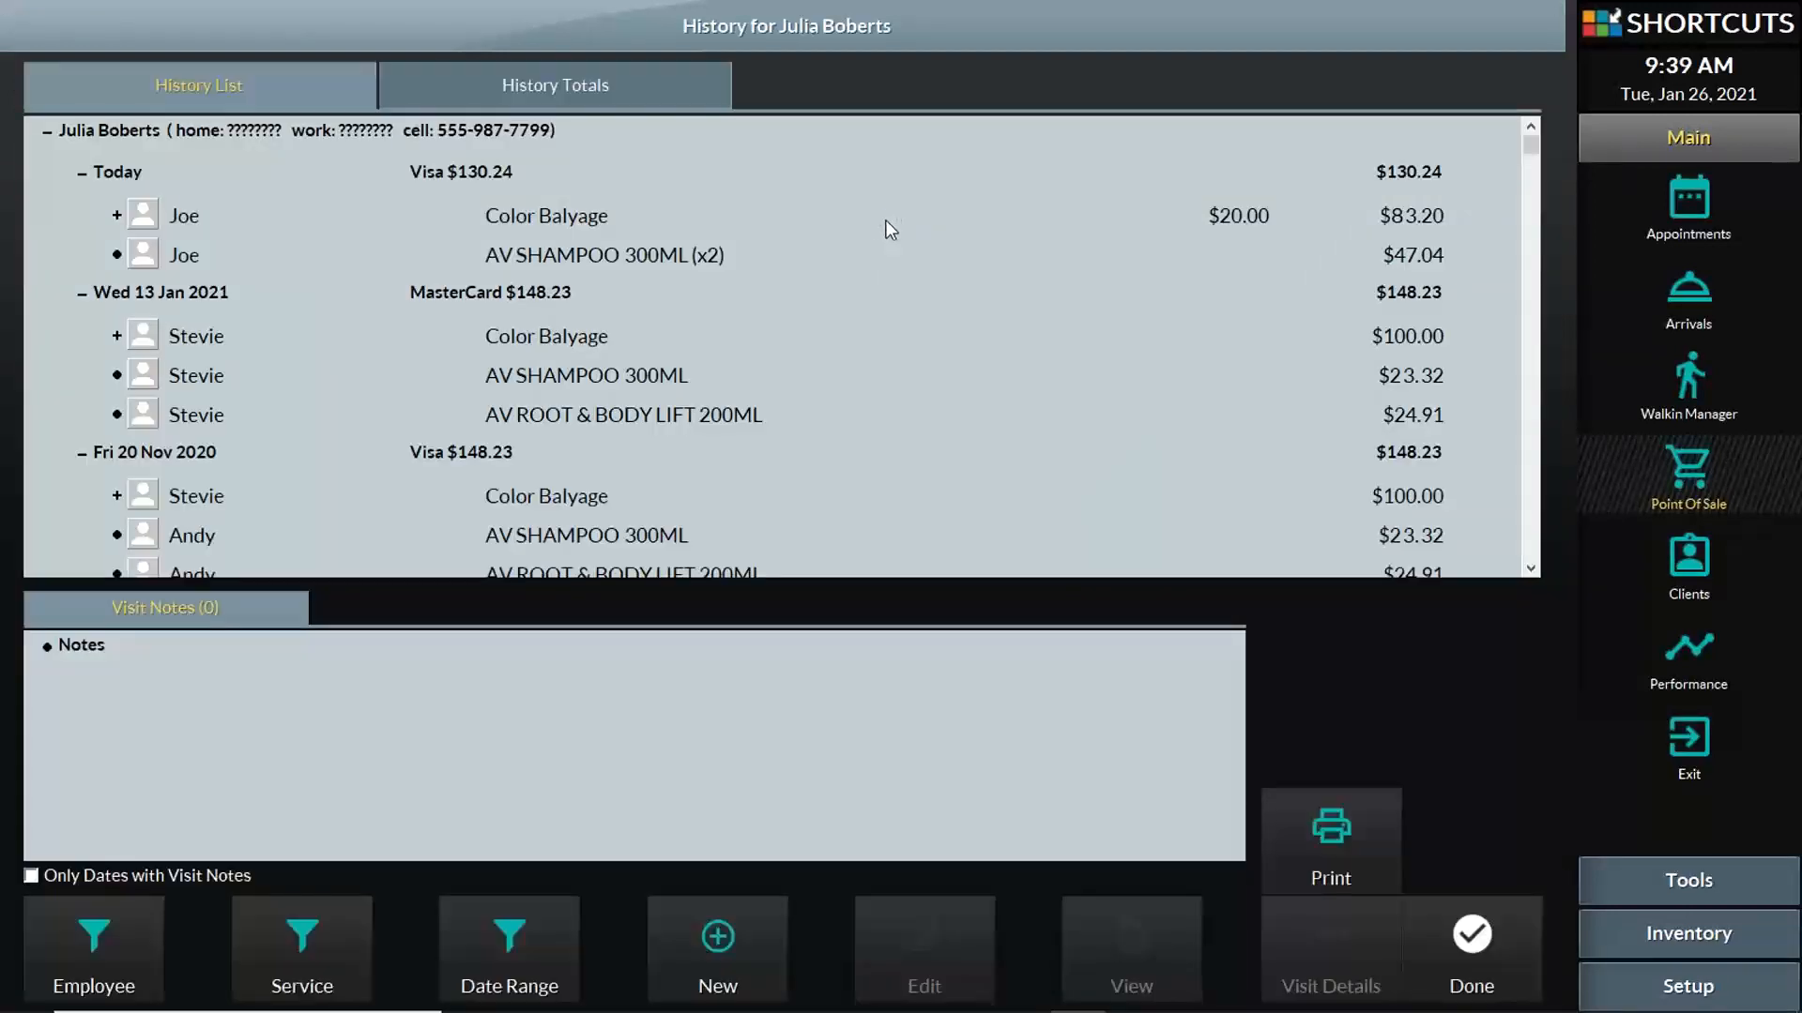
- Refund today's AV SHAMPOO 300ML (x2) item from the client history and bring the client's refund into the sale screen
left_click(671, 255)
right_click(650, 254)
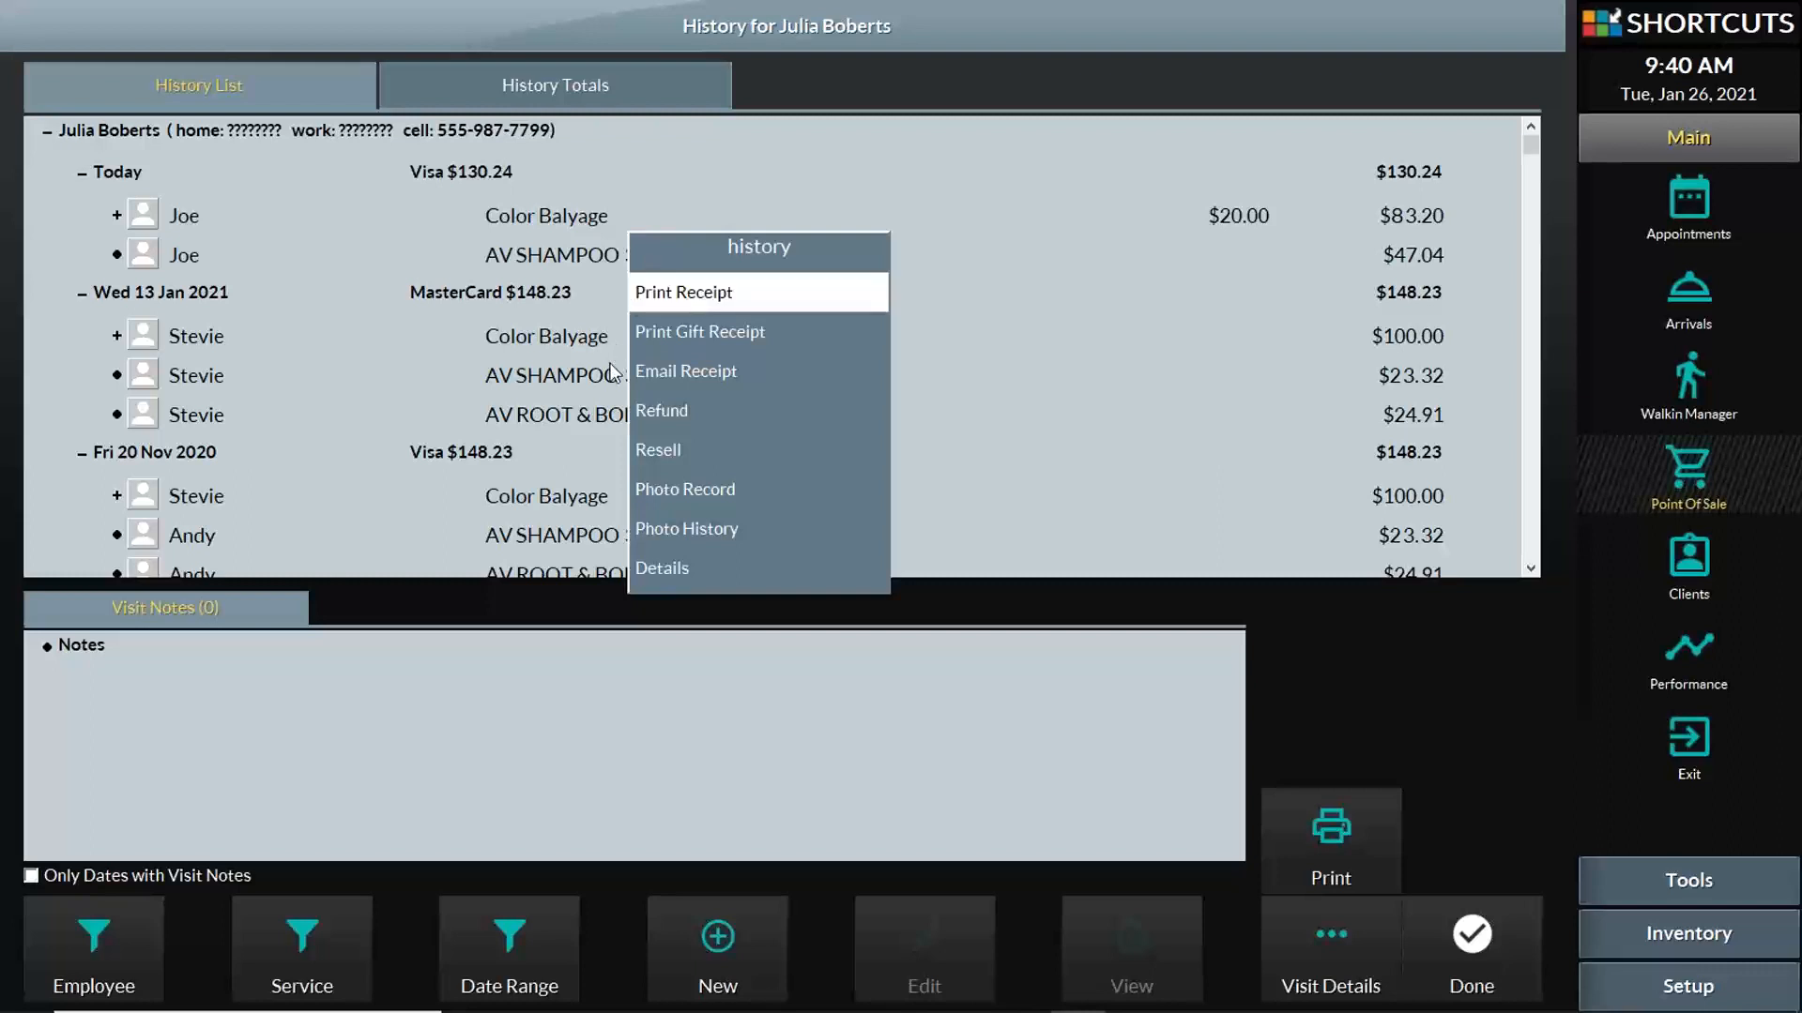
left_click(558, 361)
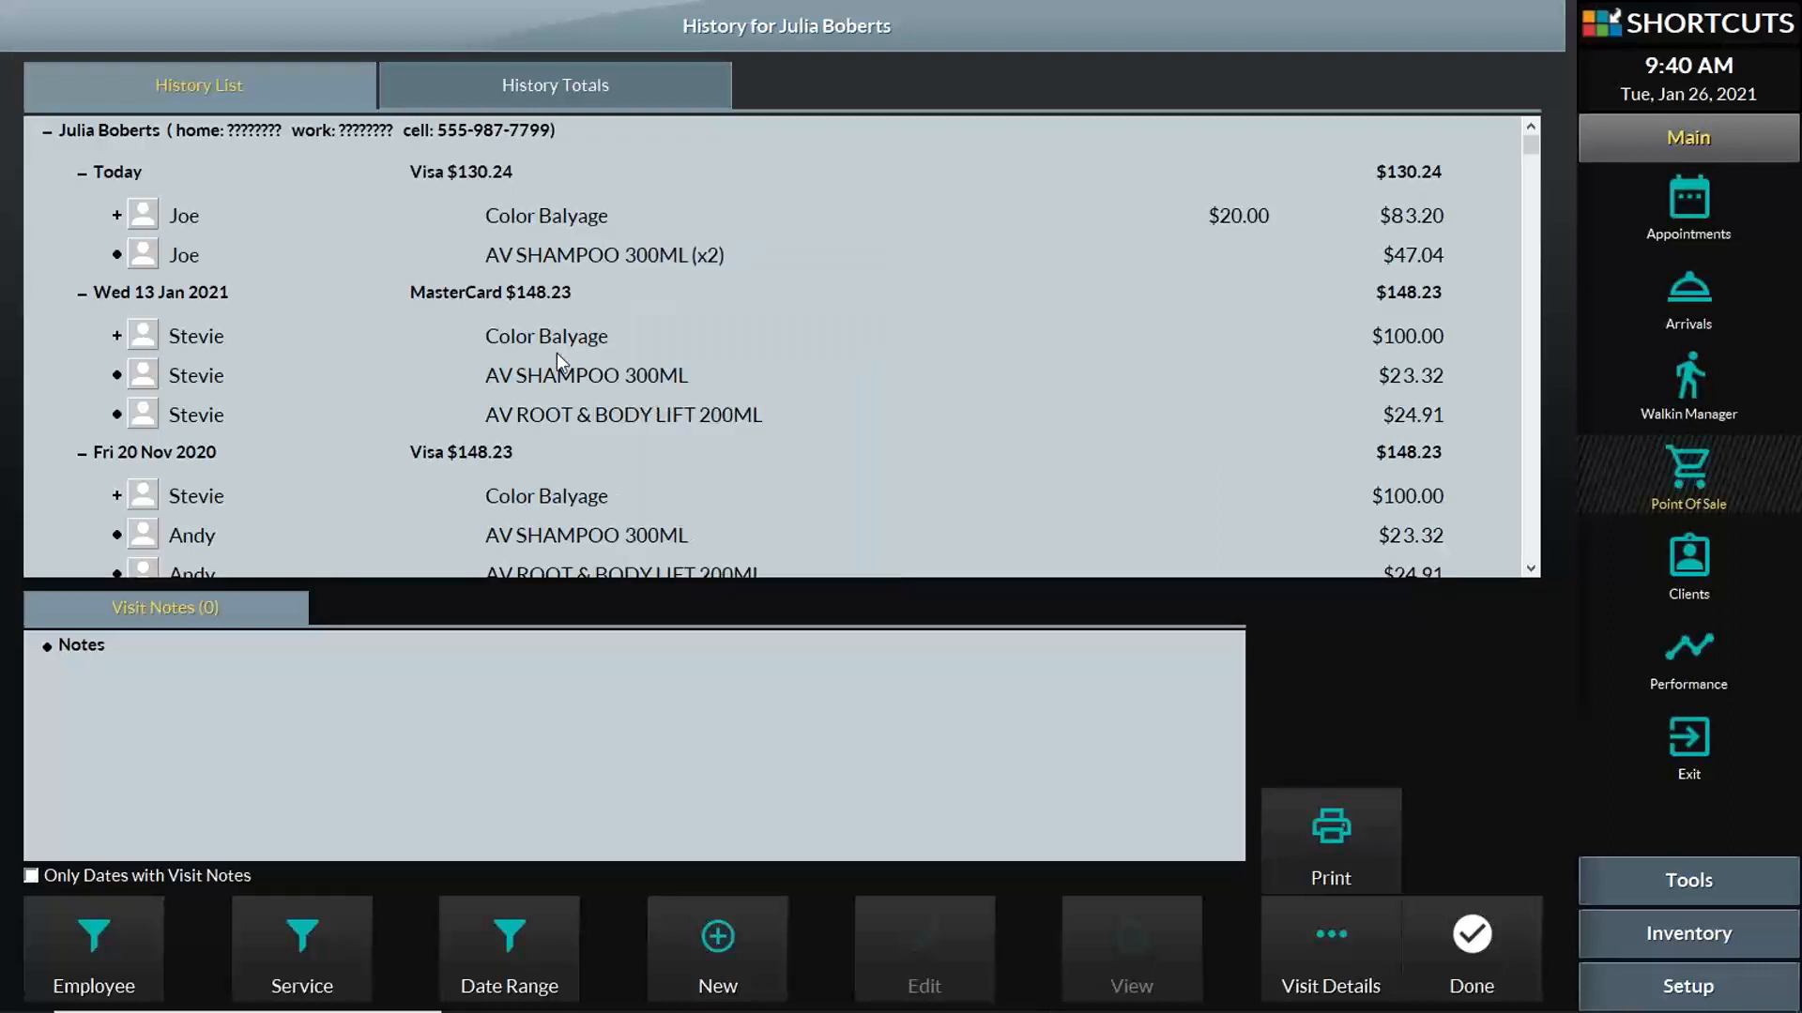
right_click(602, 257)
left_click(645, 410)
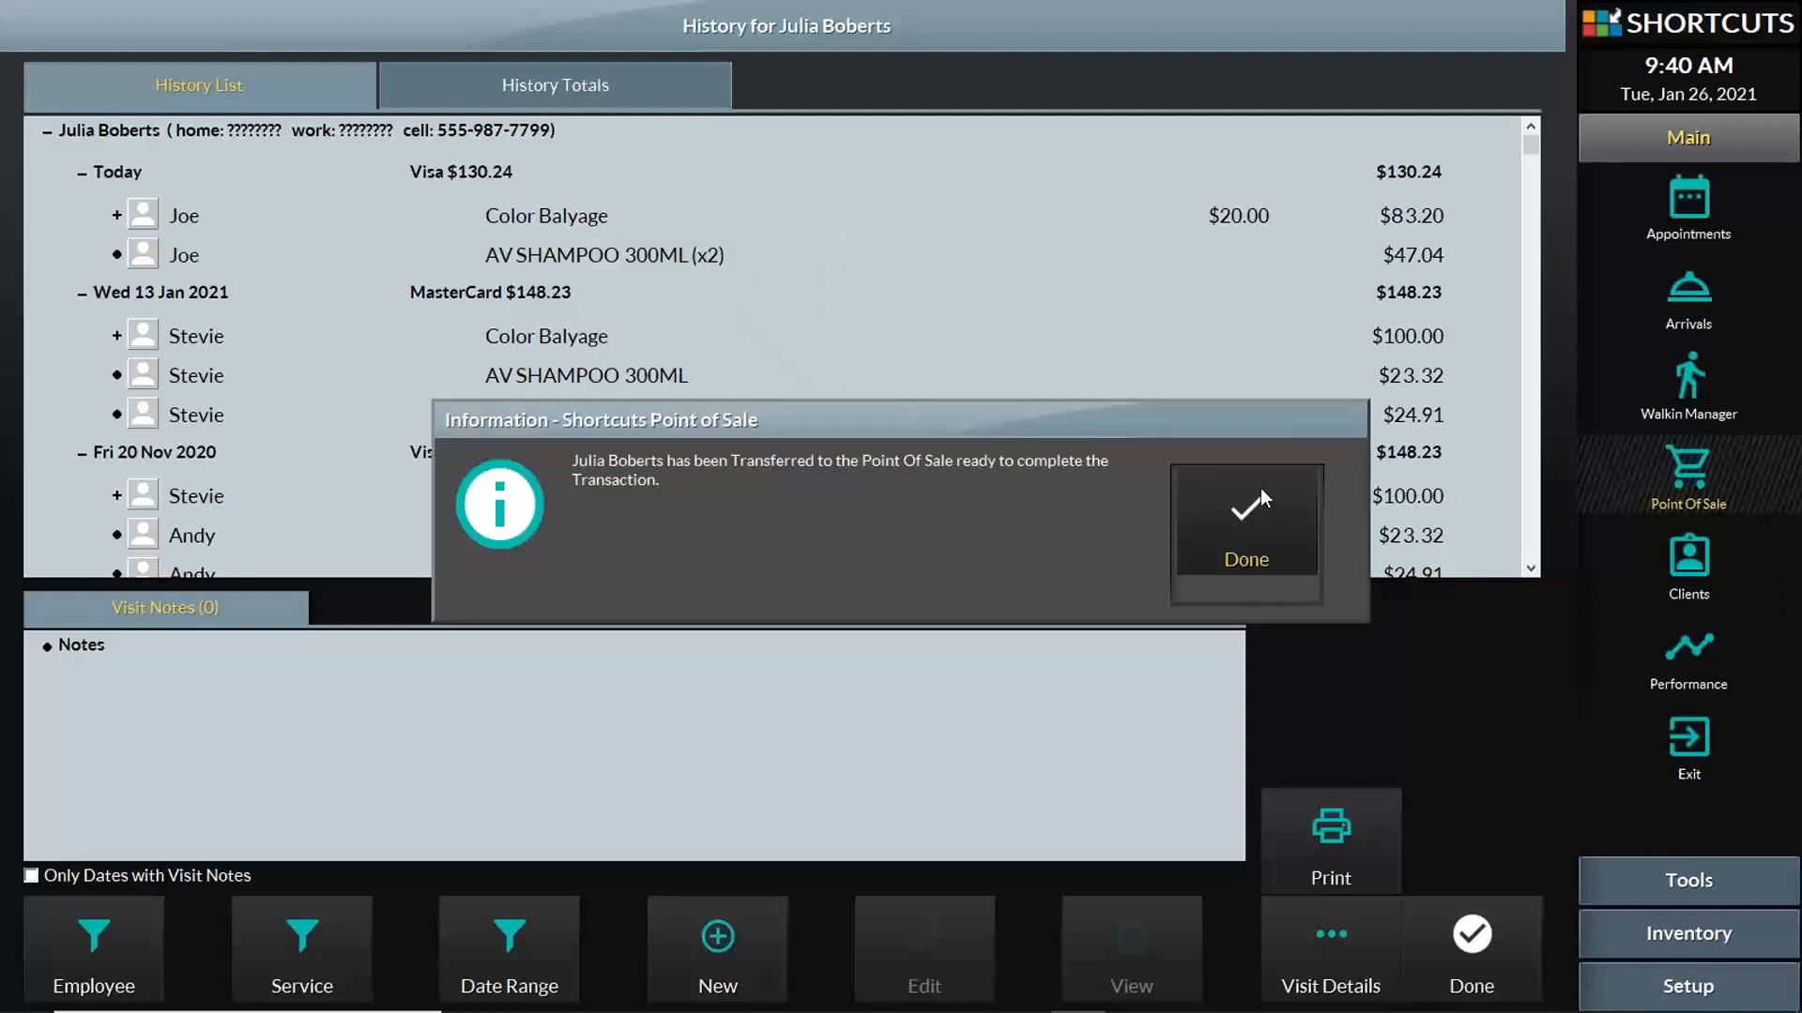
left_click(1281, 536)
left_click(1466, 943)
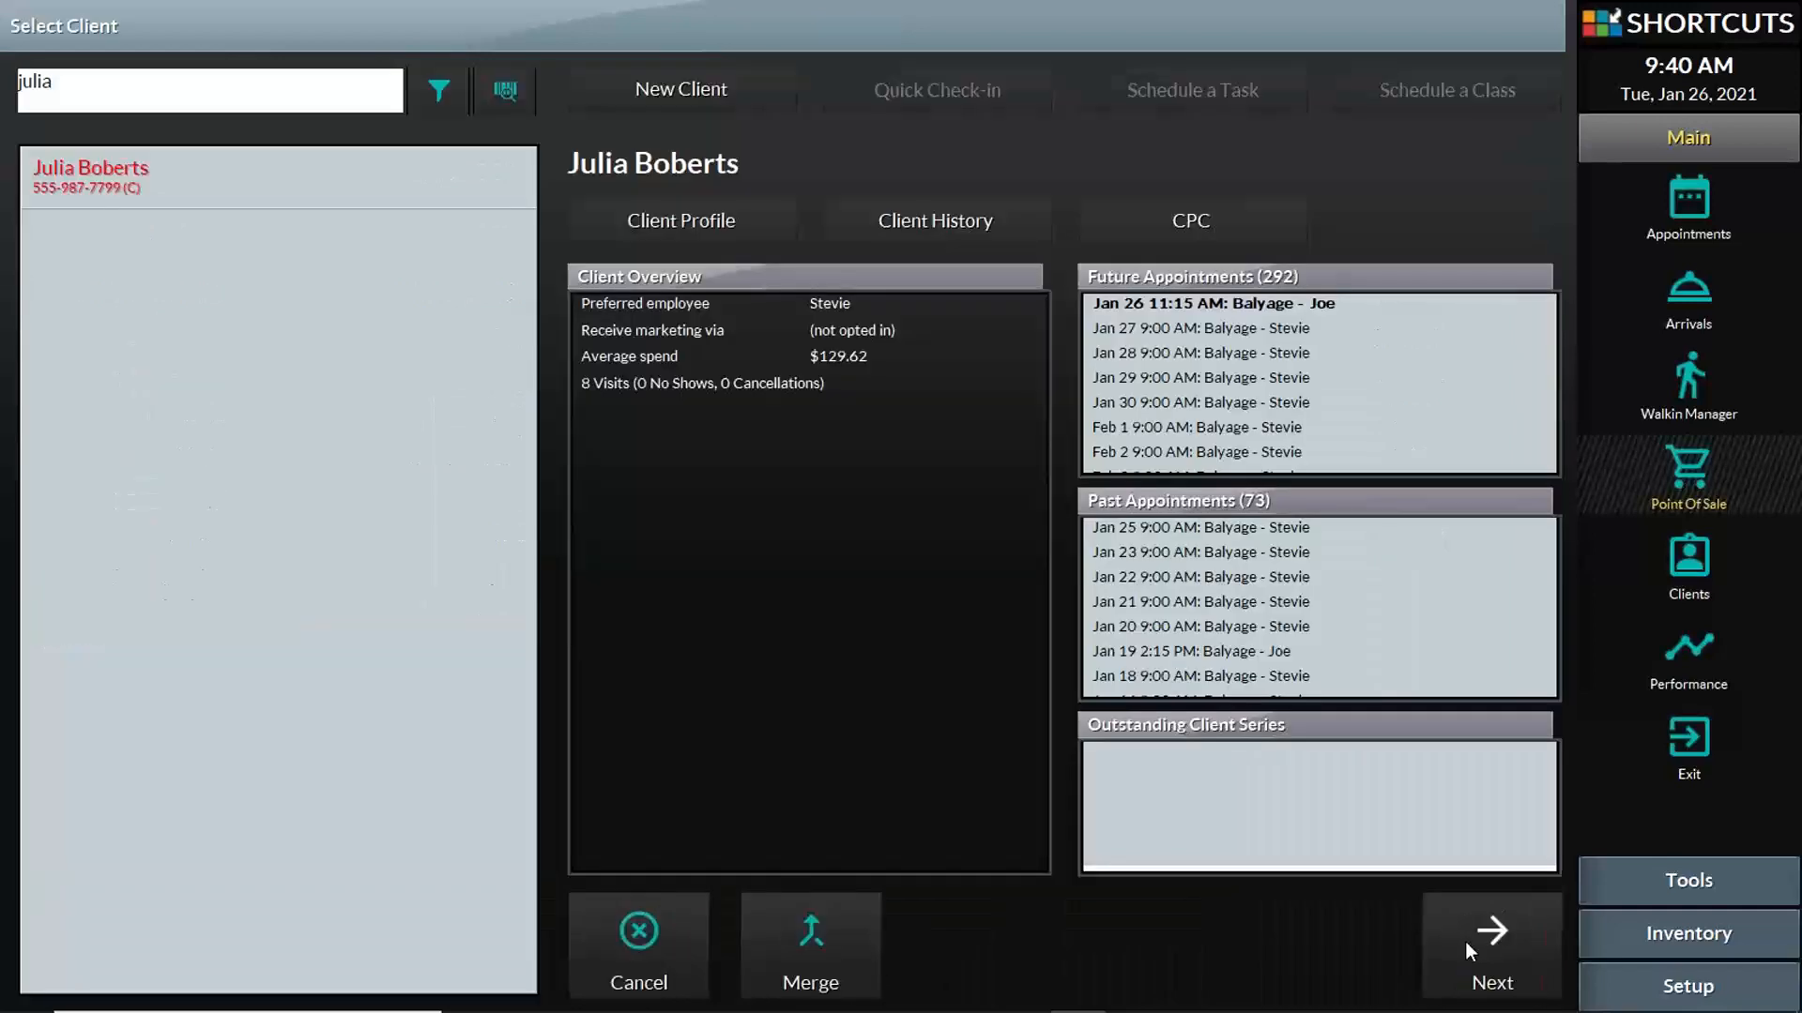
left_click(1497, 917)
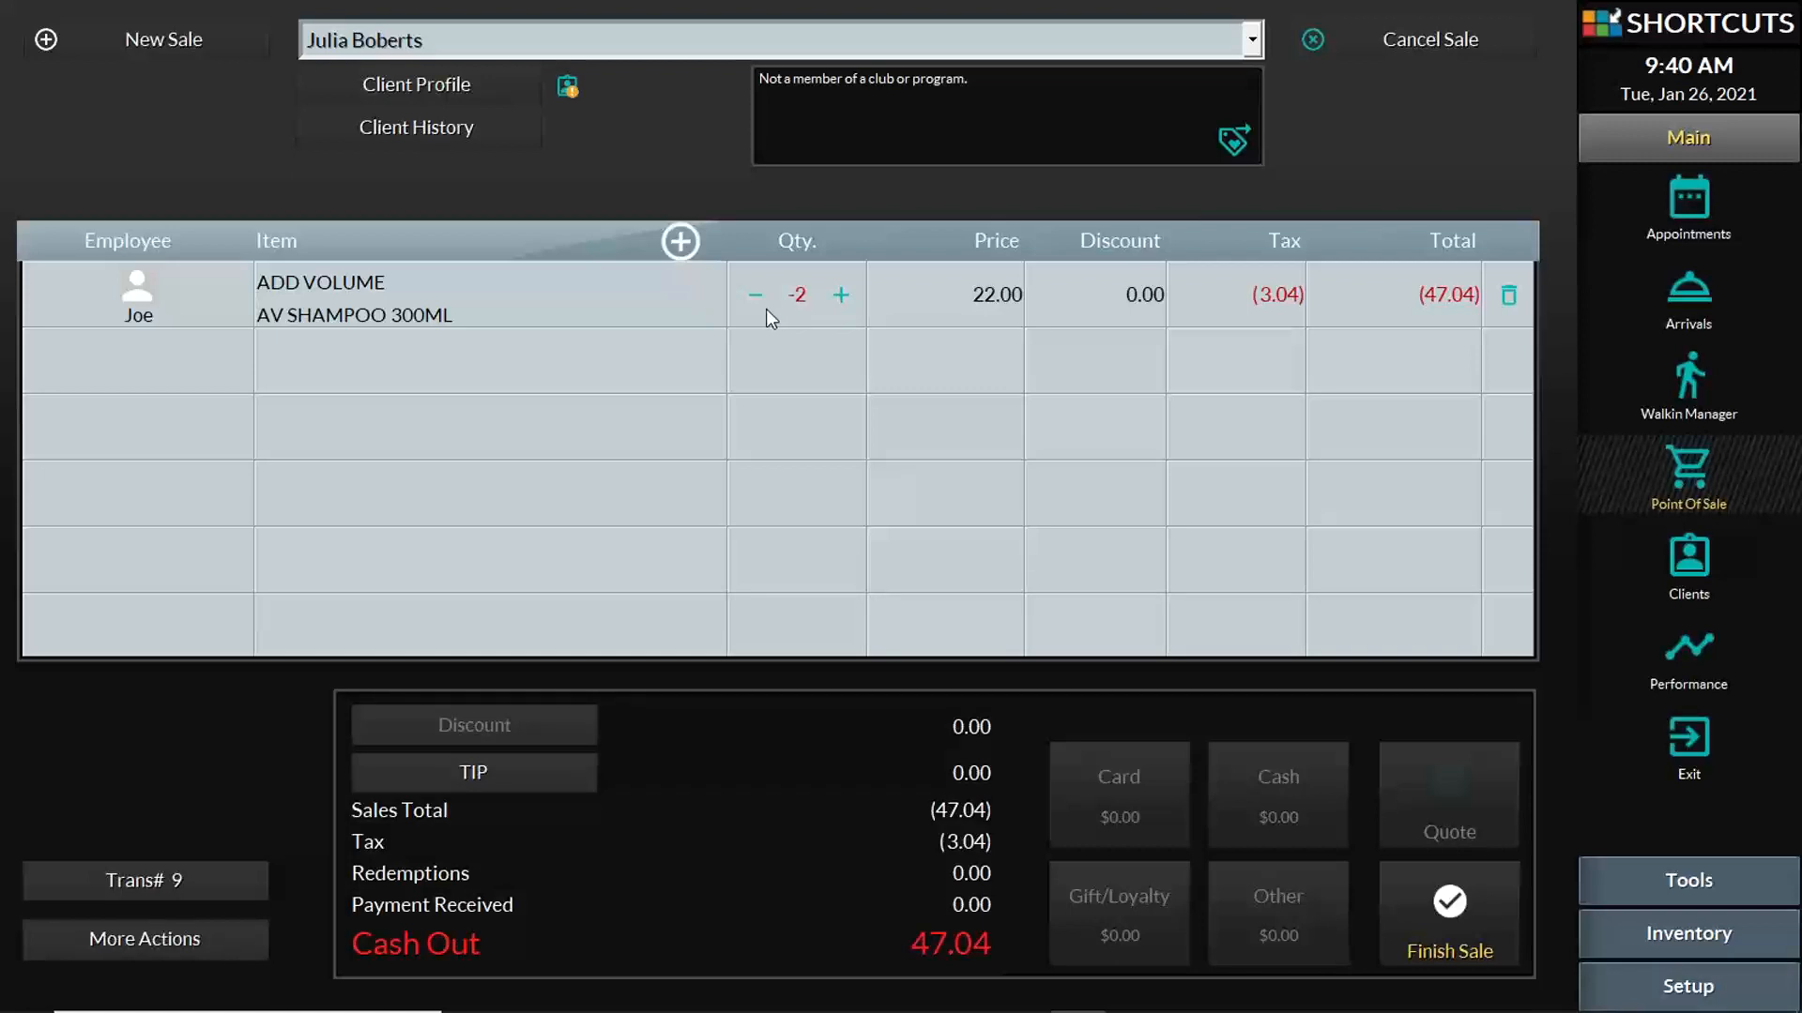
- Set the refunded AV SHAMPOO 300ML quantity to -1
left_click(756, 296)
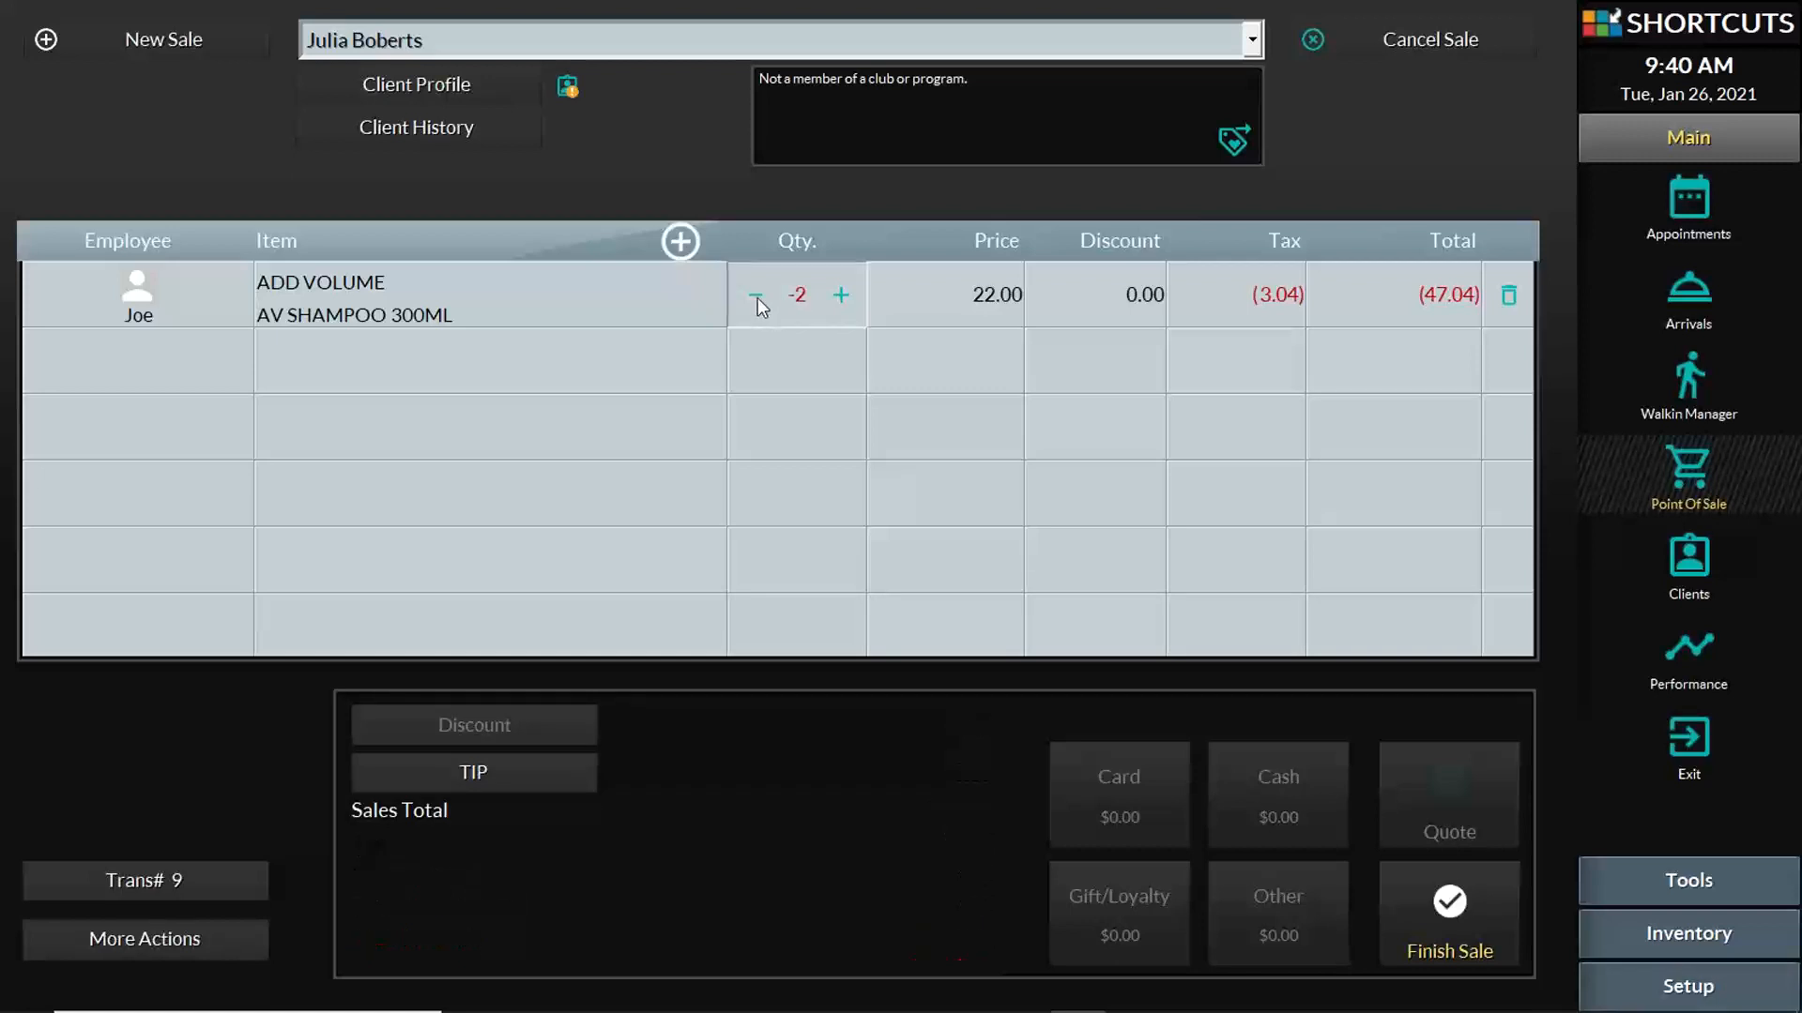
left_click(841, 296)
left_click(843, 298)
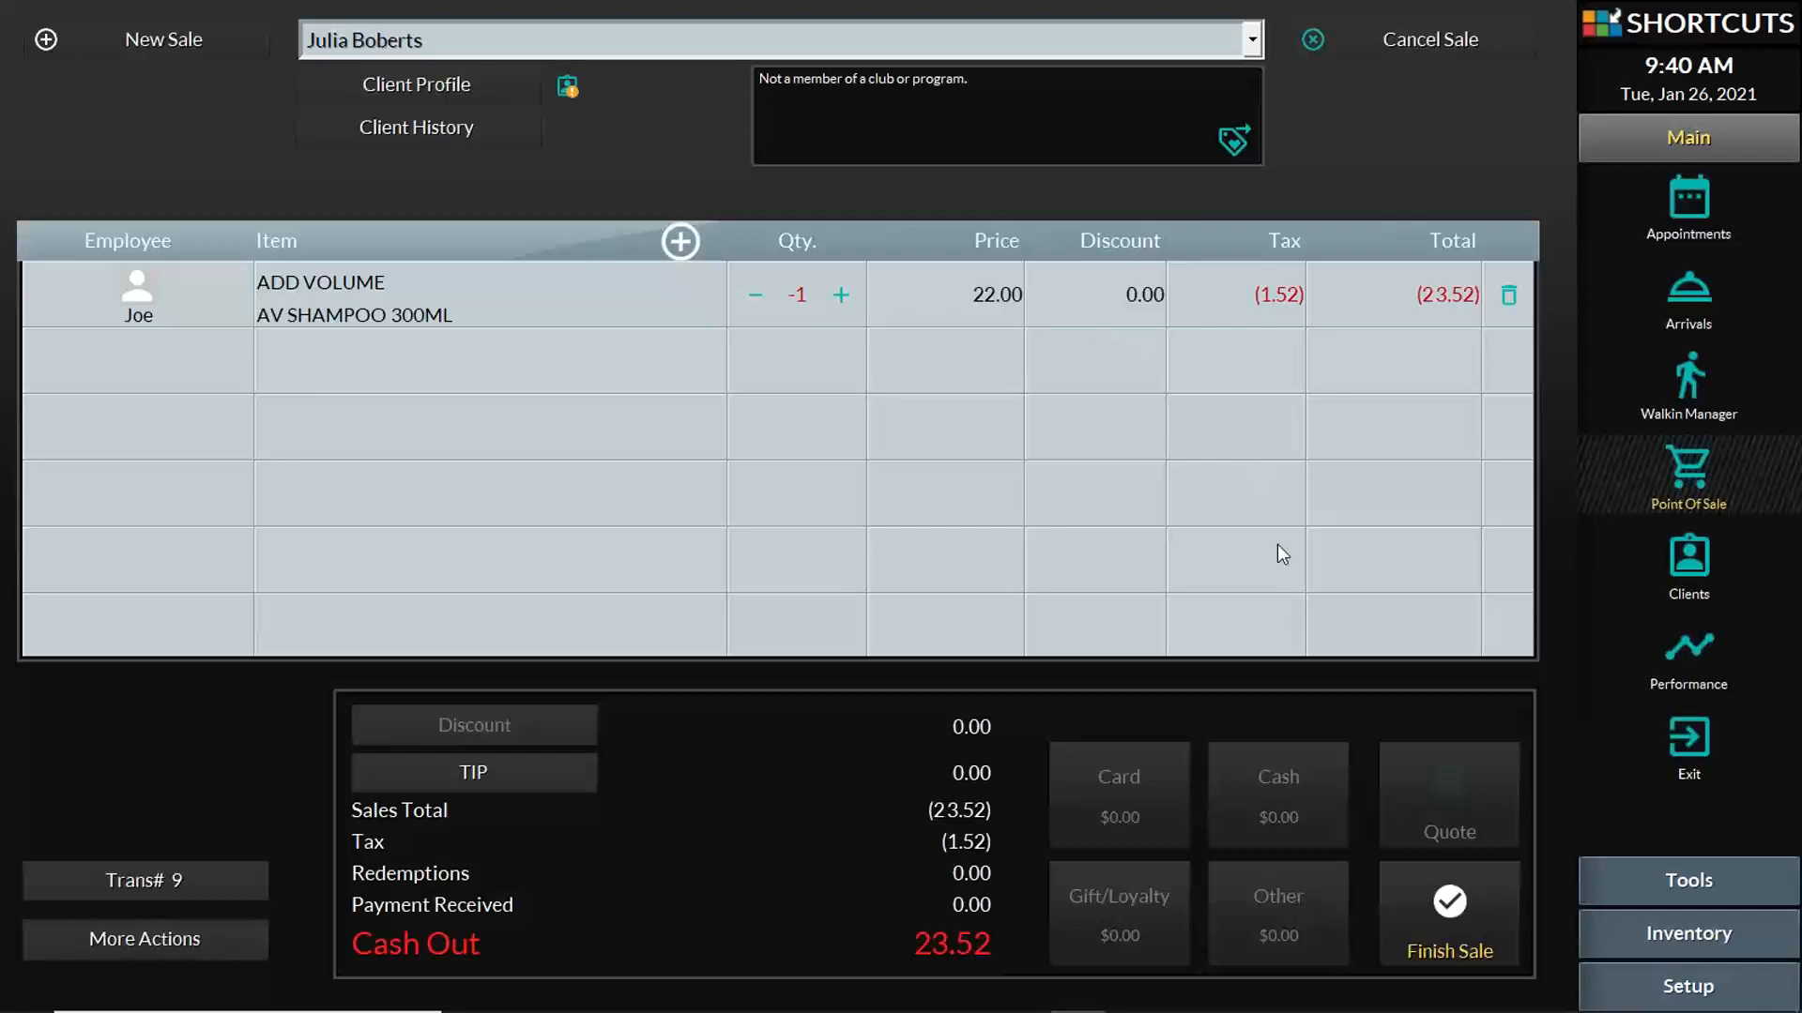
- Finish the shampoo refund to Cash with reason Defective, product action Discard and No Receipt
left_click(1474, 898)
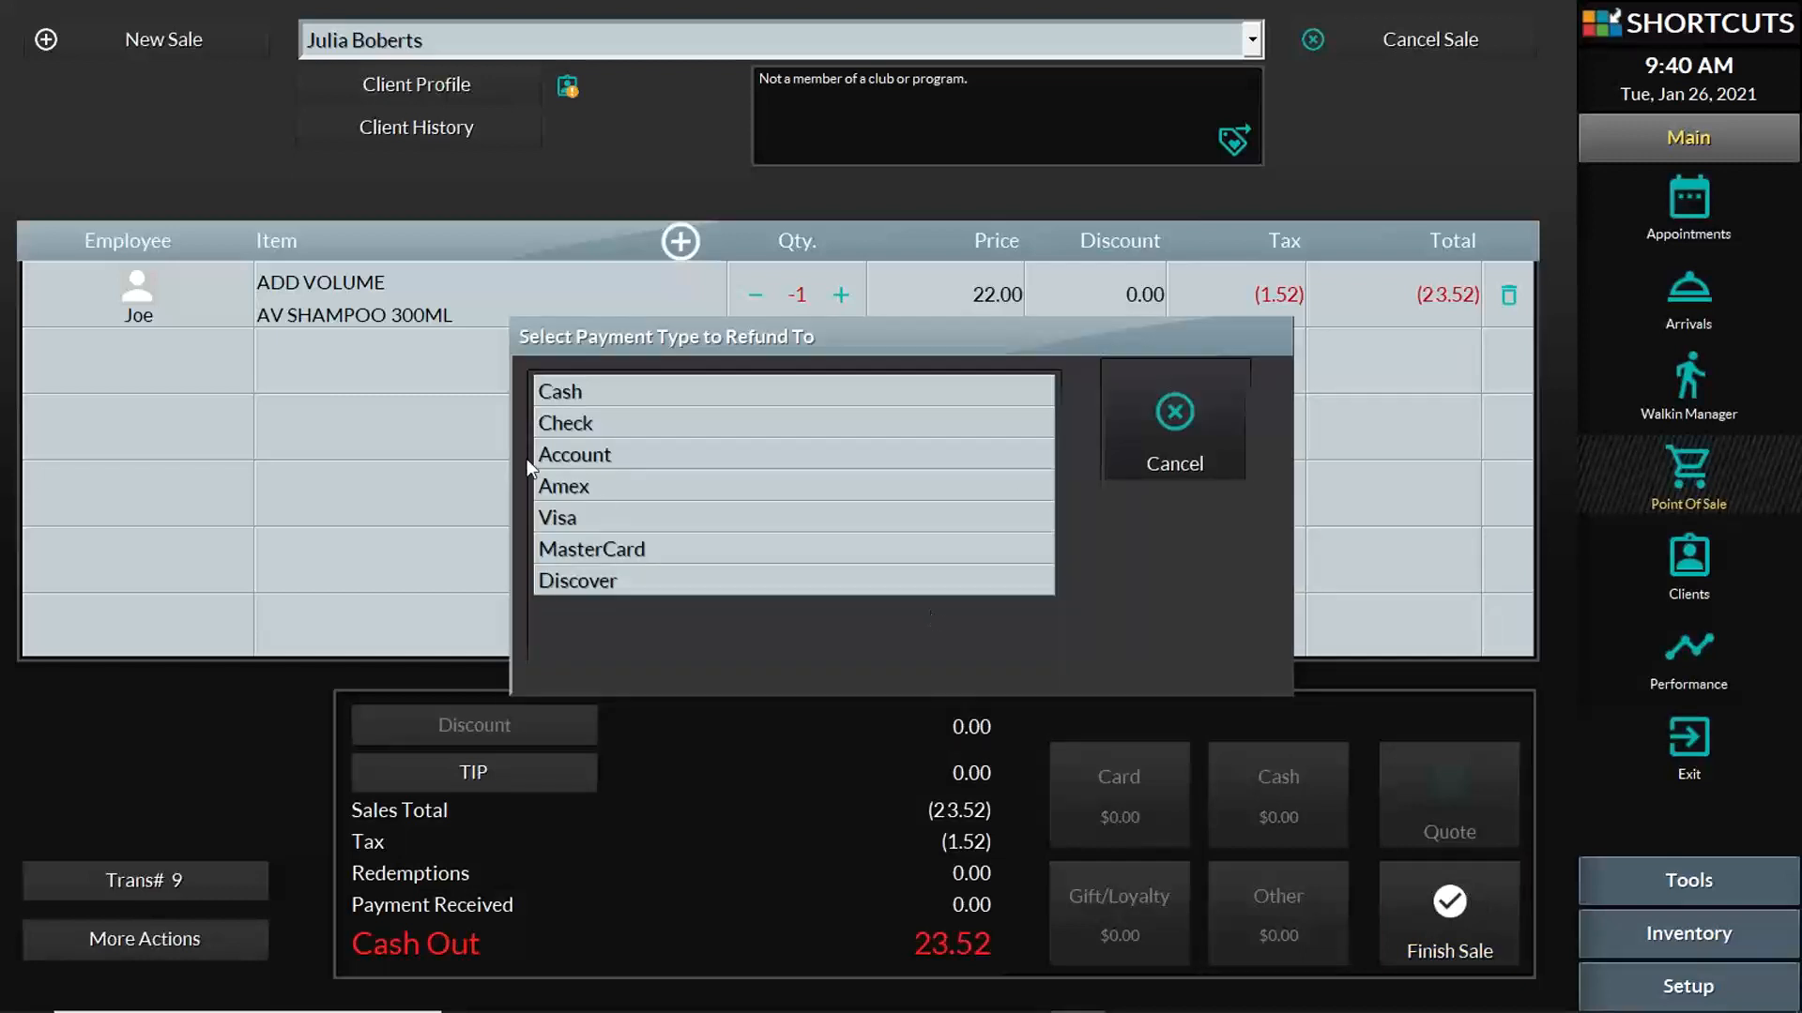
left_click(617, 391)
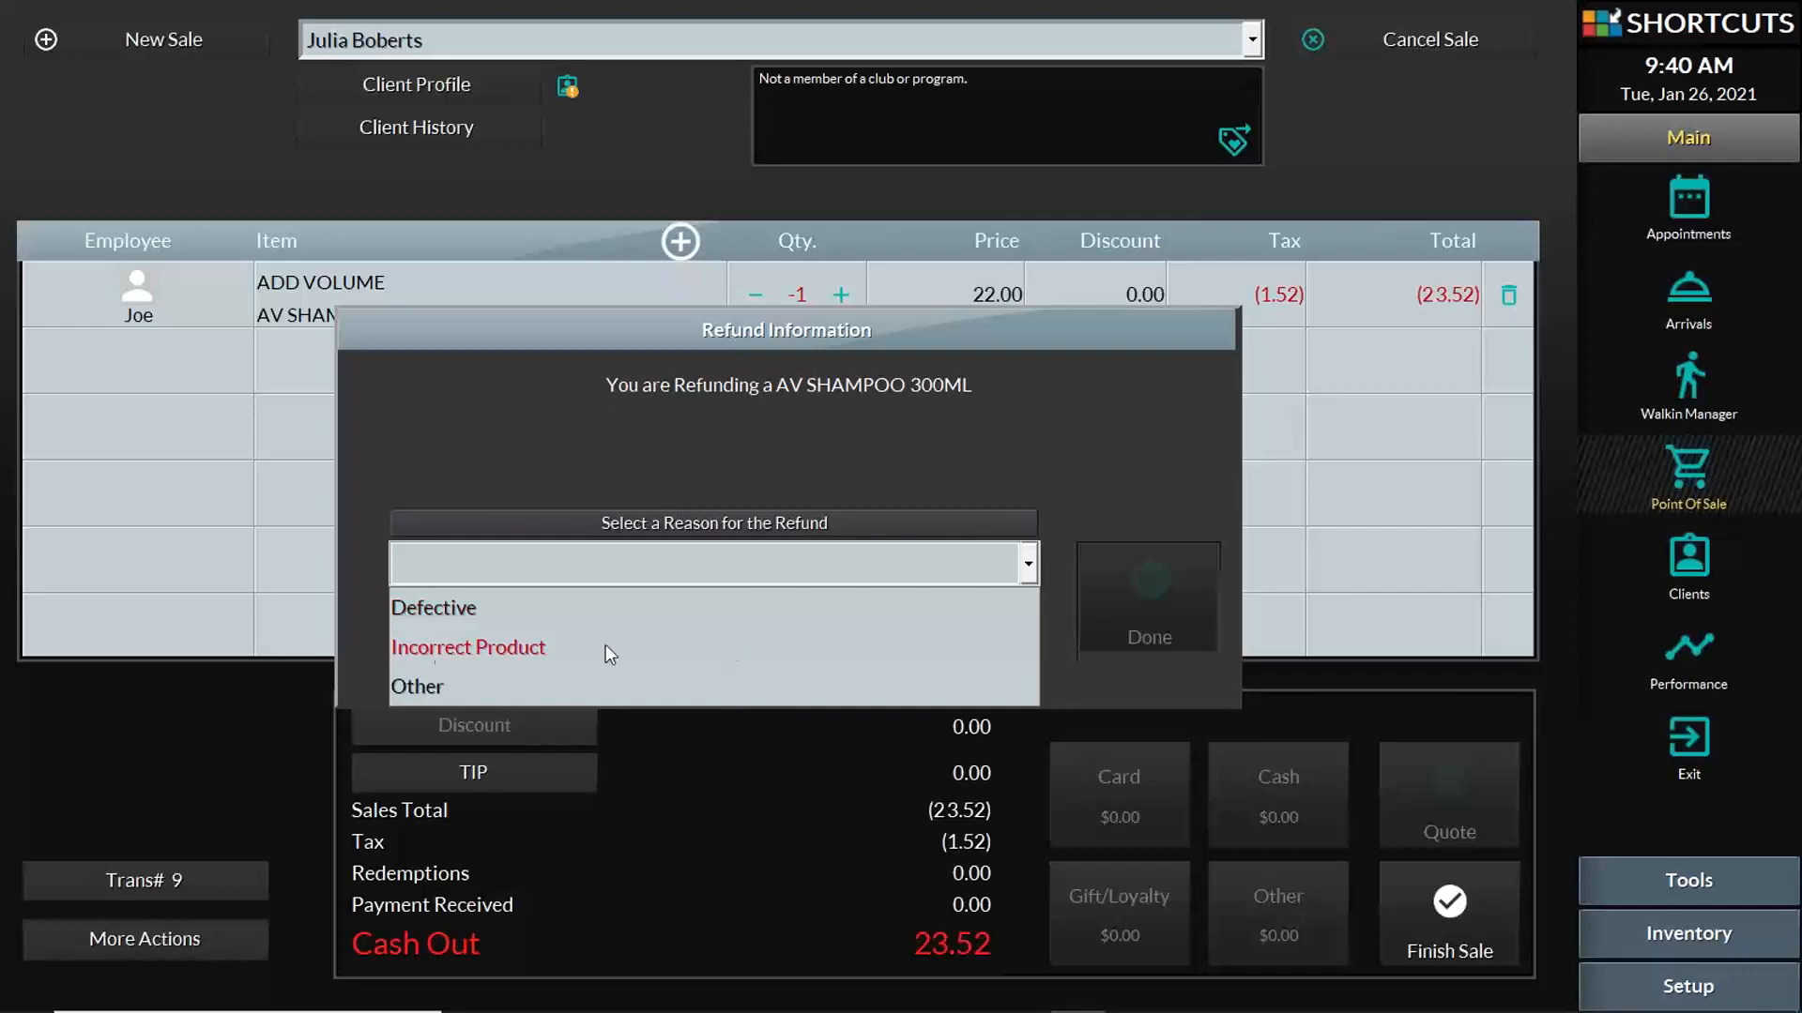
left_click(542, 615)
left_click(655, 662)
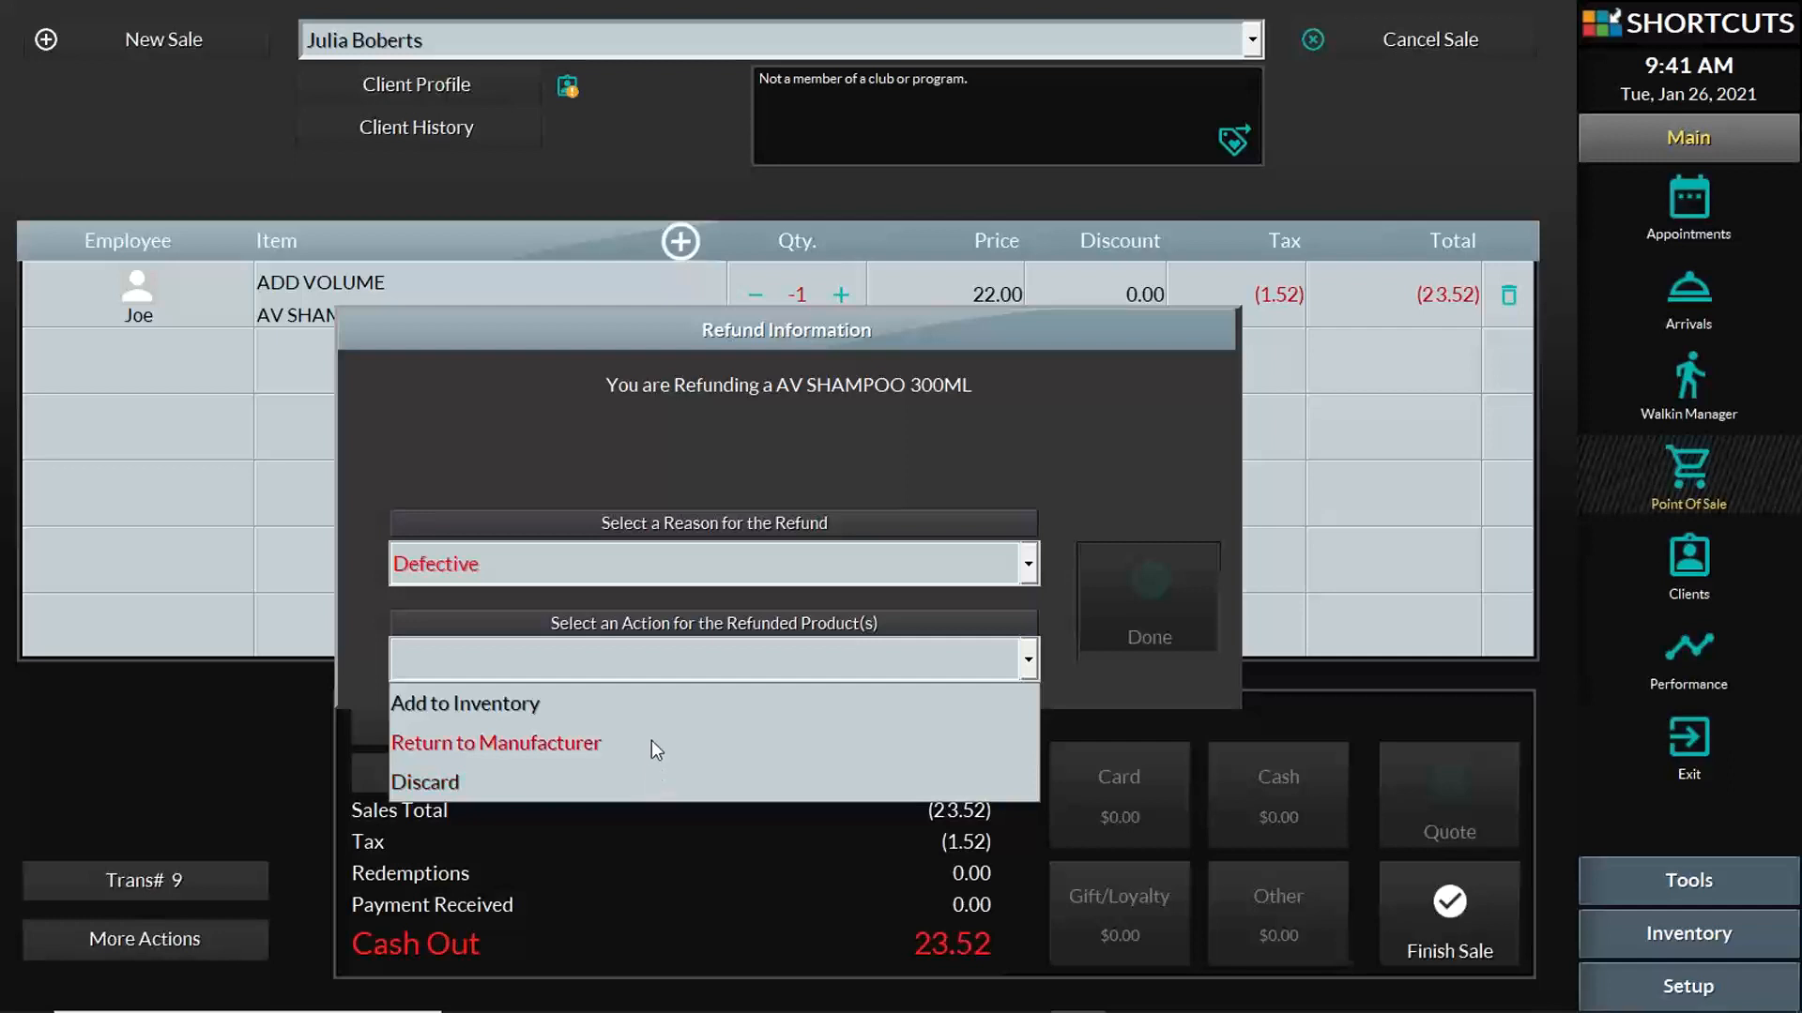
left_click(579, 793)
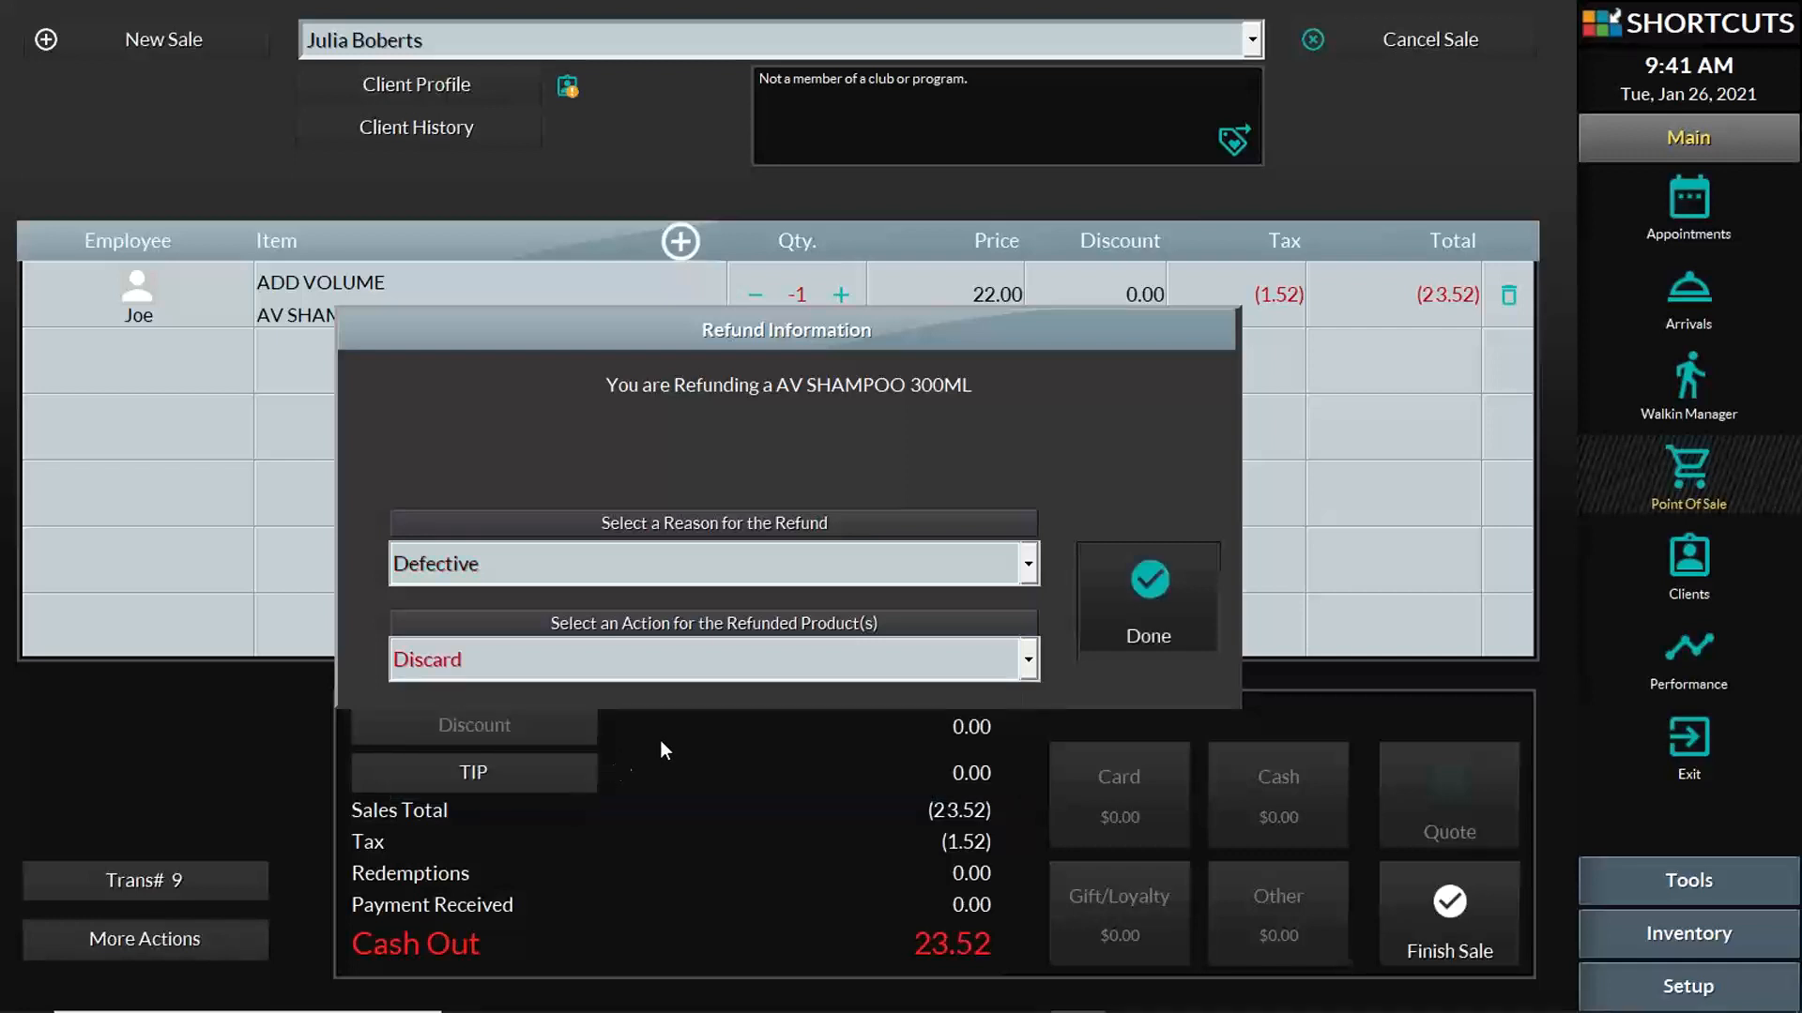
left_click(1153, 596)
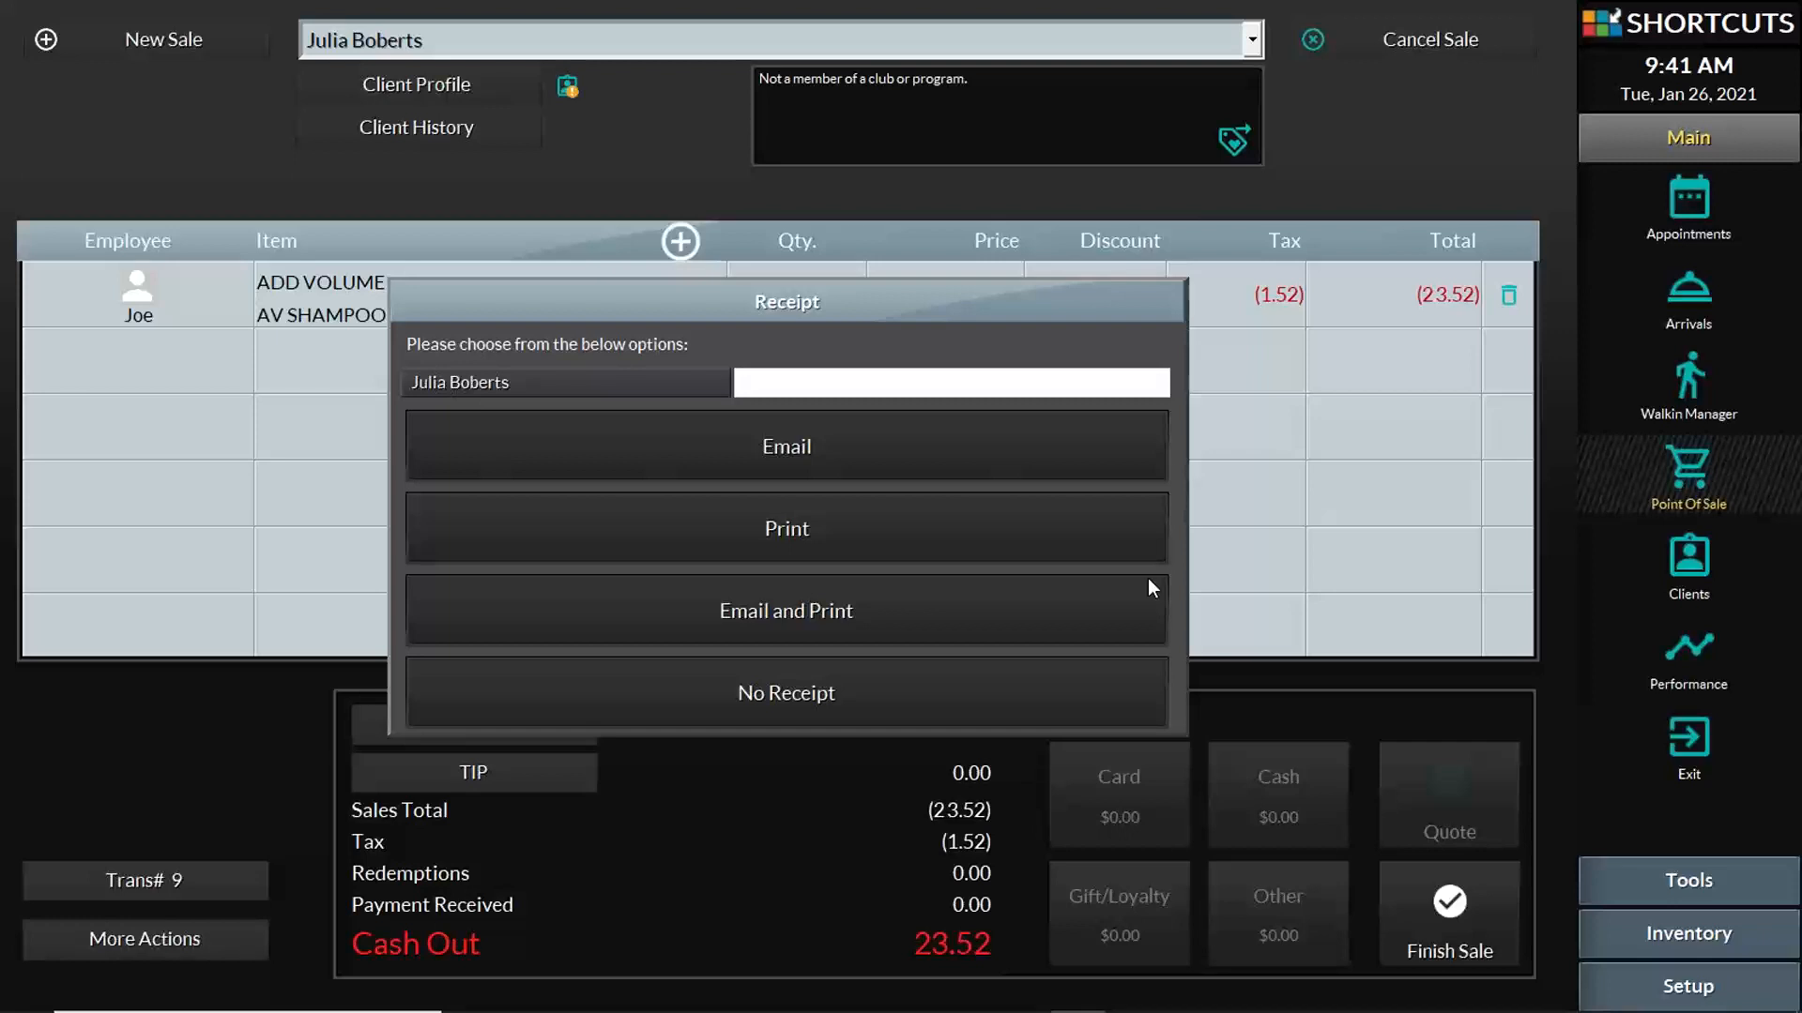
left_click(945, 696)
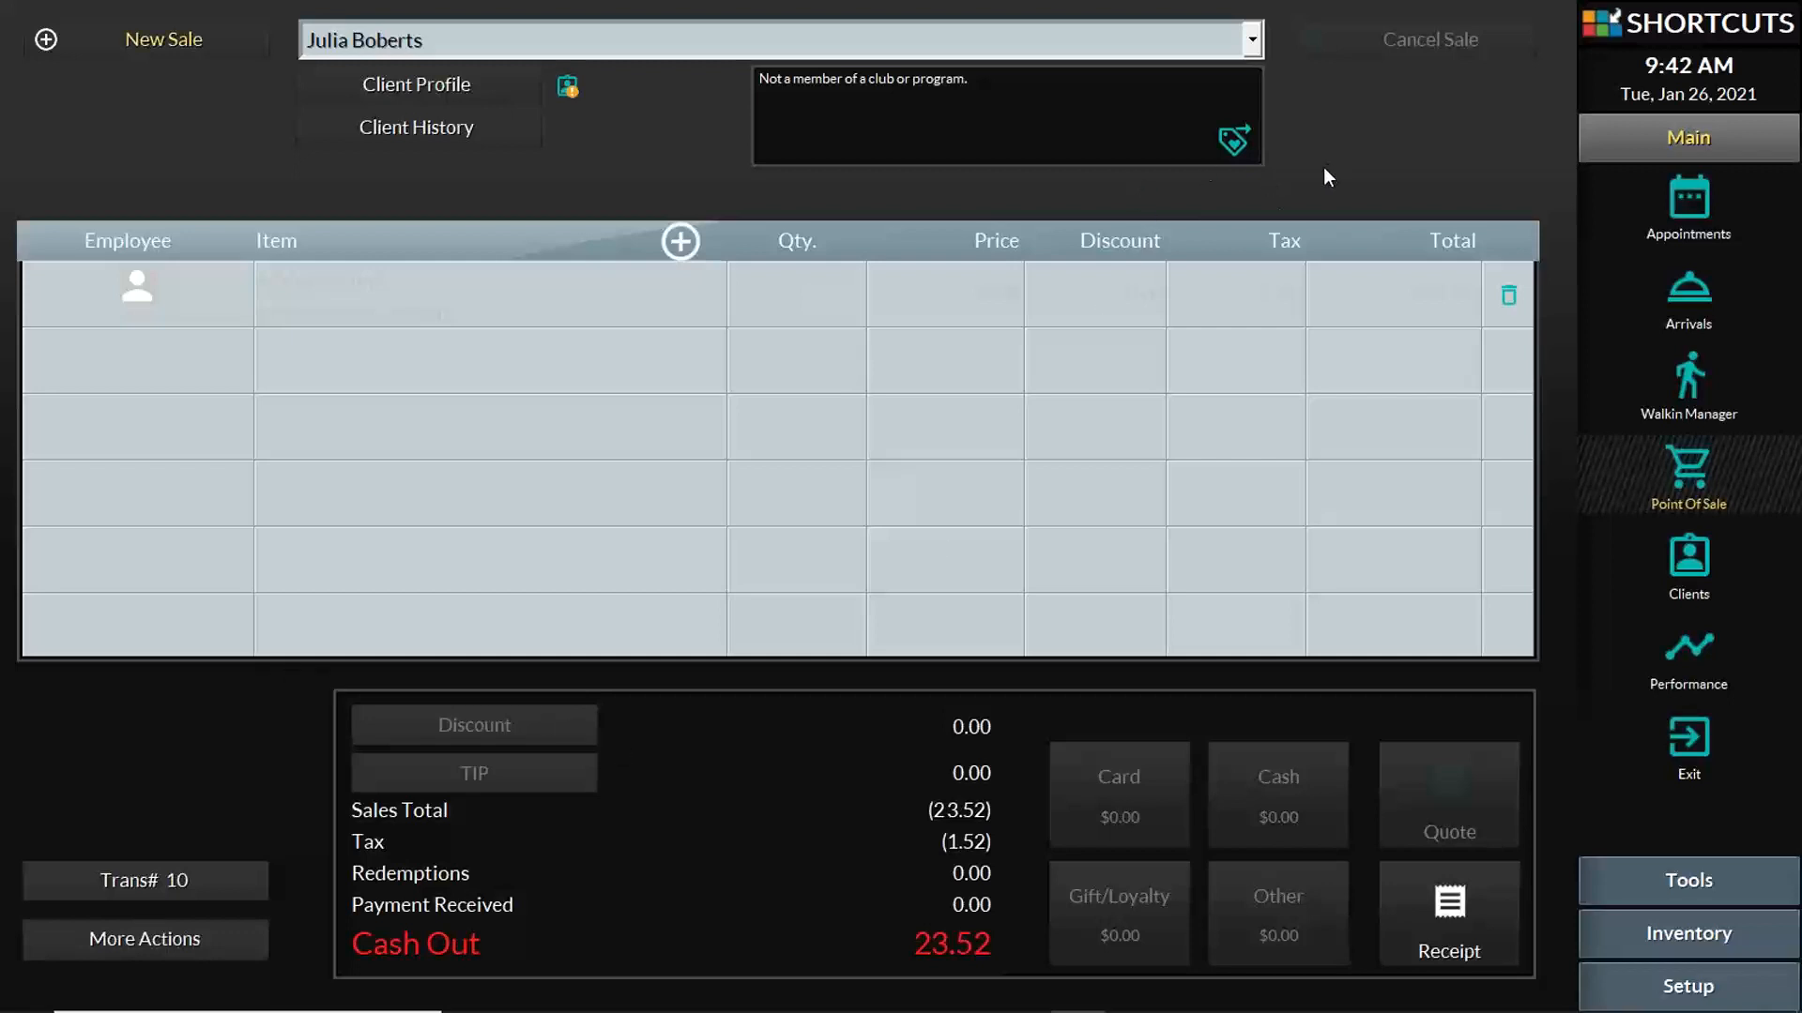
- Switch to PowerPoint to view the slide about correcting a transaction after Finish Sale
mouse_move(938, 1009)
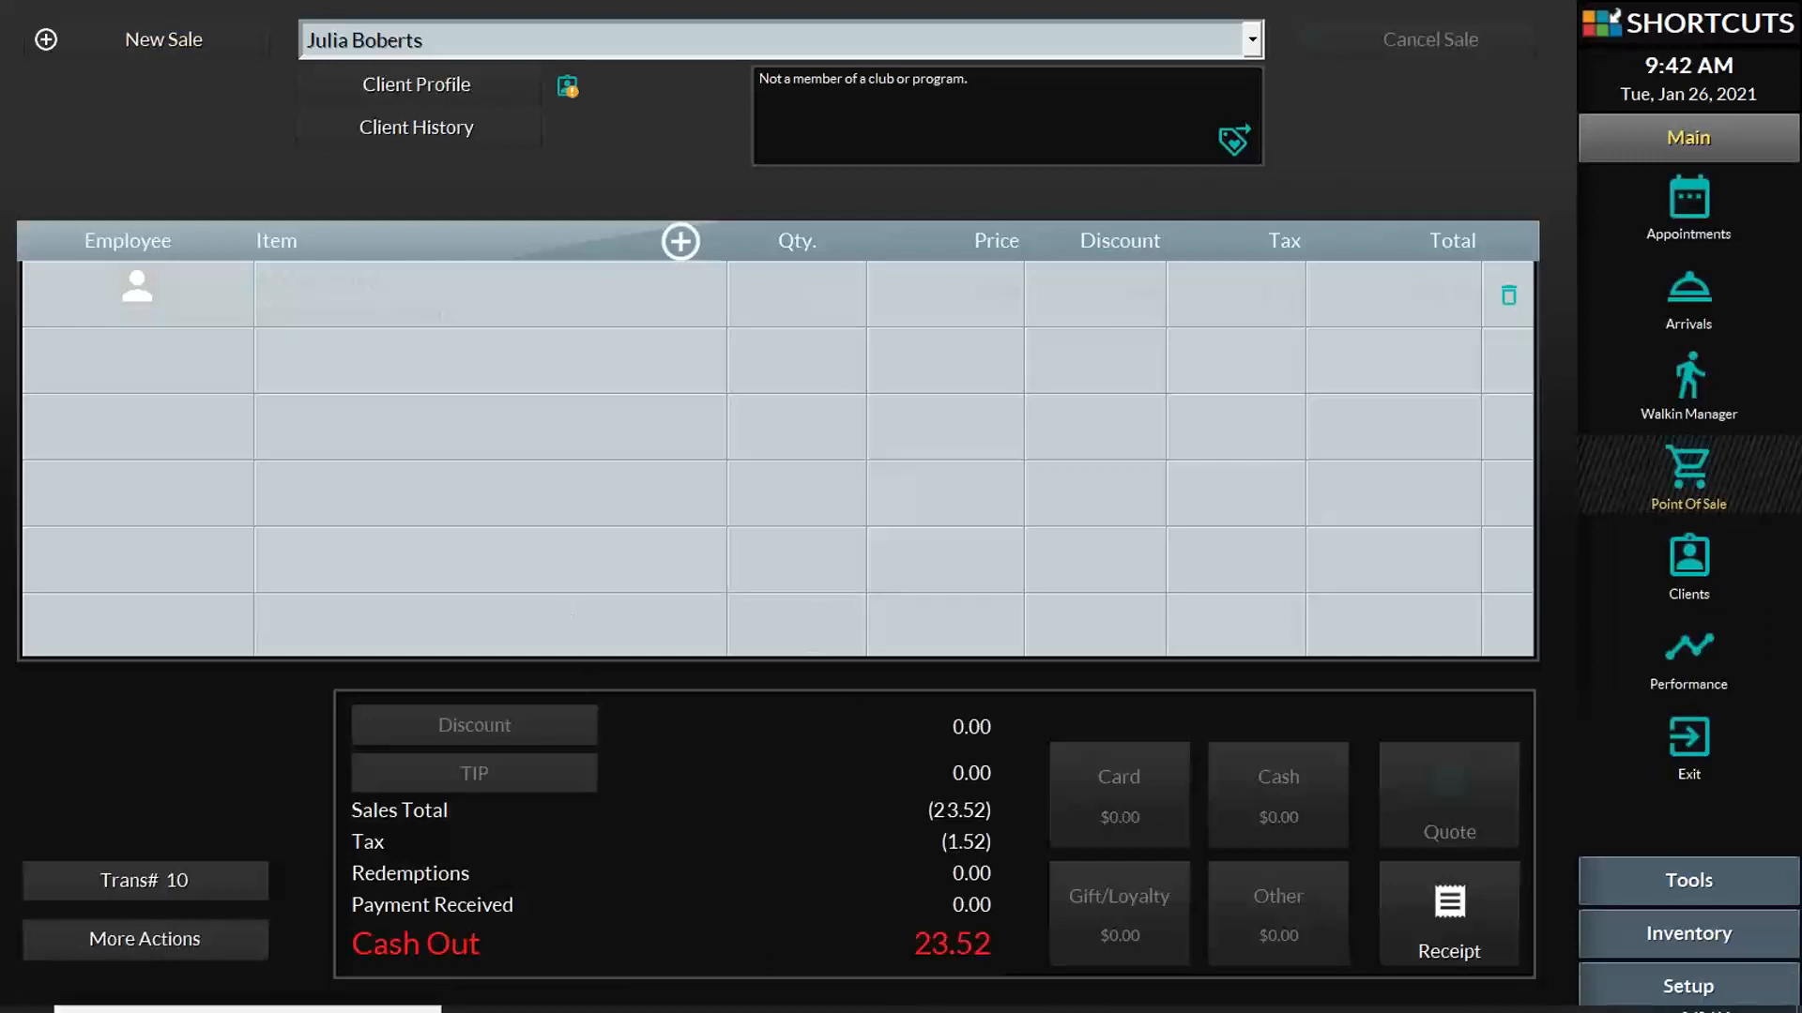
left_click(849, 1004)
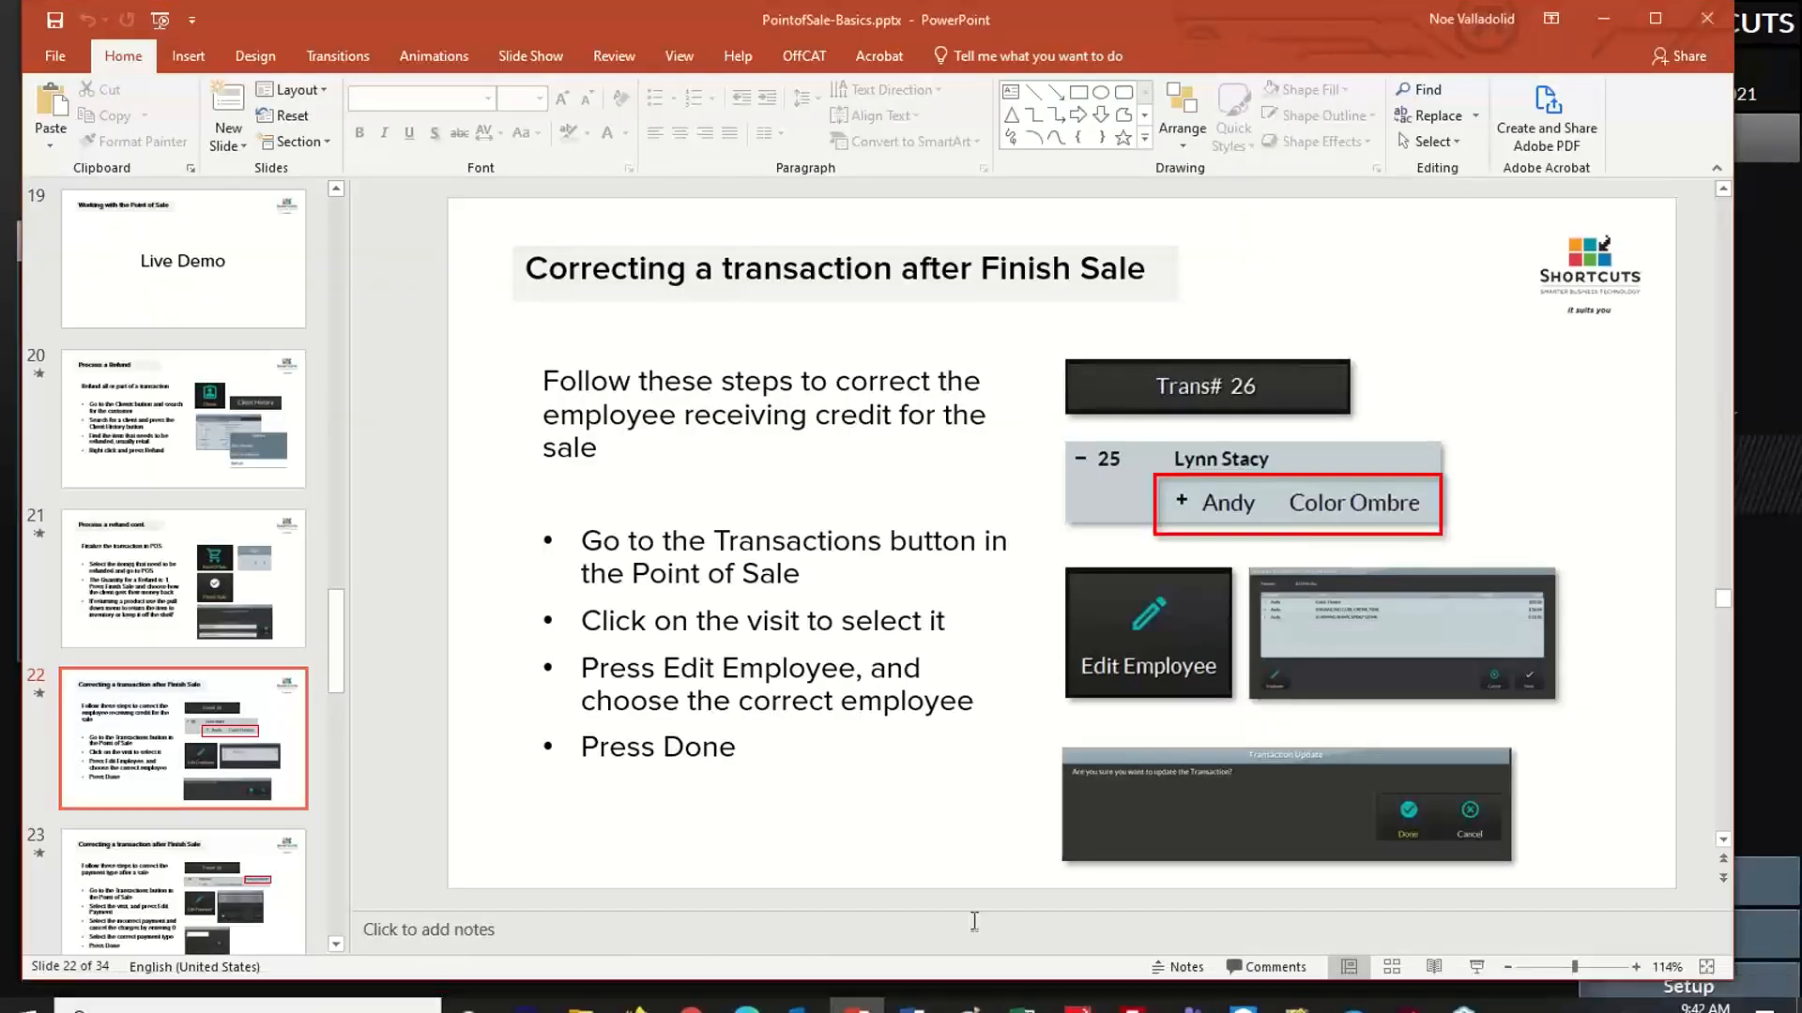
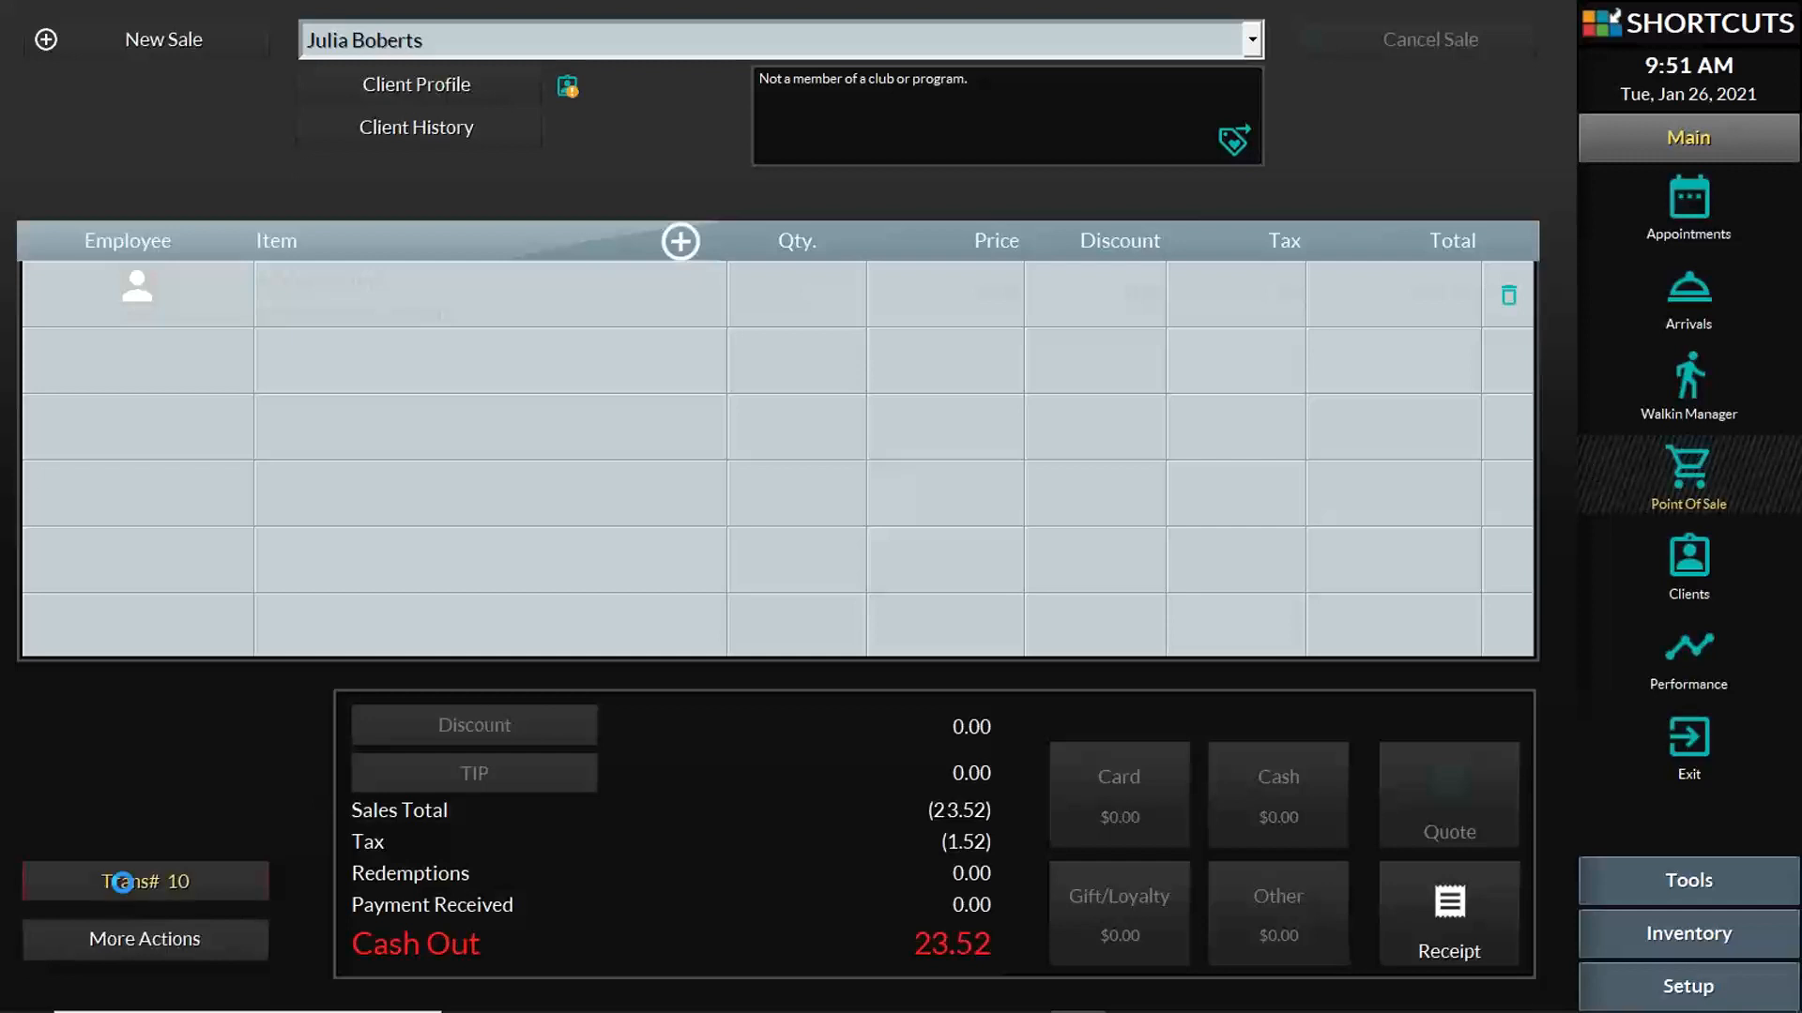
- Begin ending the session from the transaction list, balance only this register, and proceed to the cash count
left_click(126, 882)
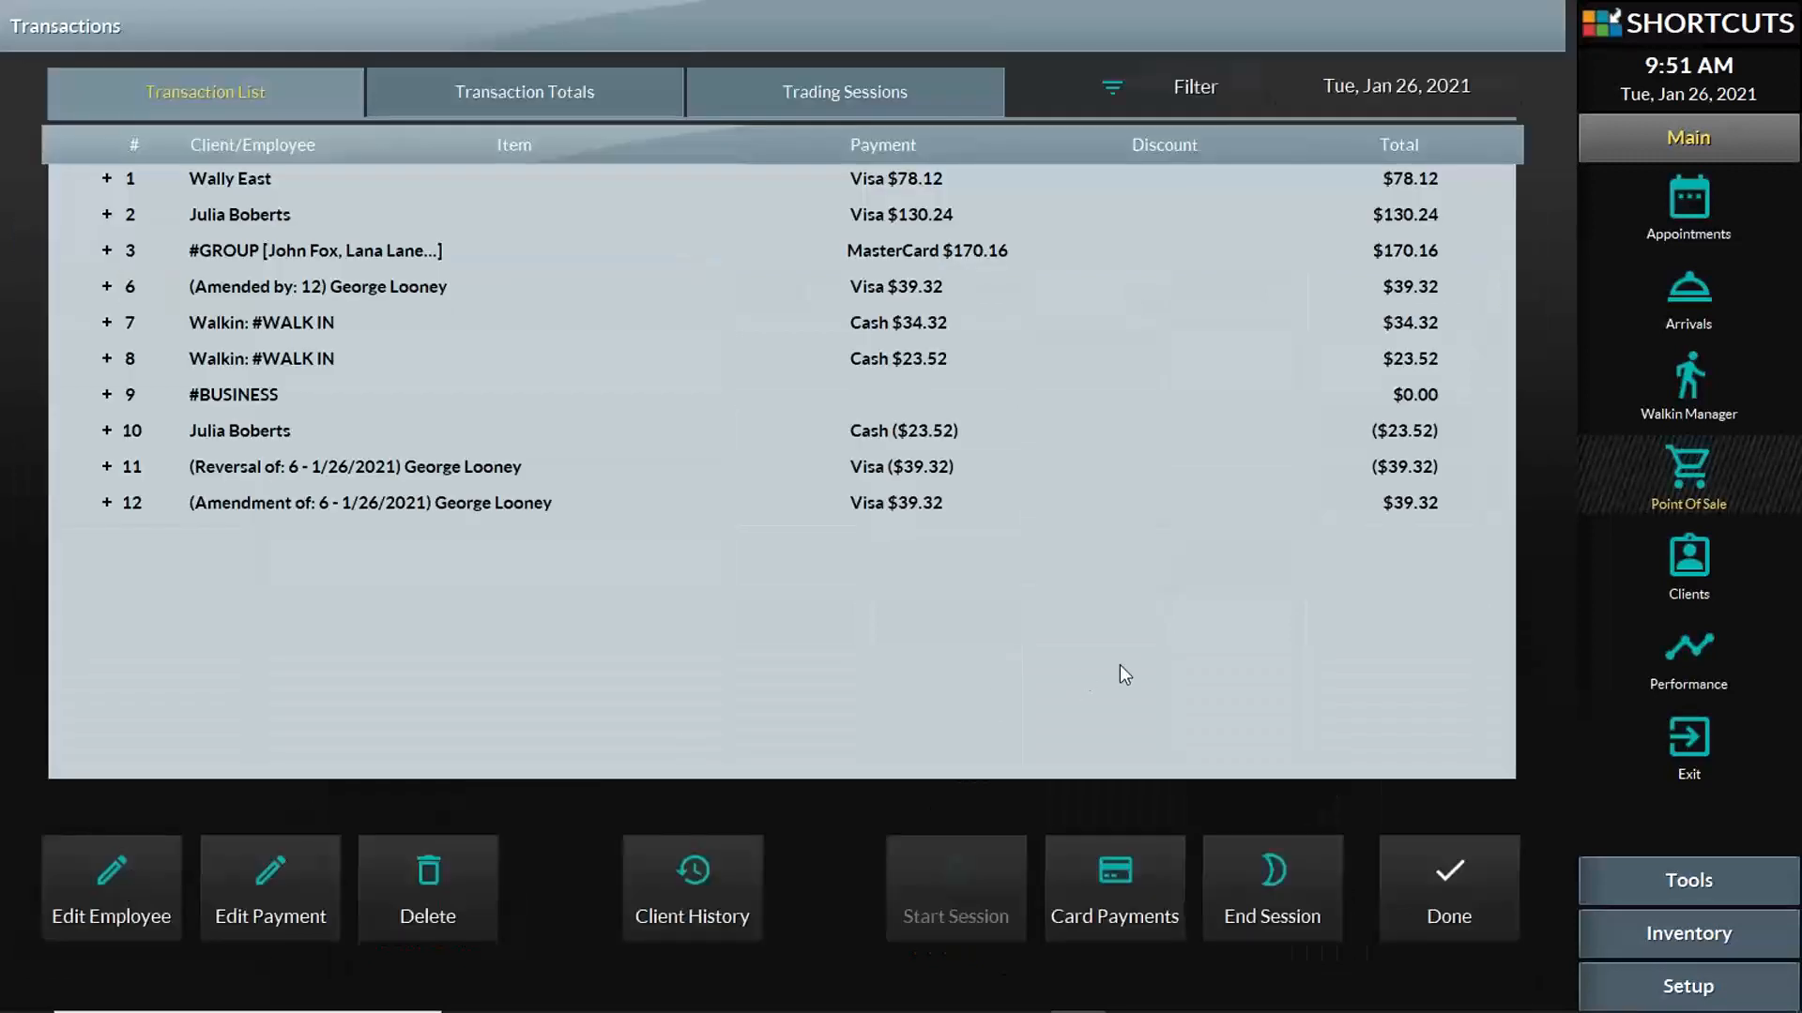
left_click(1298, 870)
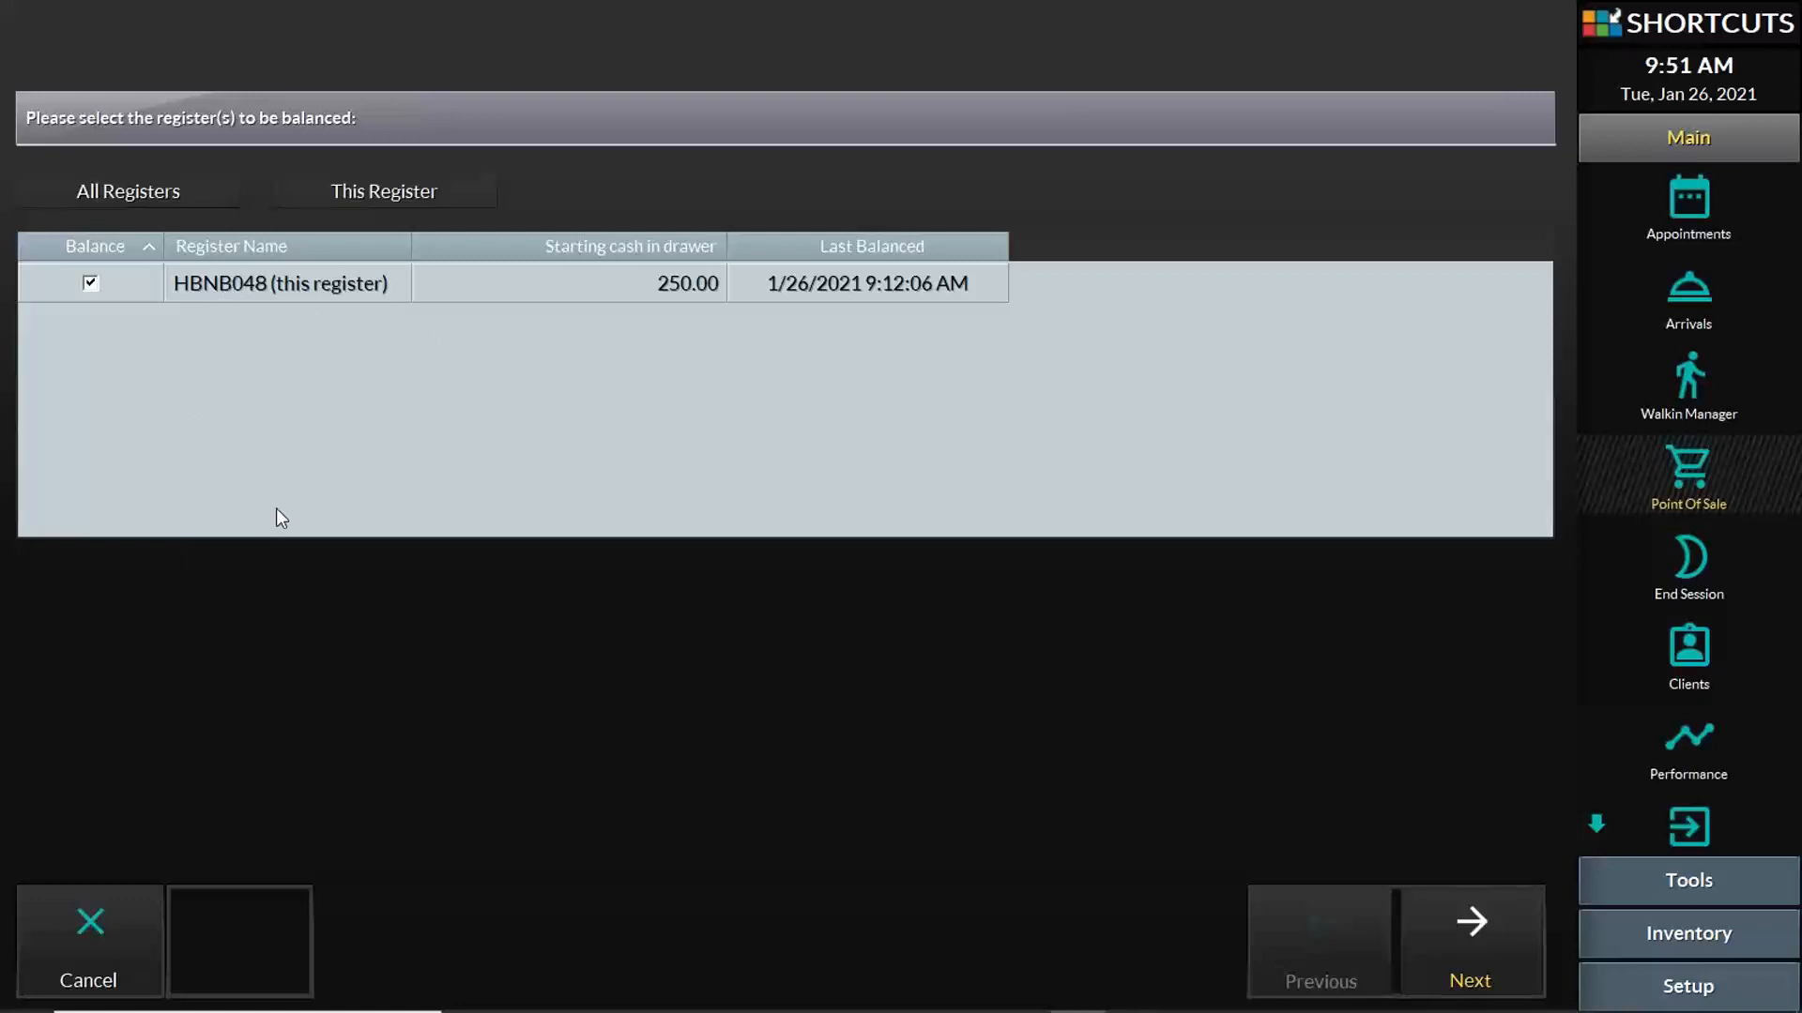
left_click(373, 201)
left_click(1492, 915)
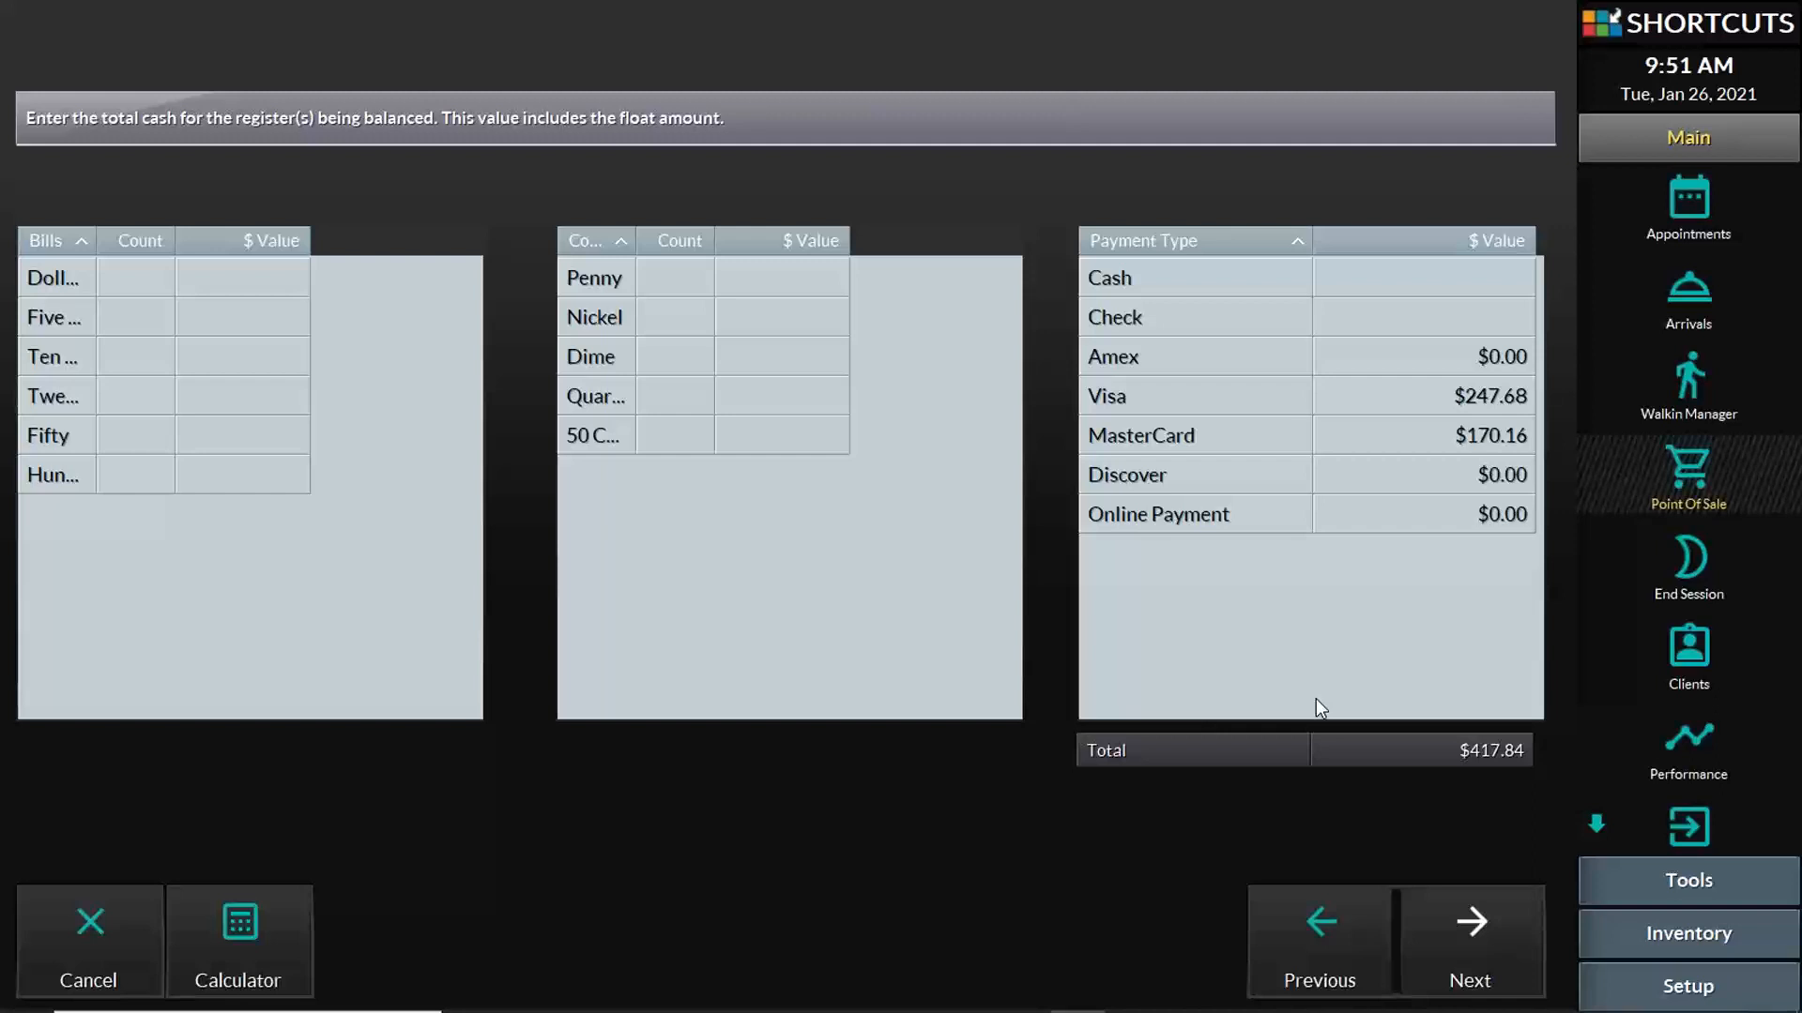
- Widen the denomination name column of the bills table in the cash count
left_click(135, 279)
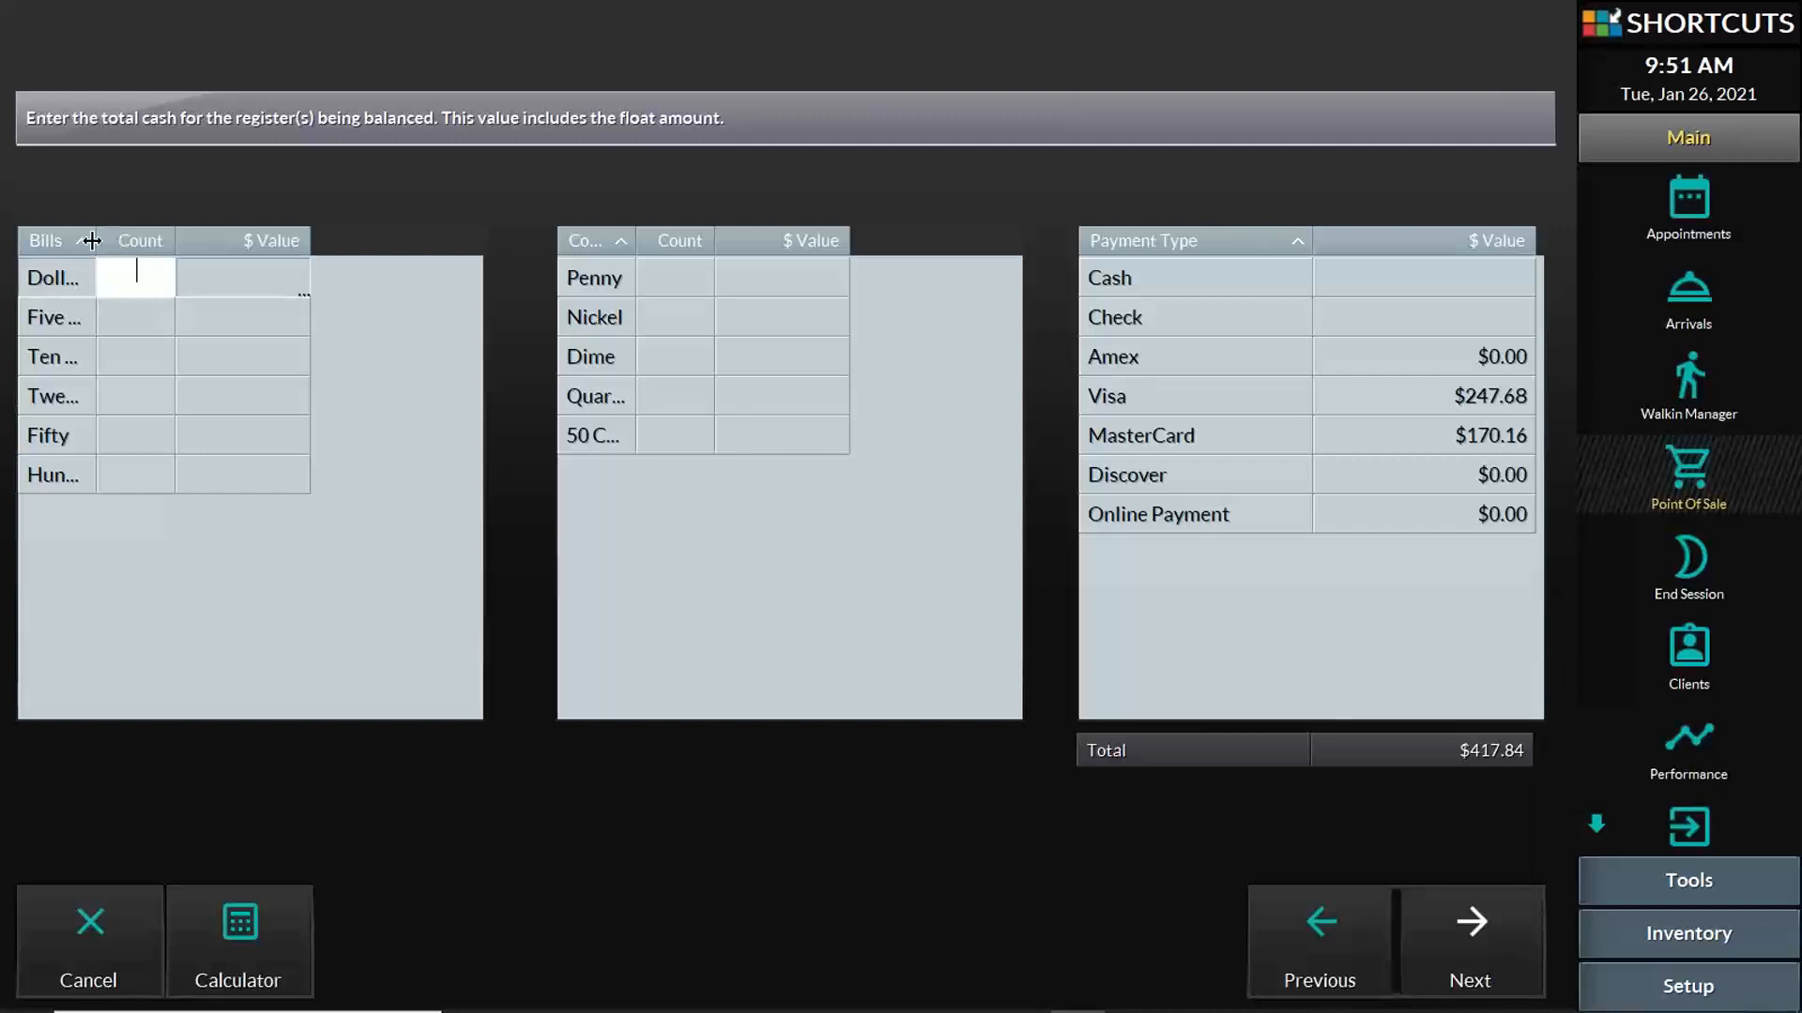
left_click_drag(92, 241, 160, 238)
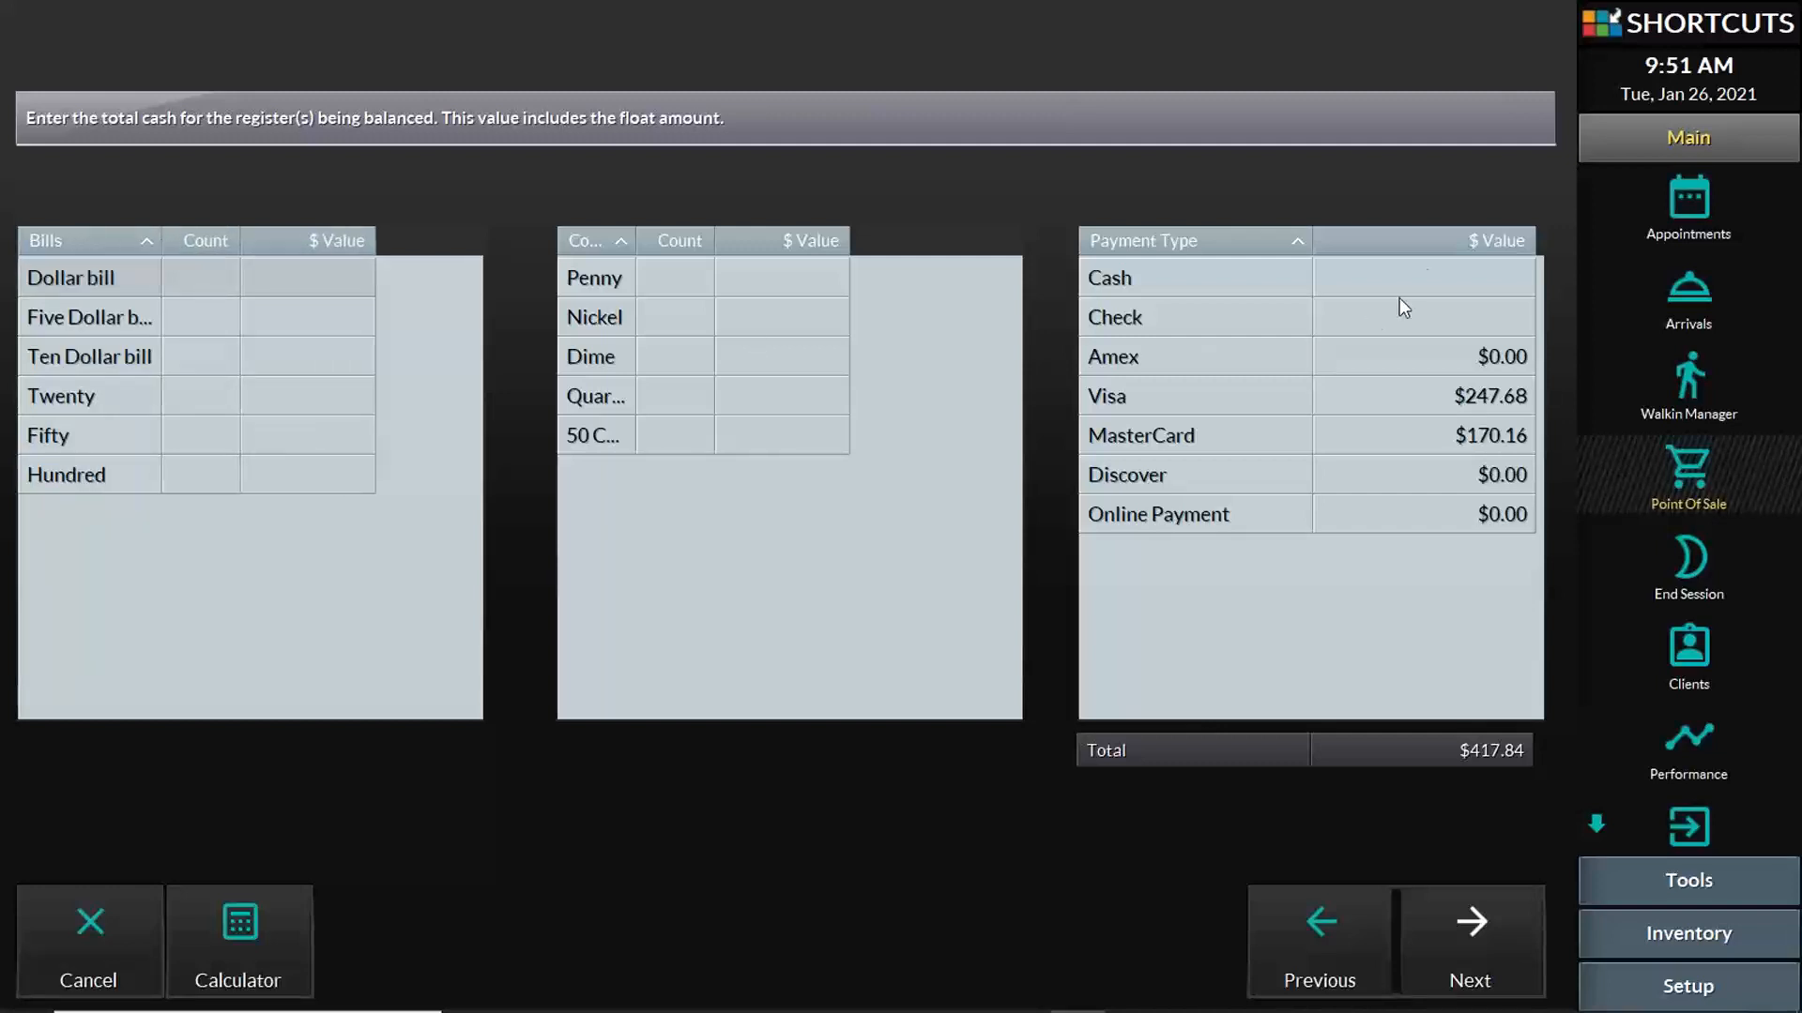
- Enter a cash count of $300, confirm continuing past the float check, and compare the count with the expected totals
left_click(1459, 274)
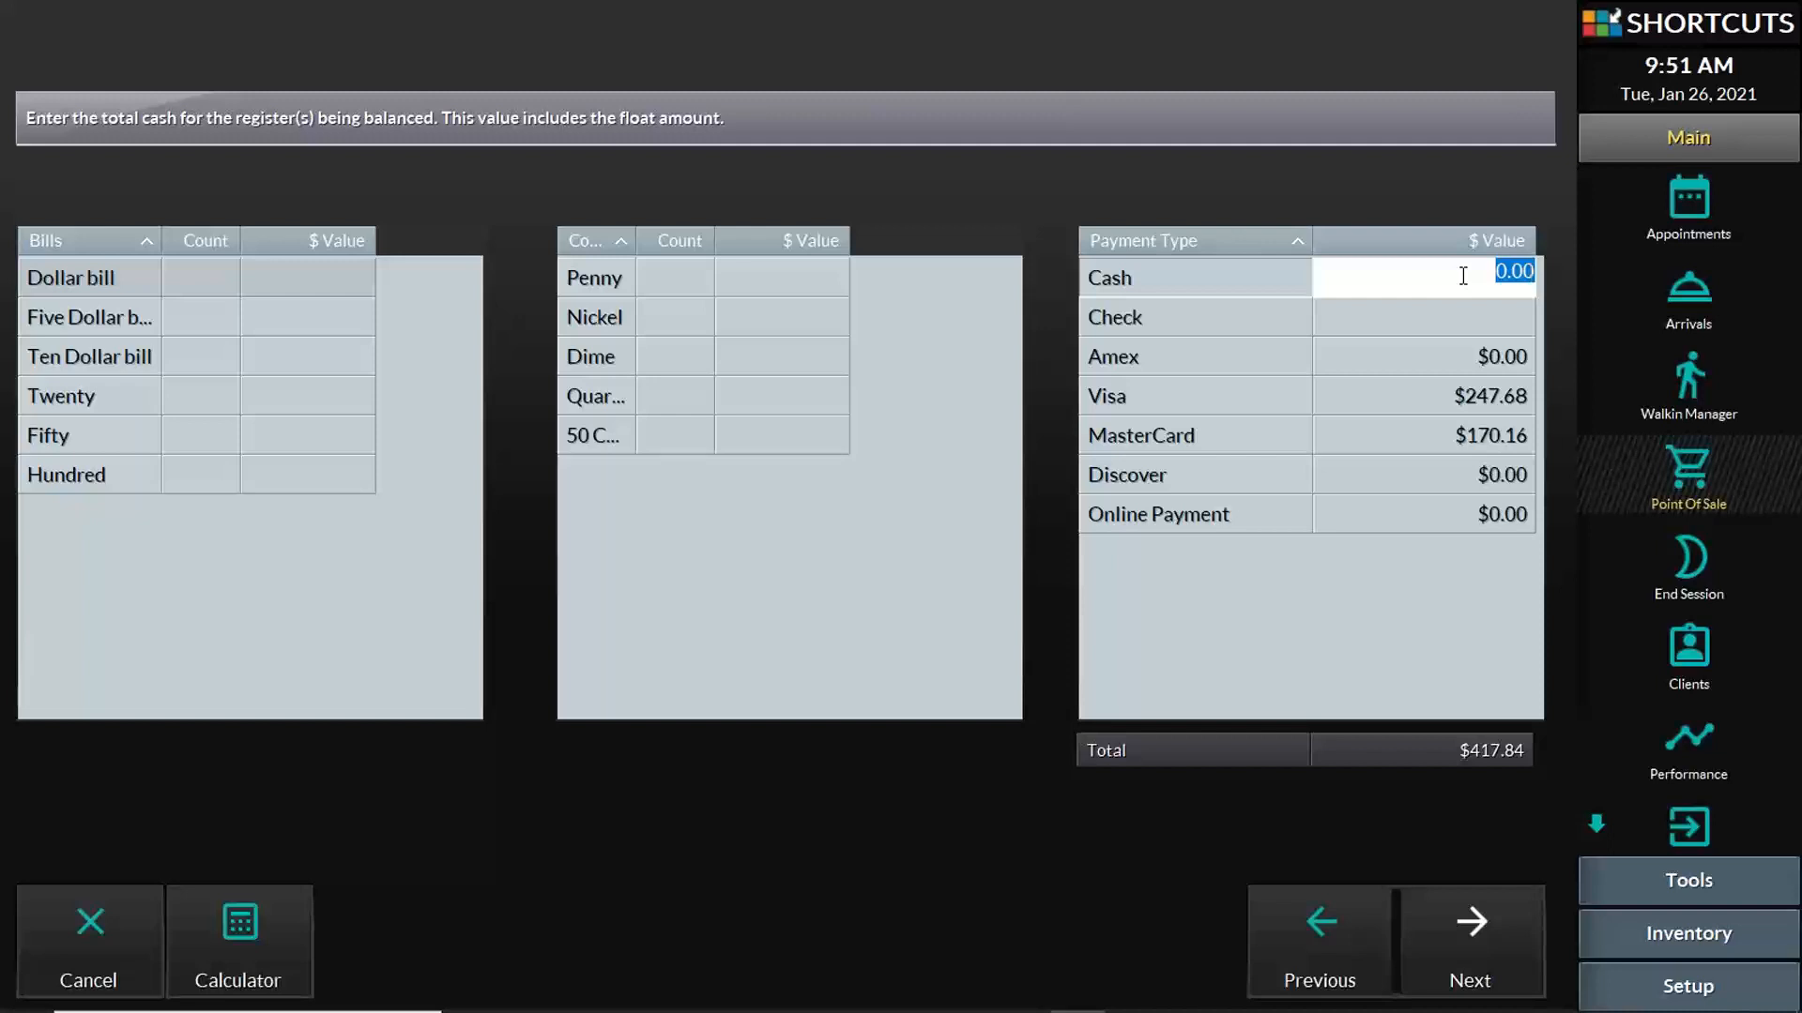
type("300")
left_click(1497, 949)
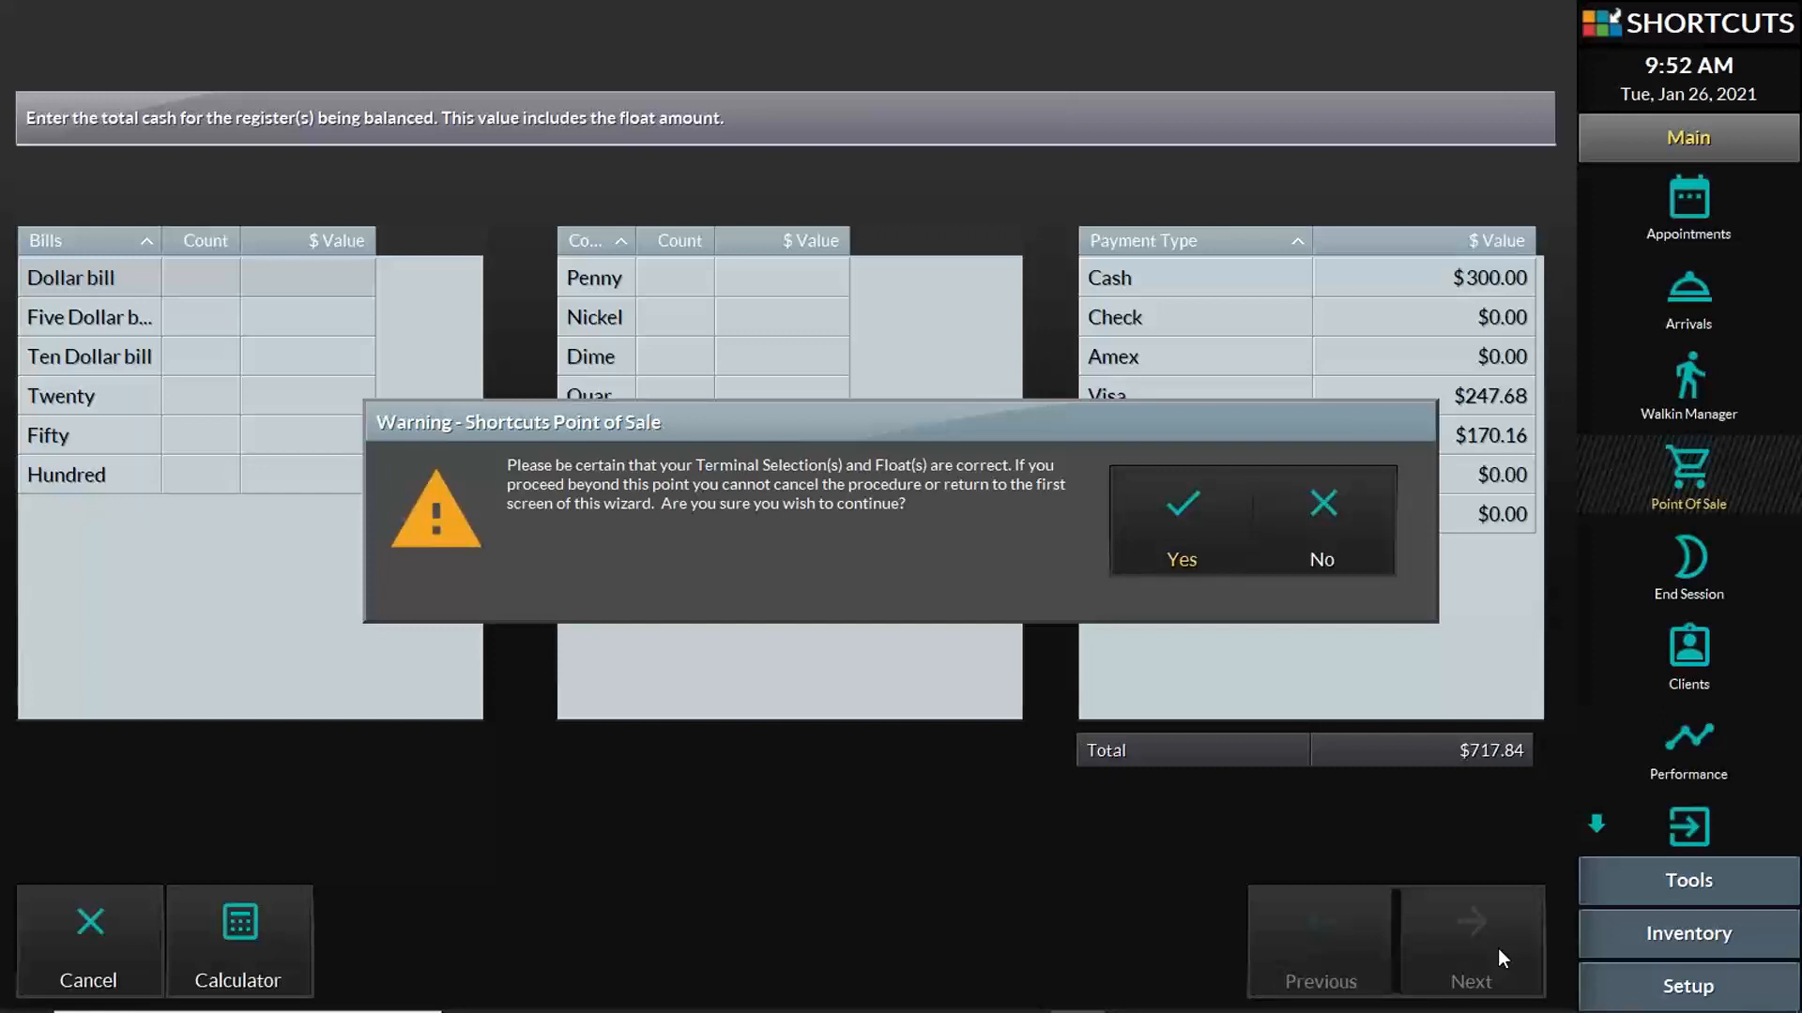
left_click(1182, 523)
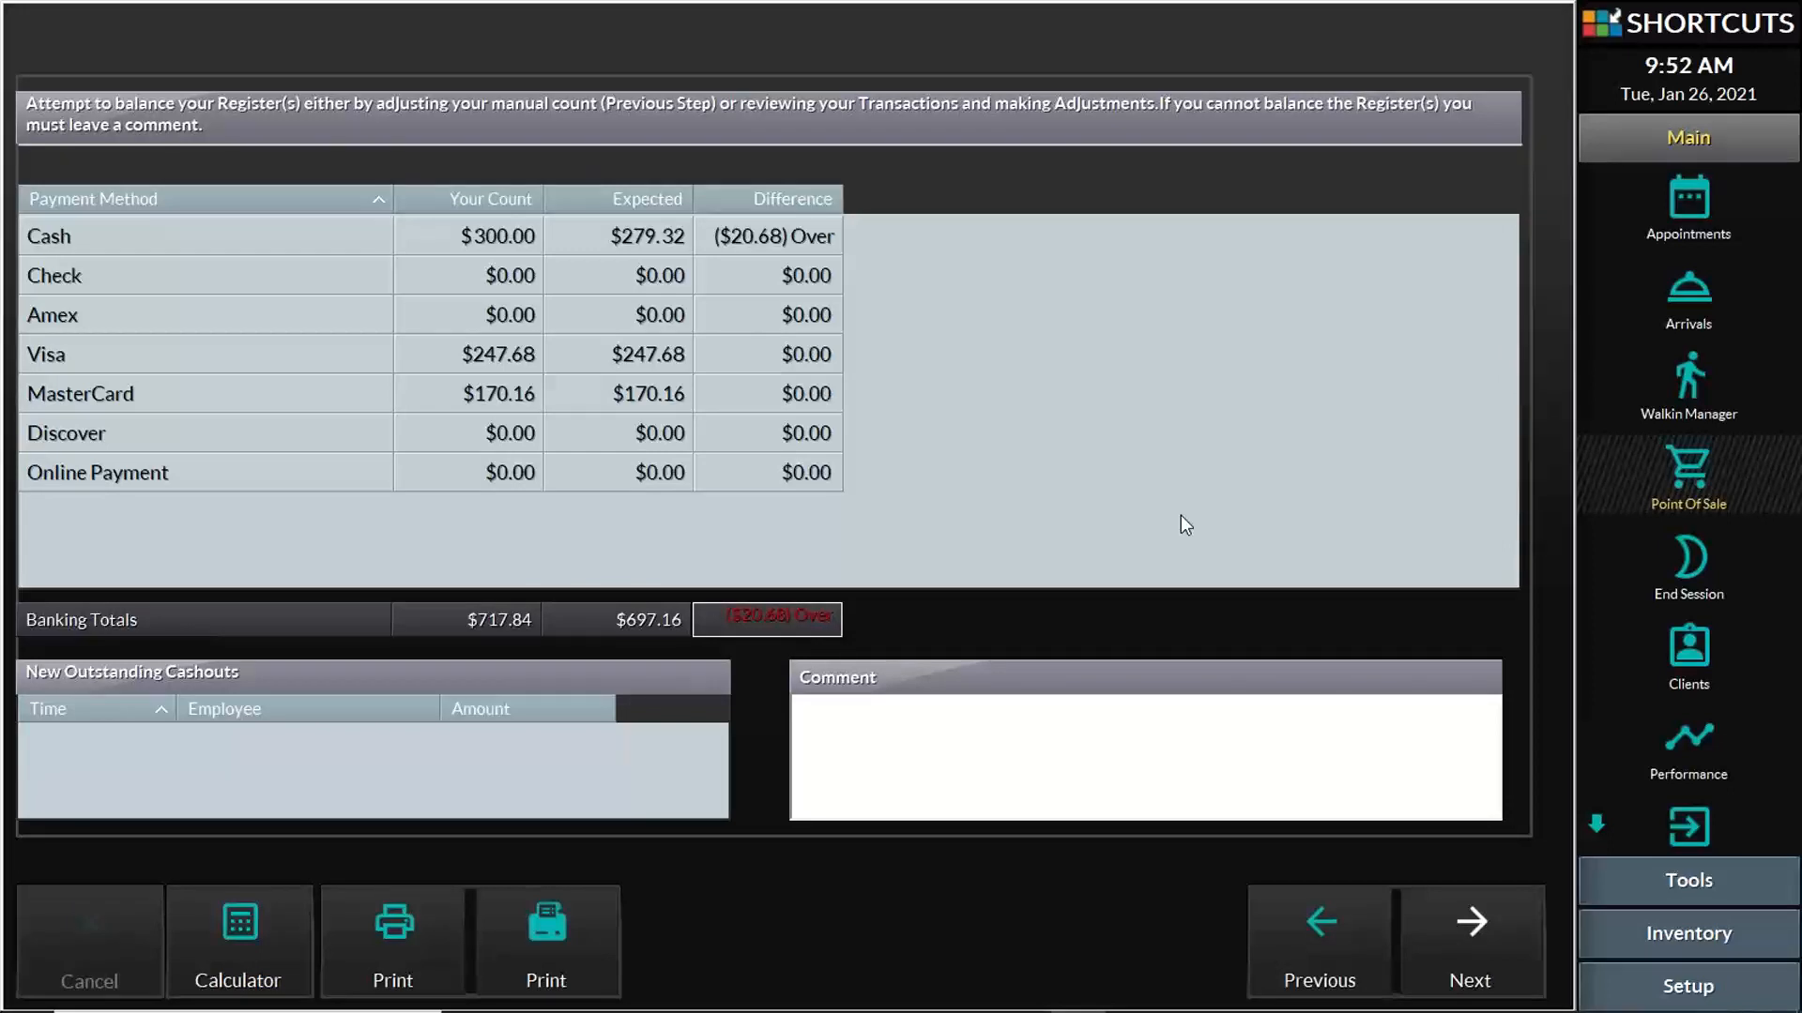
left_click(530, 239)
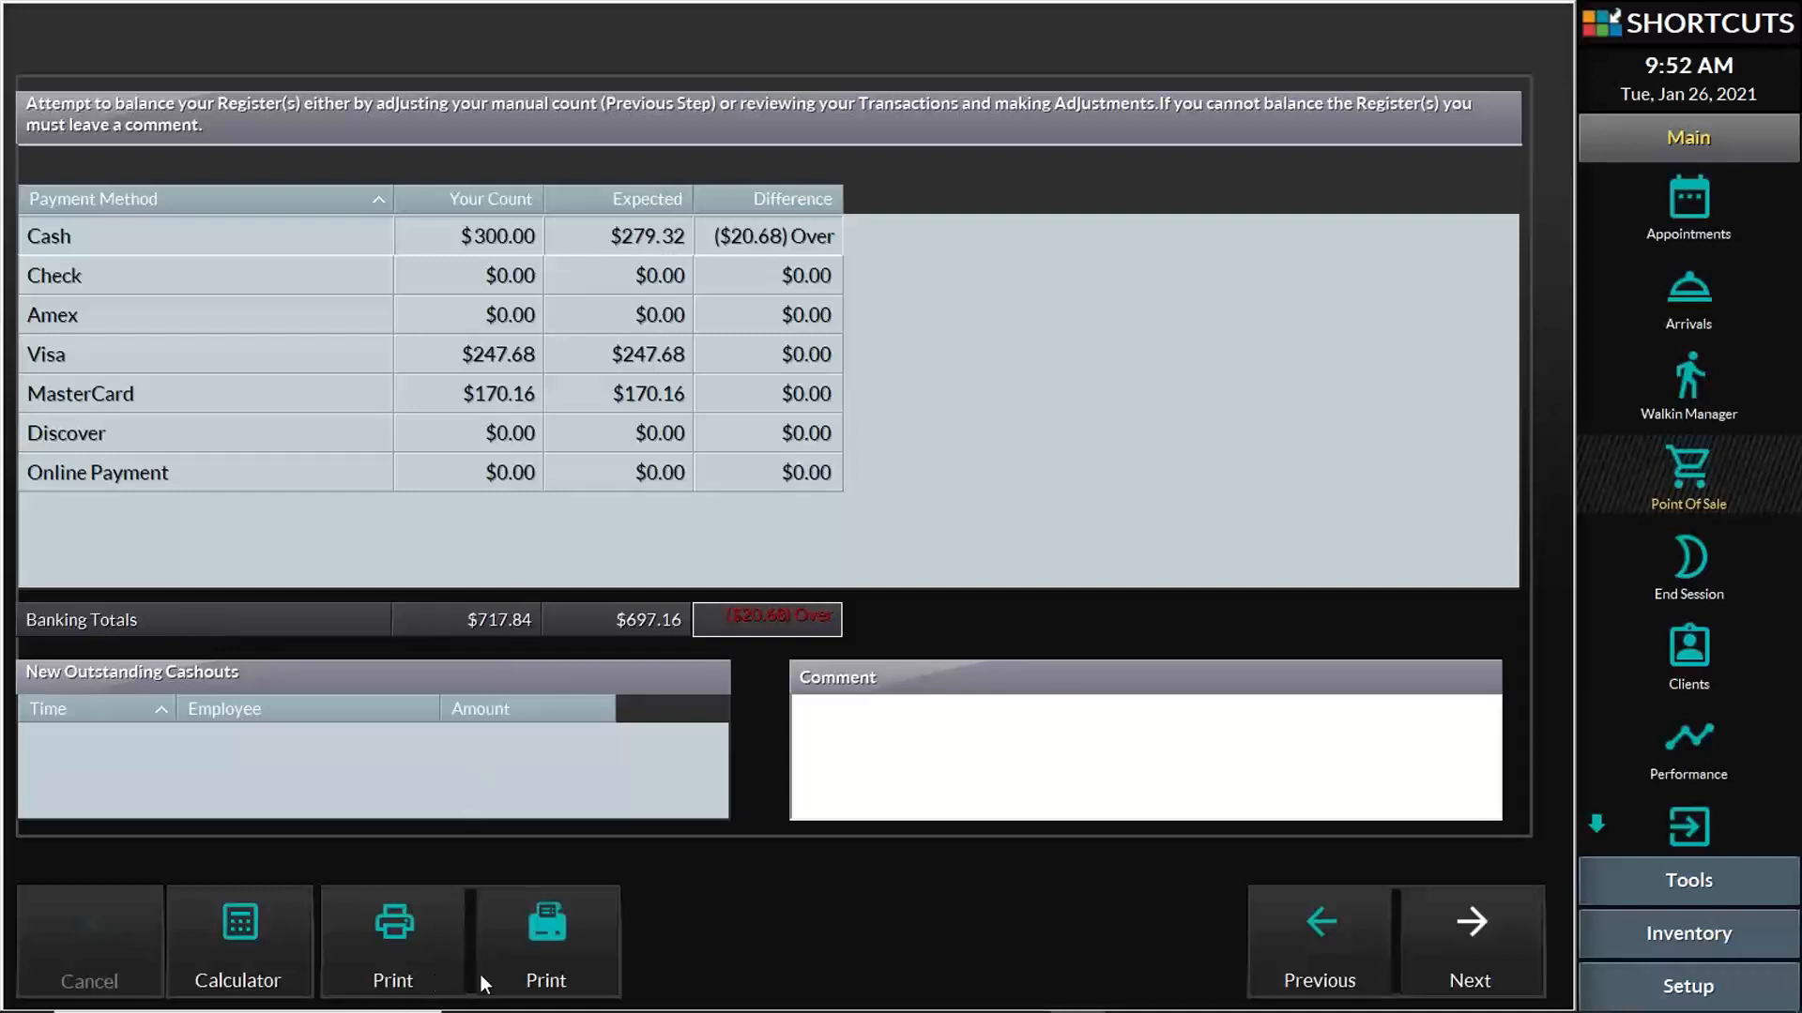
- Go back to the cash count, set Cash to $279.32, and return to the balance comparison
left_click(1325, 930)
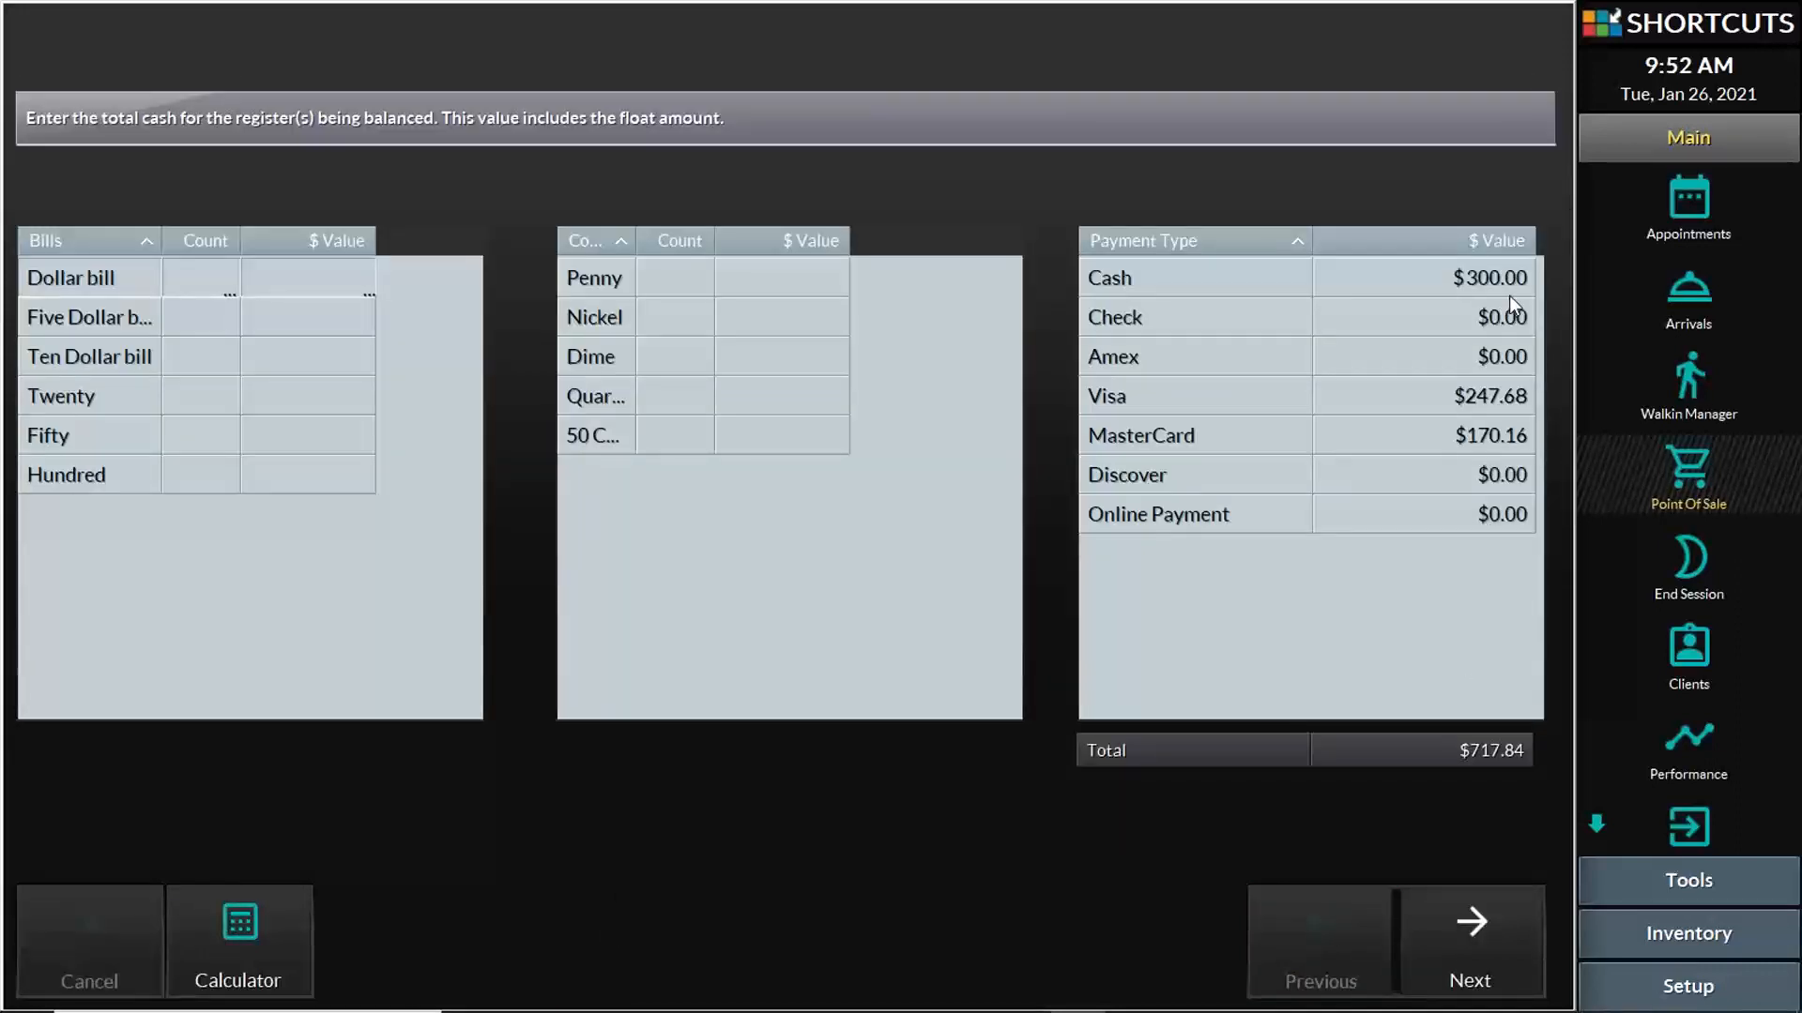
left_click(1501, 278)
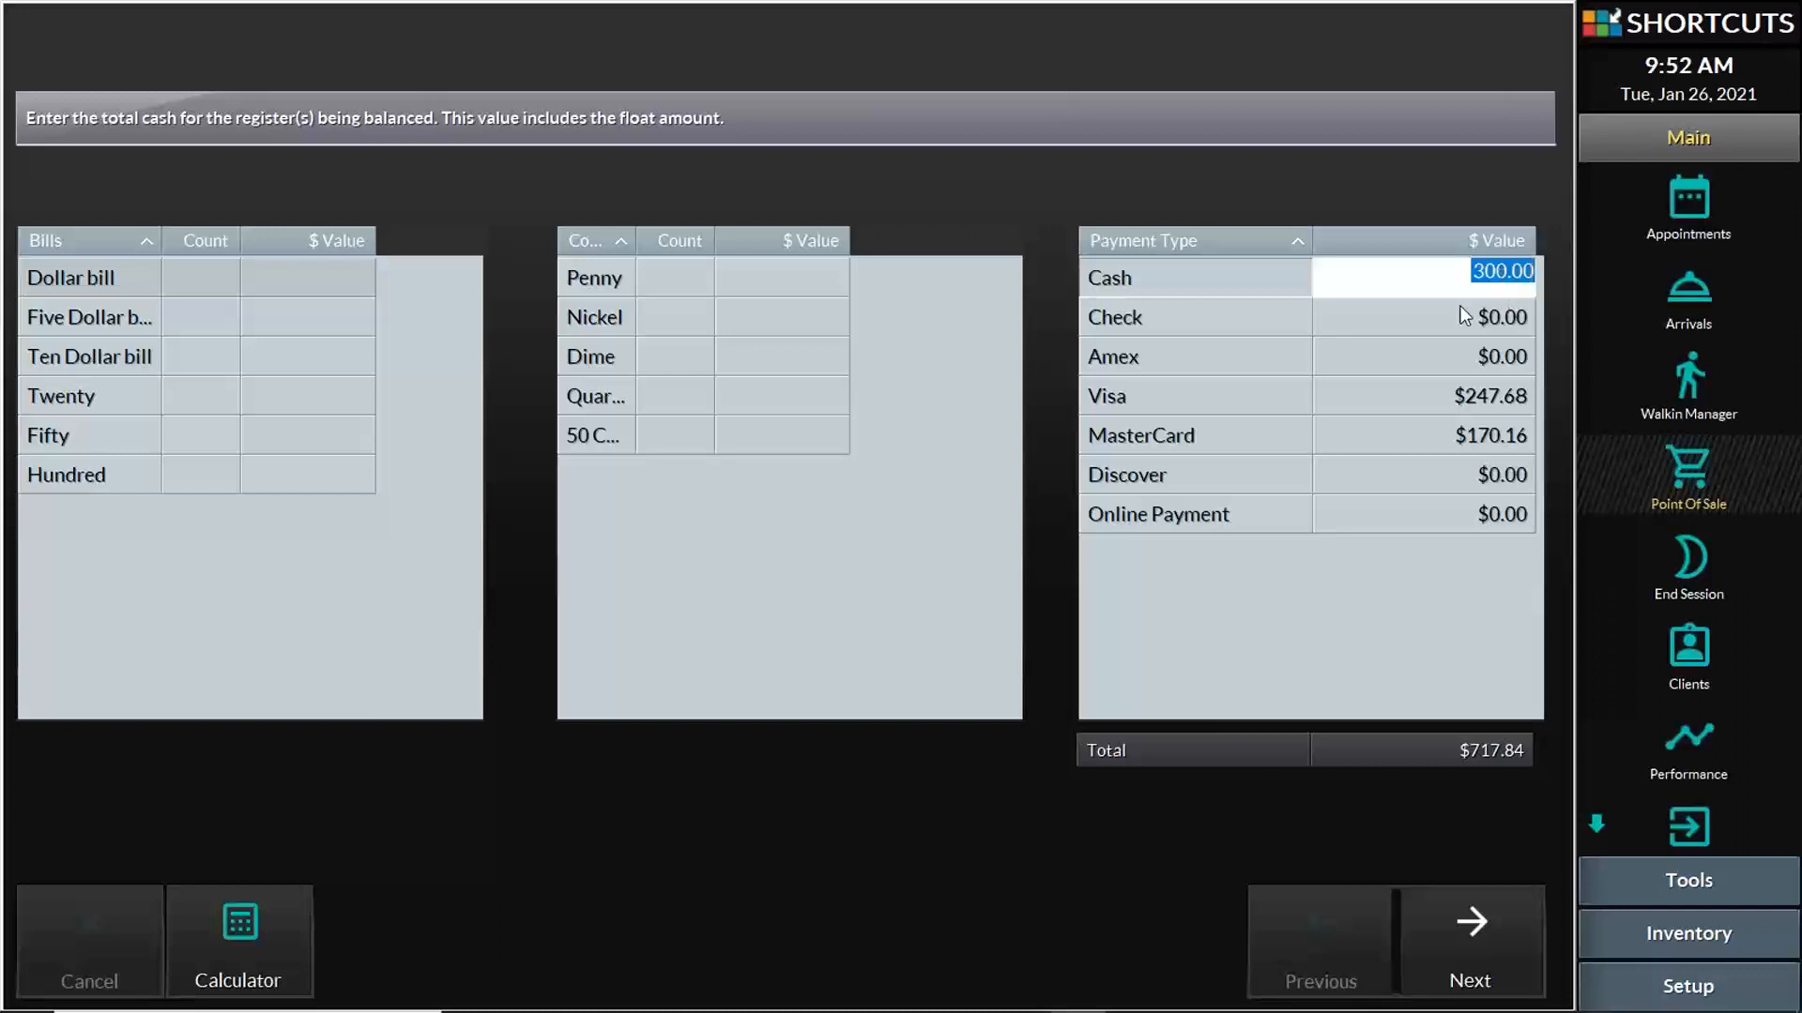
type("279.32")
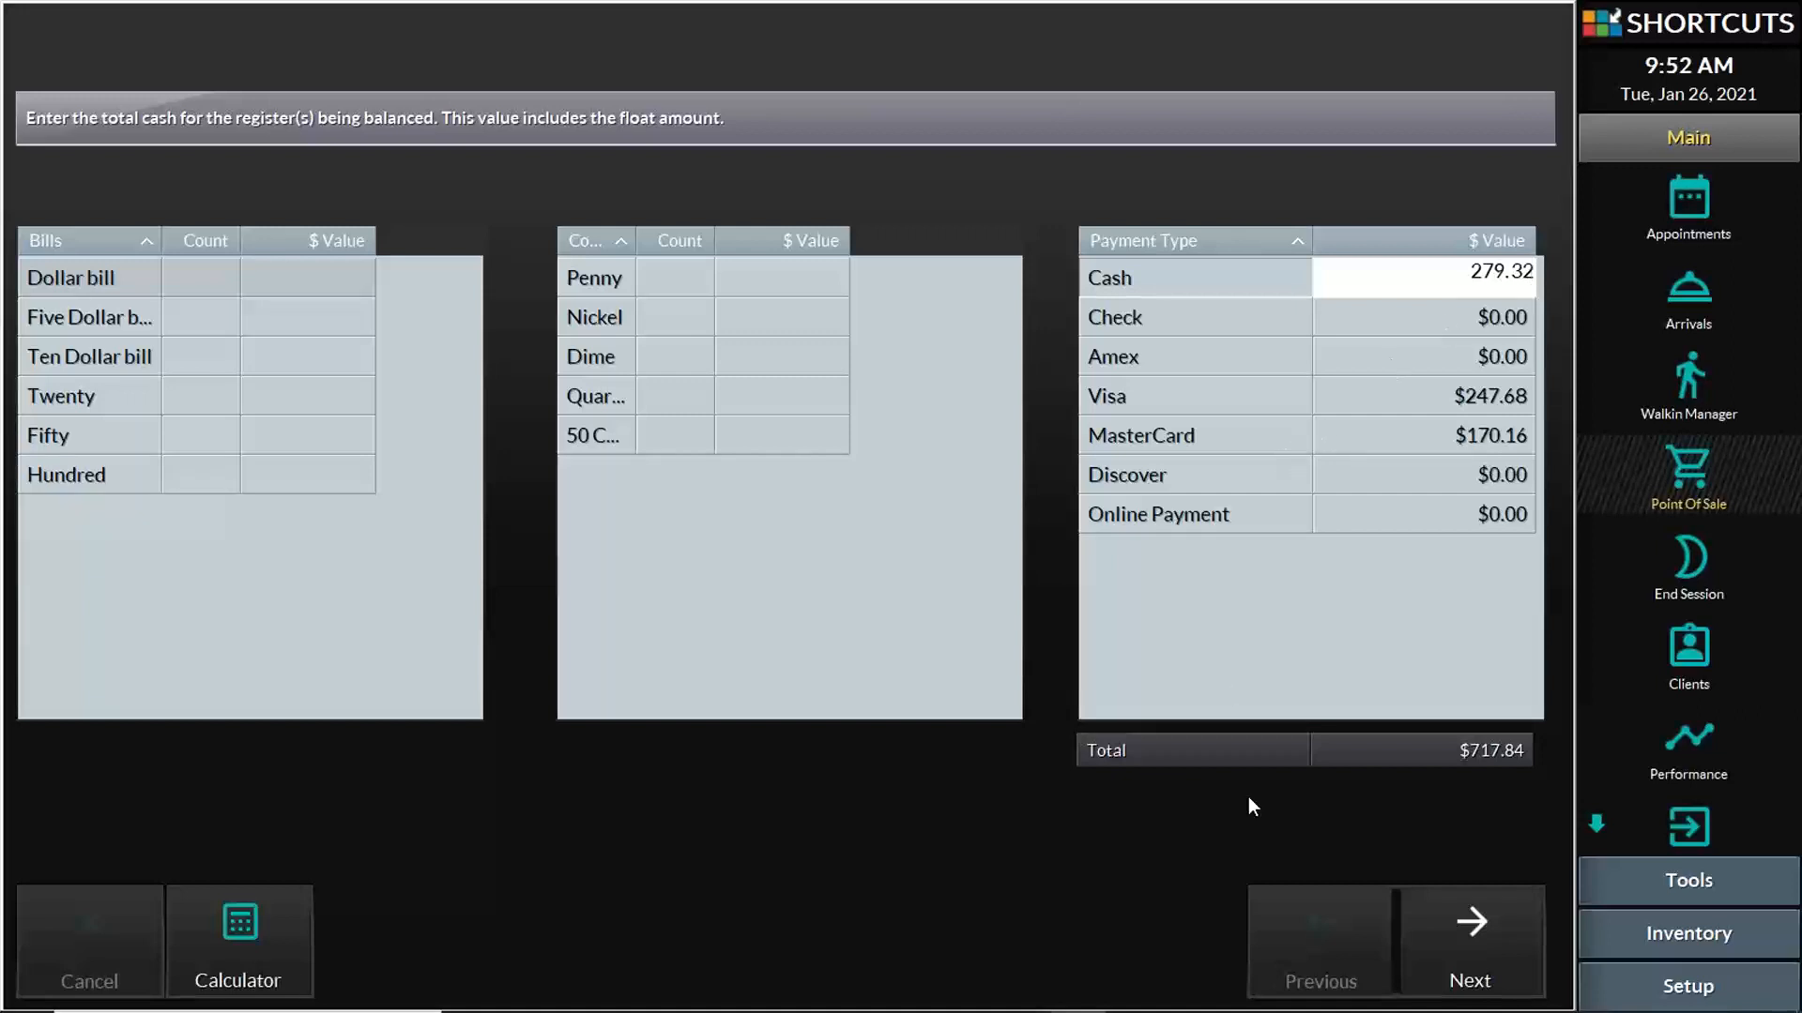
left_click(1477, 933)
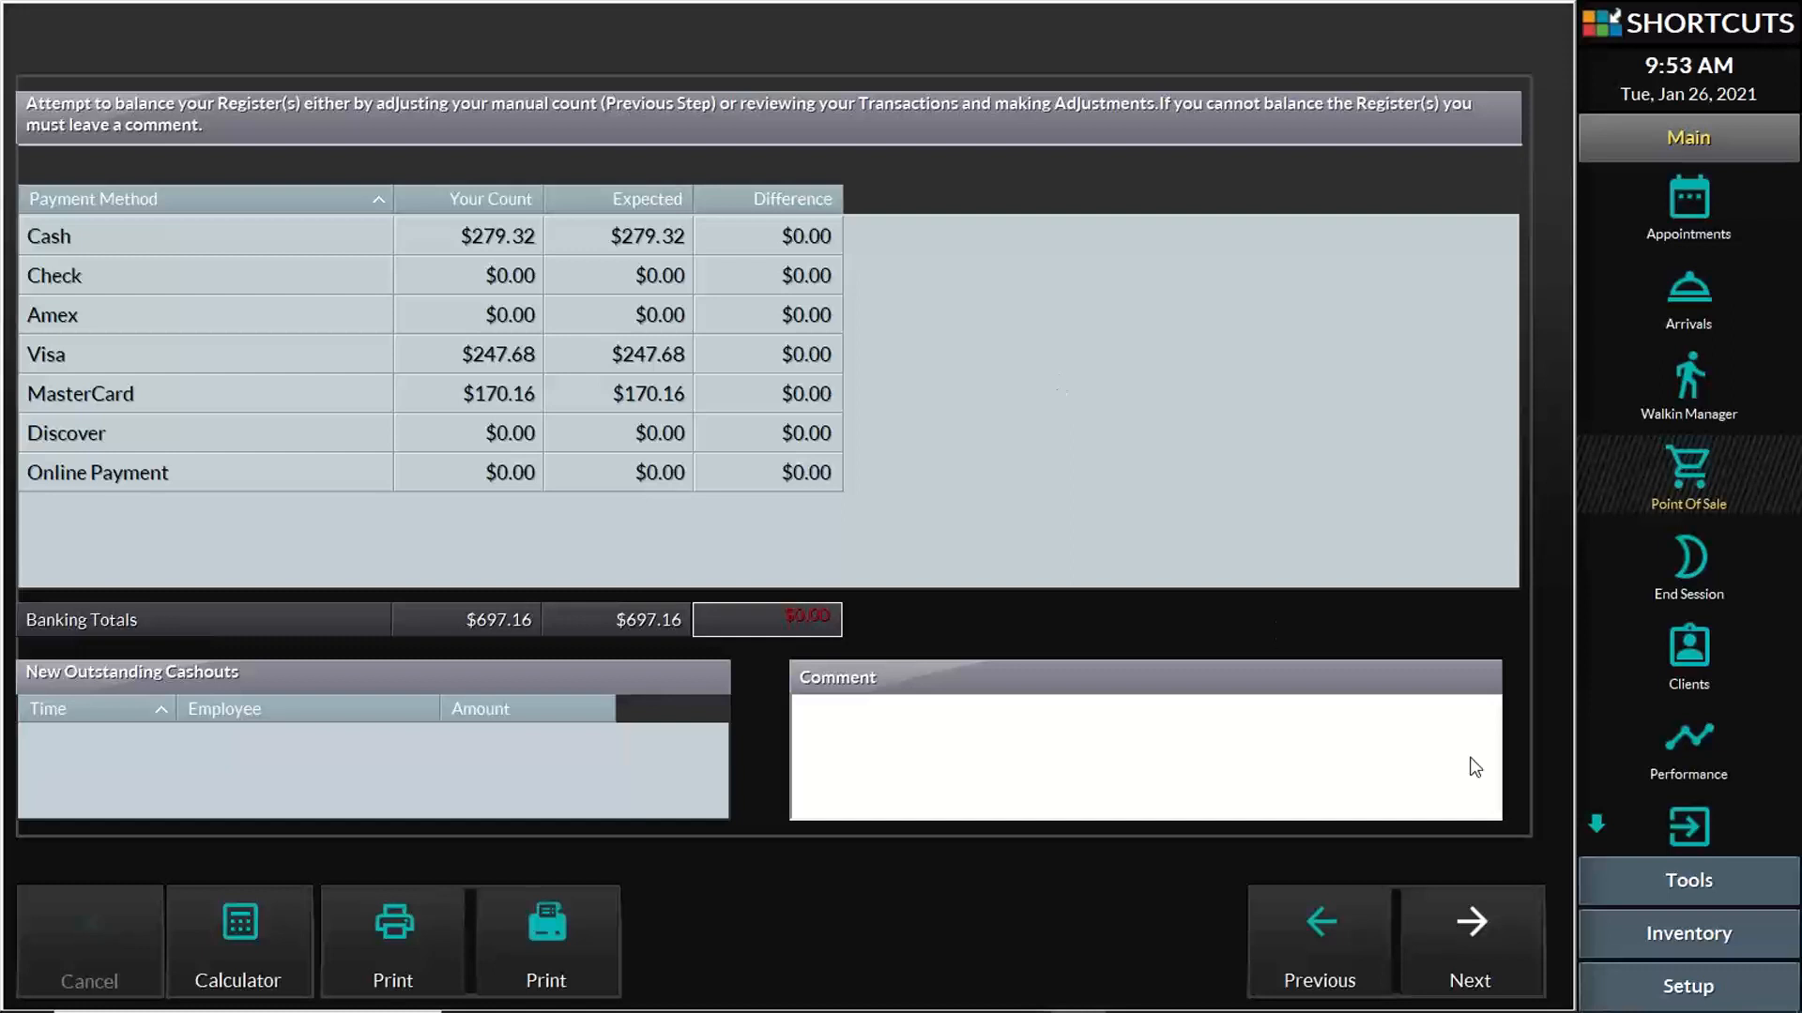
- Set this register's ending cash in drawer to $279.32 and finish the end session without printing reports, returning to the sale screen
left_click(1496, 940)
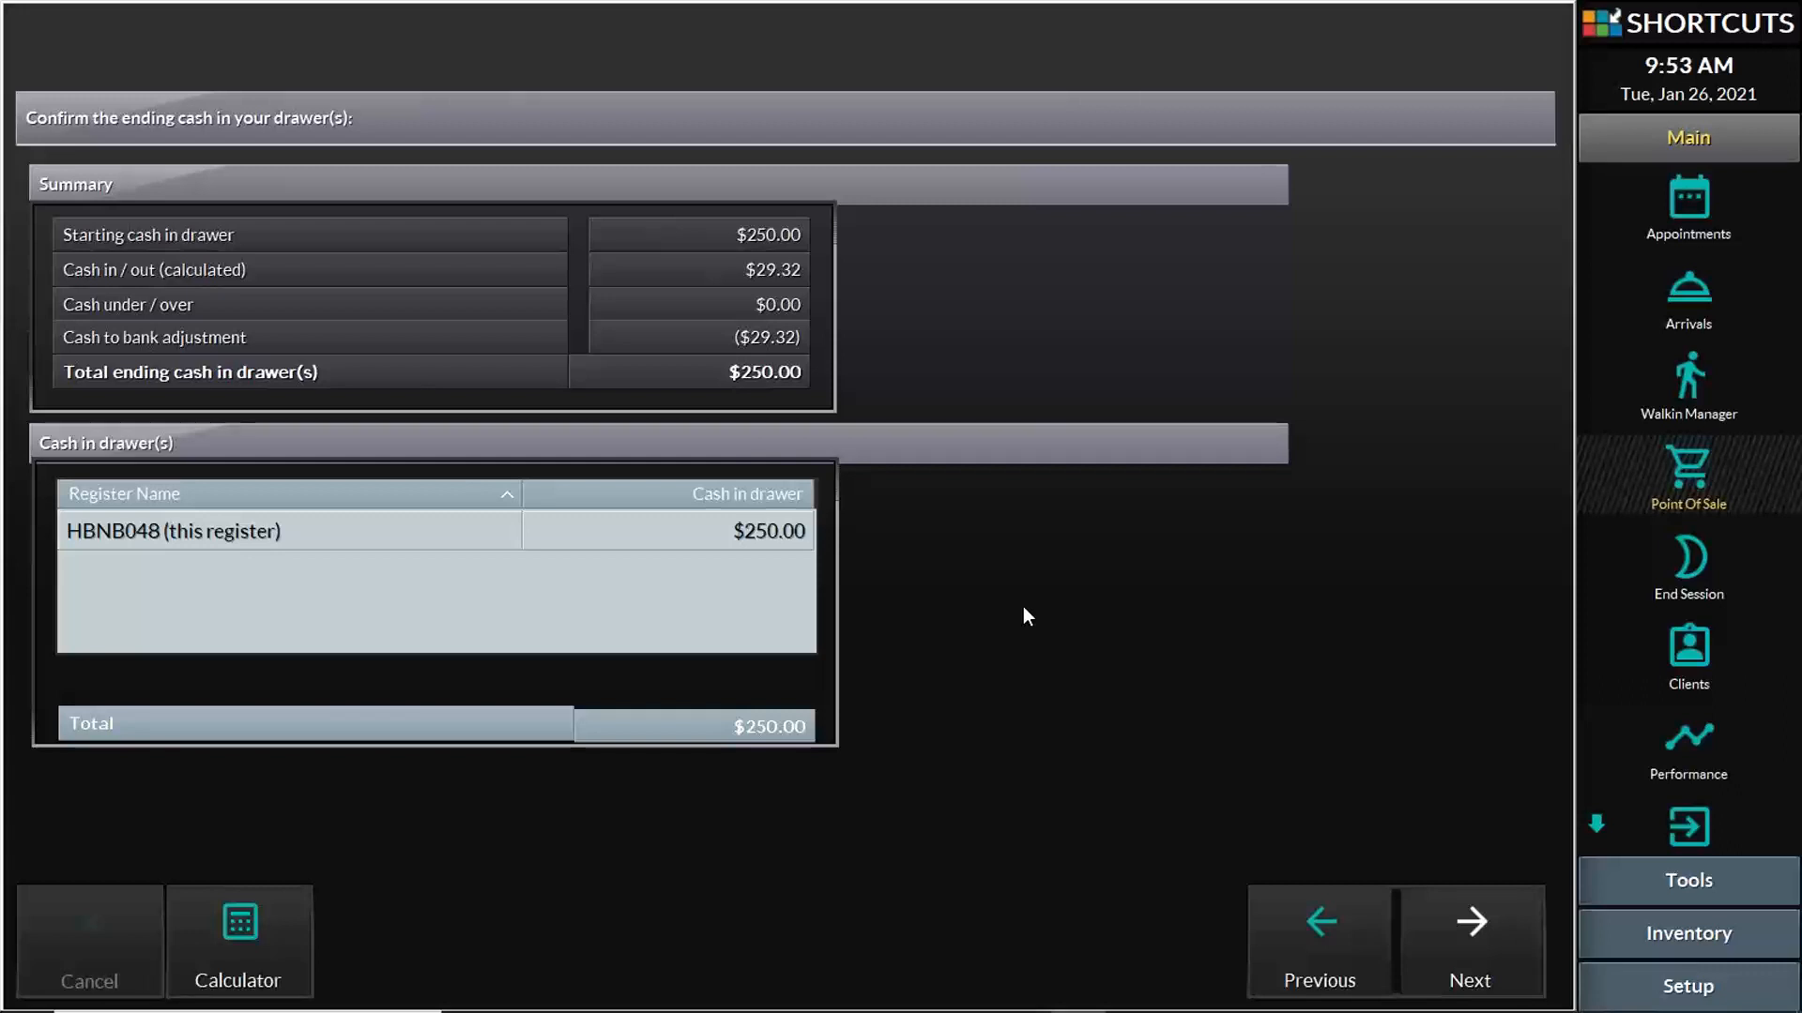
left_click(785, 539)
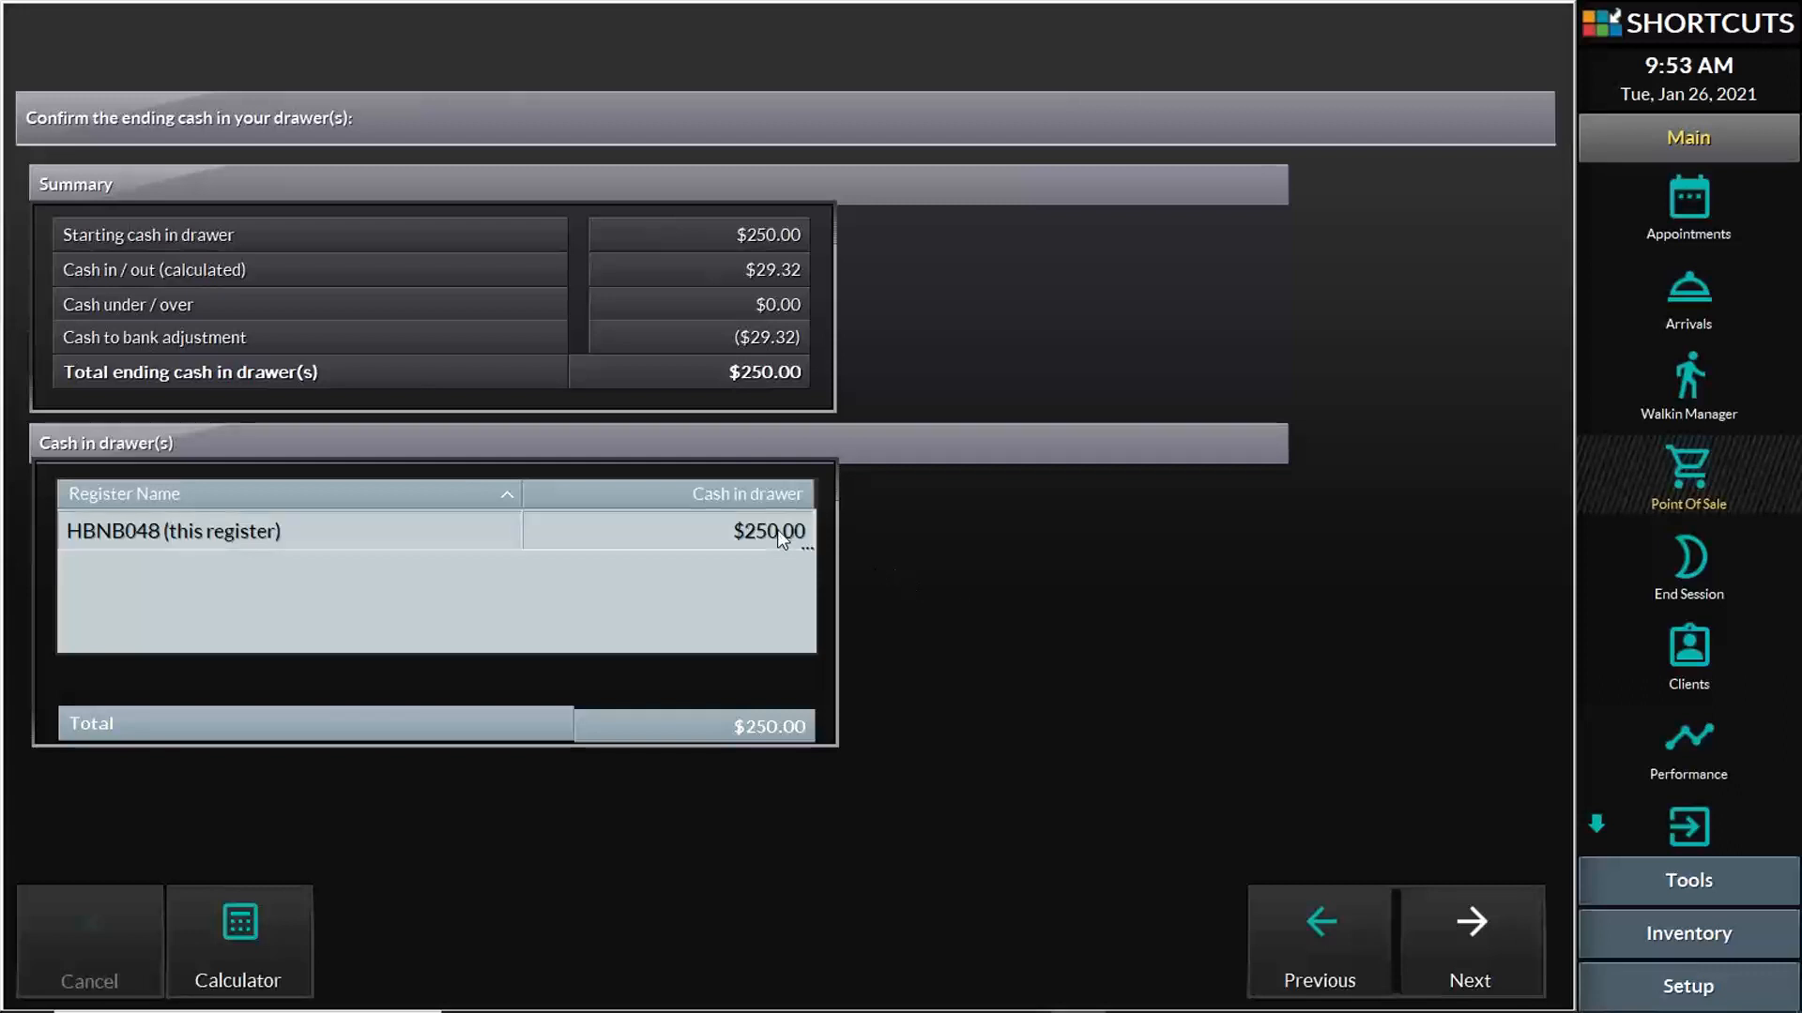
left_click(775, 533)
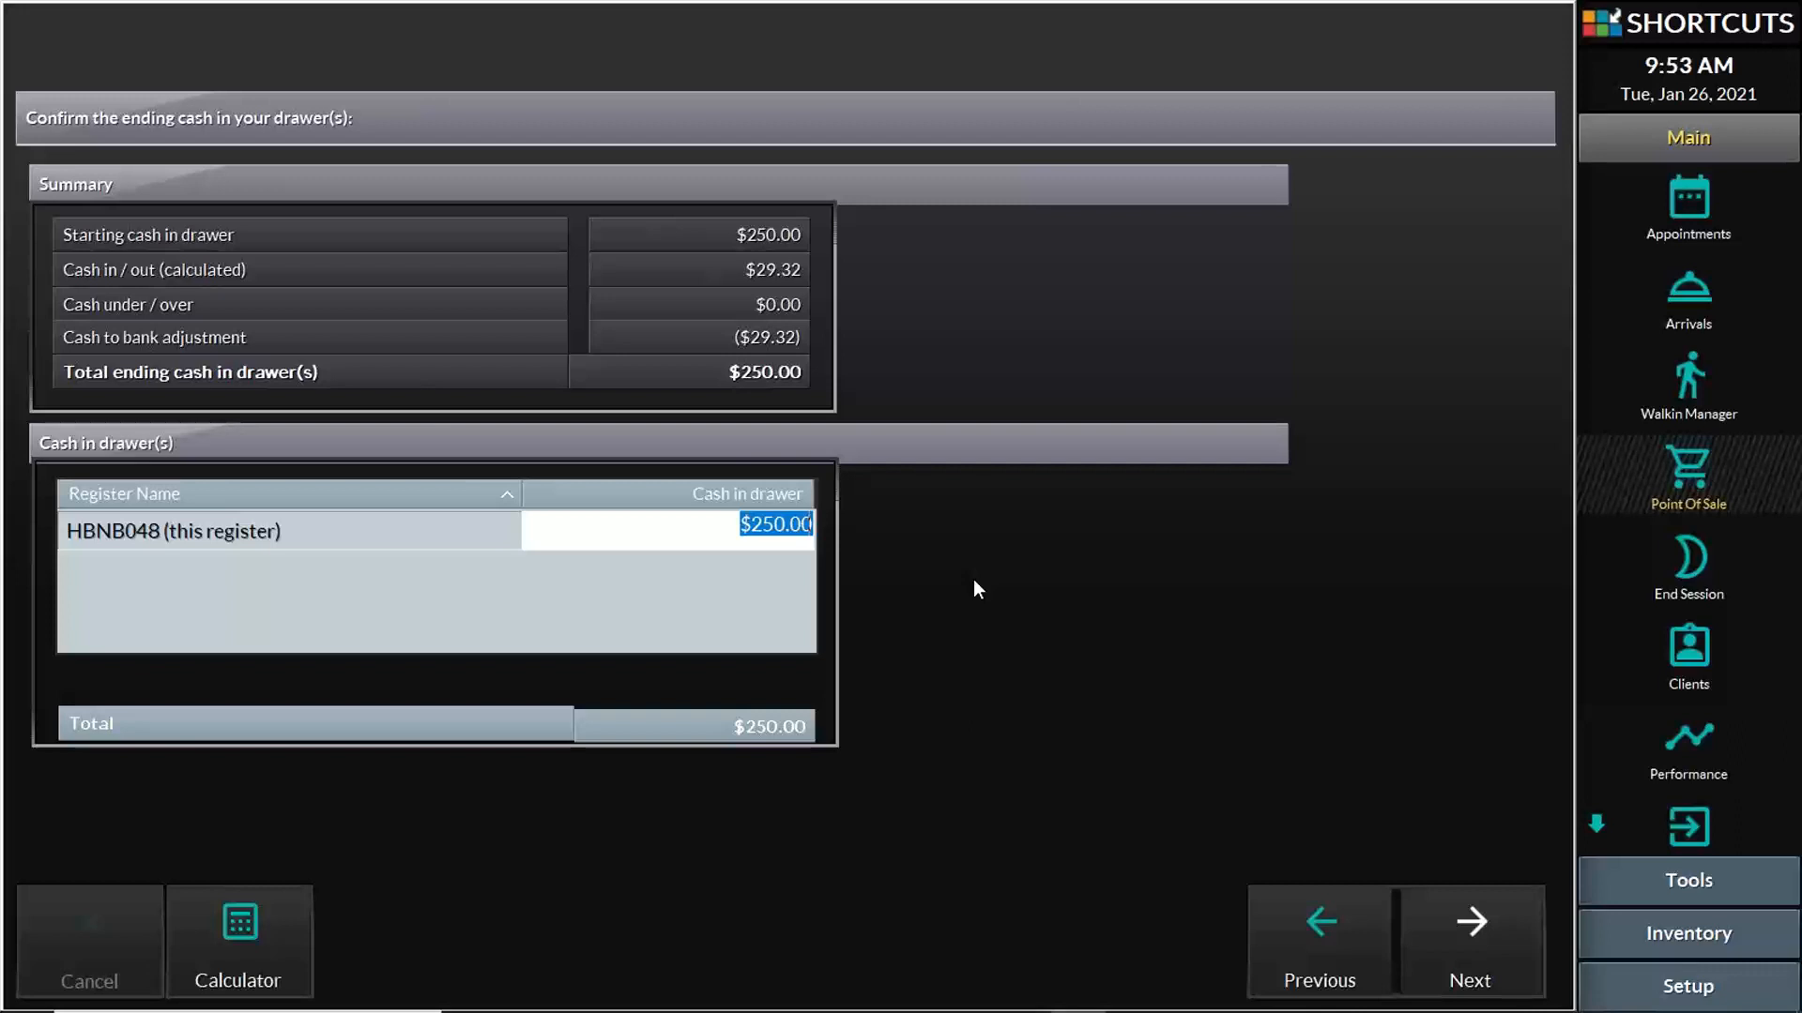
left_click(517, 443)
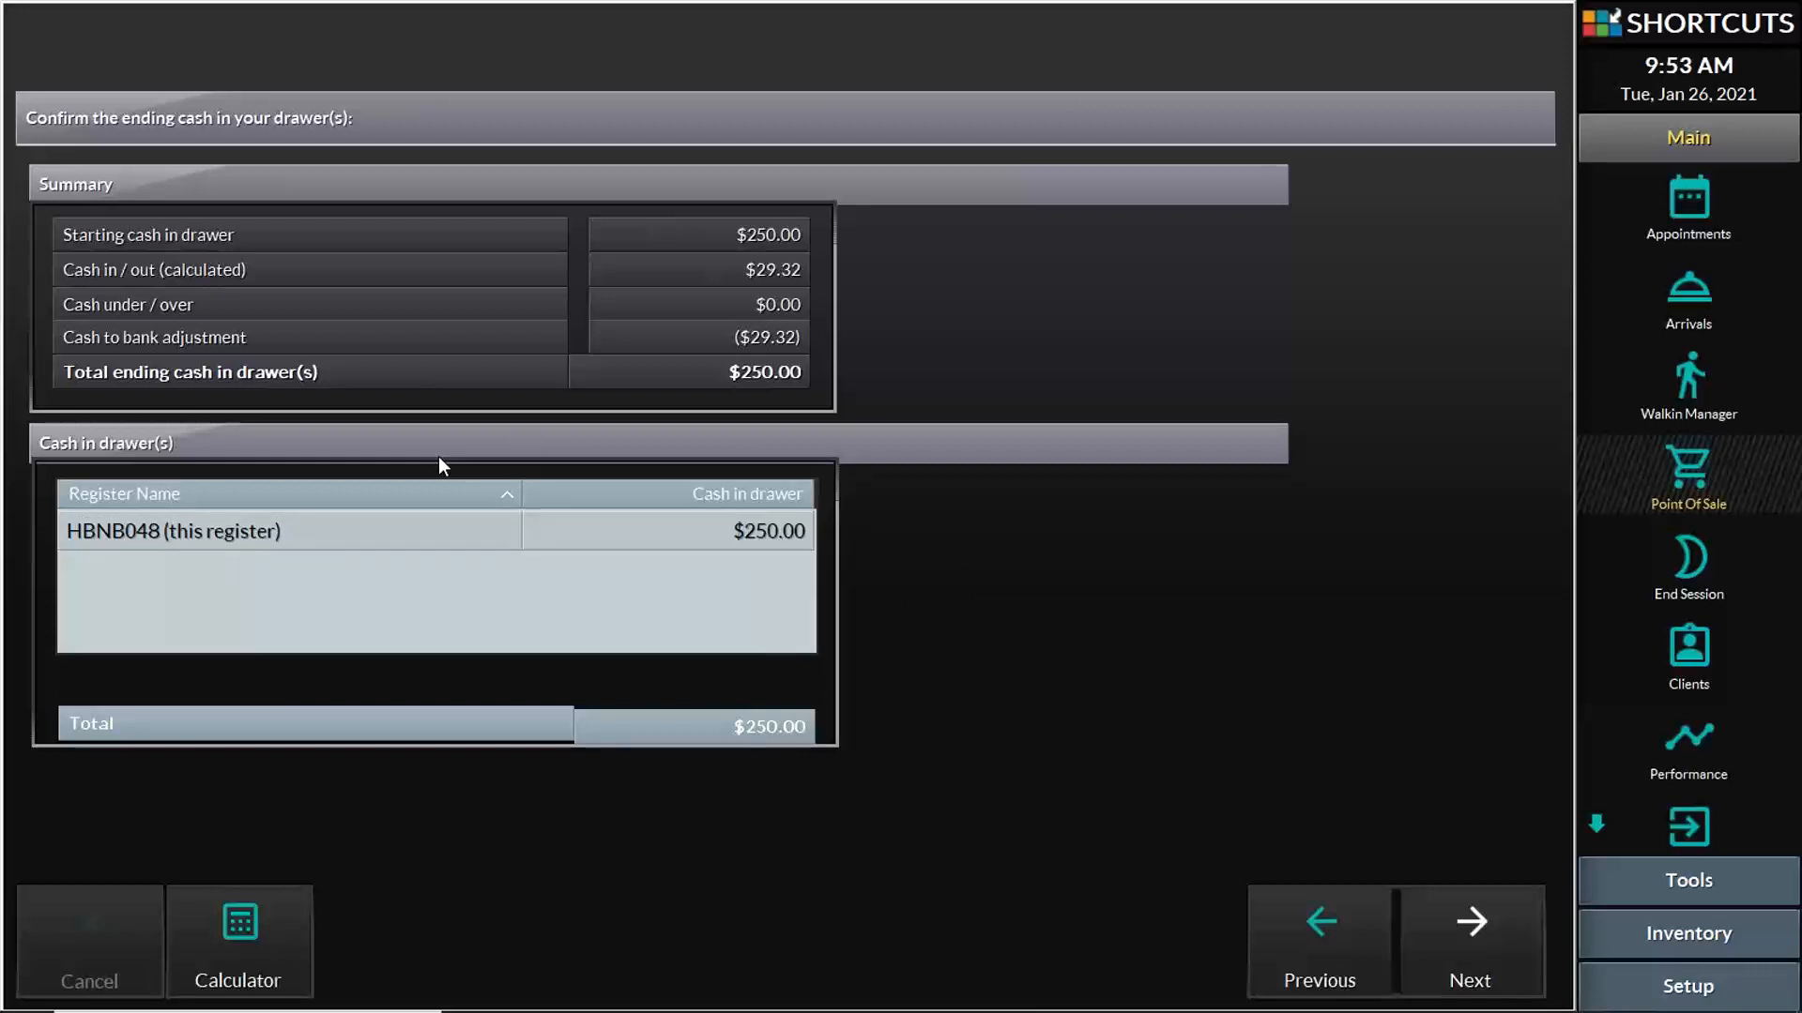
left_click(774, 532)
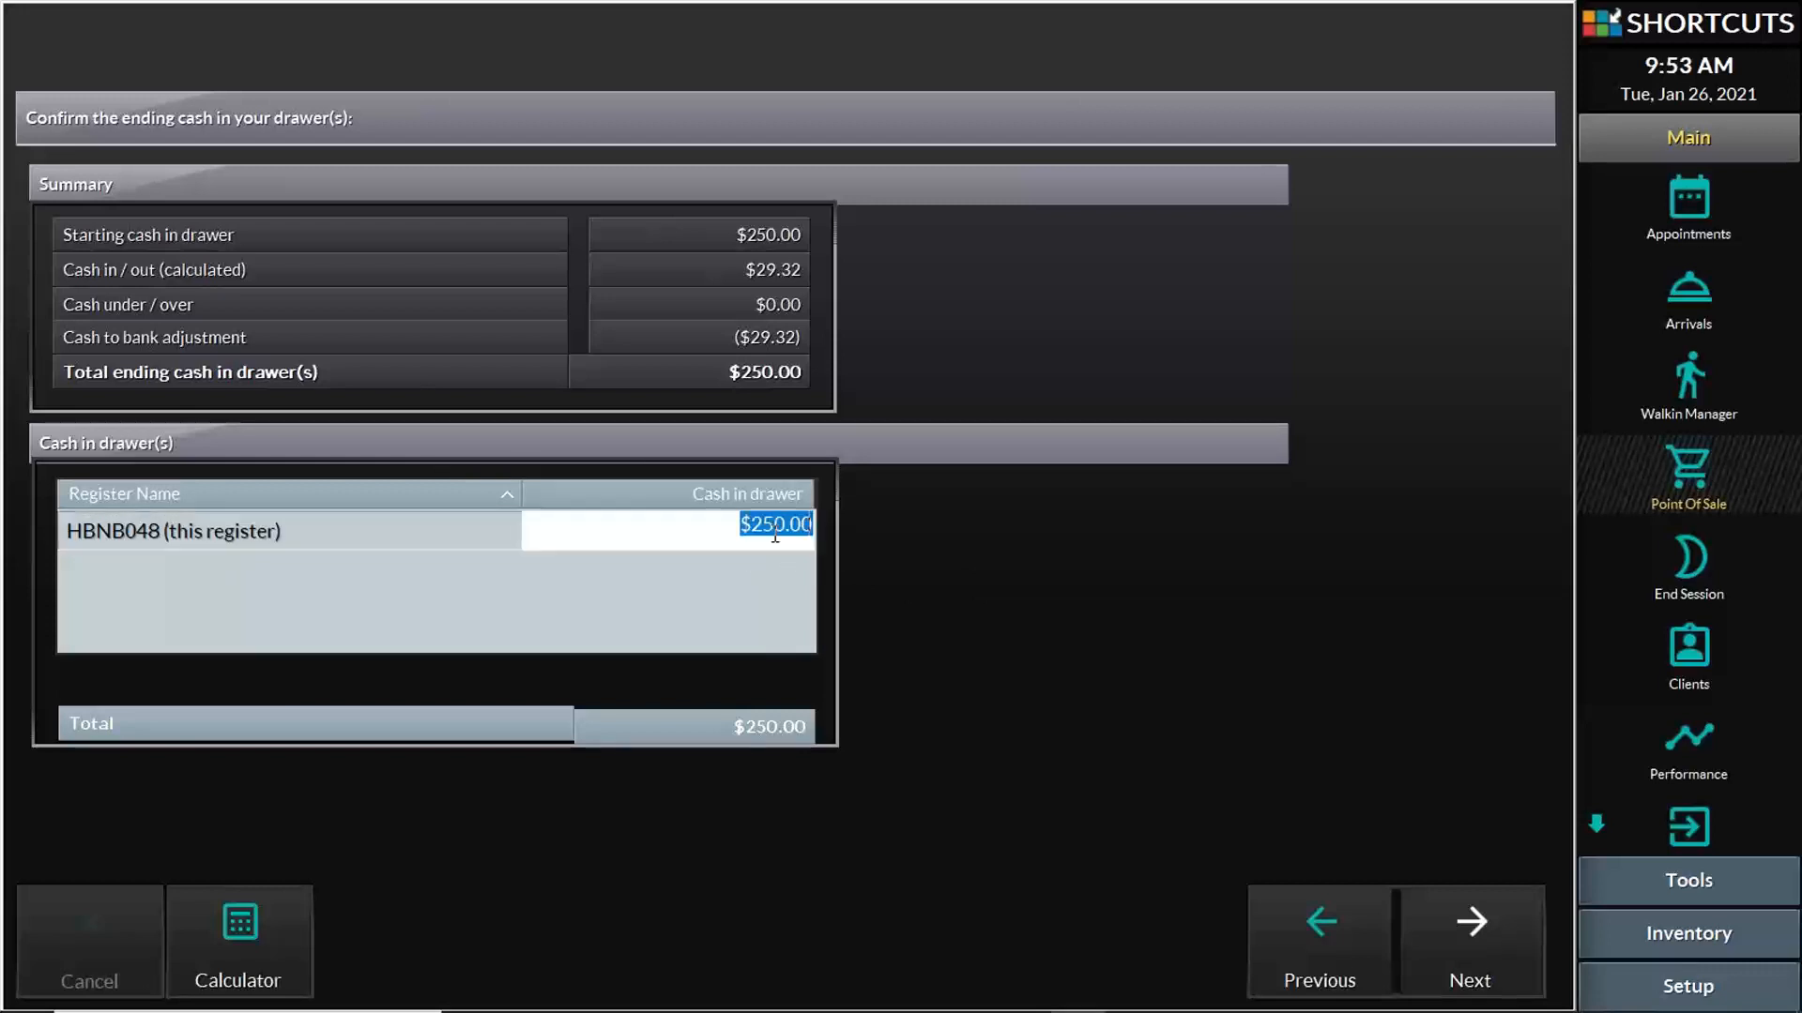
left_click(774, 531)
left_click_drag(762, 528, 786, 525)
type("79")
key("Right")
key("shift+Right")
key("shift+Right")
type("32")
left_click(1480, 939)
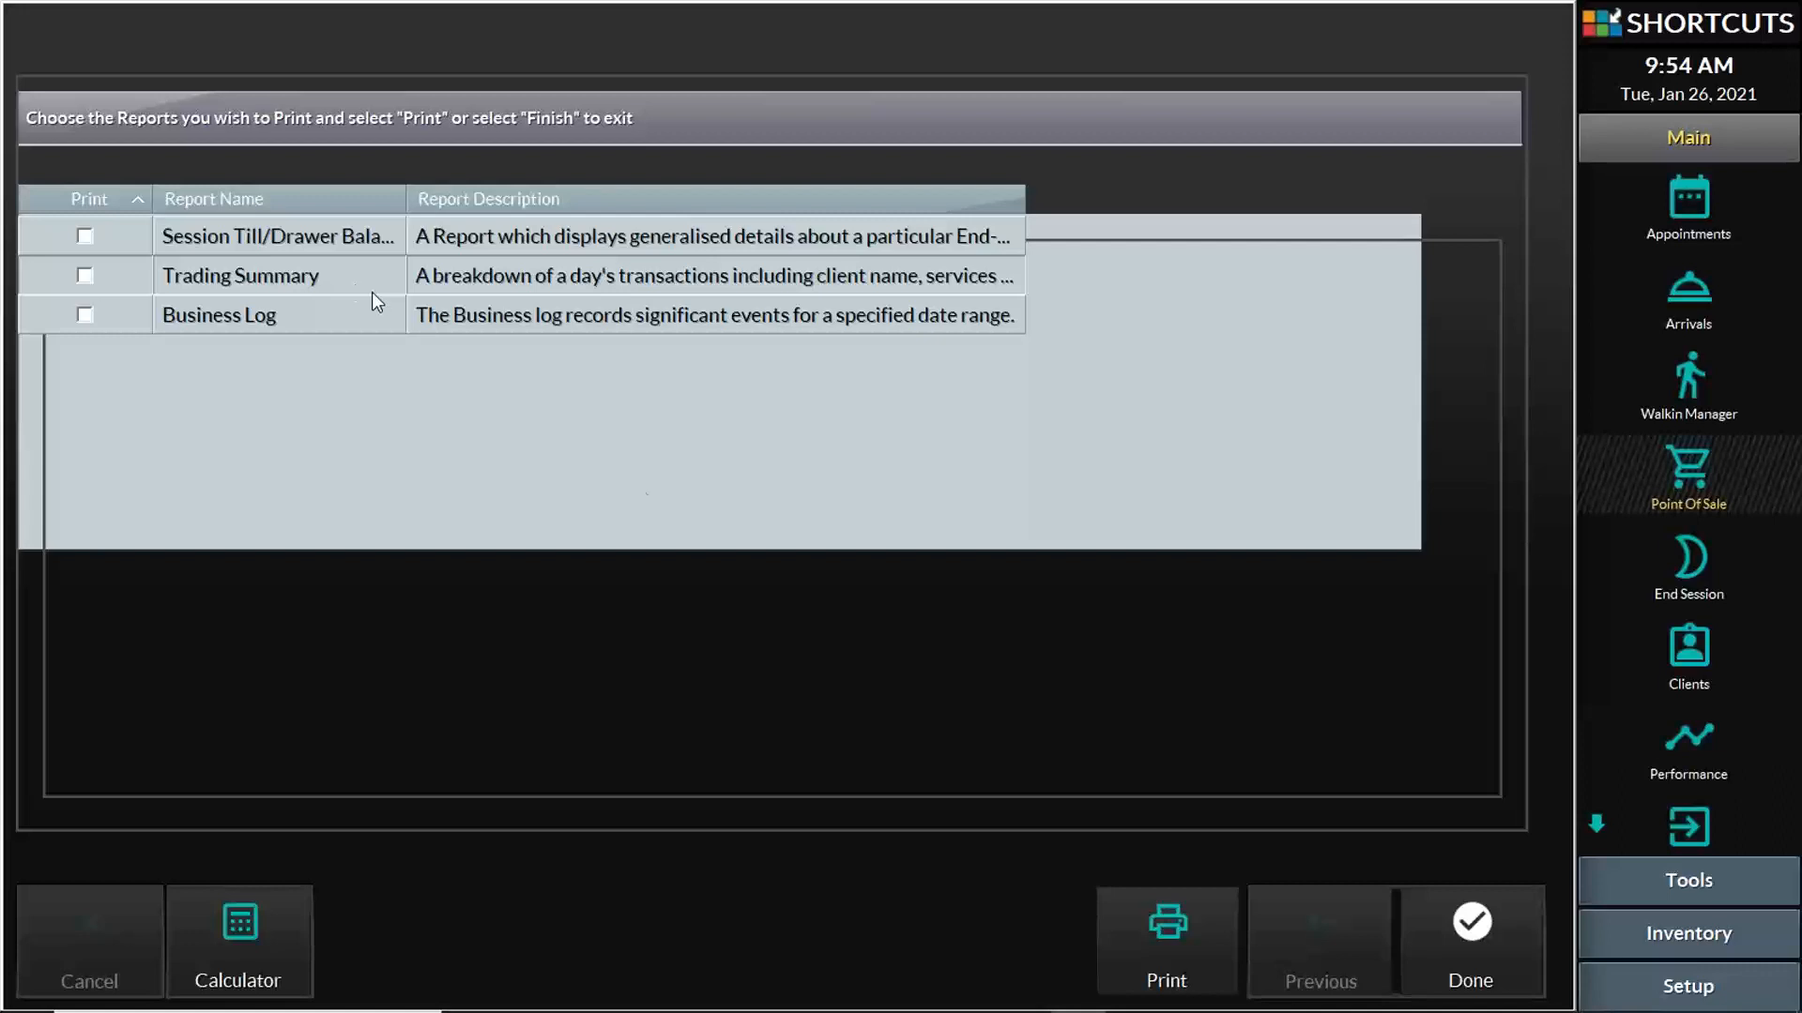
left_click(1488, 943)
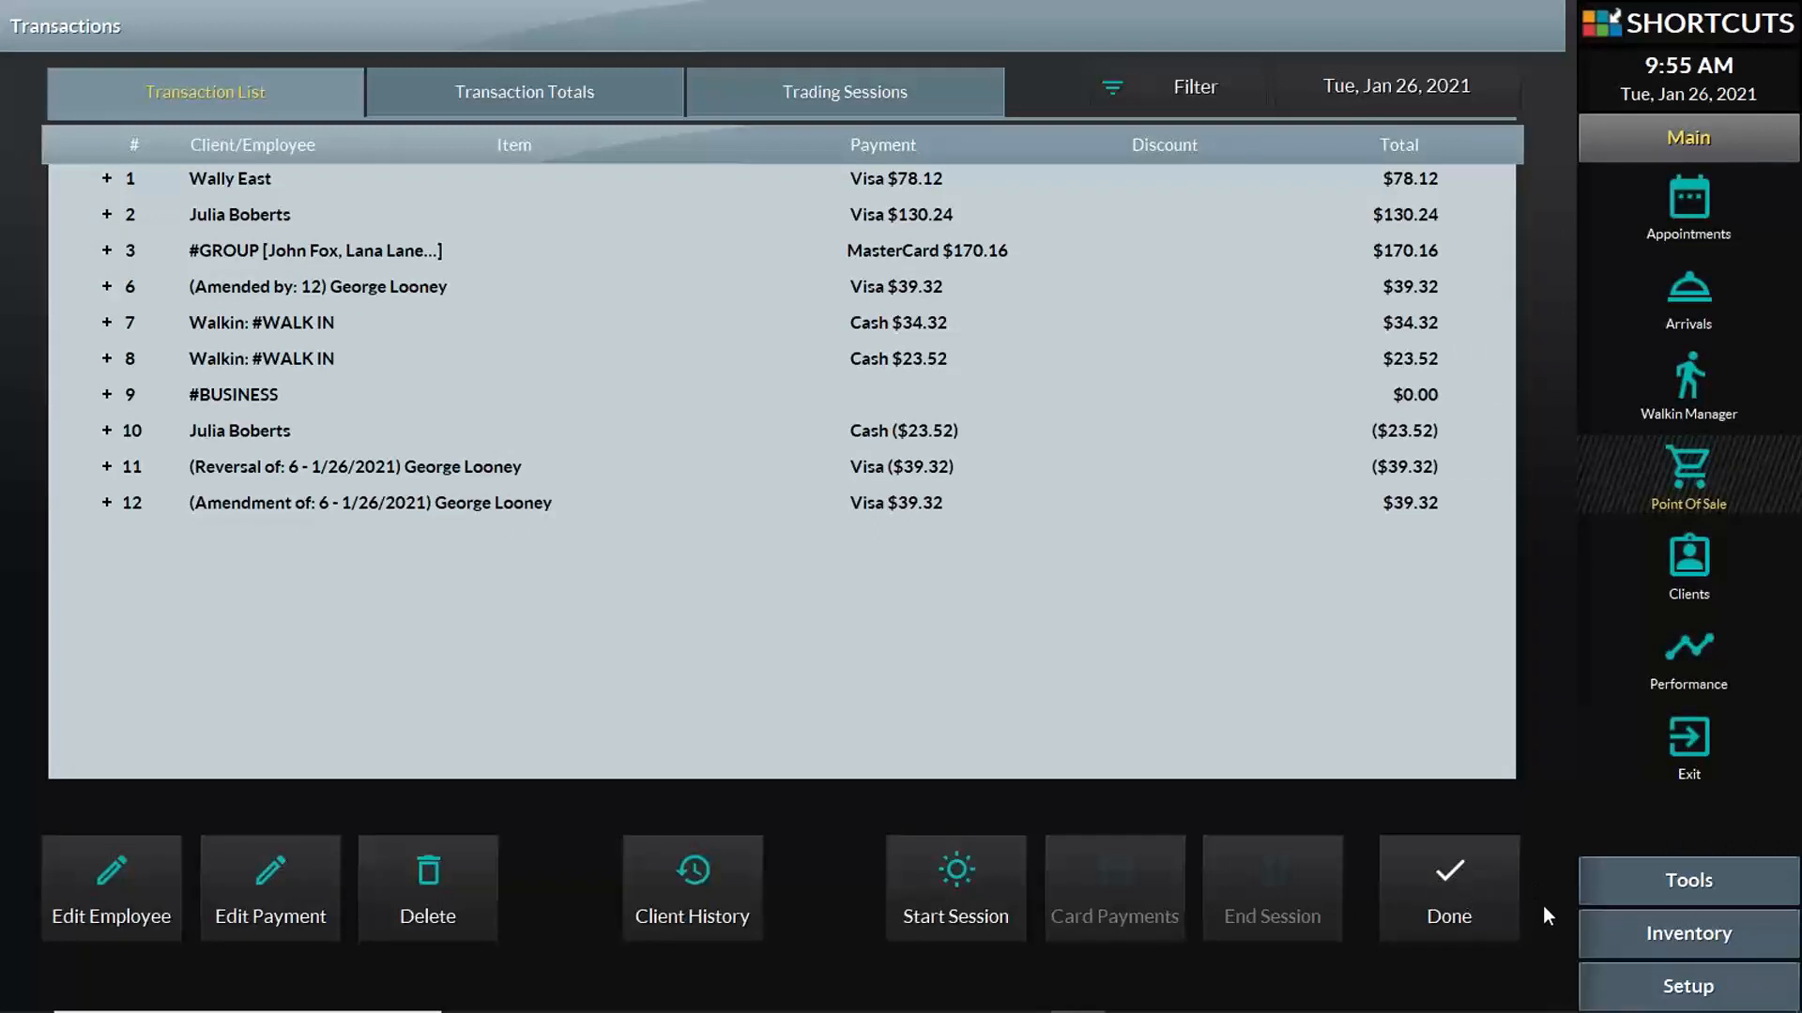
left_click(1464, 903)
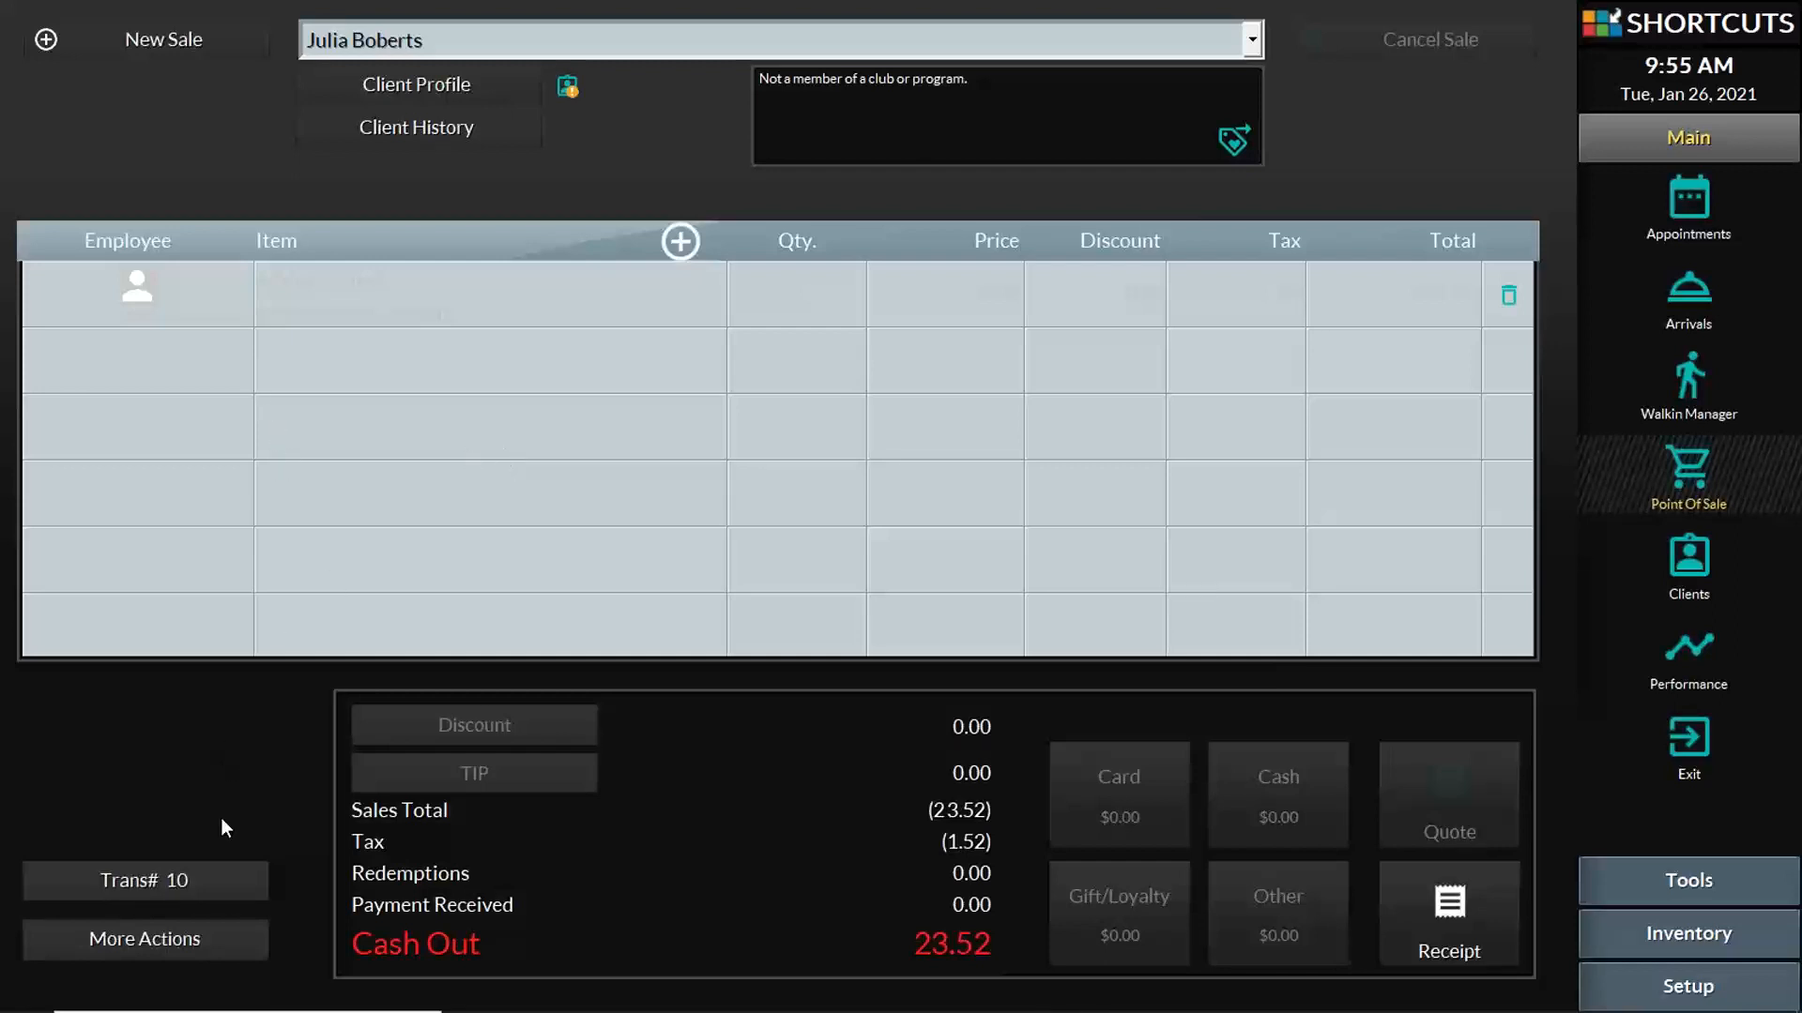
- Start a new session from the transaction list for this register with $279.32 starting cash, and return to the sale screen
left_click(201, 881)
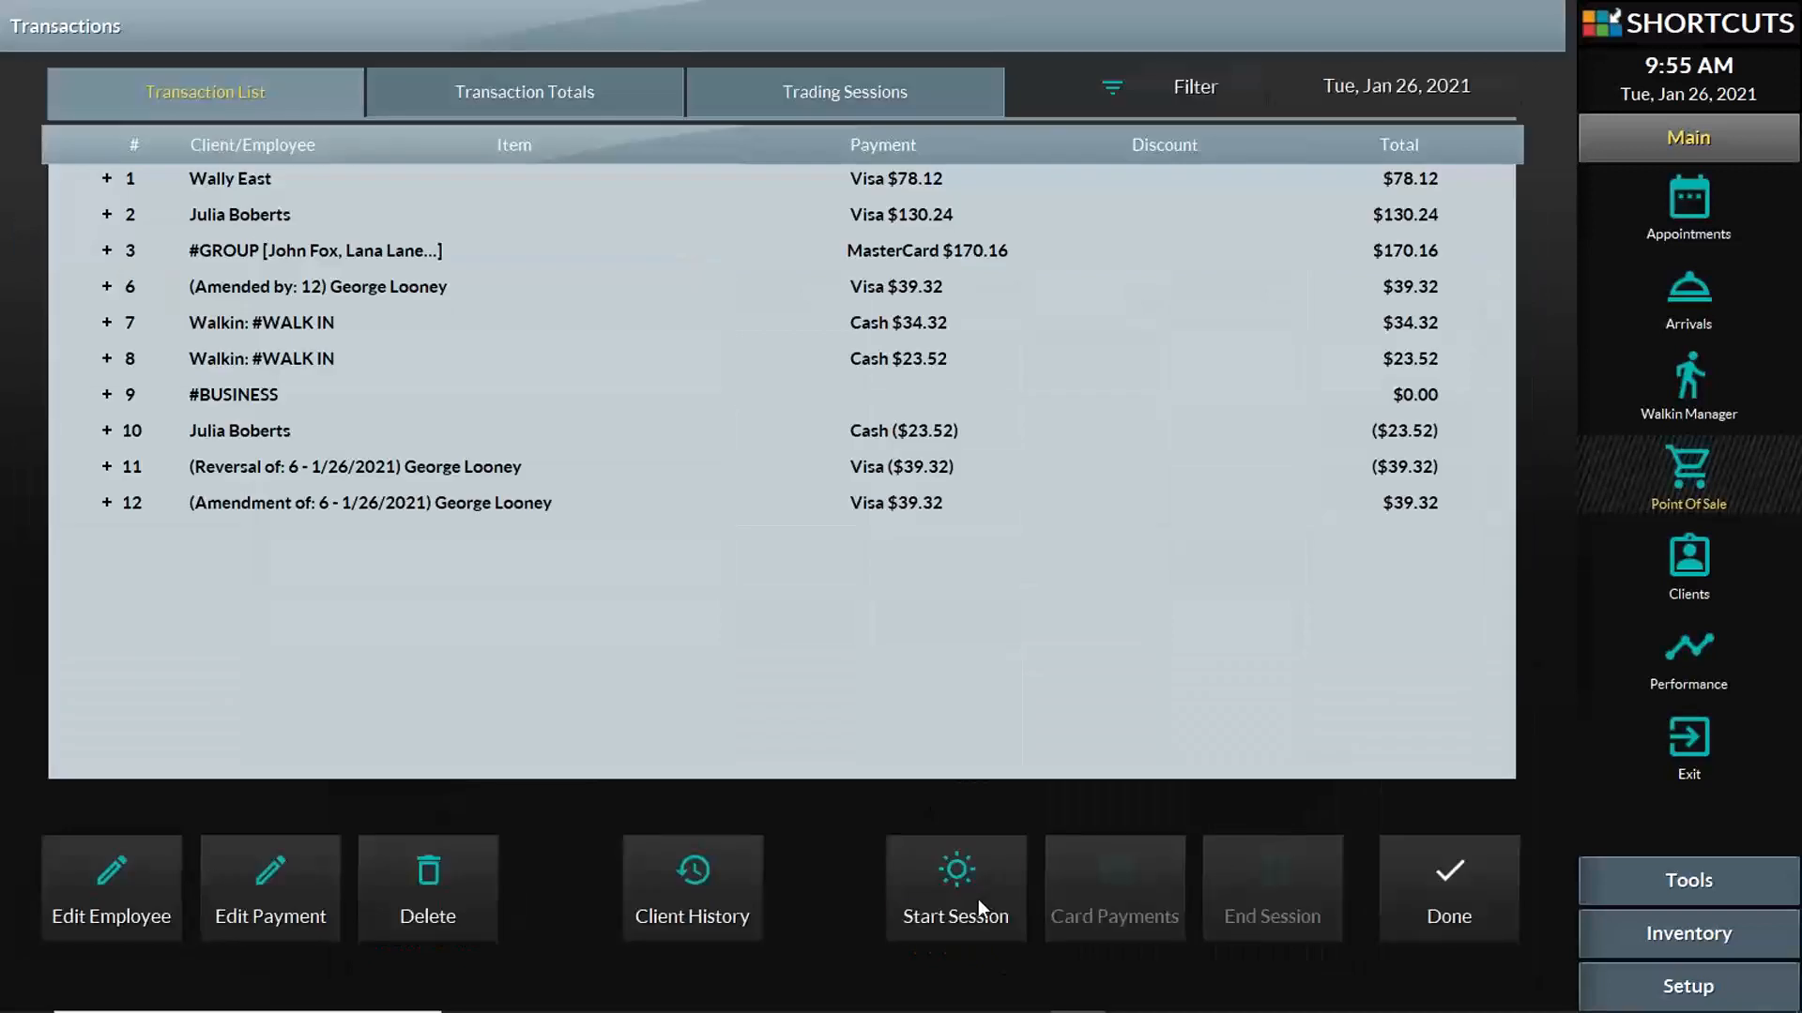
left_click(978, 899)
left_click(670, 293)
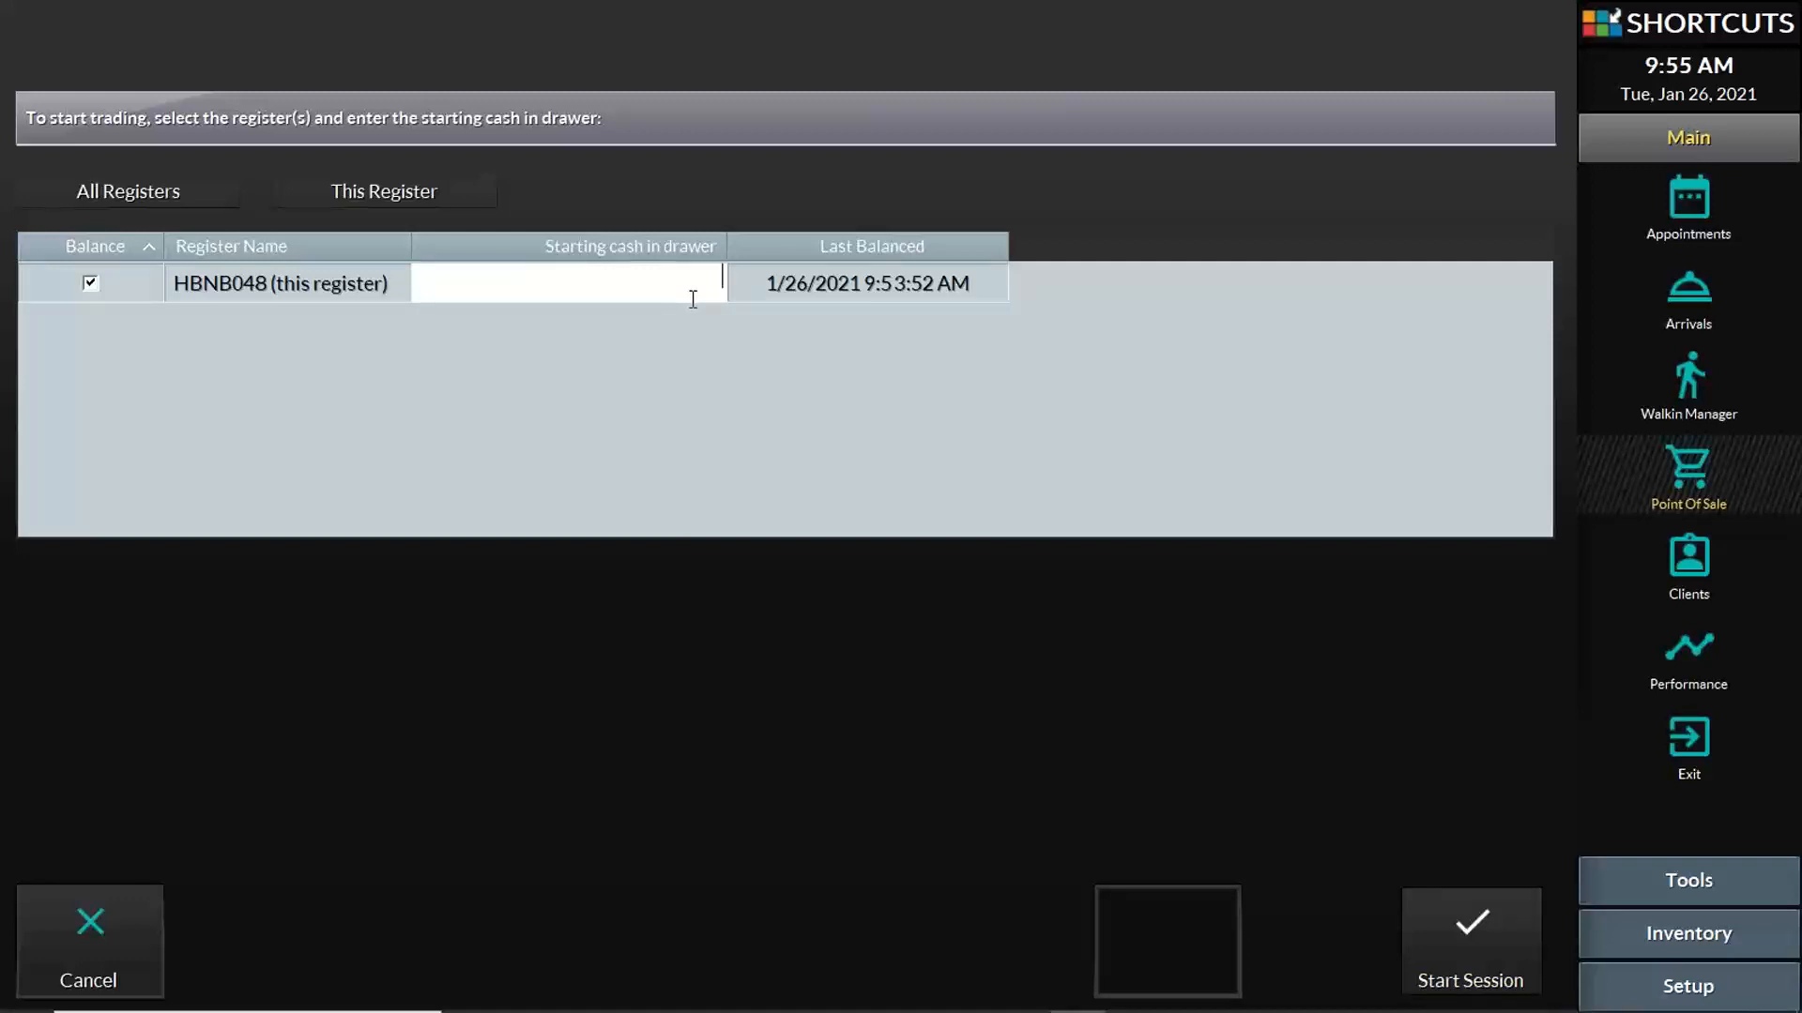
type("279.32")
left_click(1453, 941)
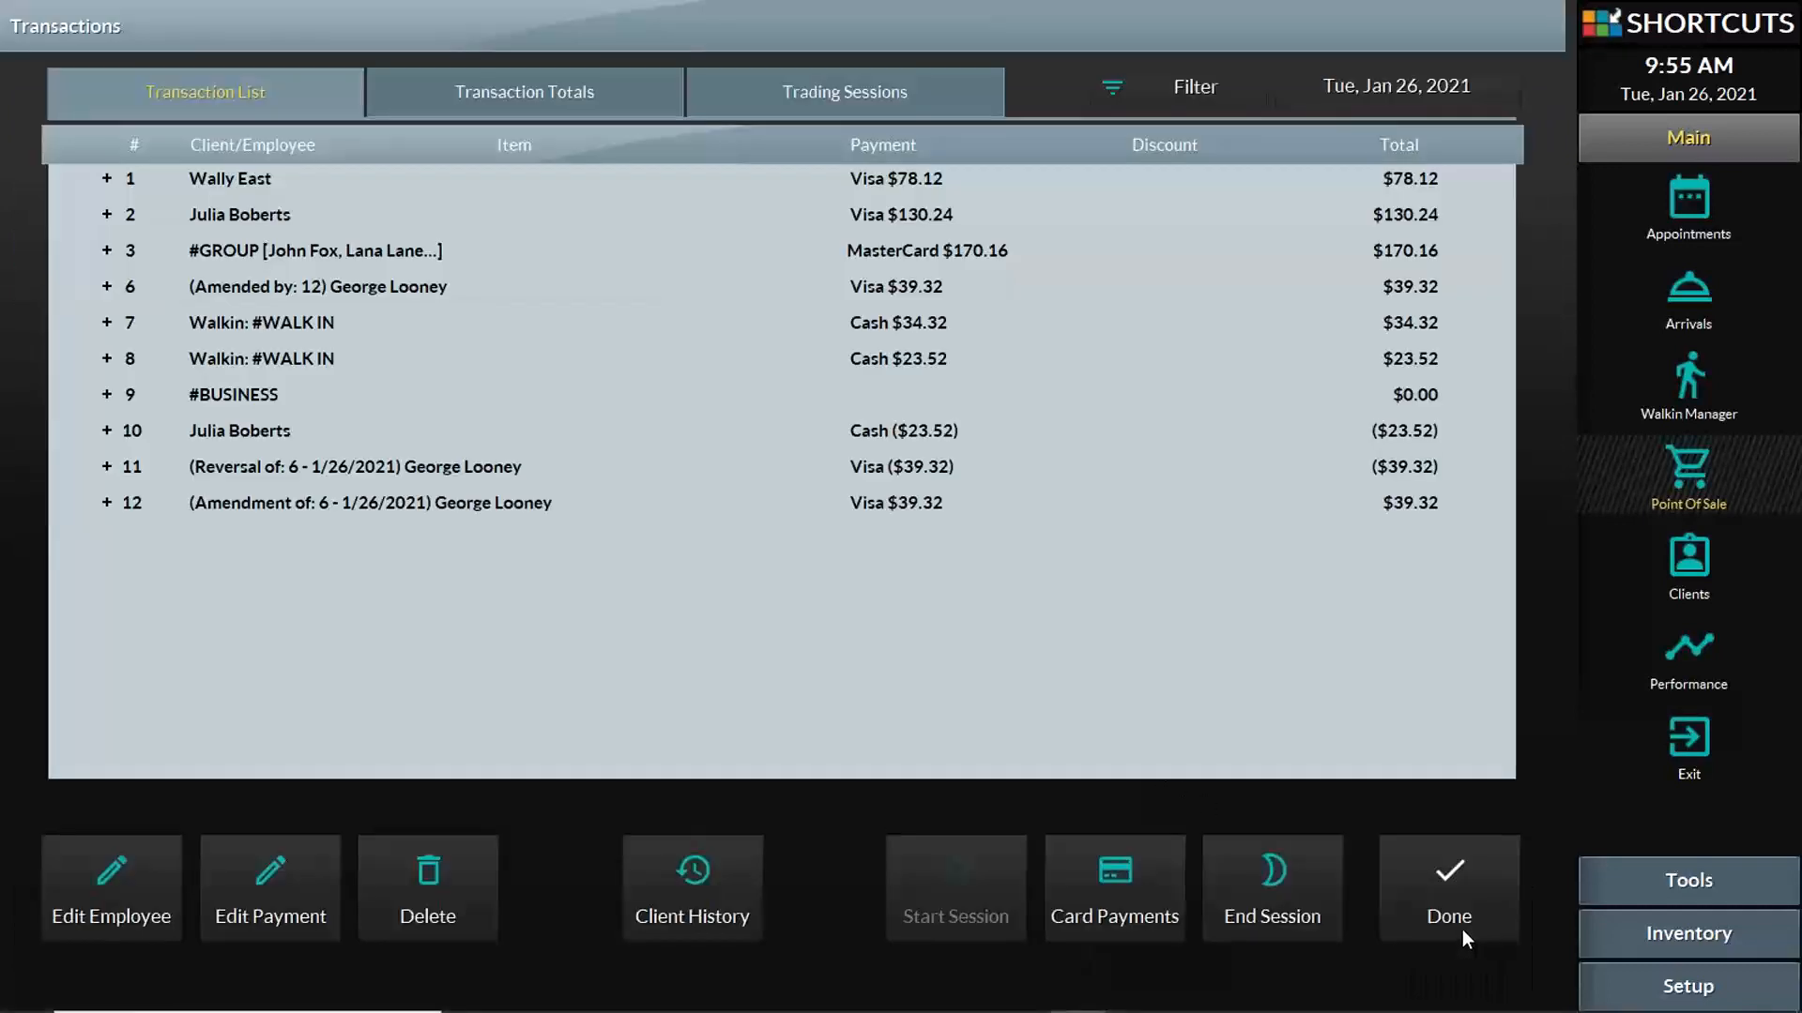
left_click(1457, 869)
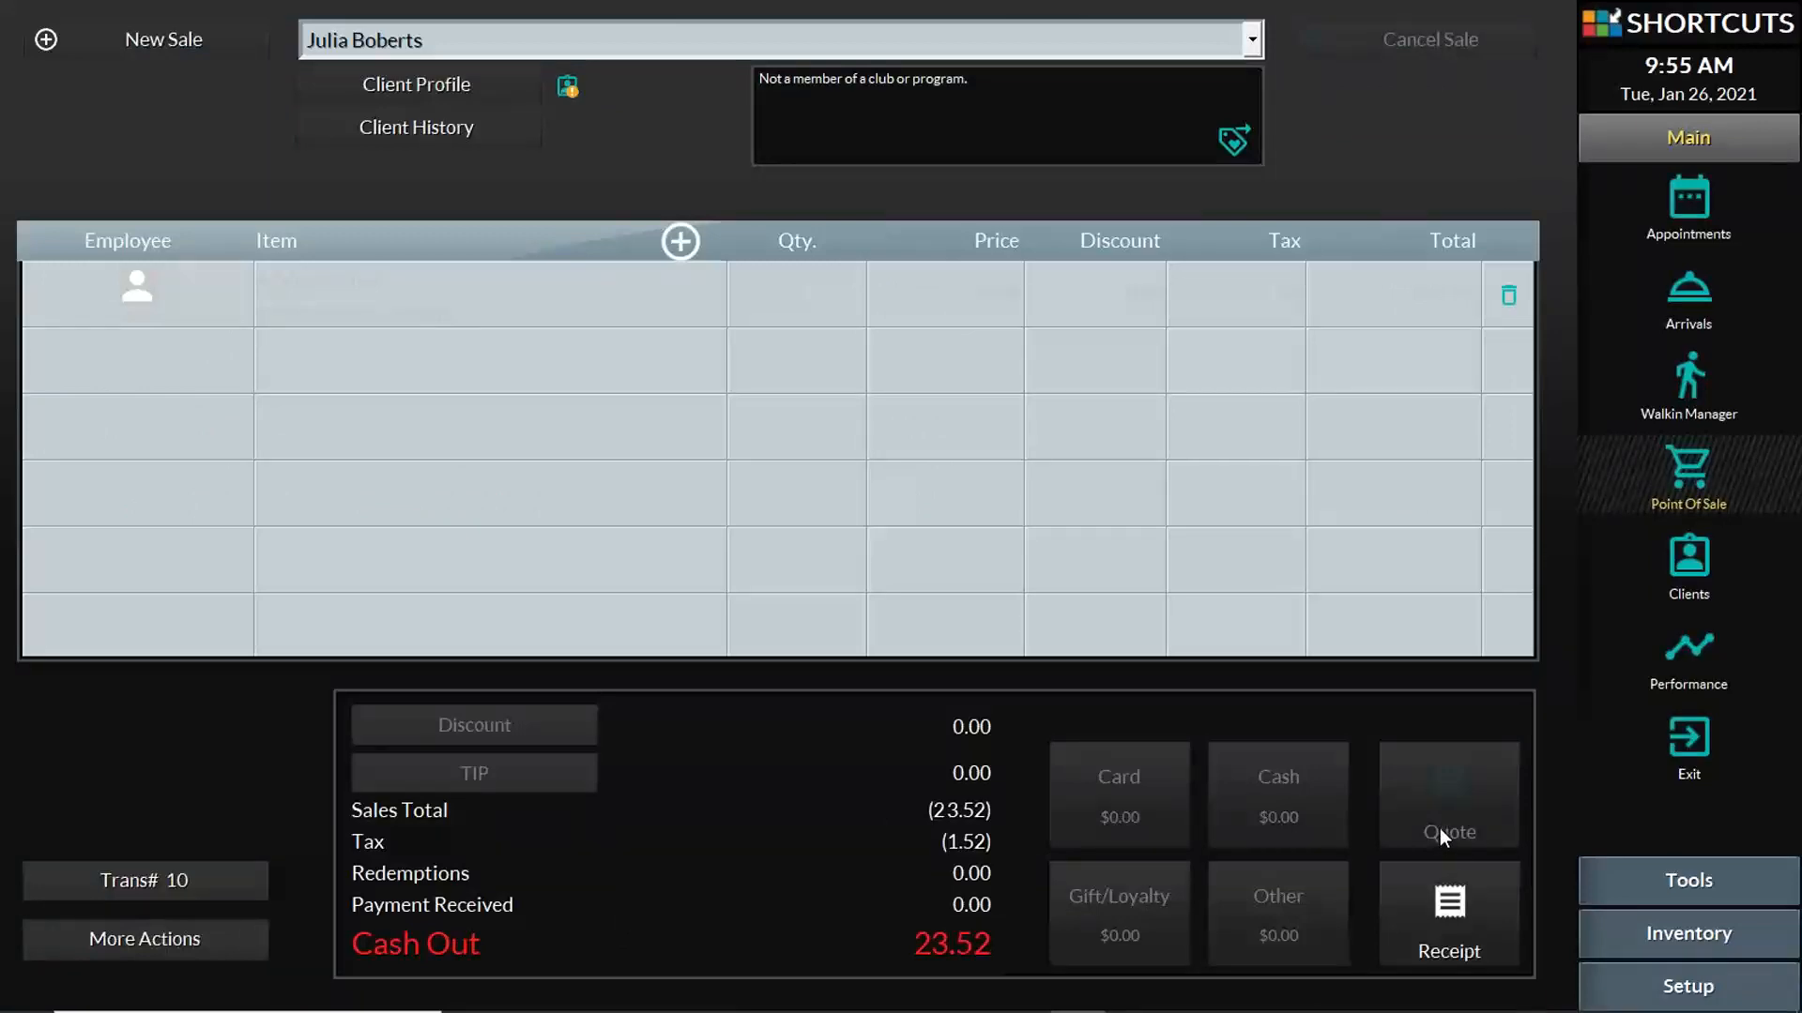
- Switch to PowerPoint and run the slide show from the Perform an End Session slide through to the Now you know! slide
left_click(864, 1006)
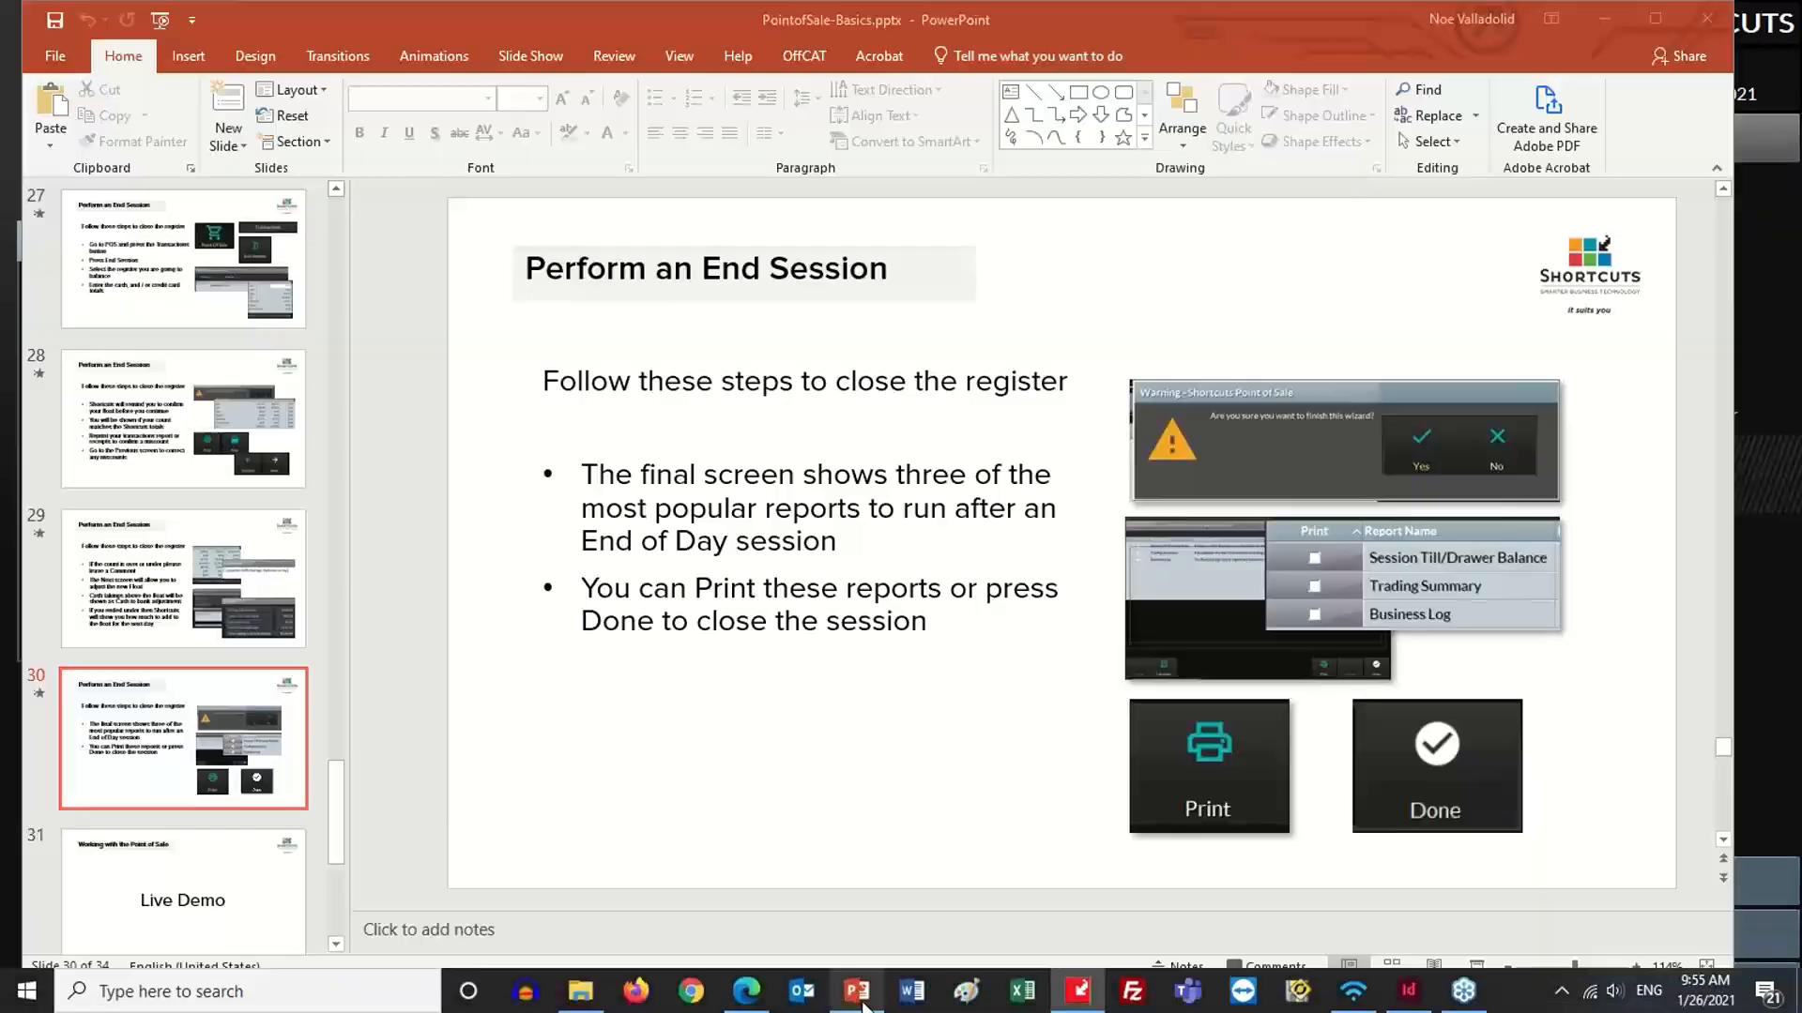
left_click(1477, 967)
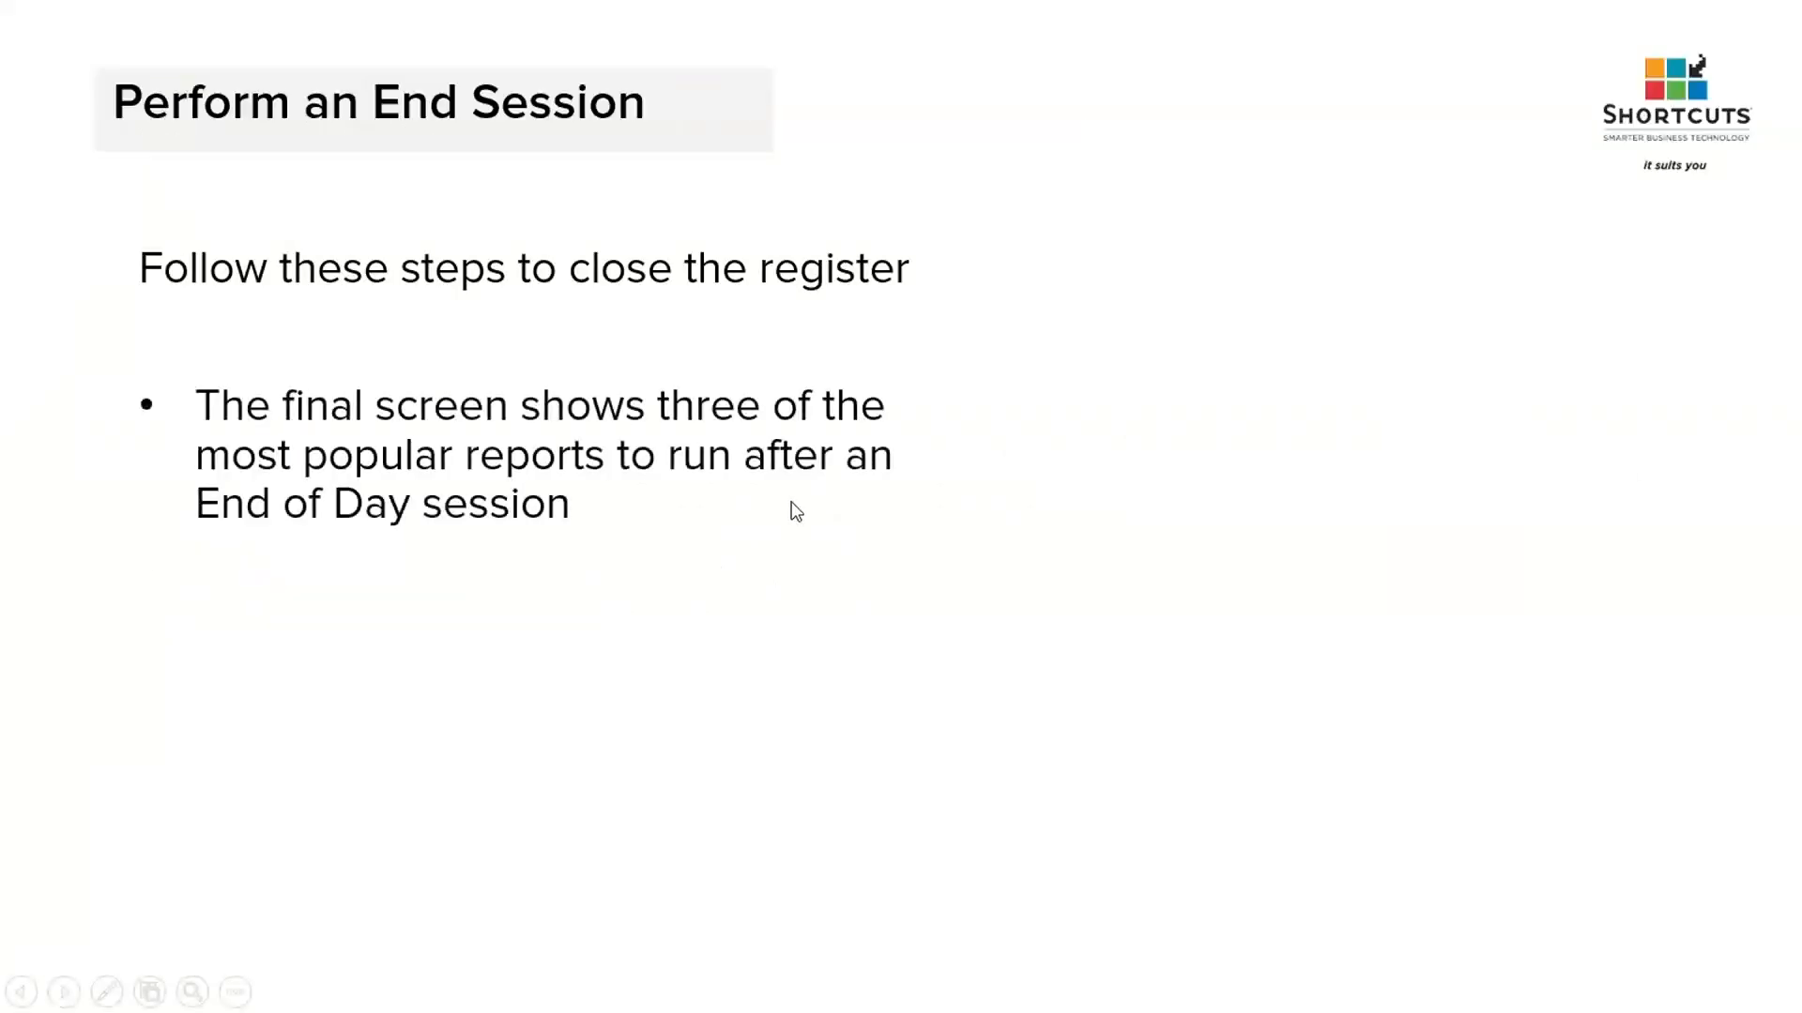
left_click(796, 512)
left_click(796, 511)
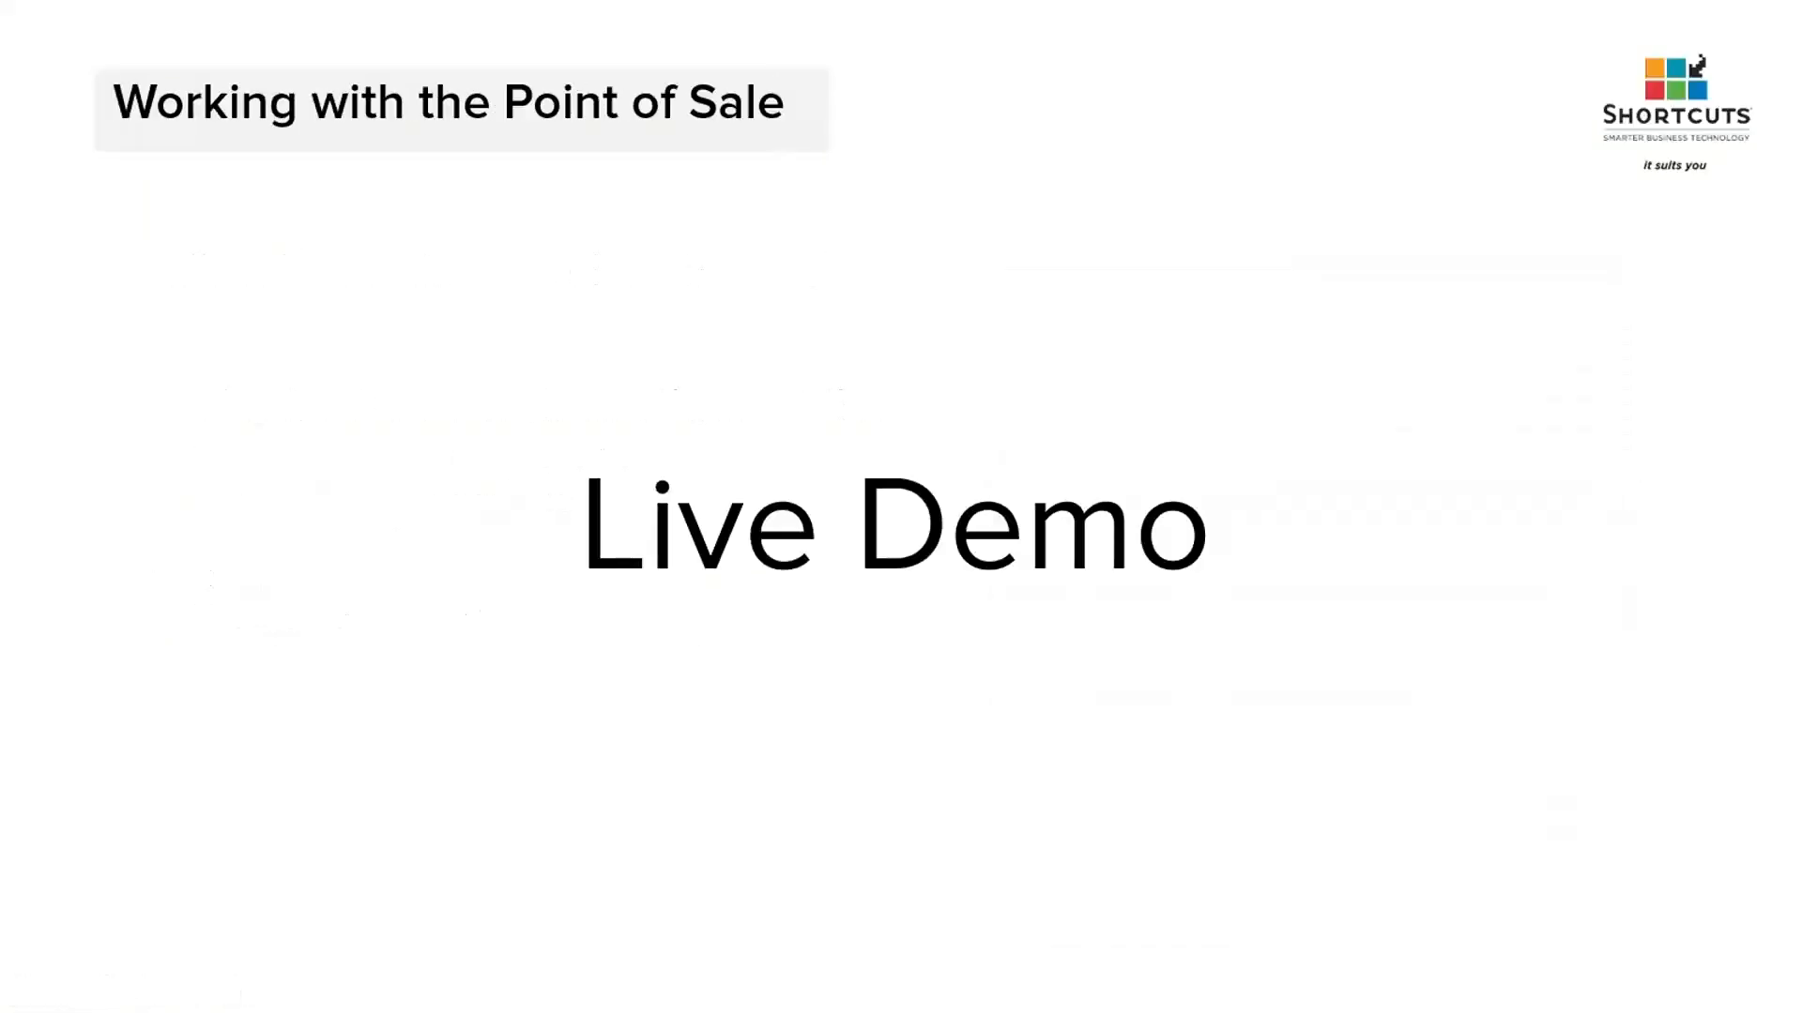
key("Right")
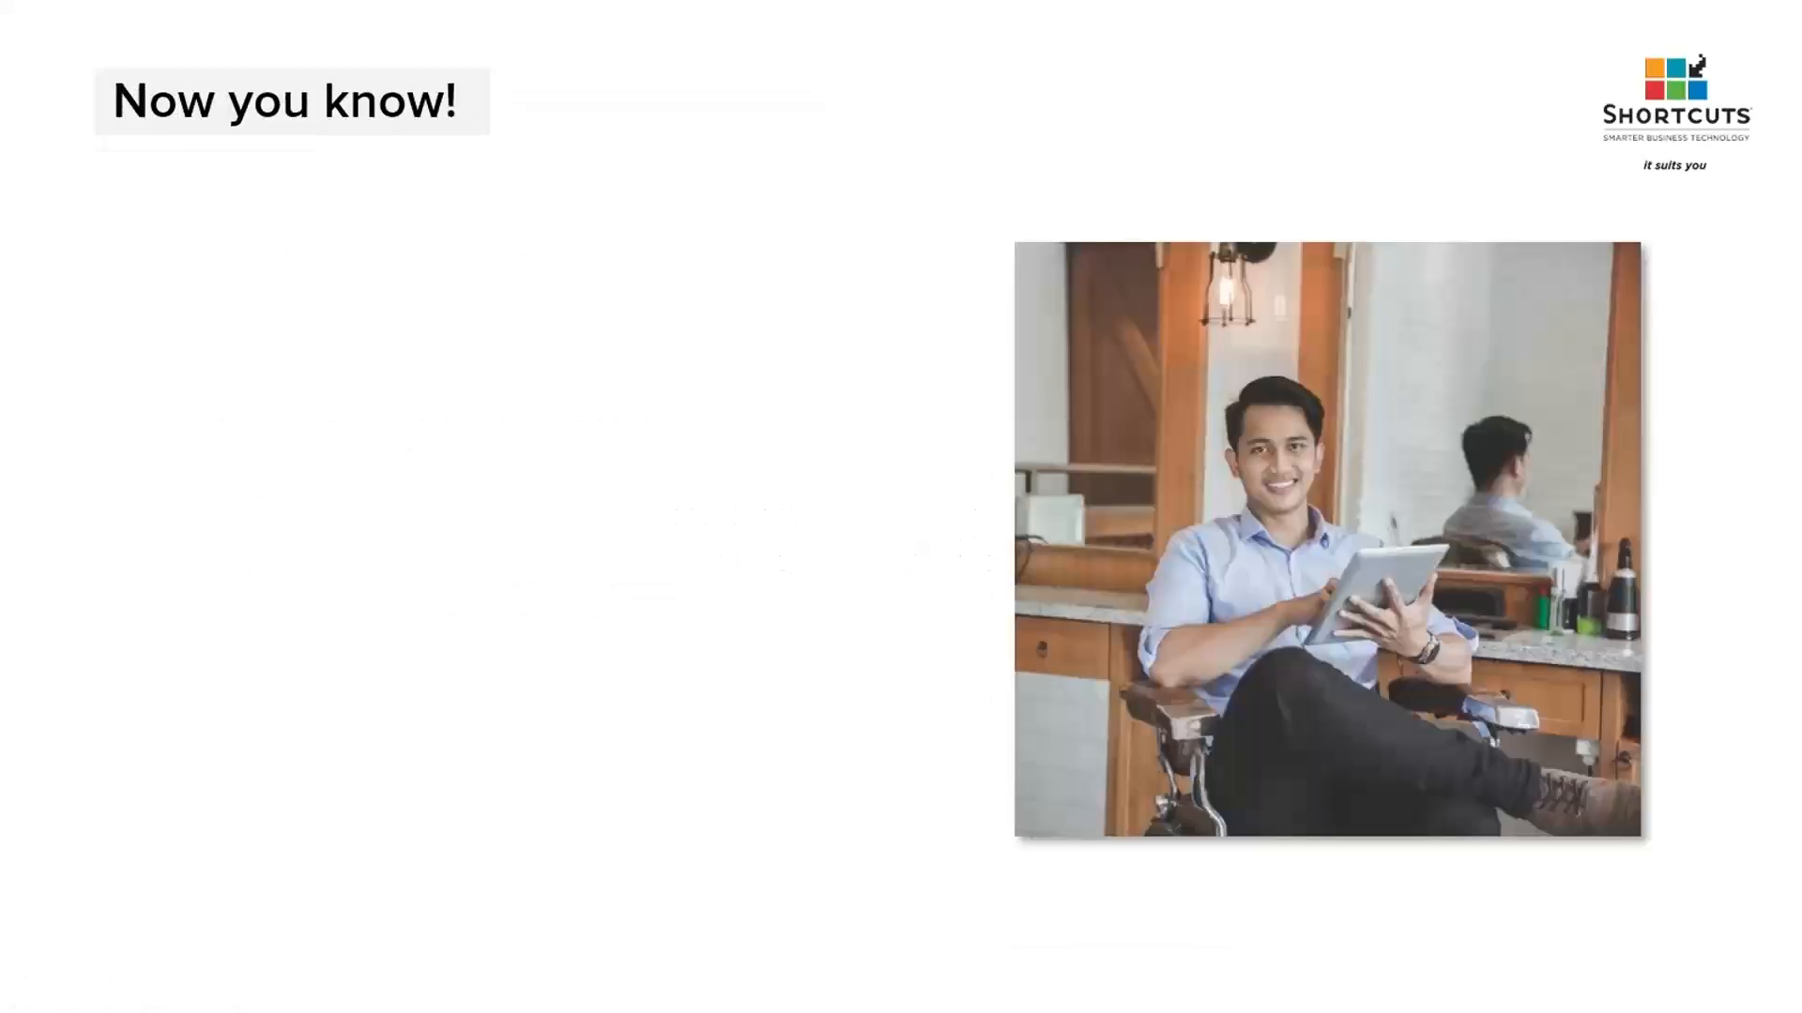